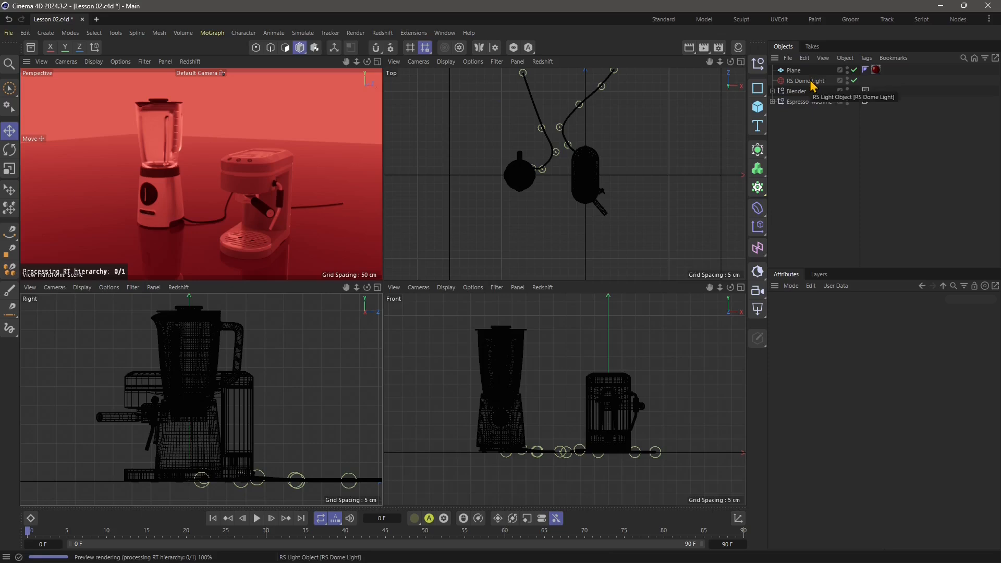
Select the RS Dome Light, look over the Redshift RenderView window and close it.
click(811, 82)
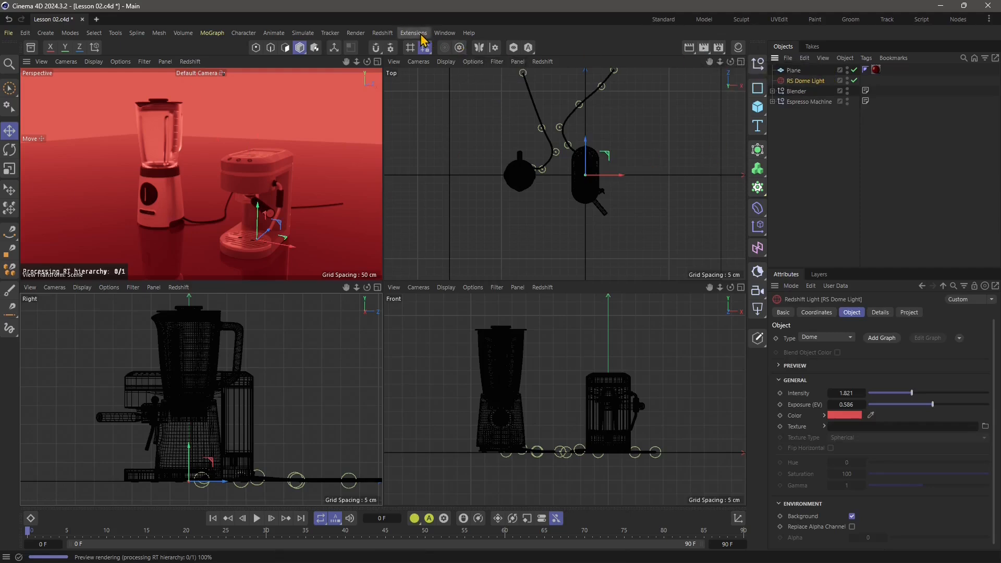
click(382, 33)
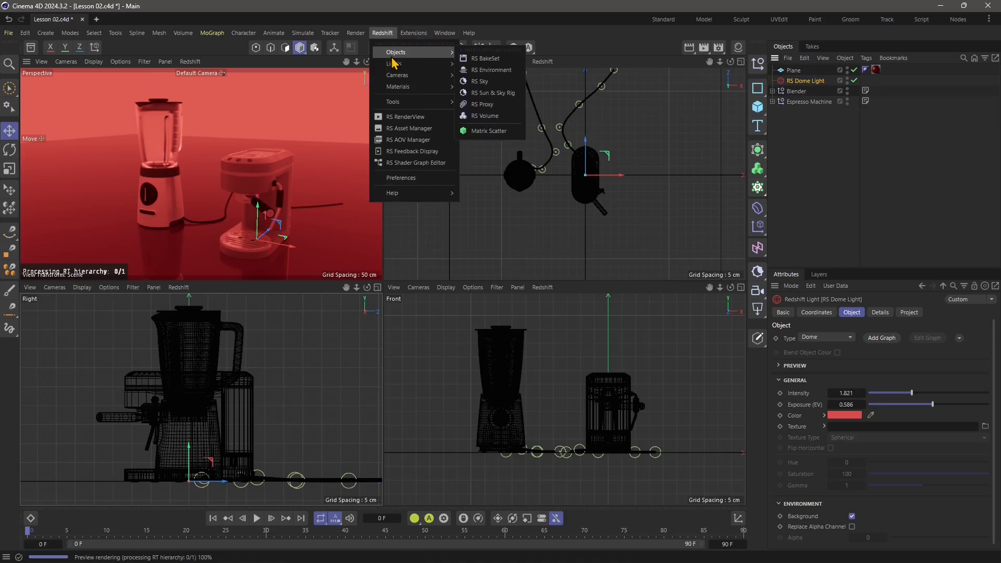
click(394, 117)
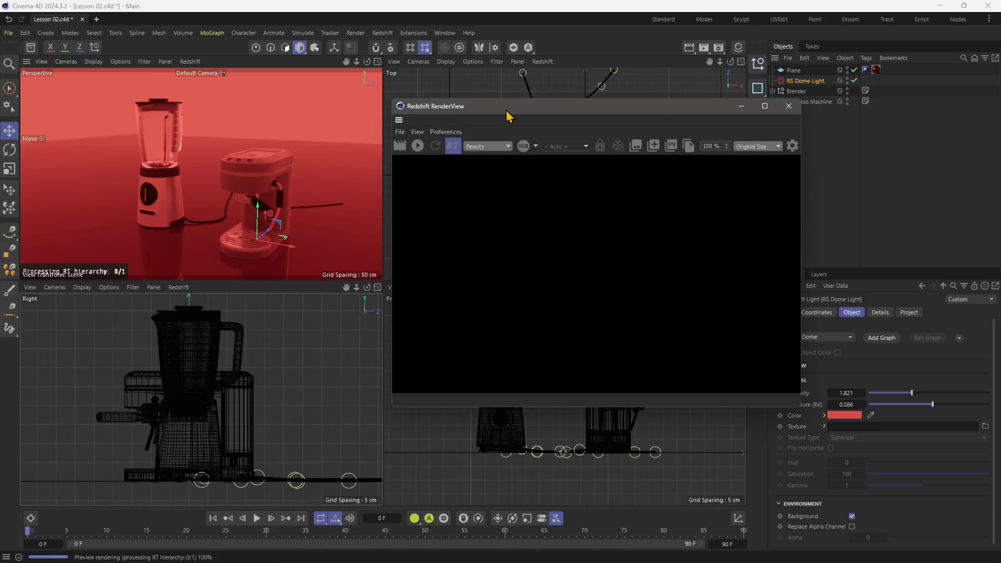
drag(508, 110, 504, 138)
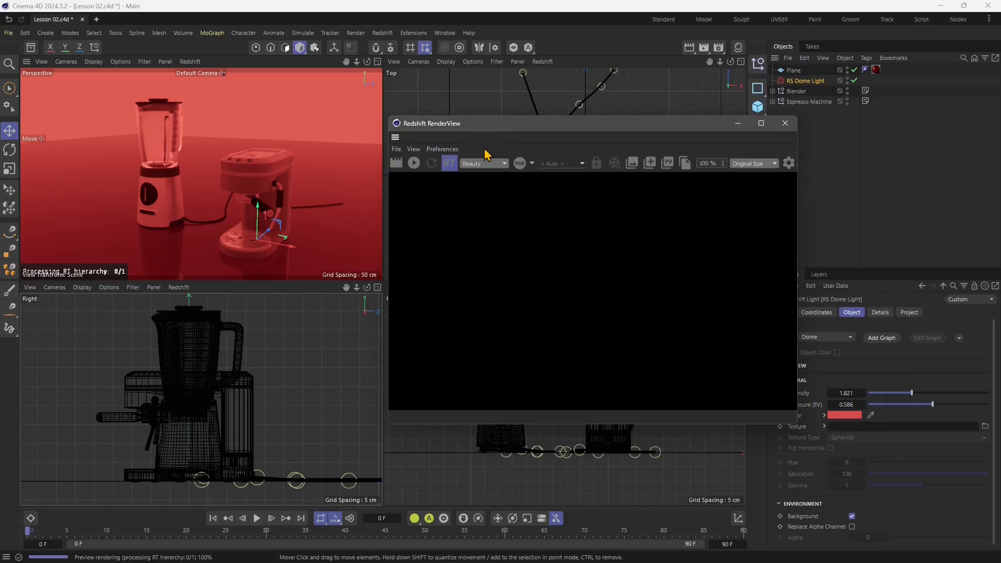
drag(649, 137, 584, 132)
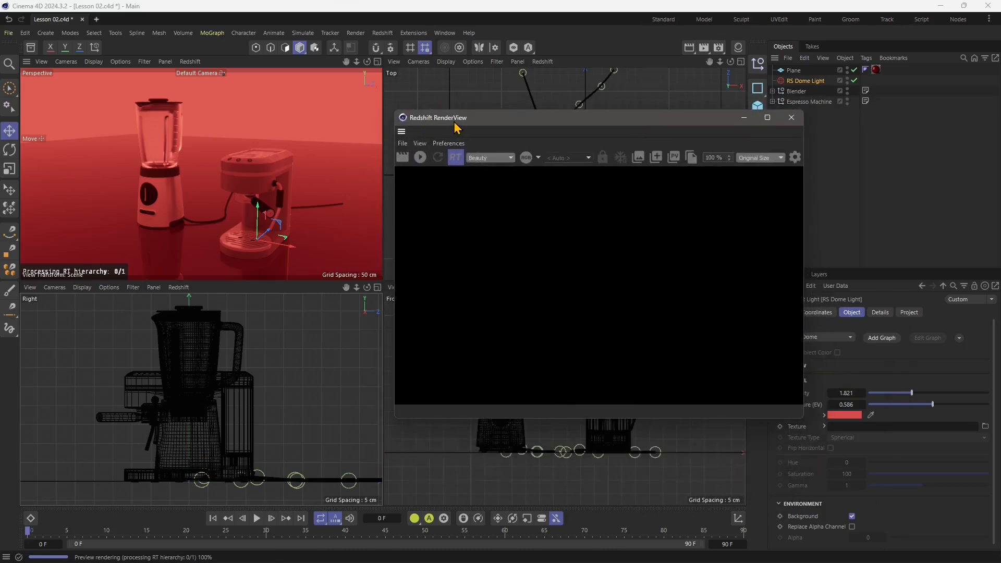
click(791, 117)
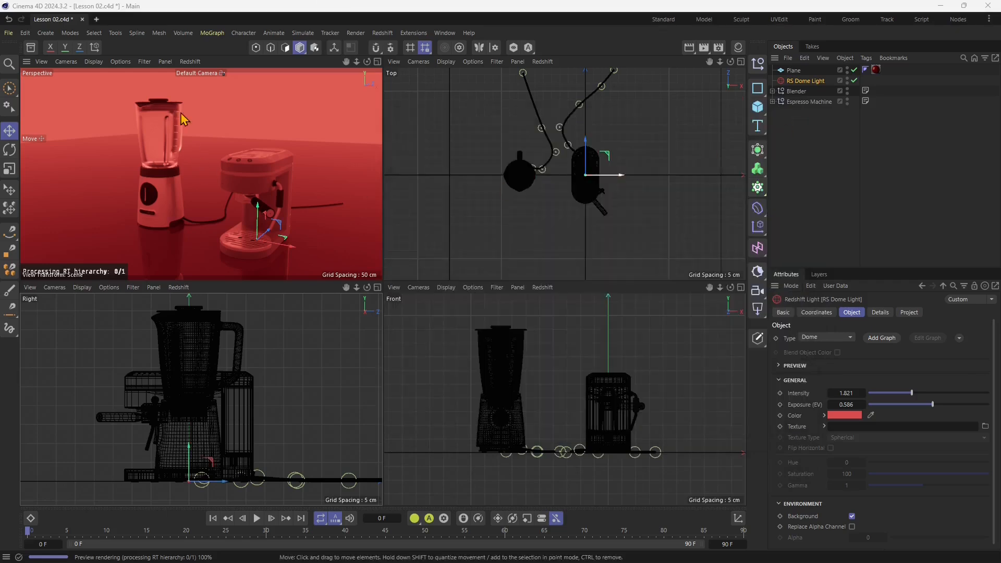
Set the Redshift undersampling of the perspective viewport to 4.
click(190, 62)
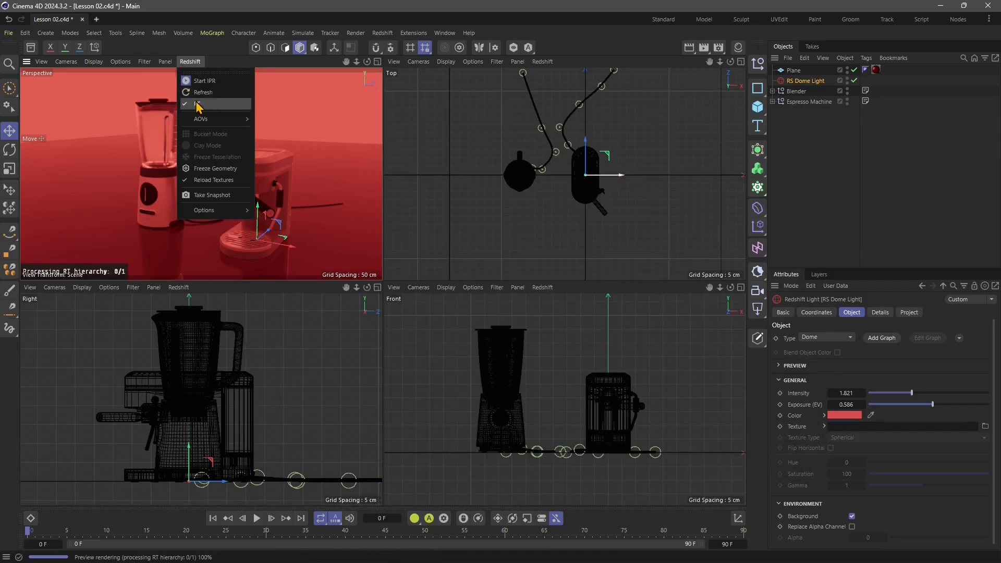
mouse_move(203, 125)
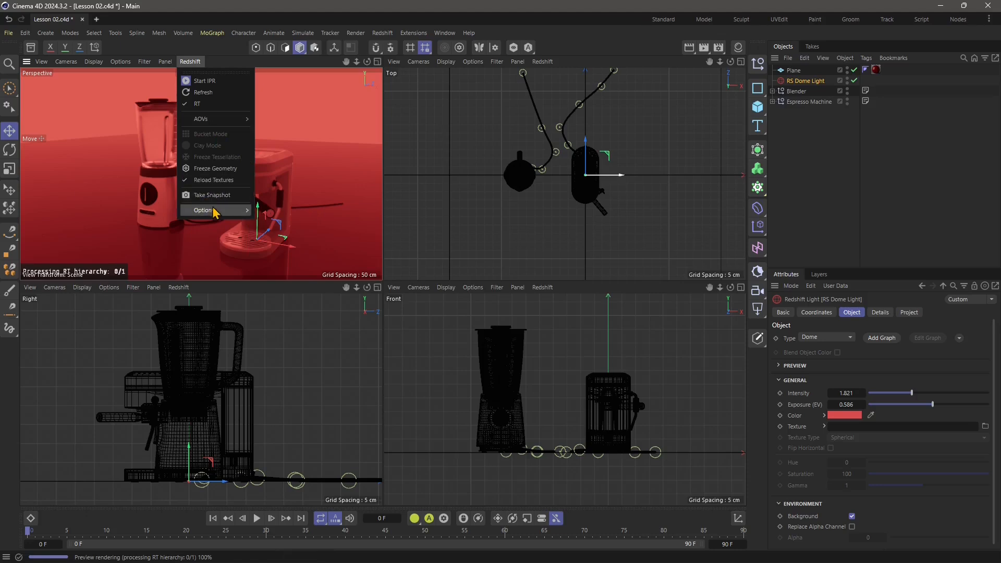
mouse_move(214, 218)
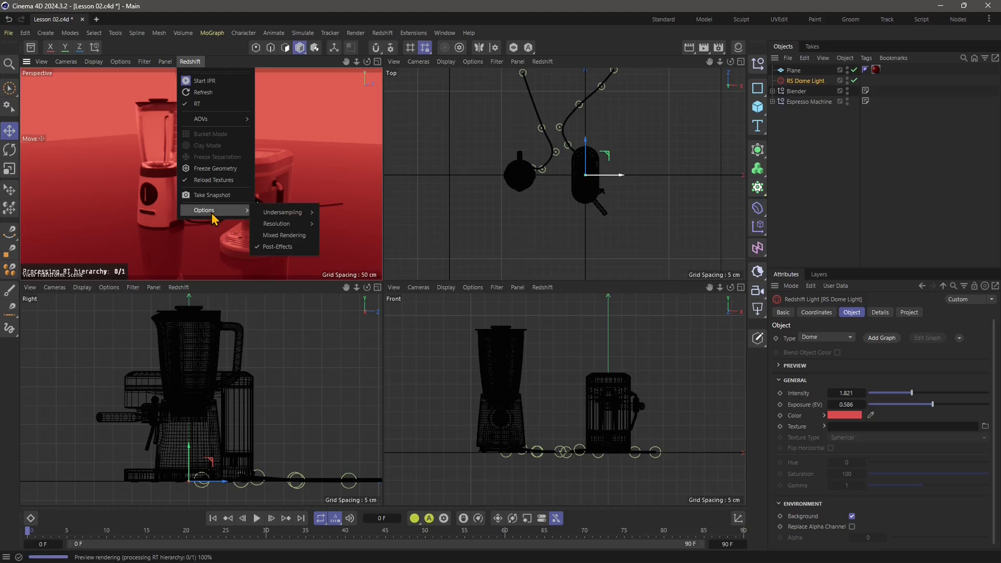
mouse_move(277, 218)
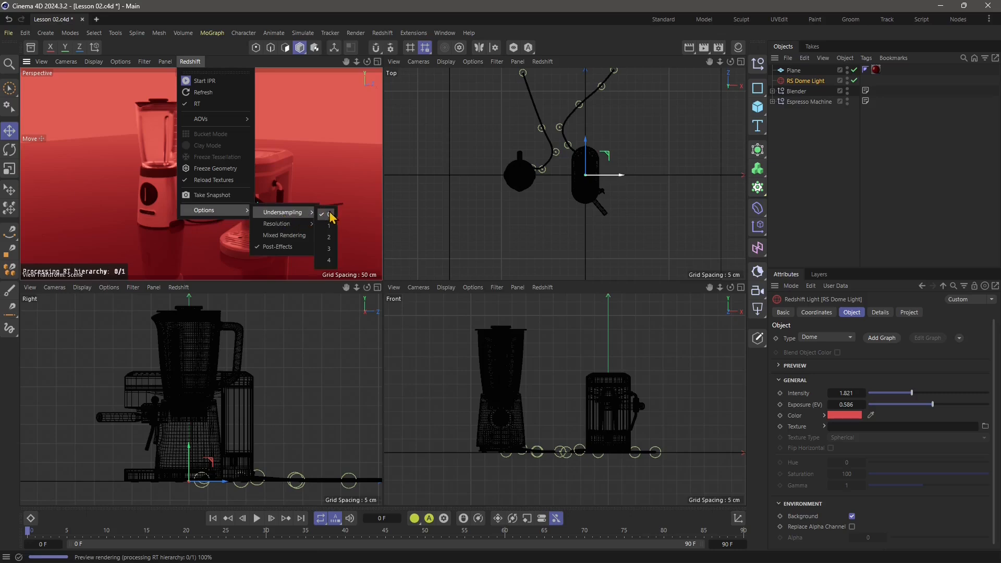
click(329, 260)
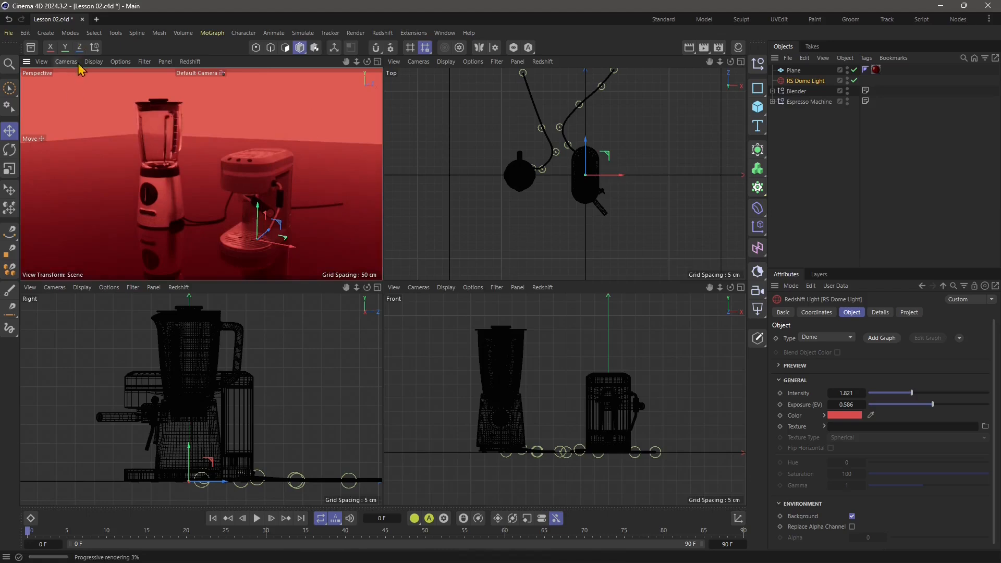
click(186, 63)
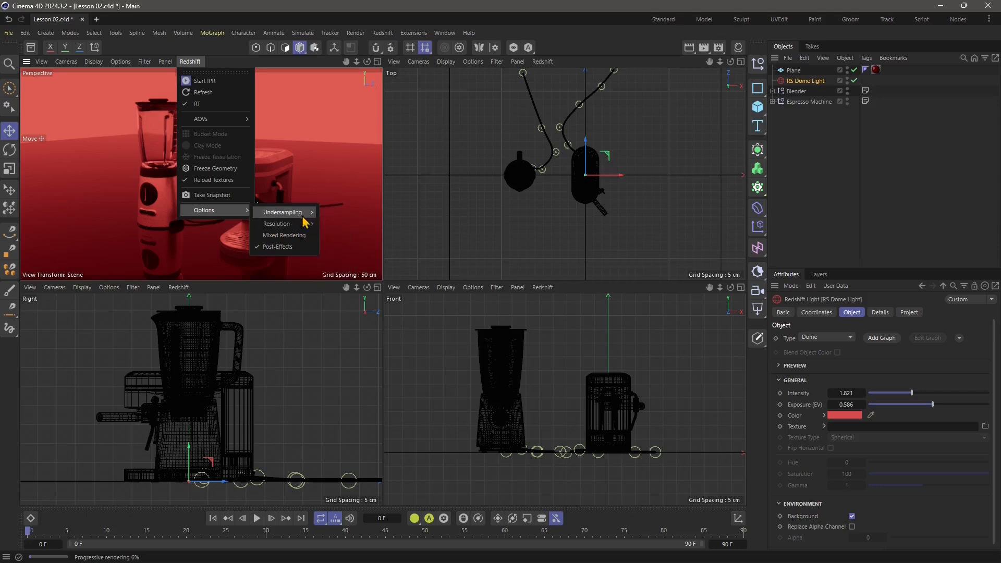
click(334, 260)
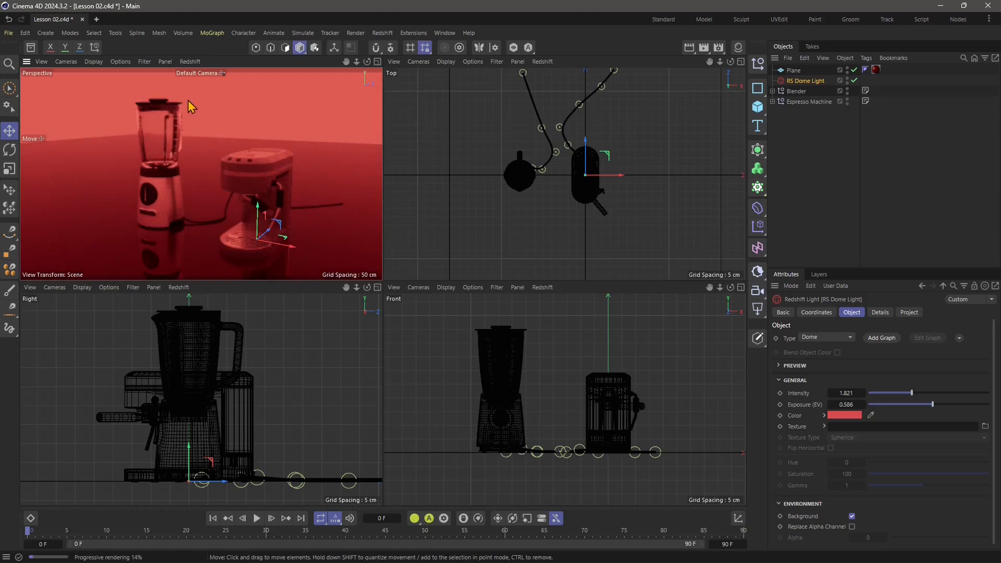
Set the Redshift resolution of the perspective viewport to 10 % and reframe the blender and espresso machine.
click(190, 62)
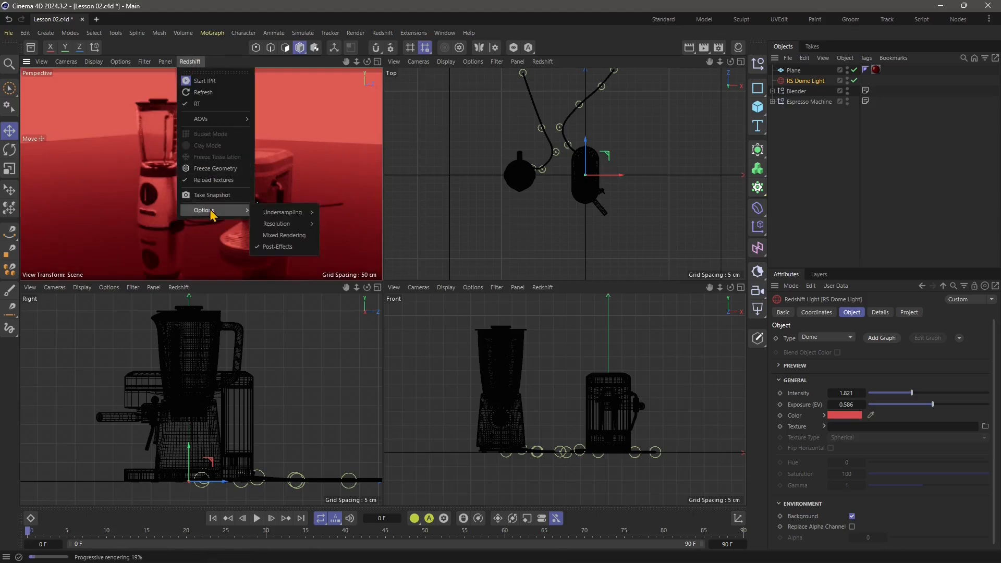
mouse_move(275, 228)
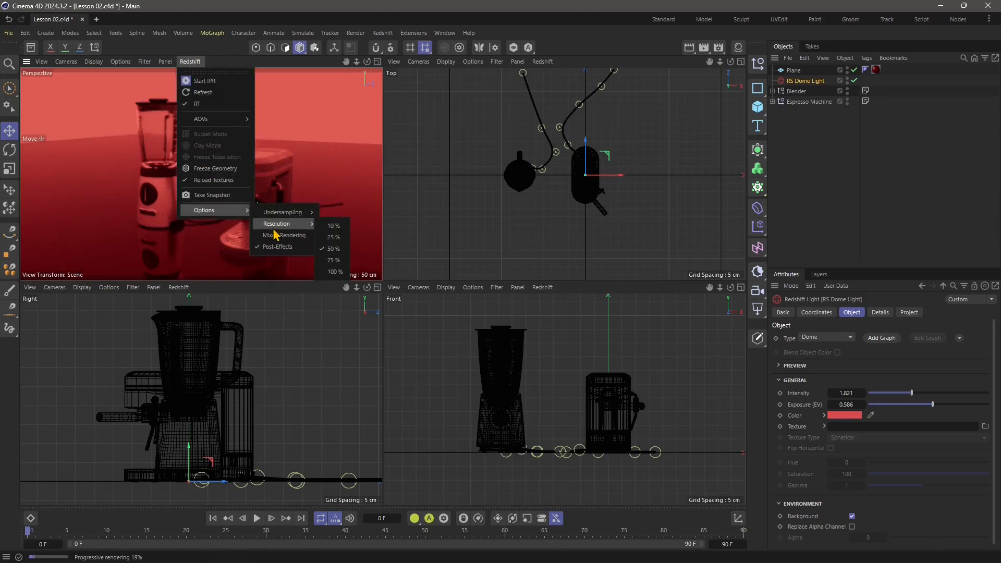
click(334, 227)
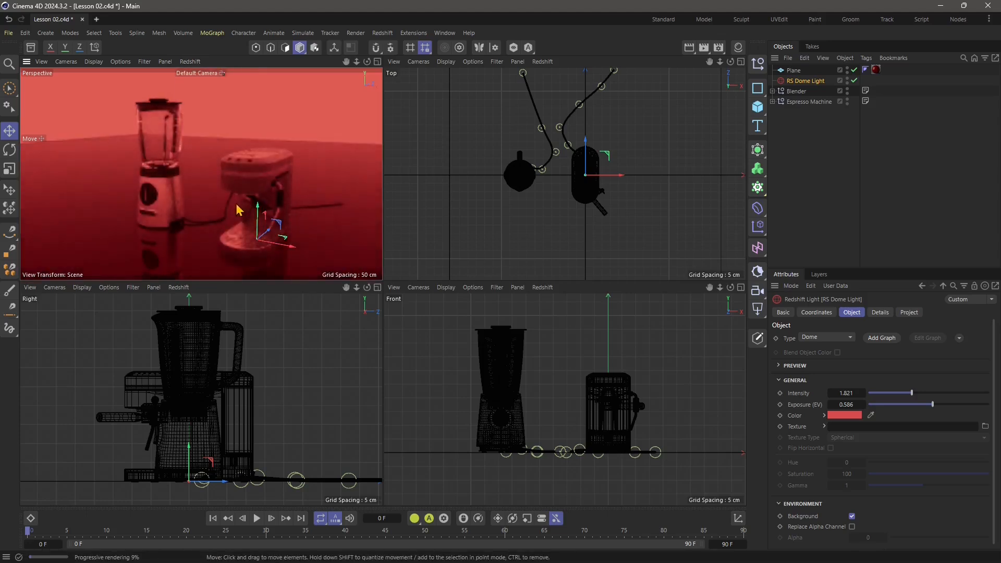
scroll(228, 223, up, 2)
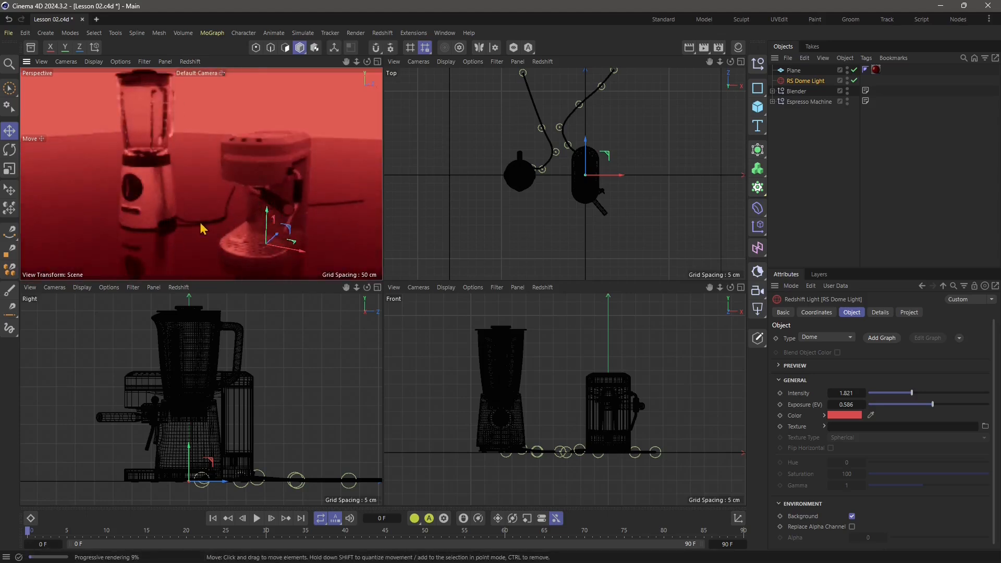
mouse_move(201, 172)
alt+mouse_down()
mouse_move(207, 215)
mouse_move(190, 215)
mouse_move(265, 239)
mouse_move(212, 228)
mouse_move(197, 189)
mouse_move(241, 195)
mouse_move(199, 239)
mouse_move(253, 202)
mouse_move(260, 208)
mouse_move(217, 226)
mouse_move(262, 236)
mouse_move(217, 224)
mouse_move(245, 212)
mouse_move(227, 204)
mouse_move(219, 223)
mouse_move(196, 210)
alt+mouse_up()
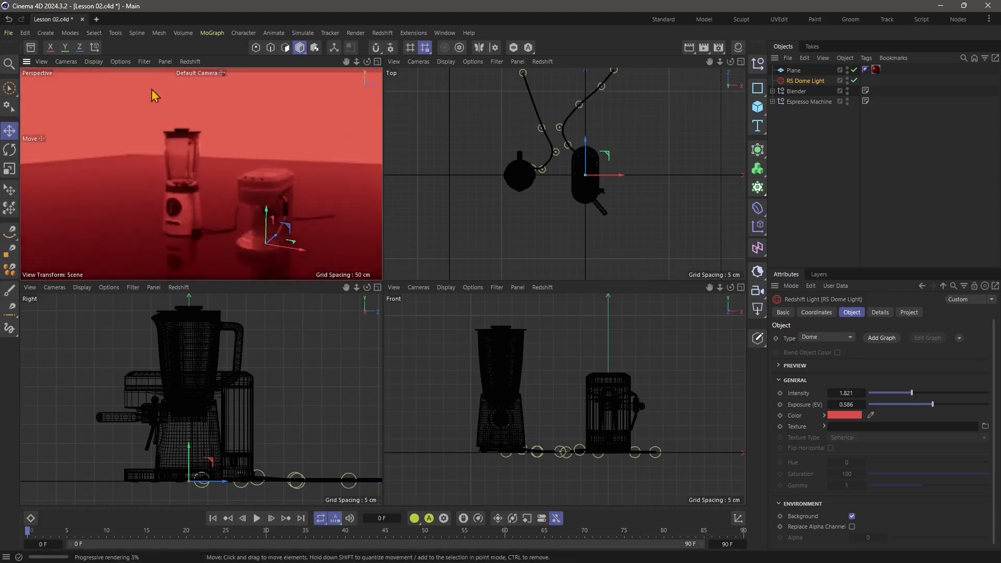
click(189, 61)
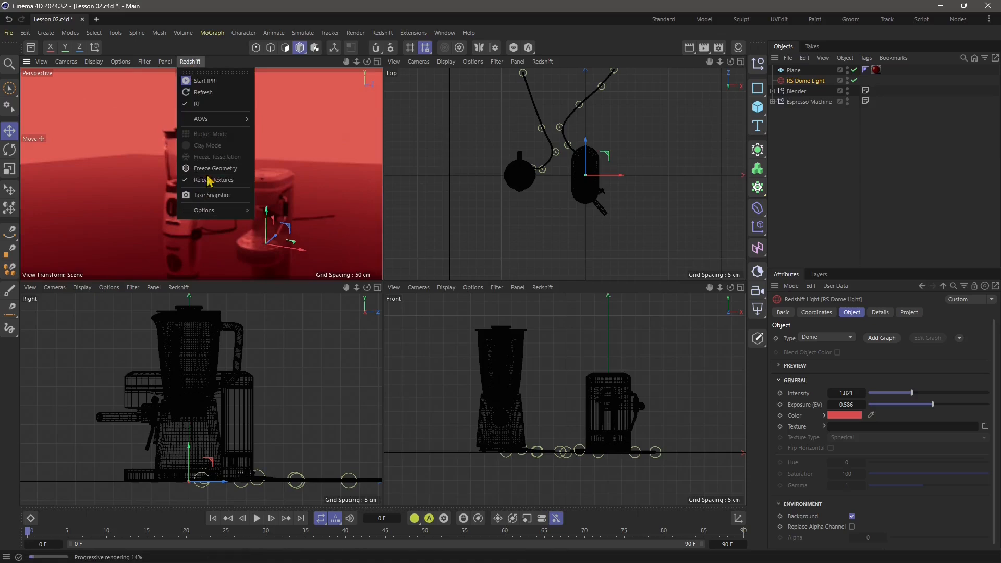
mouse_move(189, 213)
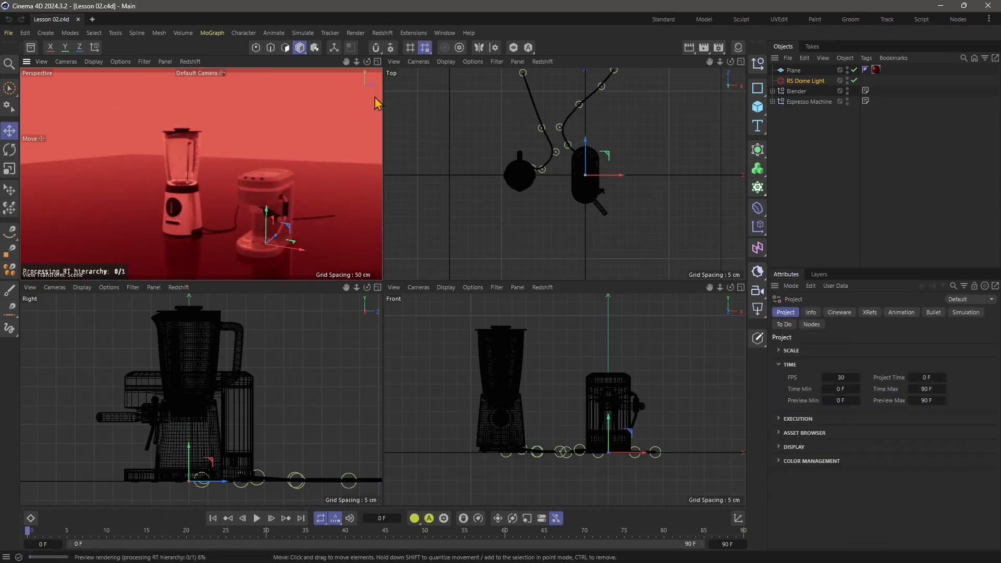
Make the IPR start automatically in the application's Redshift renderer preferences and close them.
click(25, 32)
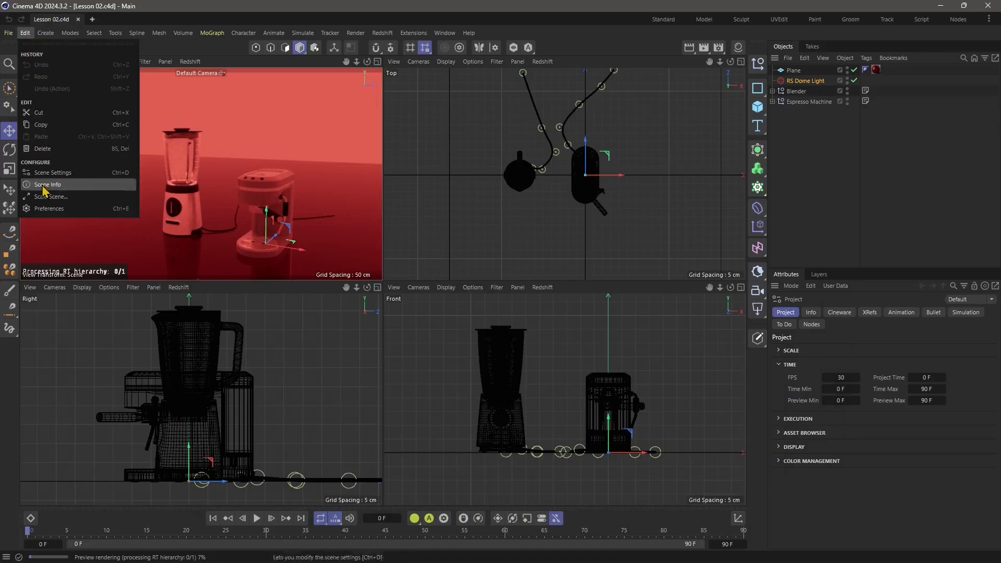
click(50, 212)
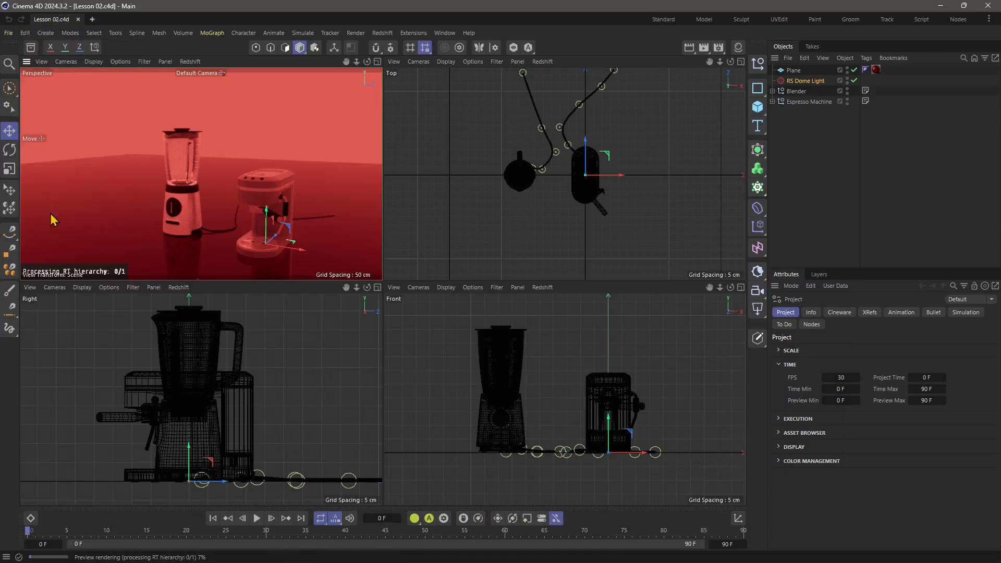
drag(107, 188, 225, 136)
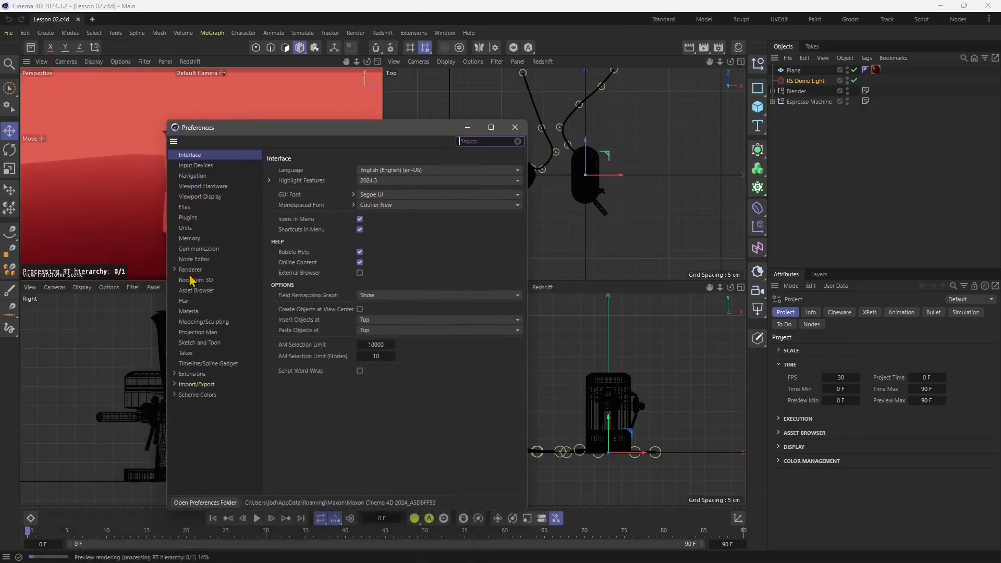
click(174, 270)
click(197, 281)
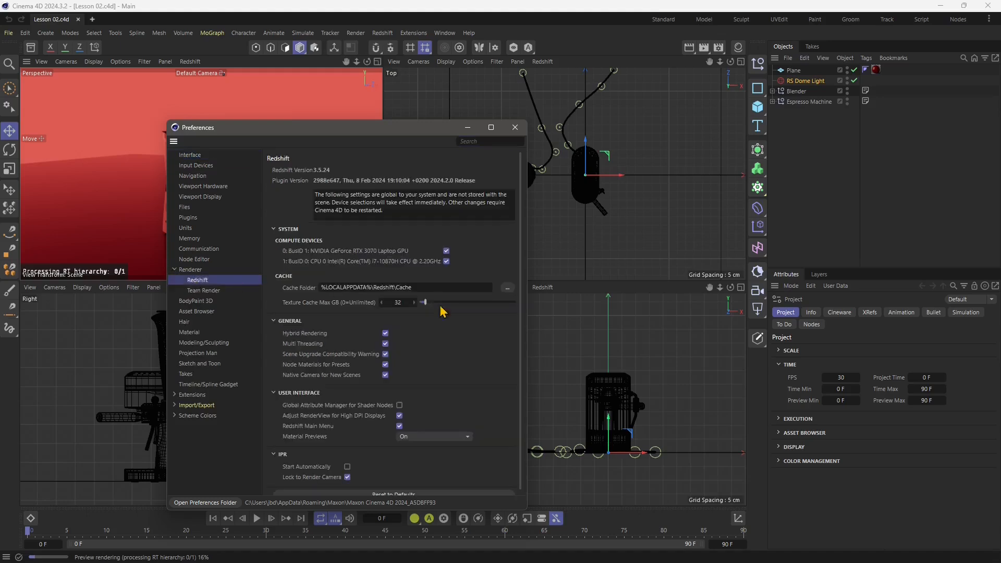
drag(527, 293, 859, 312)
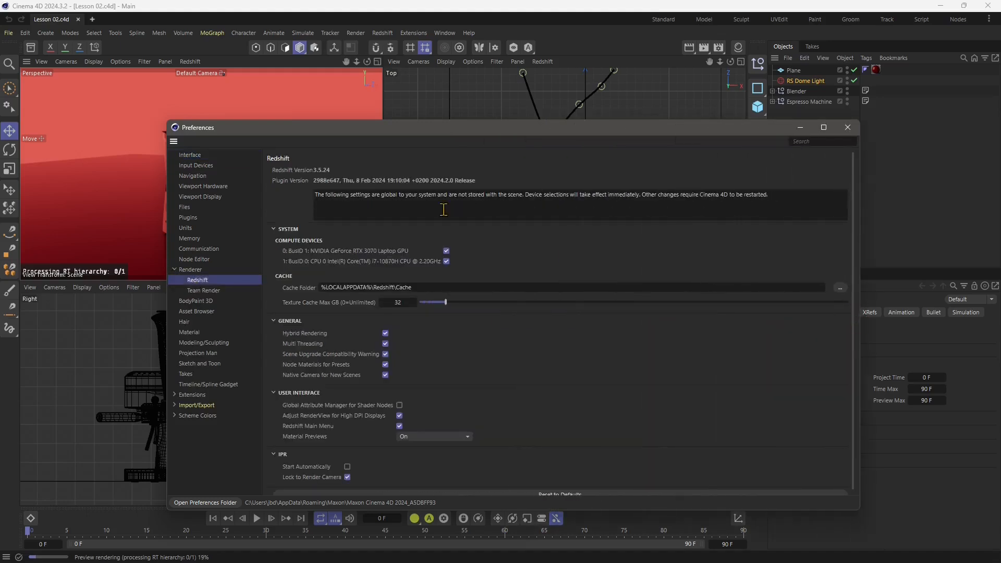
drag(374, 139, 329, 89)
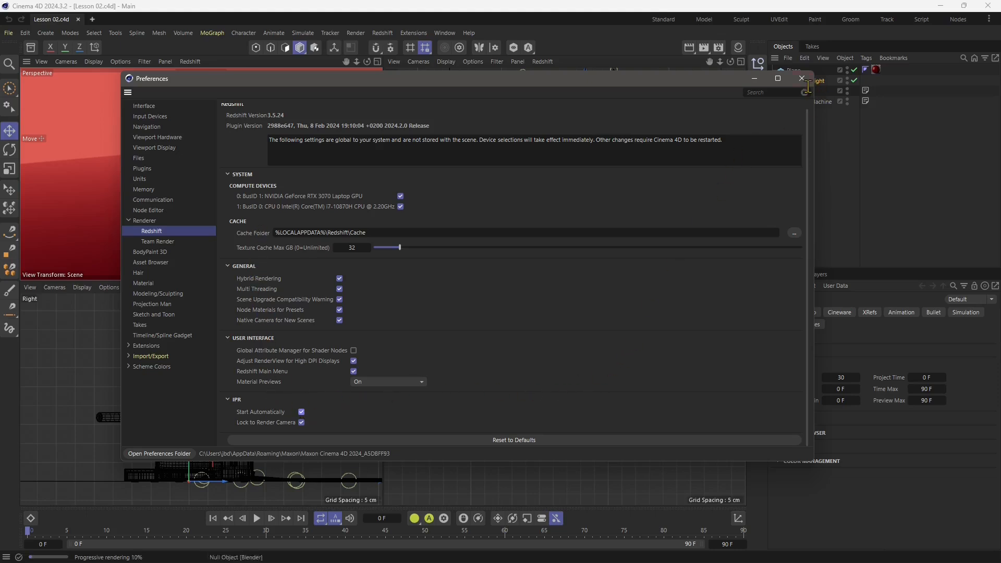
click(801, 78)
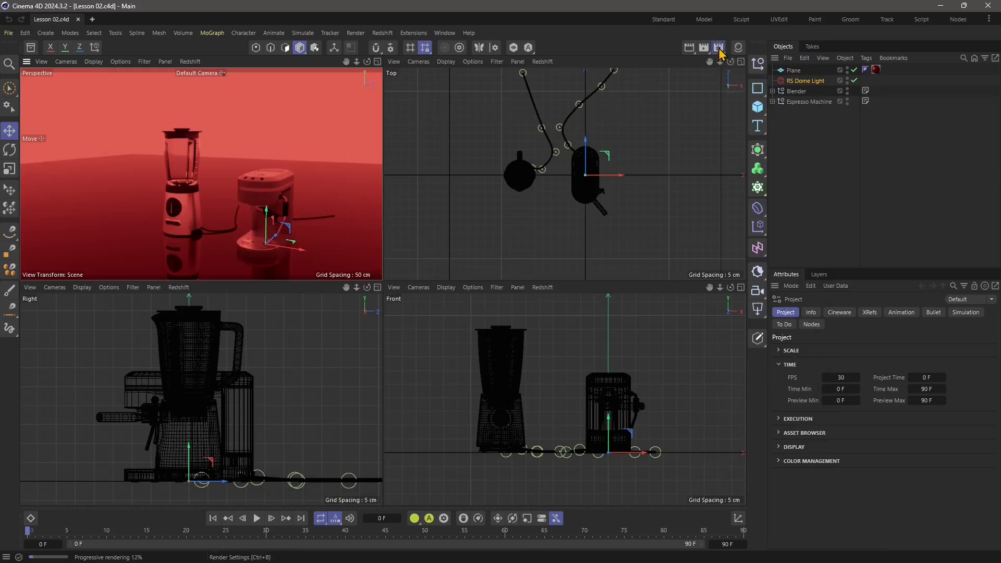
Switch the Redshift rendering engine to Production in the render settings and enable Denoising.
click(720, 52)
drag(720, 63, 280, 63)
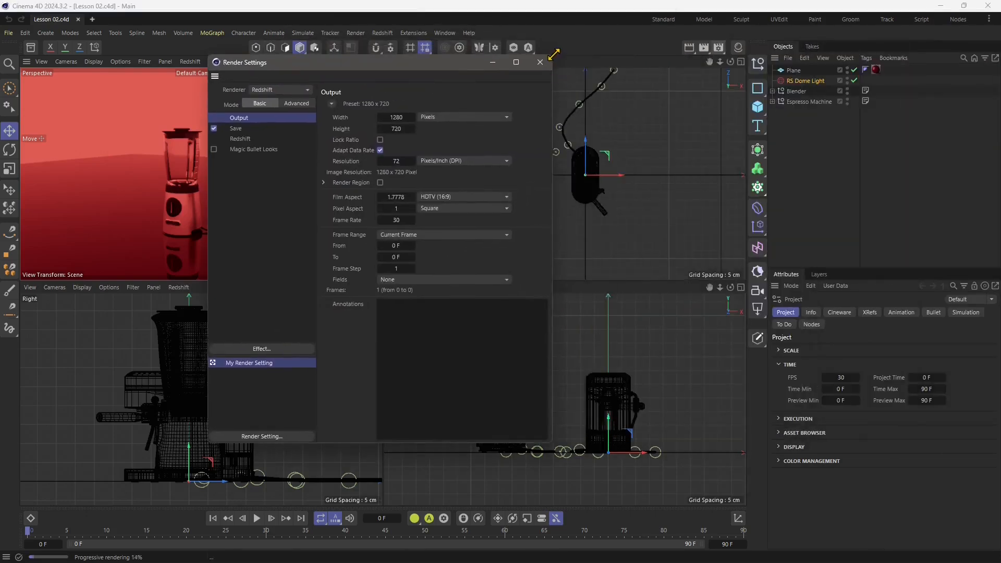
drag(554, 53, 895, 100)
click(253, 185)
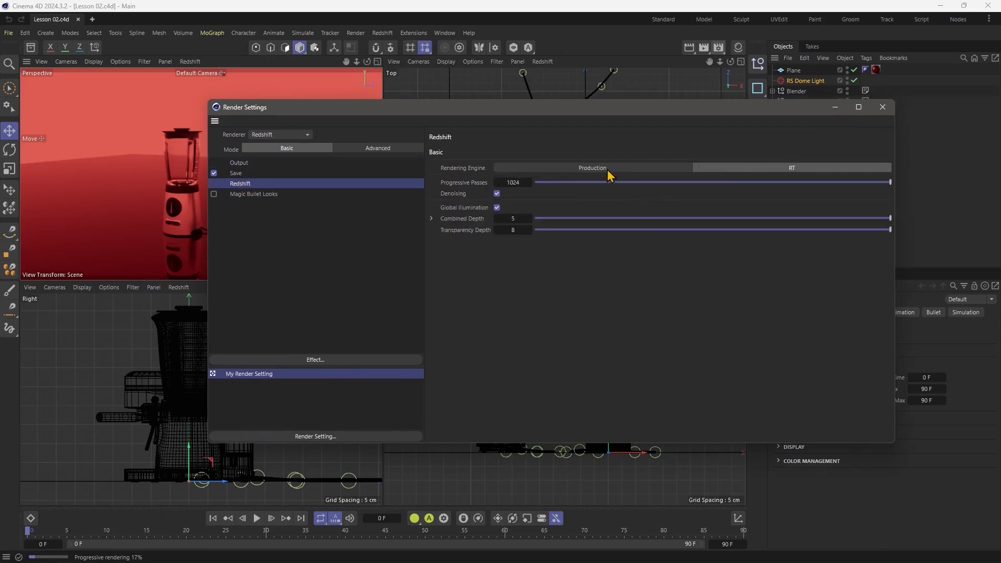
click(567, 171)
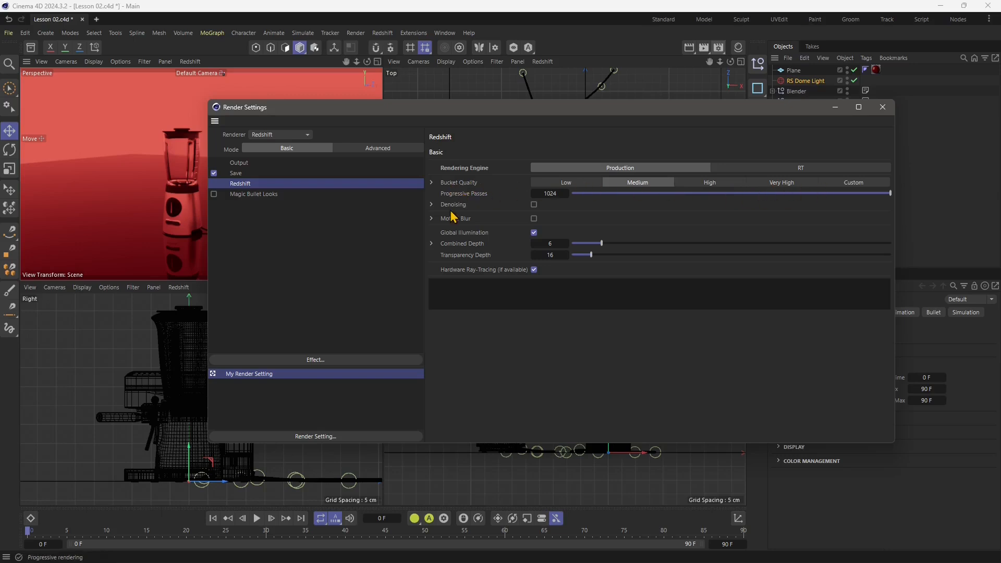
click(534, 204)
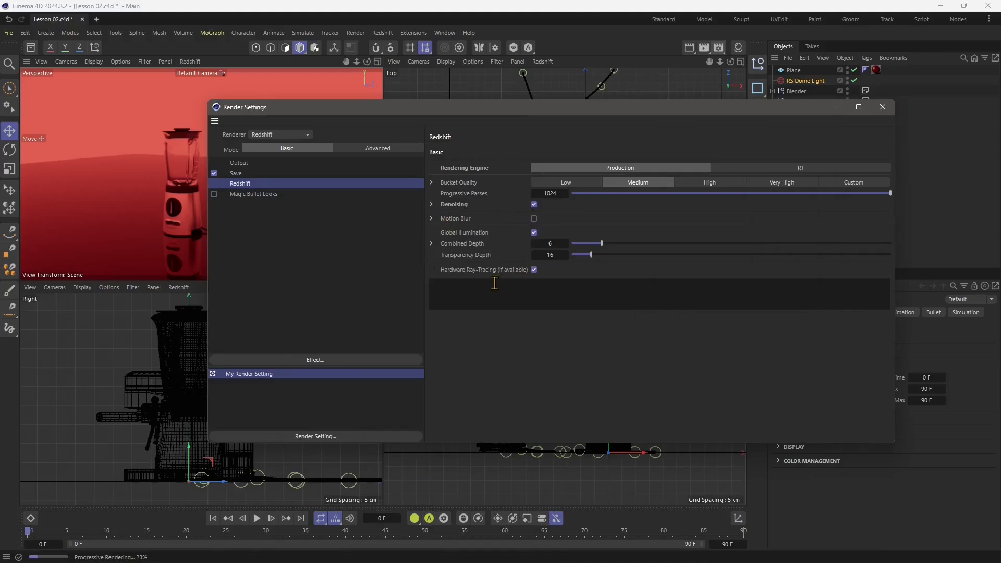
Set the rendering engine to RT with 45 progressive passes and Denoising enabled.
click(745, 168)
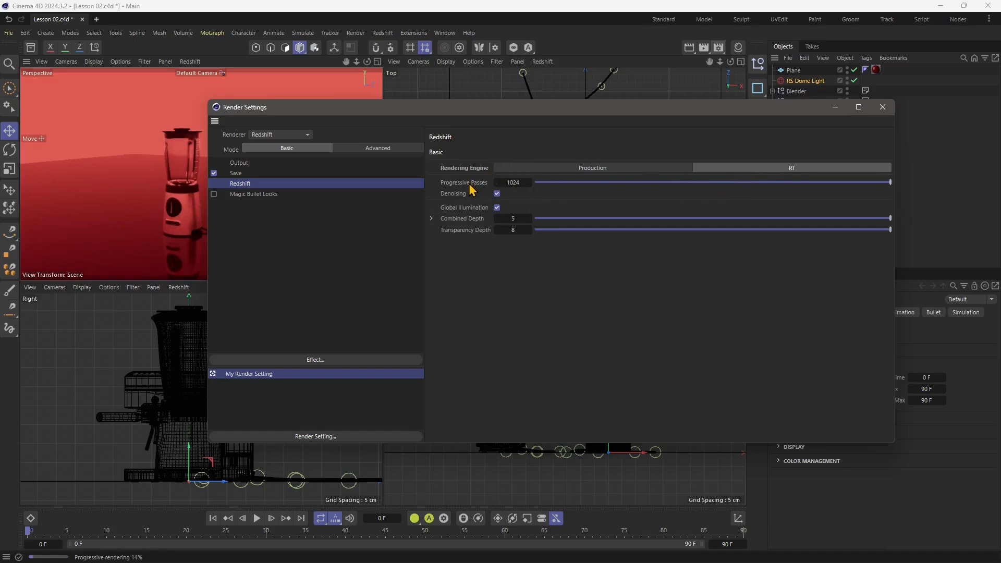
click(650, 182)
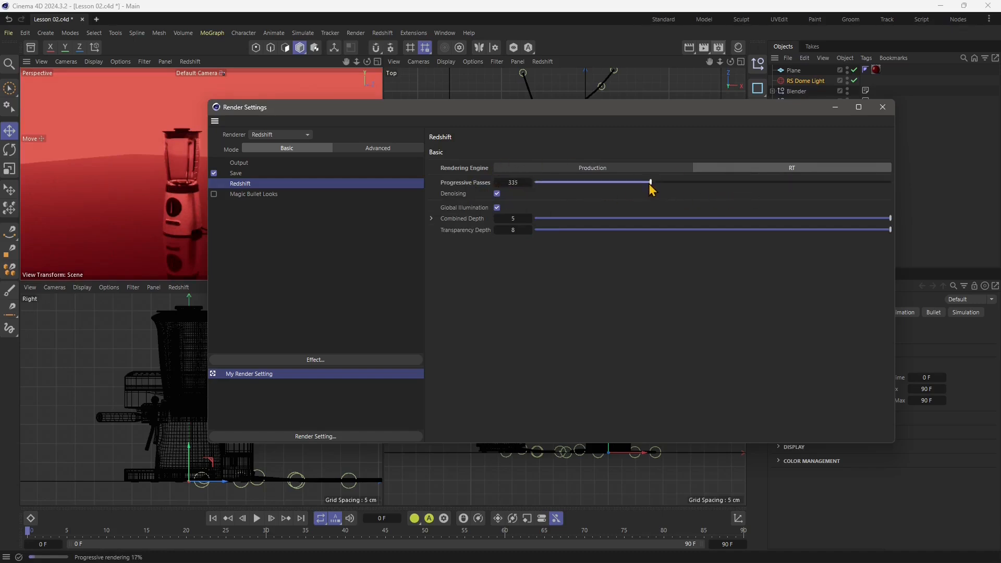
drag(650, 183, 549, 182)
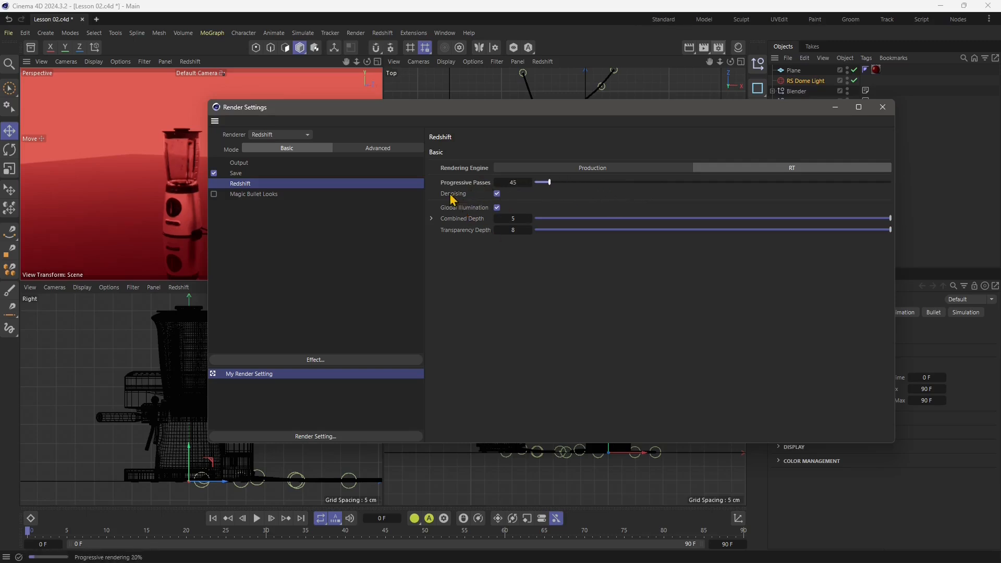
click(497, 193)
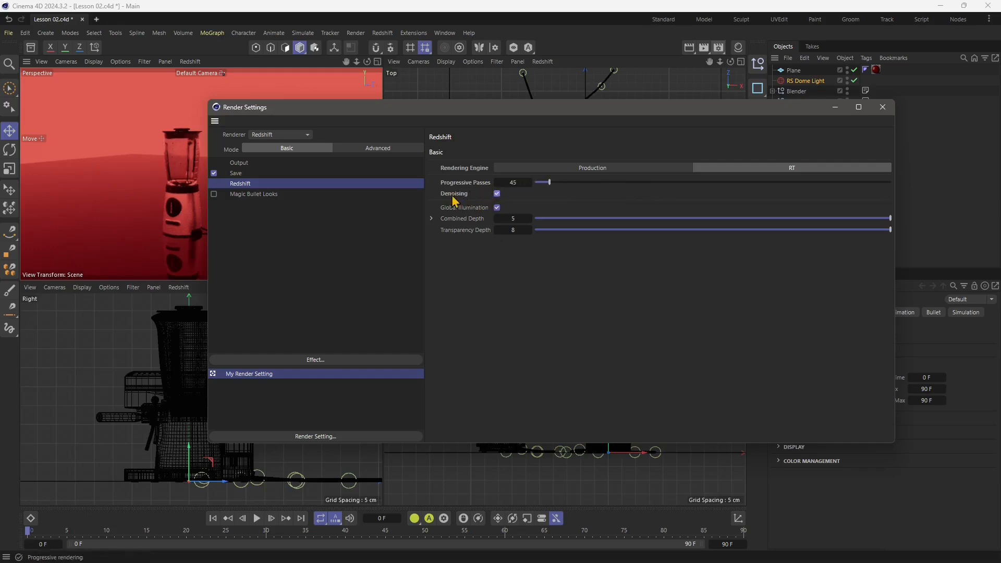
Raise the Progressive Passes to 461 and expand the individual depth settings under Combined Depth.
drag(557, 183, 699, 194)
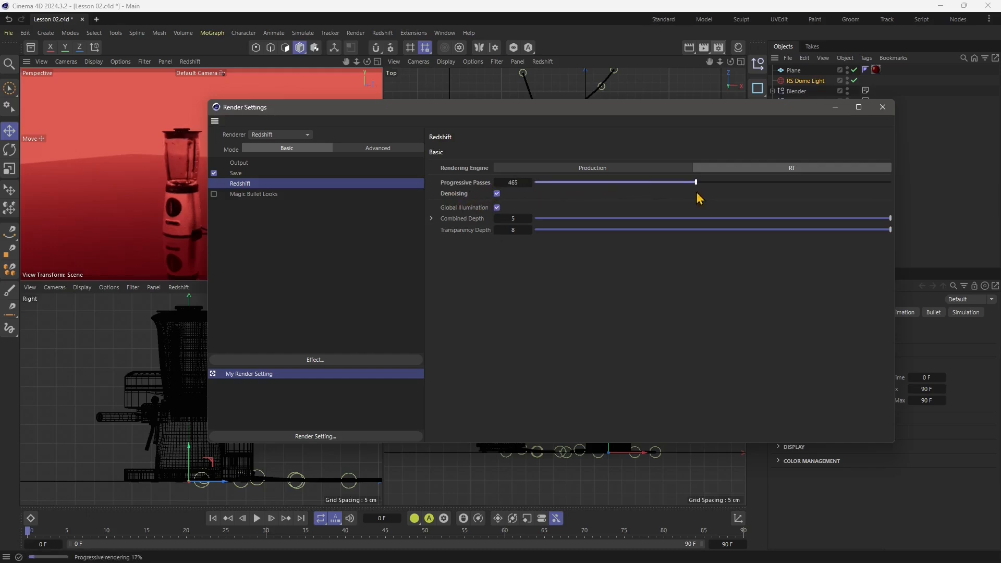
click(431, 219)
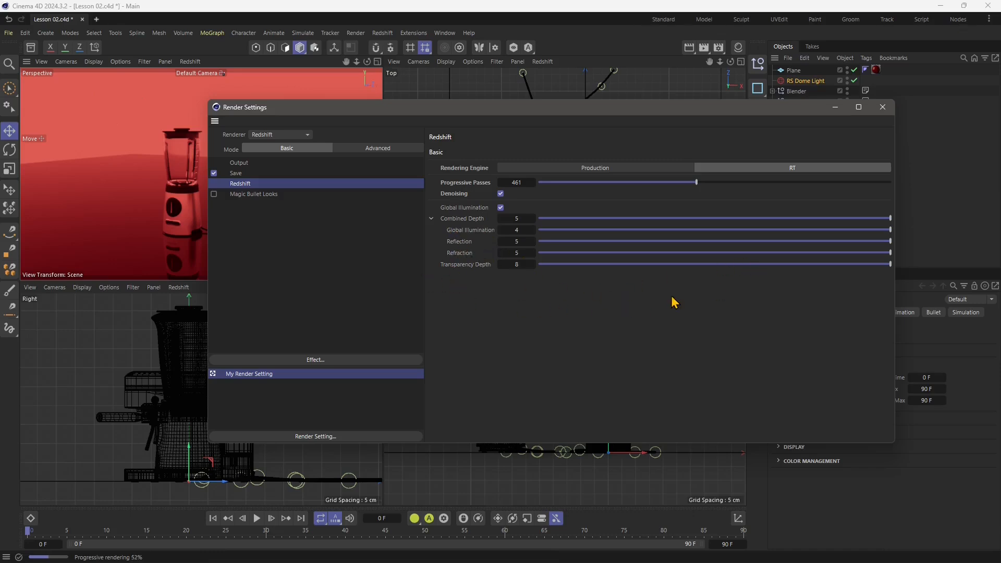
Lower Combined, Reflection, Refraction and Transparency Depth to 0 and Global Illumination to 1, and uncover the perspective viewport.
drag(886, 219, 631, 217)
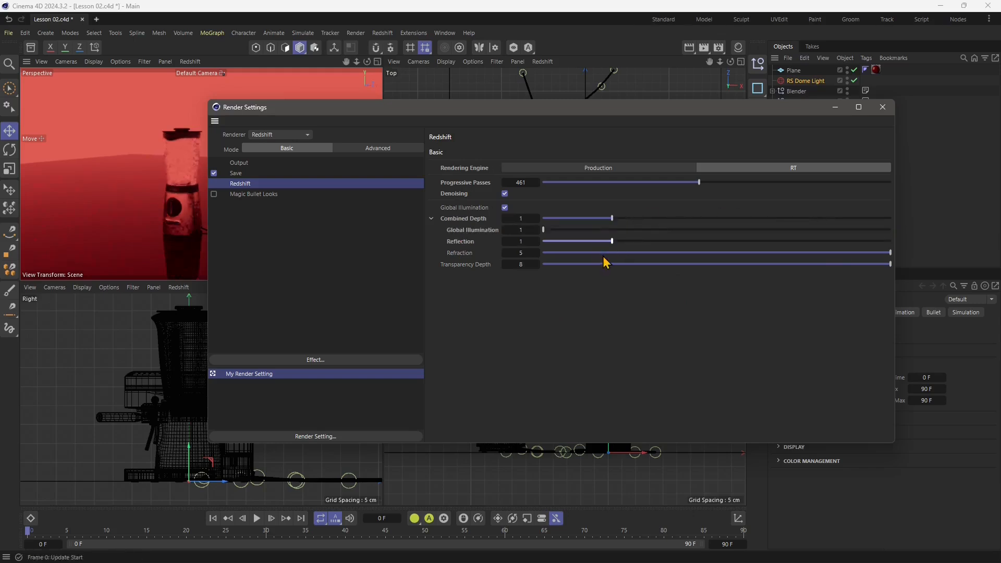
drag(608, 219, 571, 221)
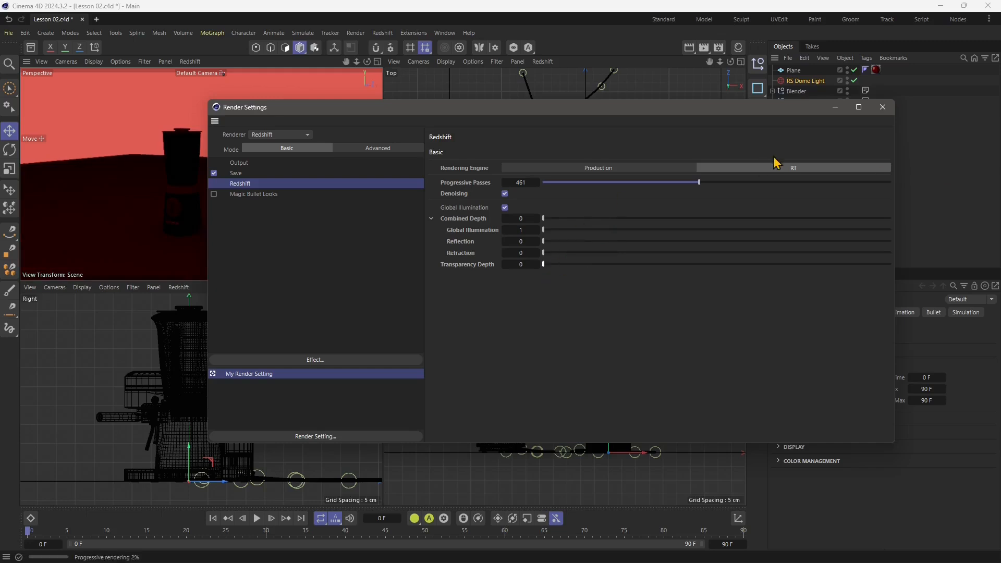
drag(576, 113, 681, 96)
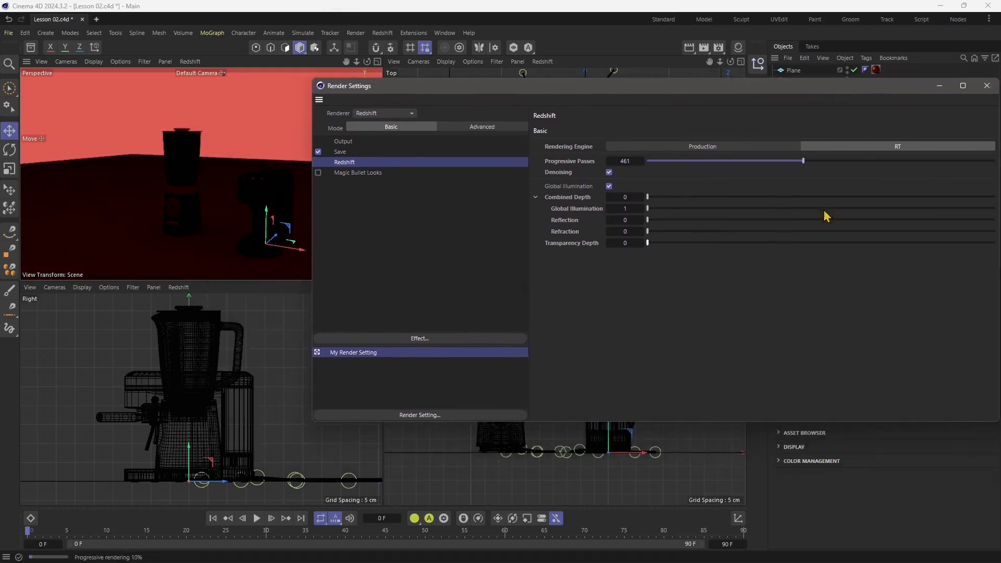
Set Combined Depth to 1, Global Illumination, Reflection and Refraction to 2, and Transparency Depth to 3.
drag(687, 209, 786, 219)
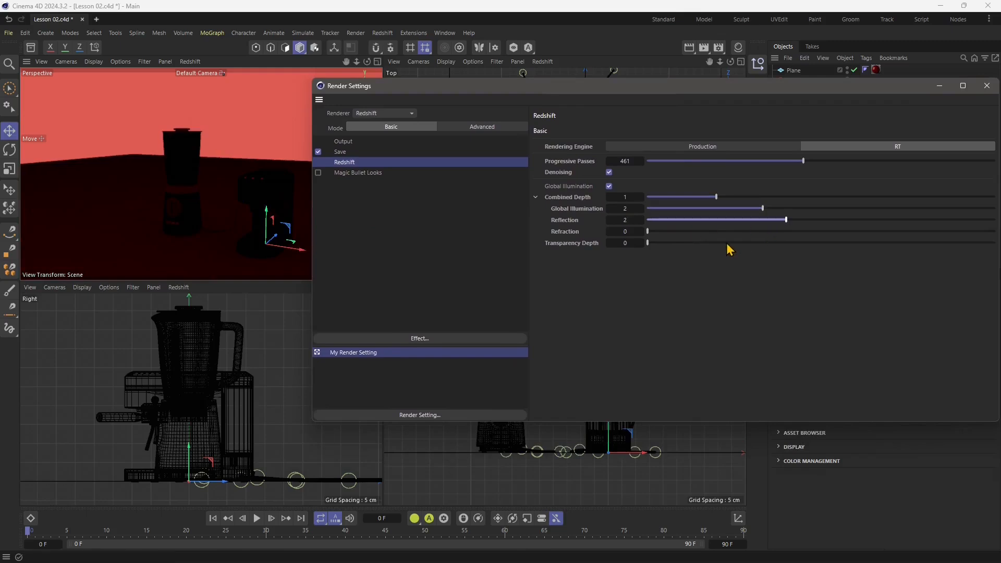
drag(725, 231, 781, 232)
click(777, 243)
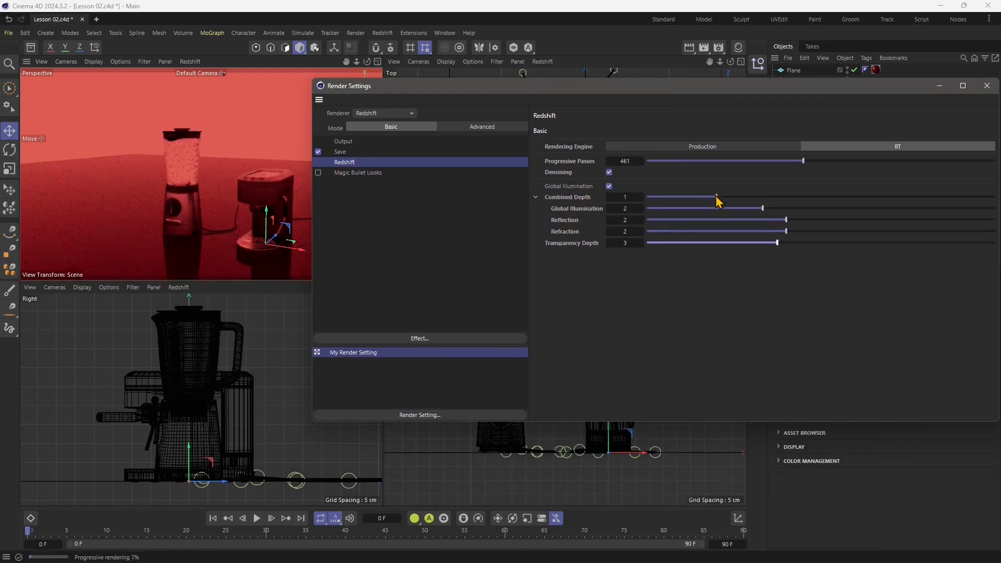
Raise Combined Depth to 5, Global Illumination to 4, Reflection to 5, and Refraction and Transparency Depth to their maximum.
drag(718, 200, 995, 198)
drag(761, 209, 995, 220)
drag(806, 231, 994, 231)
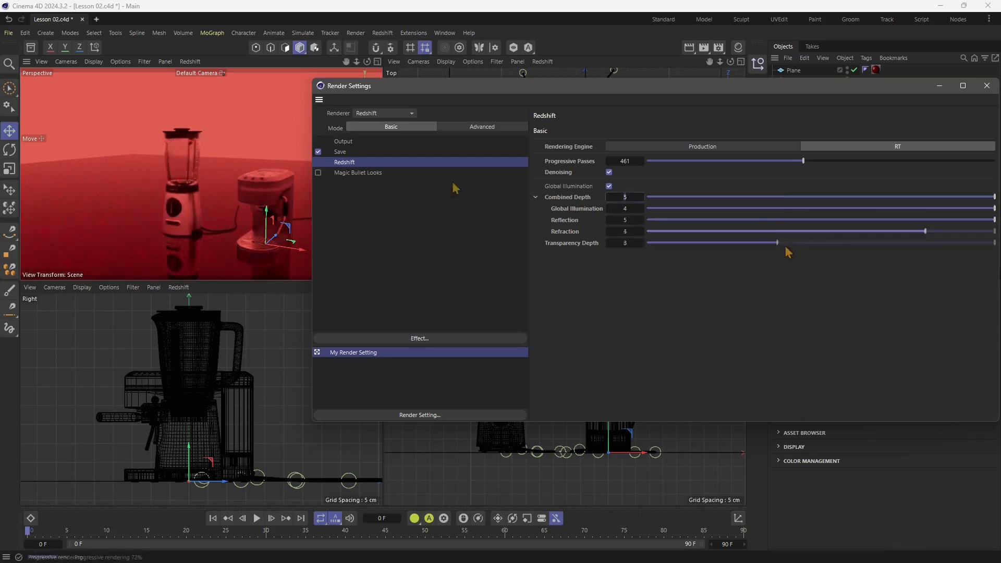
drag(782, 243, 995, 243)
Browse for the regular image's save location in the Save settings and go to the WORKS\REDSHIFT C4D folder.
click(341, 154)
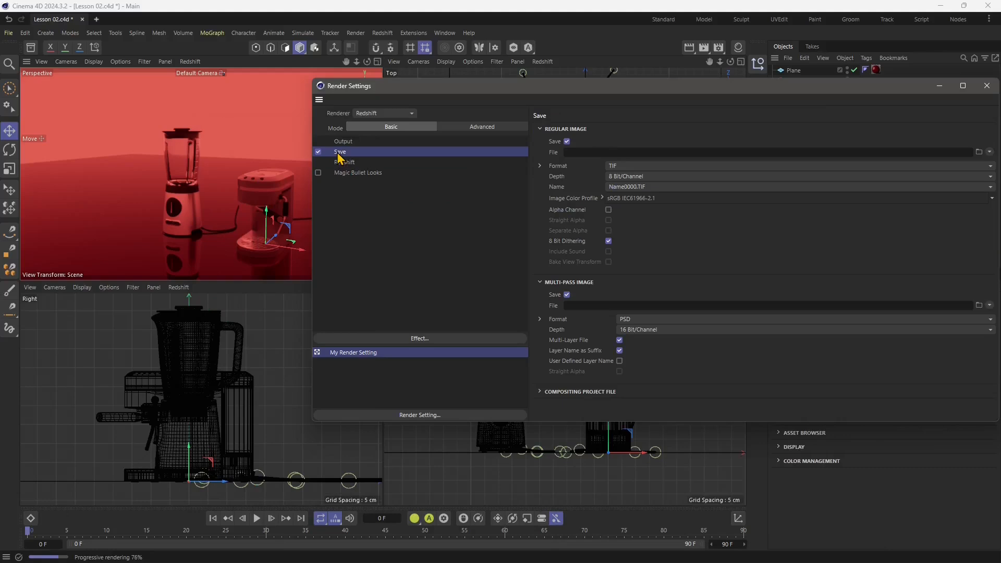
click(978, 152)
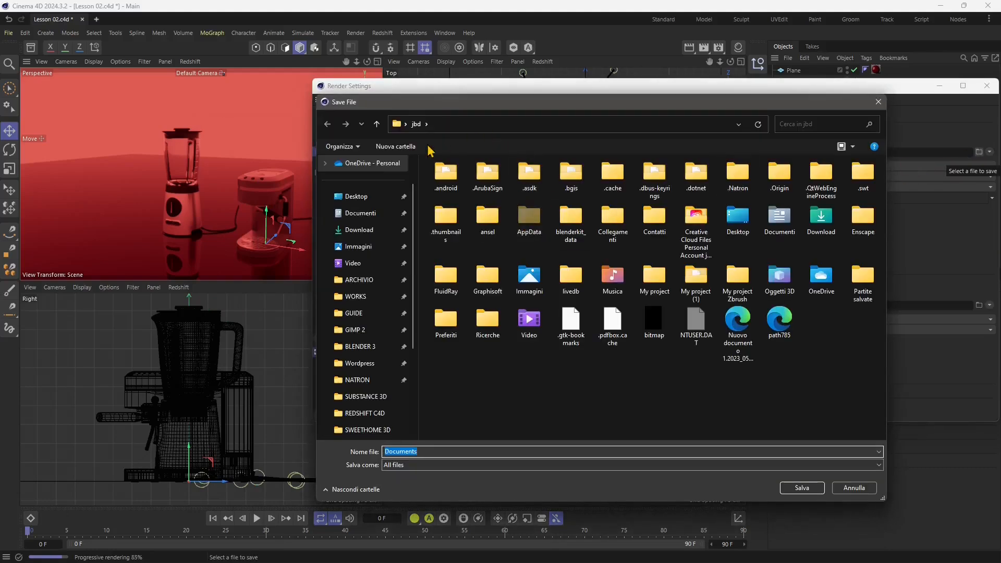
click(355, 297)
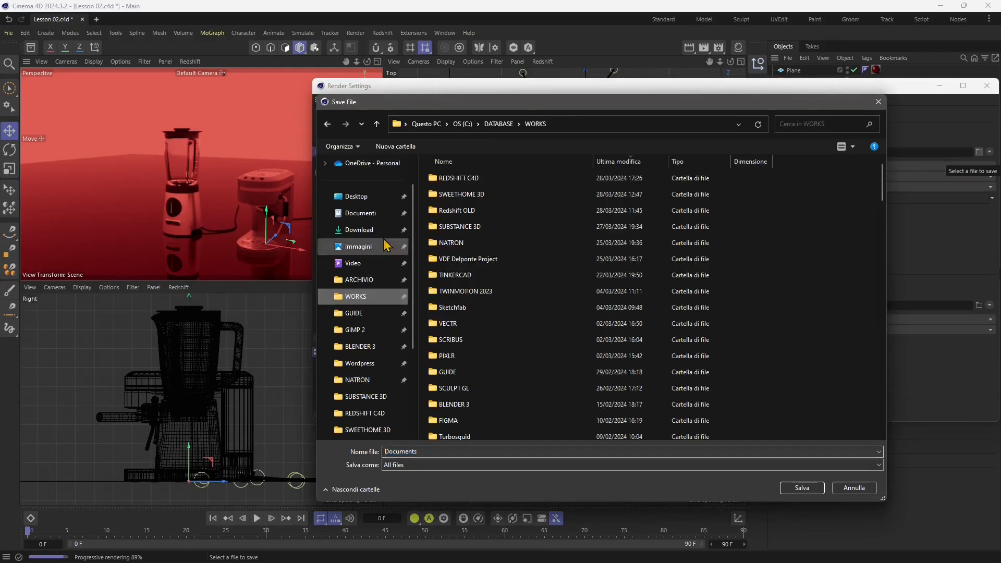
double_click(483, 180)
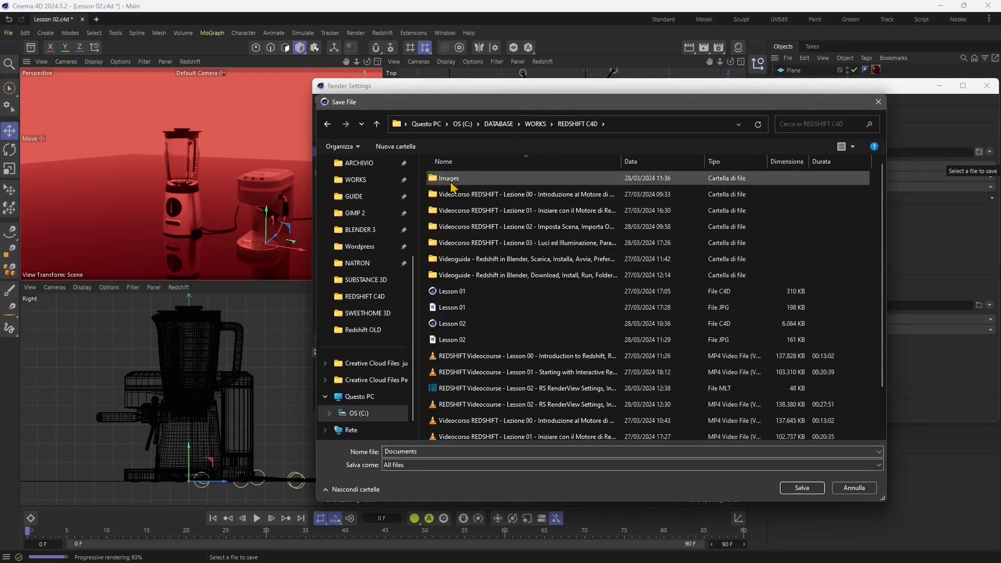
Create a folder named Savings and set the regular image to save in it as Documents.
right_click(425, 204)
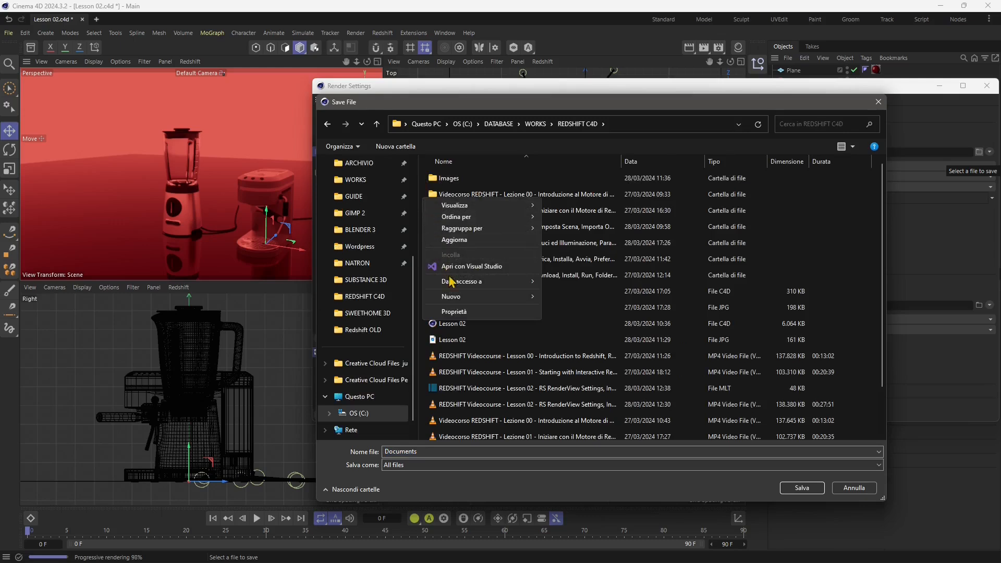
mouse_move(501, 296)
click(561, 299)
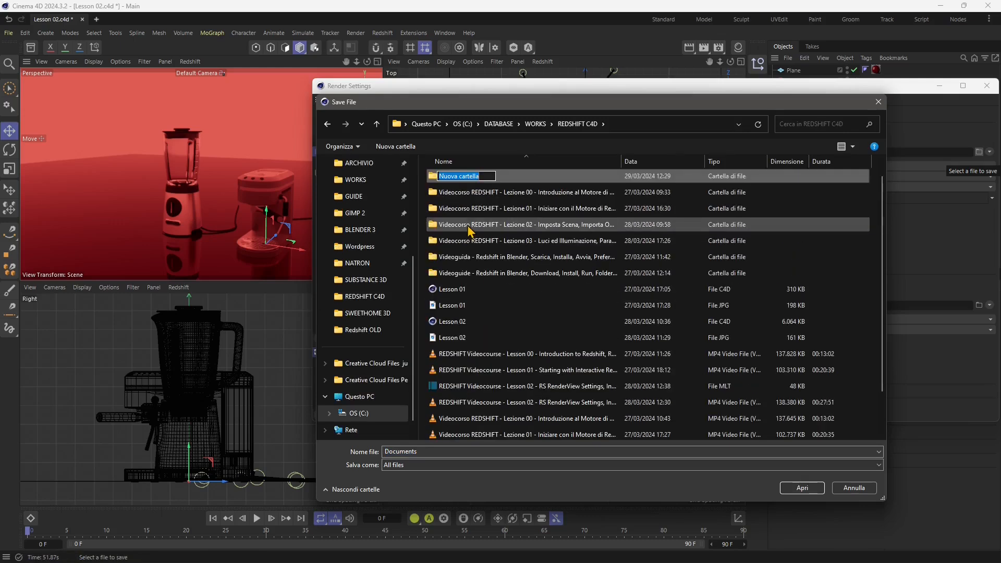
text(Savings)
key(Return)
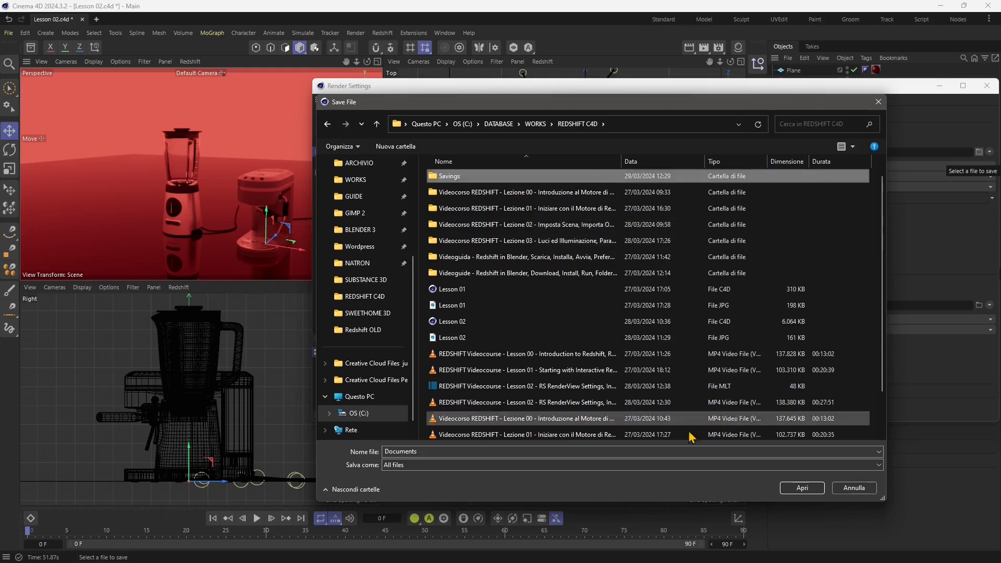
click(802, 487)
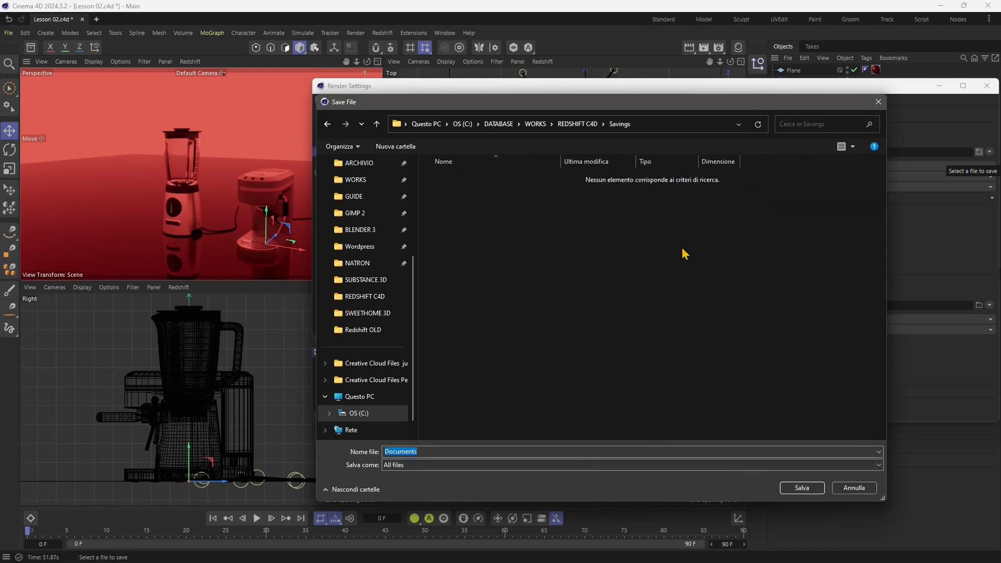
click(802, 487)
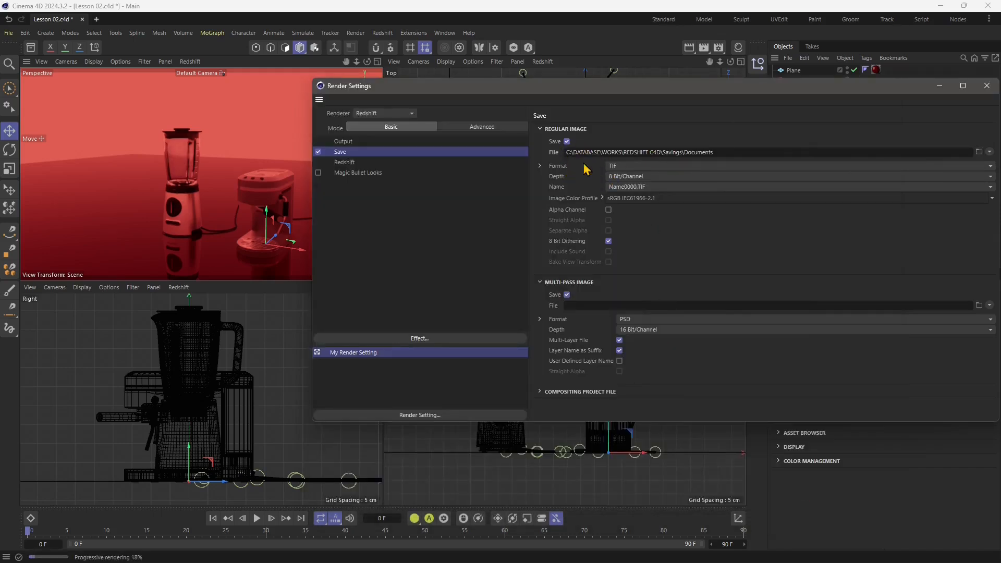
Set the regular image format to PNG, keep the depth at 8 Bit/Channel and enable Alpha Channel.
click(630, 167)
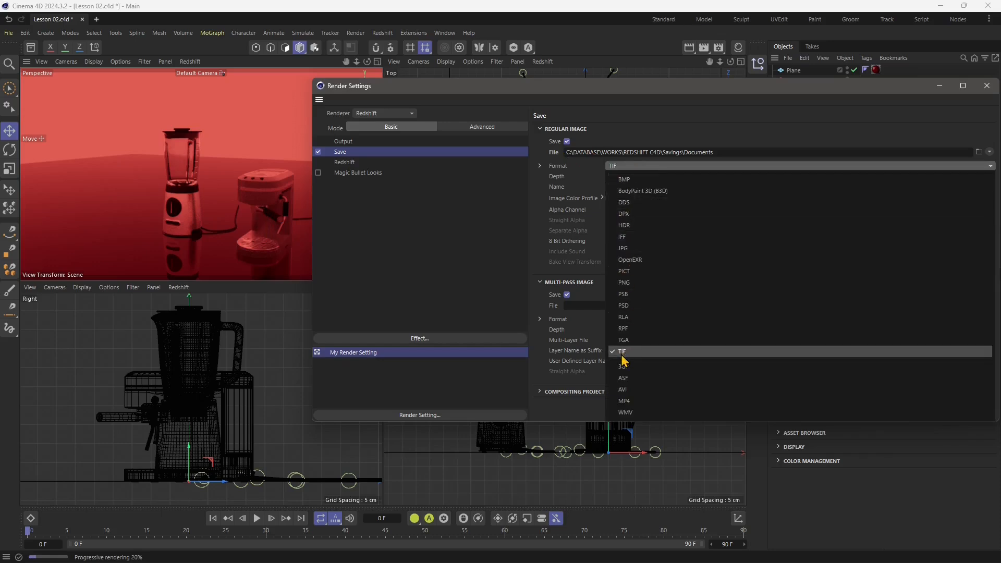
click(625, 282)
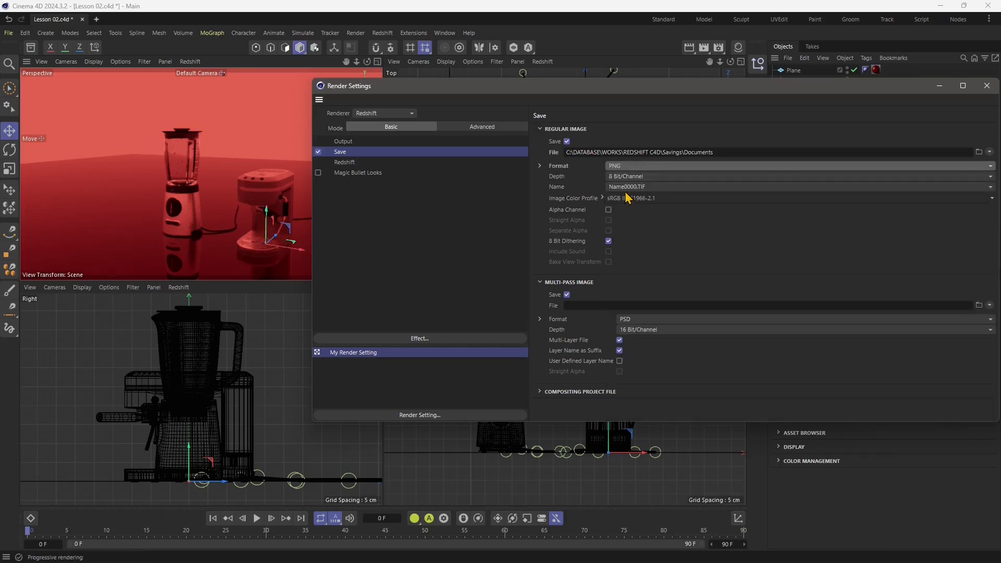
click(622, 178)
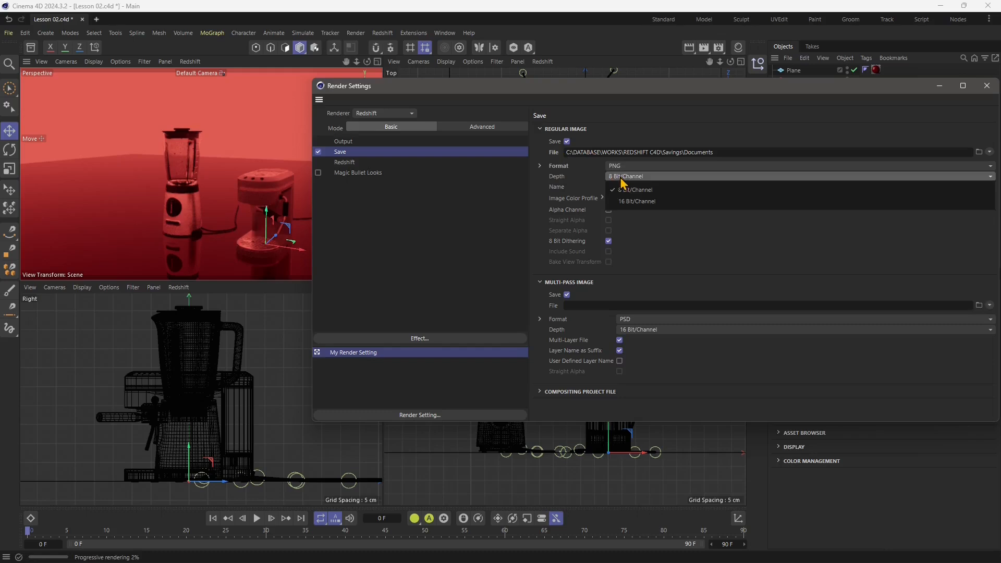
click(622, 180)
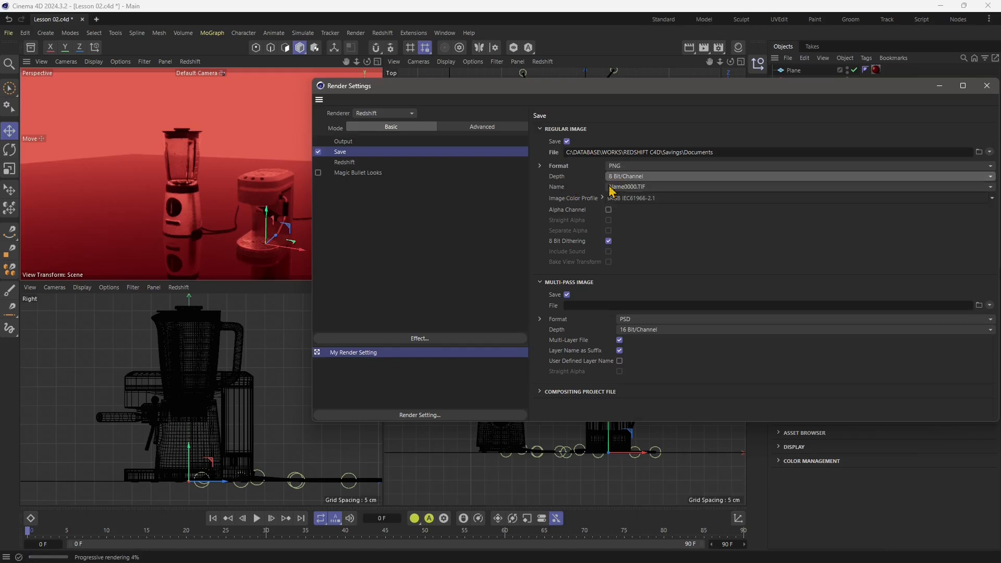
click(609, 210)
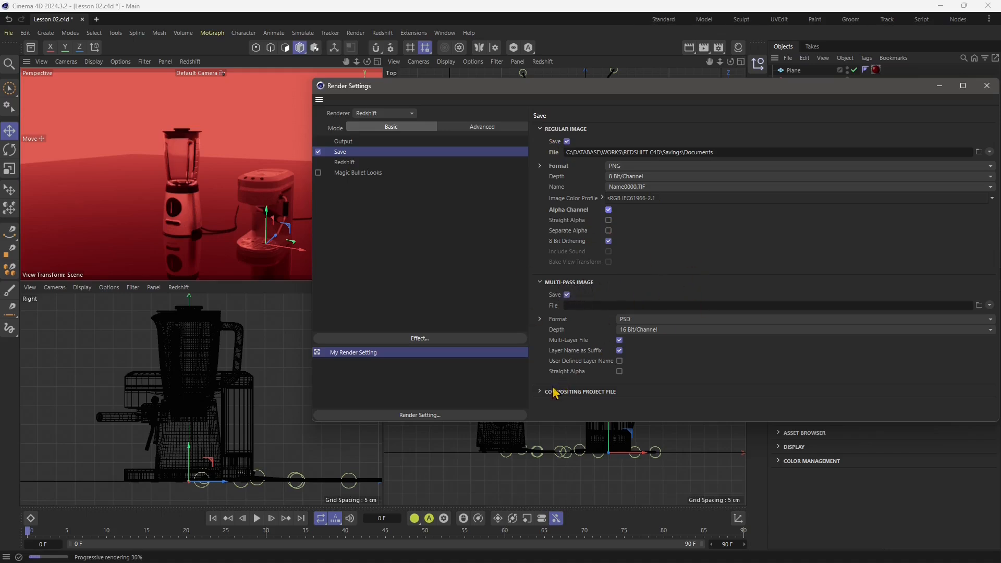
Set the render output size to 1920 pixels wide by 1080 pixels high.
click(348, 142)
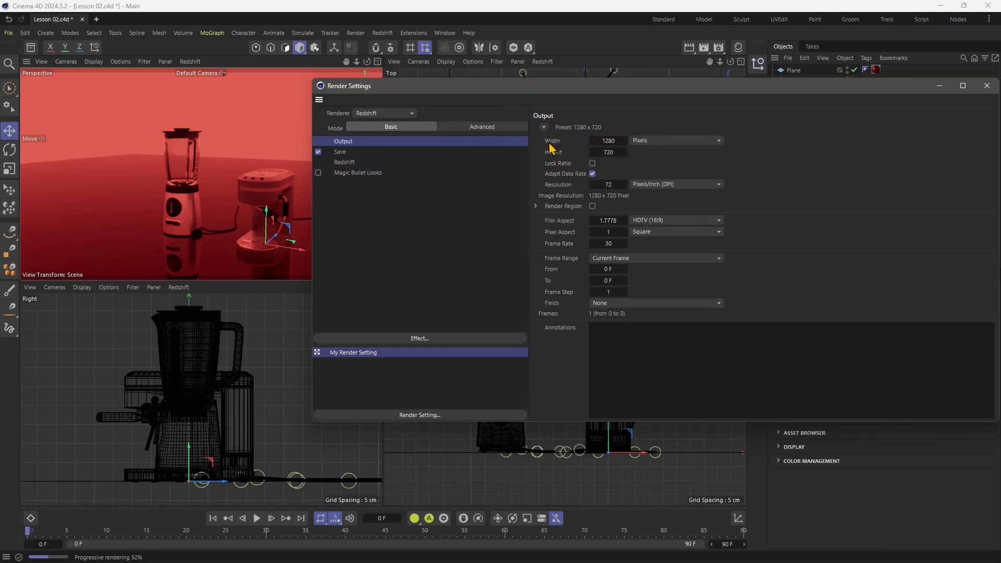
click(605, 141)
text(1920)
key(Tab)
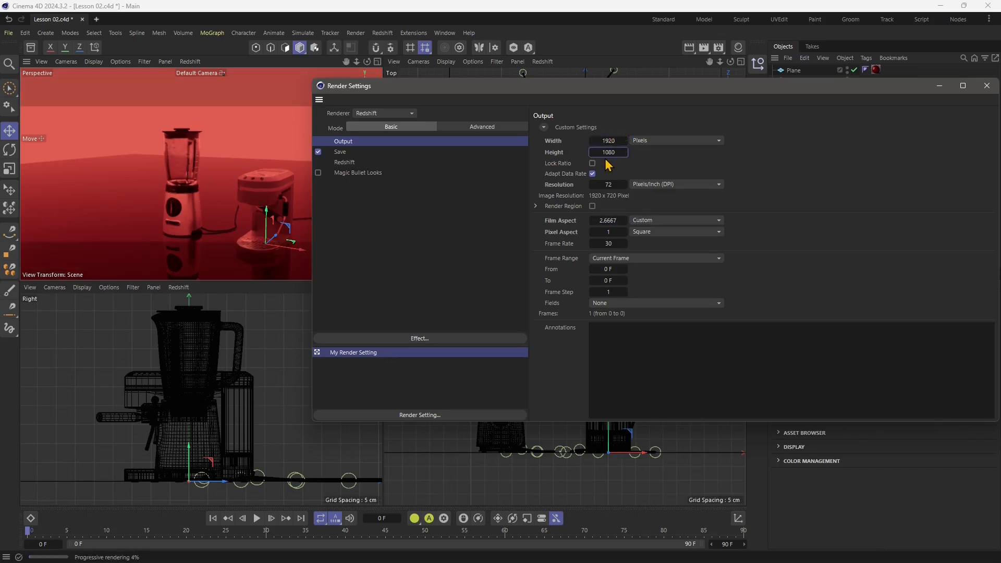
text(1080)
key(Return)
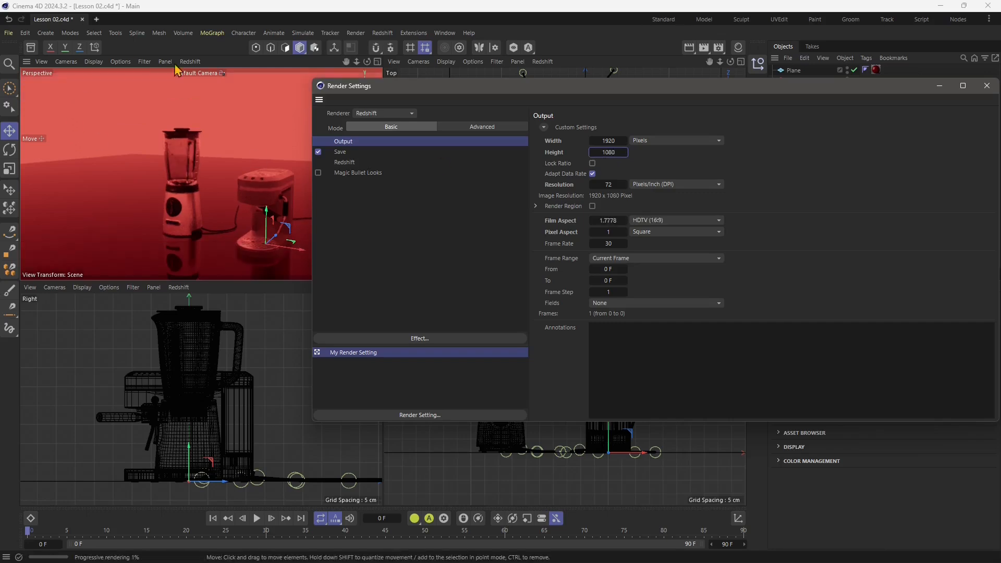
Try different output widths, ending at 2712 pixels.
double_click(608, 141)
text(1820)
key(Return)
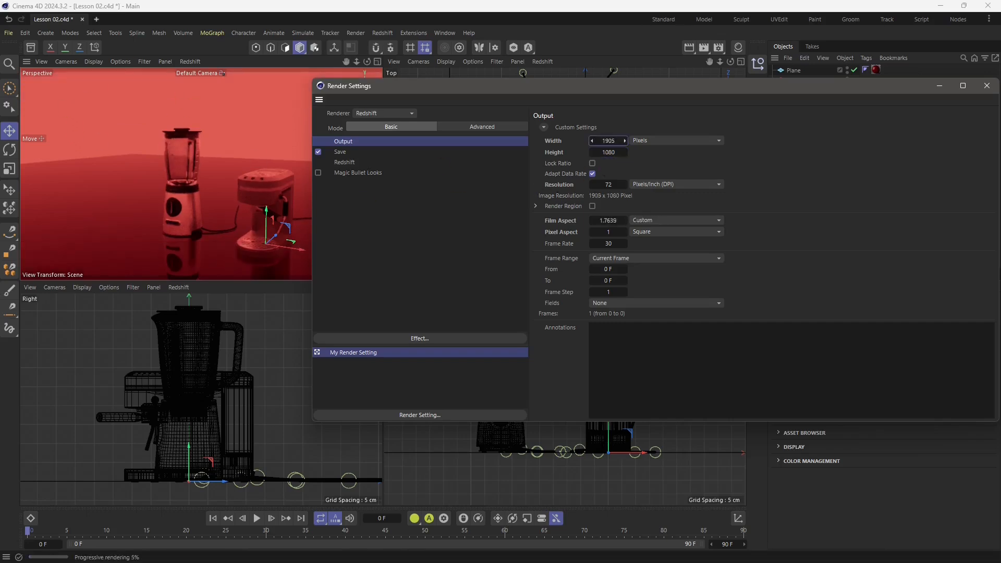
drag(609, 140, 840, 140)
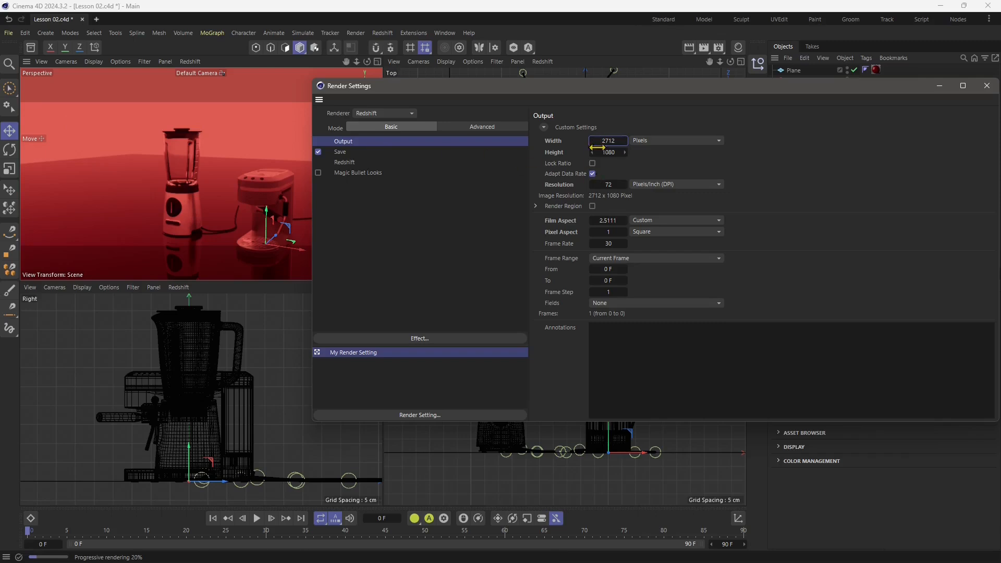
Set the output width to 2000 pixels and the height to 1000 pixels.
click(604, 140)
text(2000)
key(Return)
click(615, 153)
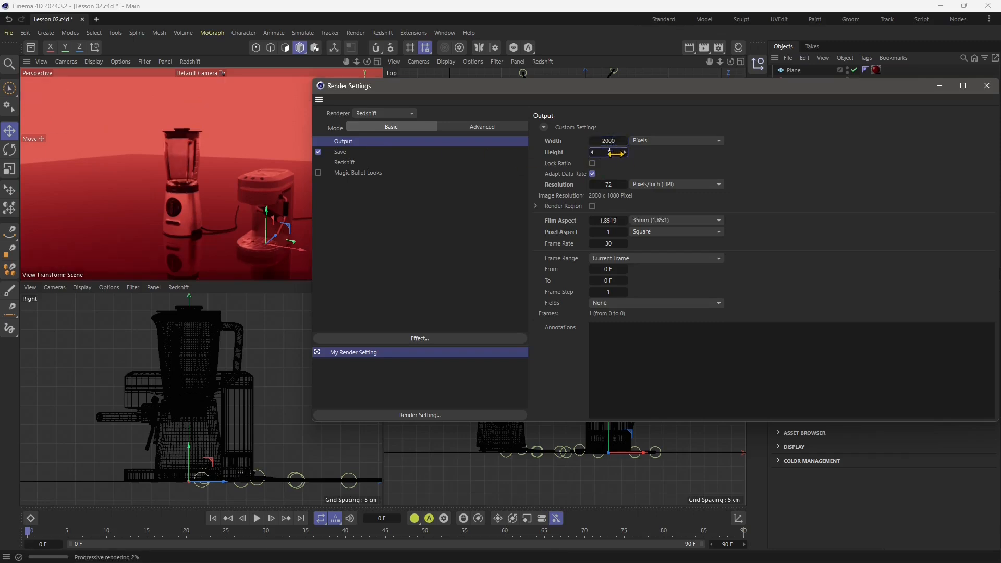
text(1000)
key(Return)
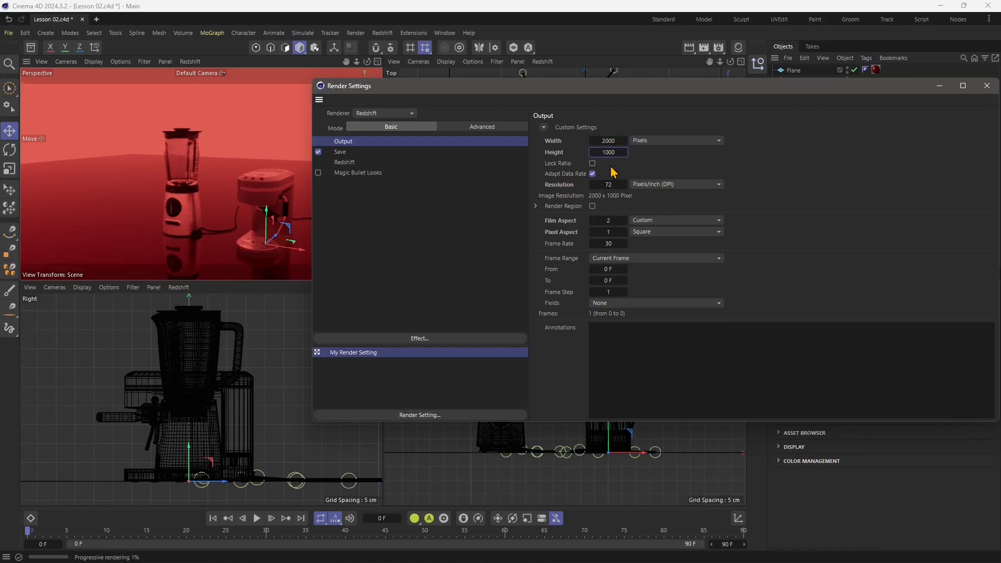
Turn Lock Ratio on and off again, and review the measurement units offered for the output size.
click(593, 163)
click(592, 163)
click(651, 140)
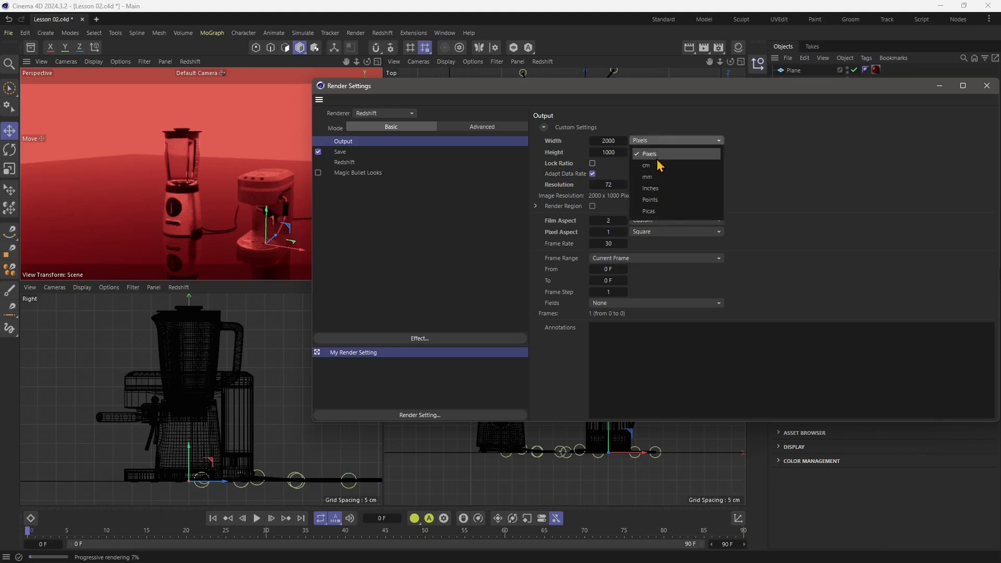
click(820, 161)
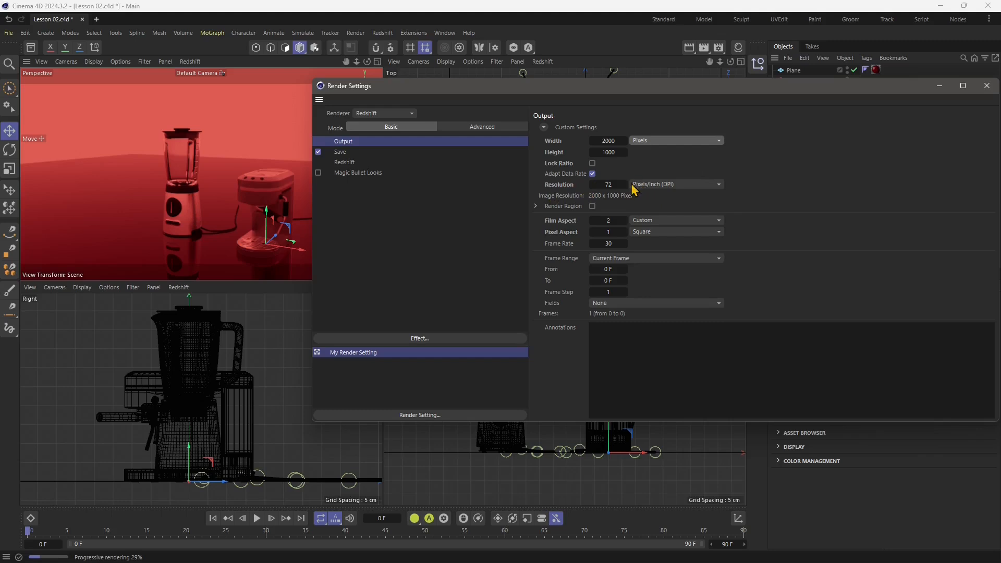
Review the output resolution's unit options and open its DPI value for editing.
click(662, 185)
click(660, 186)
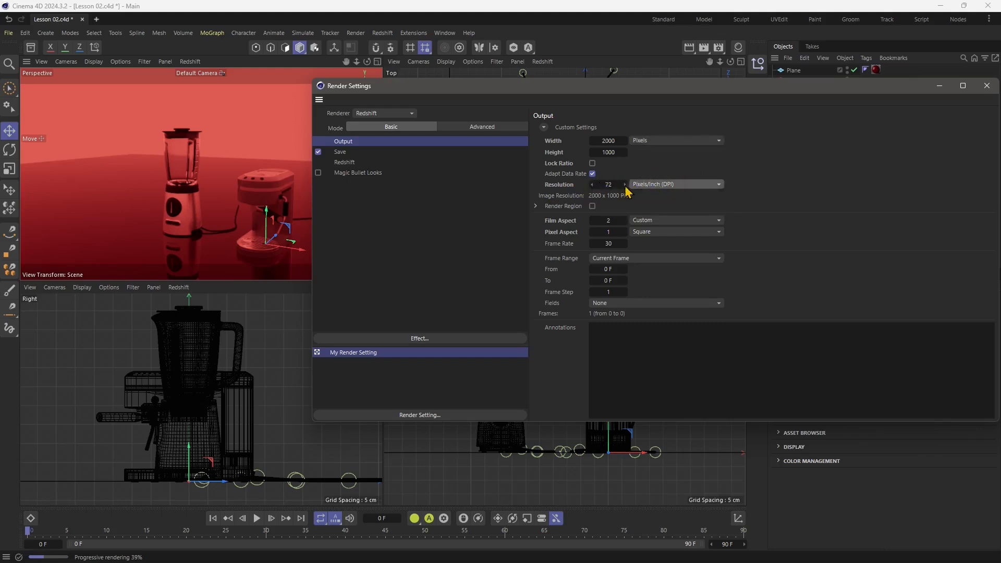
click(608, 185)
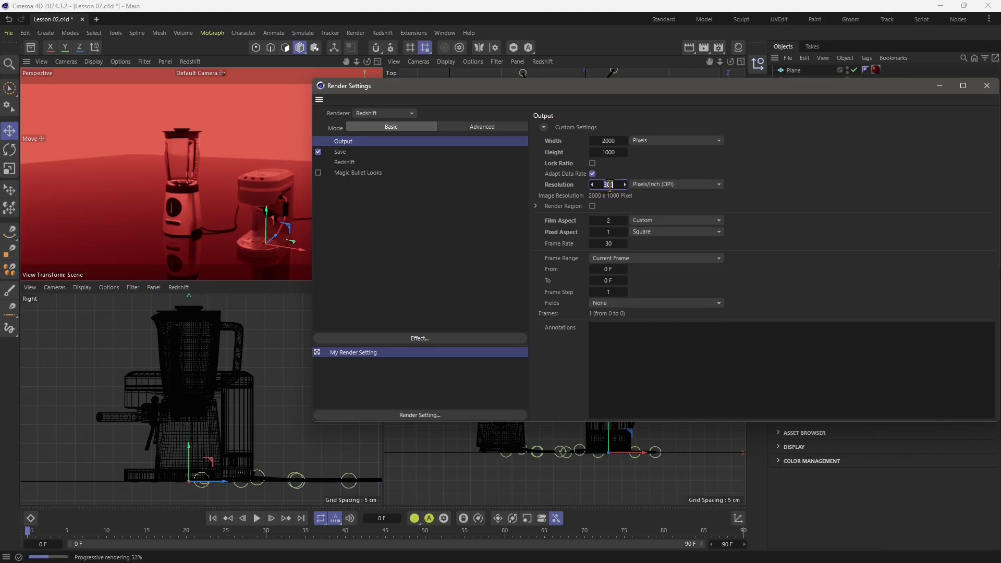
click(791, 181)
Turn Render Region on and off again, and try the Square (1:1) and HDTV (16:9) film aspects.
click(593, 208)
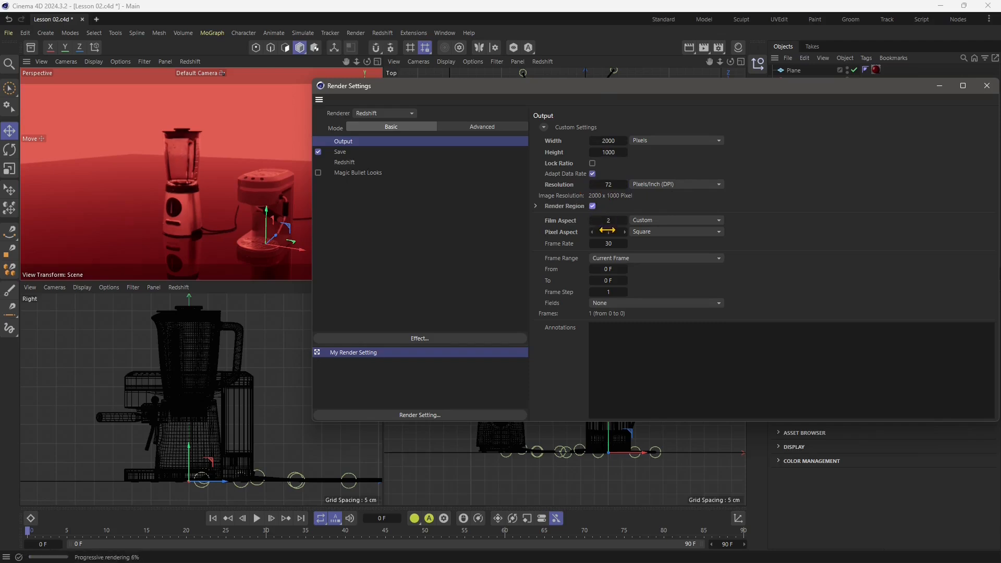
click(593, 206)
click(658, 222)
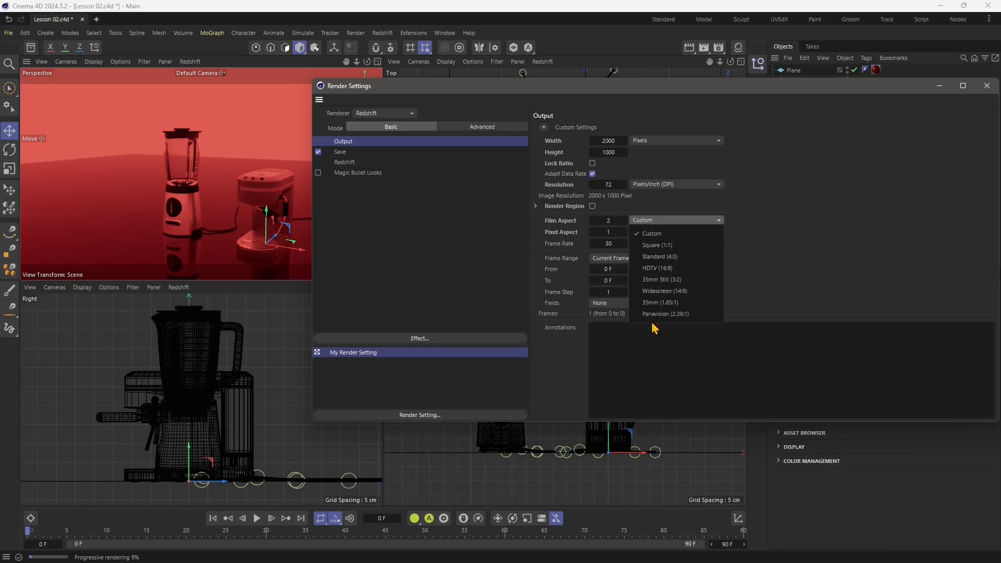
click(657, 245)
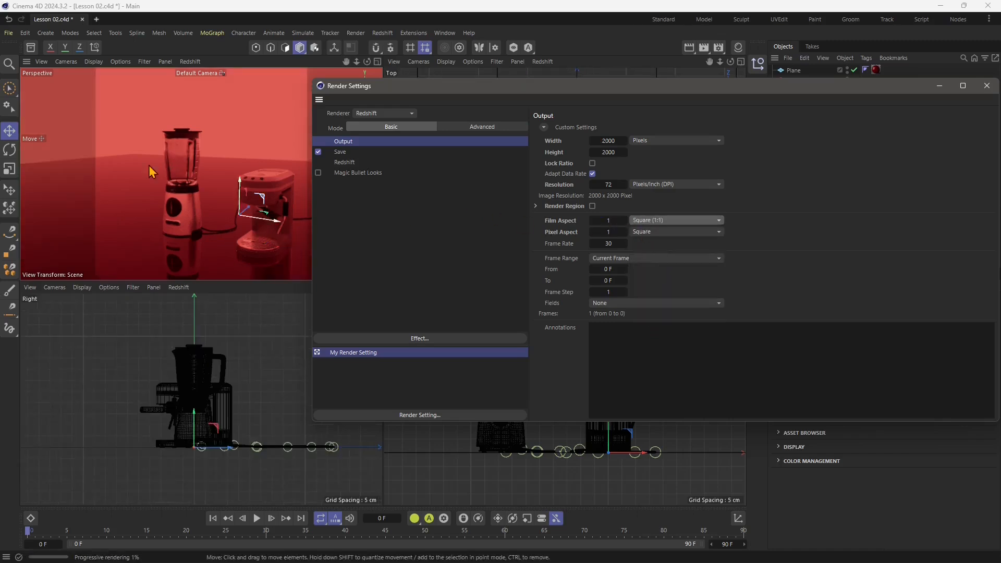
click(657, 221)
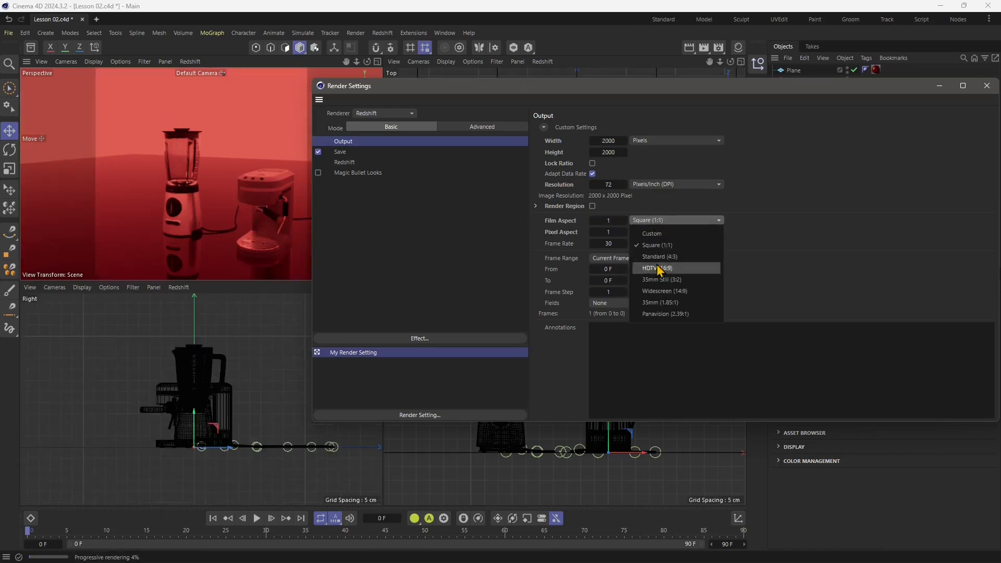
click(658, 269)
Try the 35mm Still (3:2), Widescreen (14:9) and 35mm (1.85:1) film aspect presets.
click(657, 221)
click(658, 280)
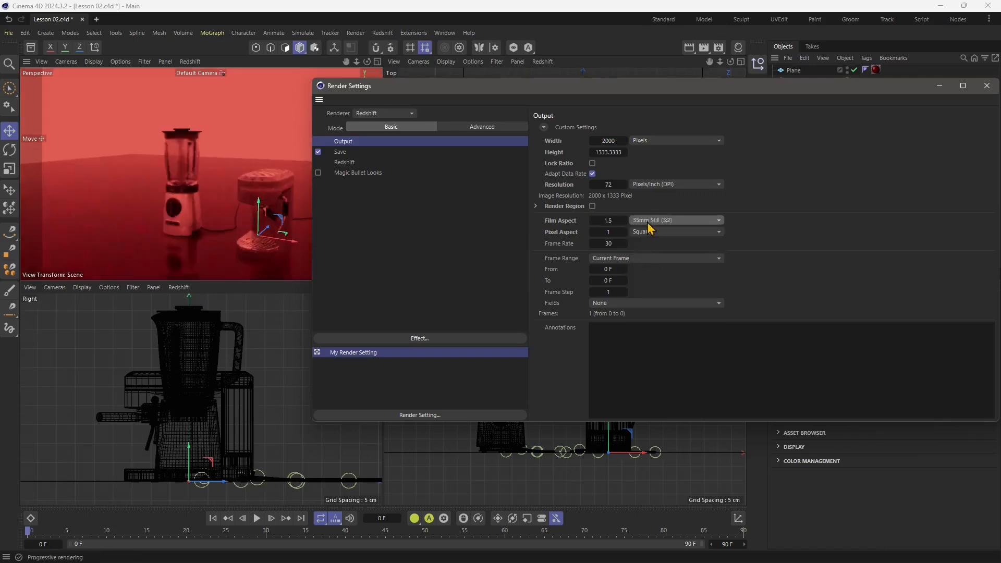
click(651, 222)
click(658, 291)
click(649, 221)
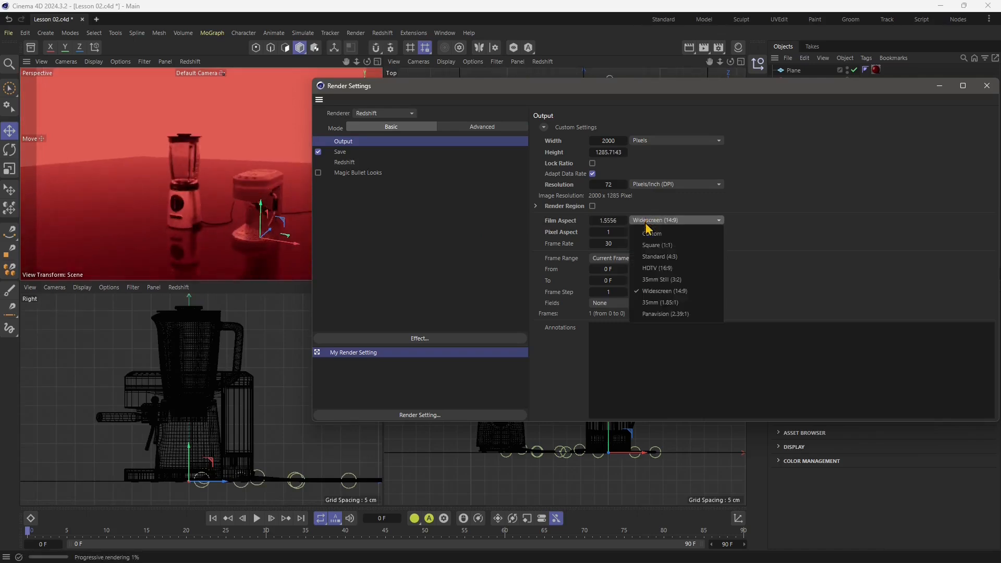
click(646, 303)
Try the Panavision (2.39:1) film aspect preset, and return to Square (1:1).
click(651, 221)
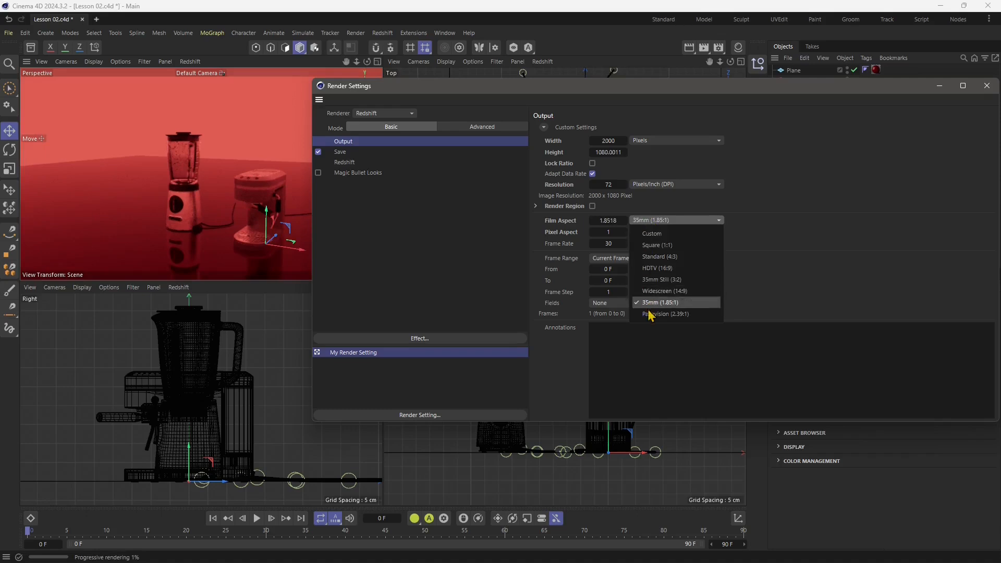
click(649, 313)
click(662, 221)
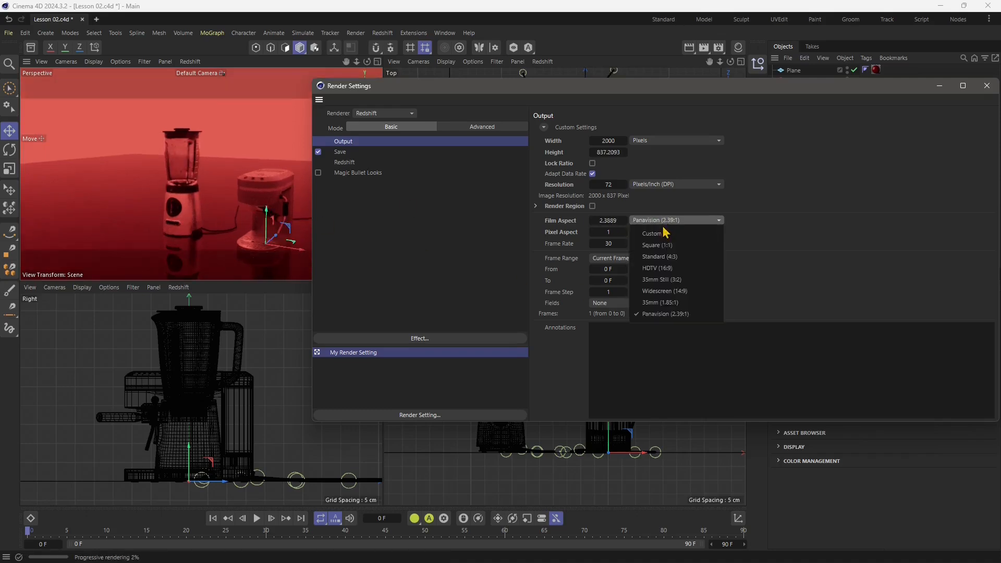
click(663, 232)
click(663, 220)
click(658, 244)
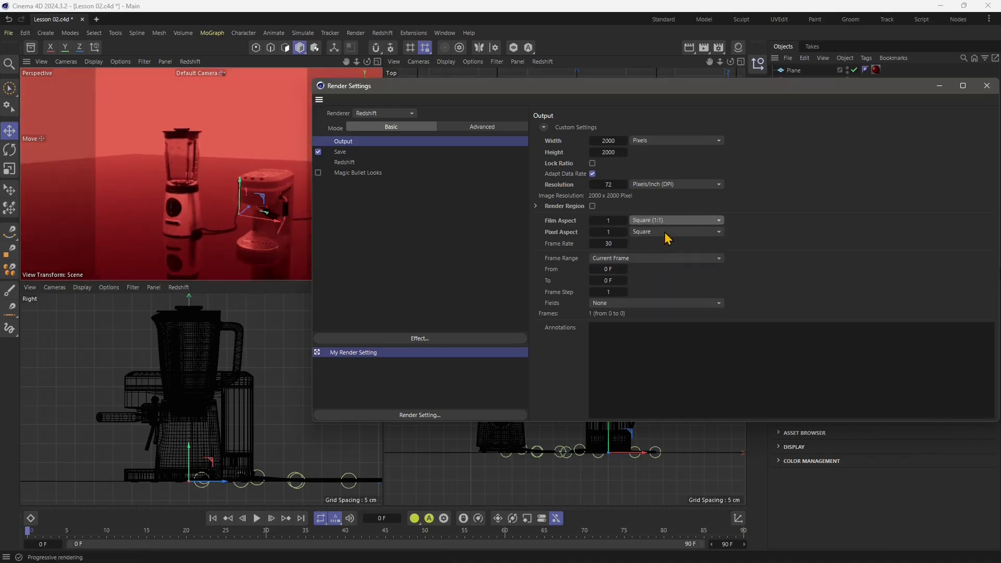
Set the film aspect to Panavision (2.39:1) and the output frame rate to 24.
click(669, 221)
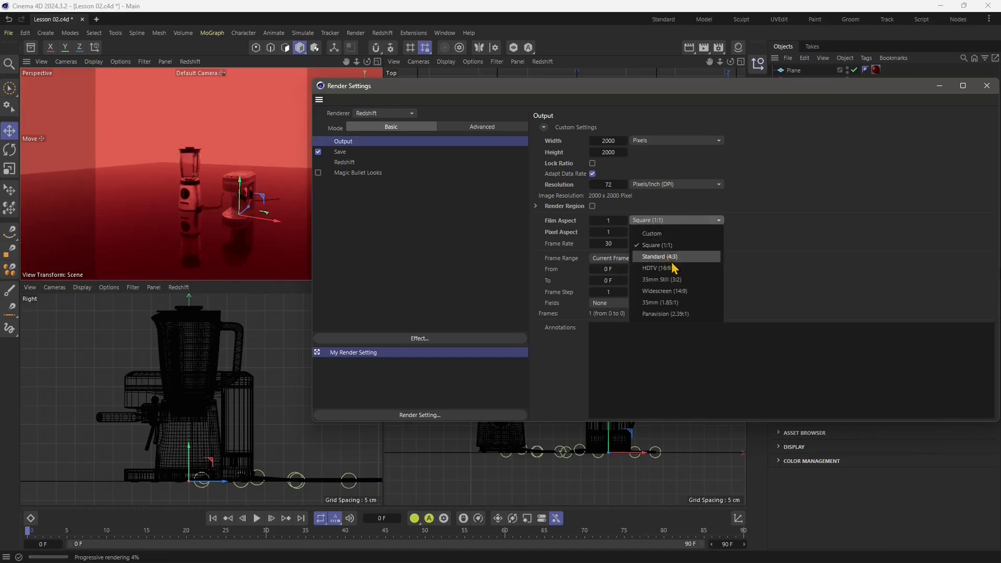
click(678, 315)
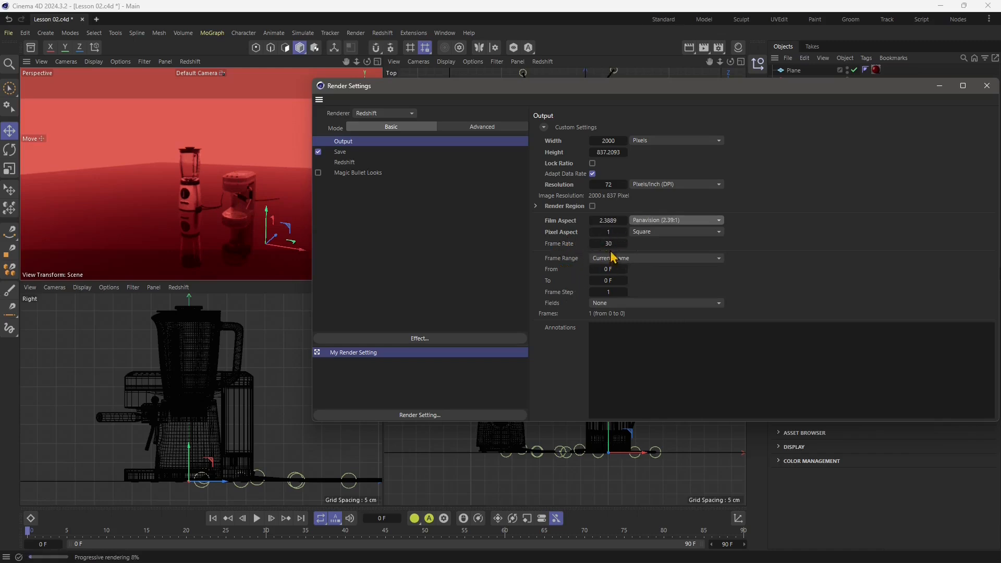
double_click(594, 244)
text(24)
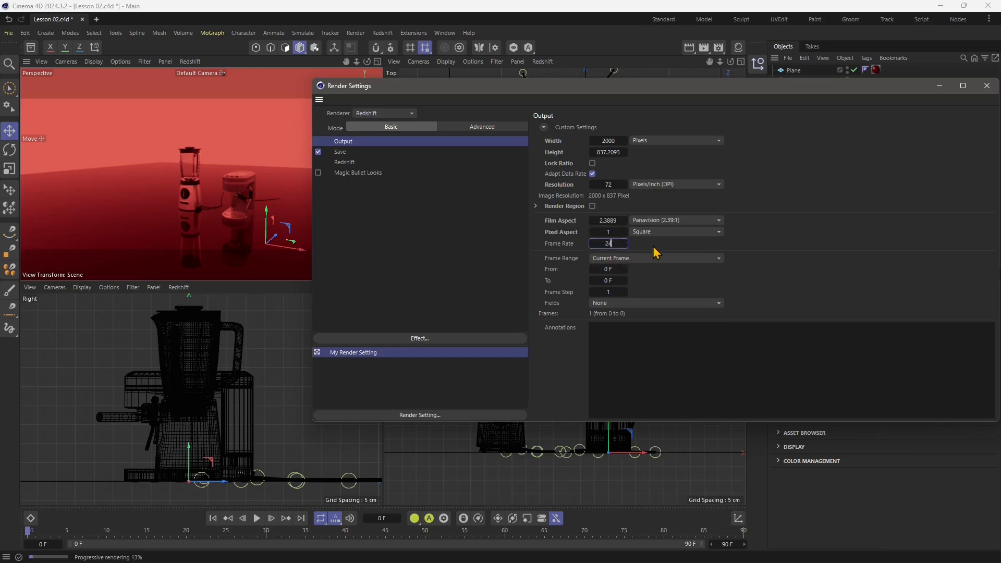
key(Return)
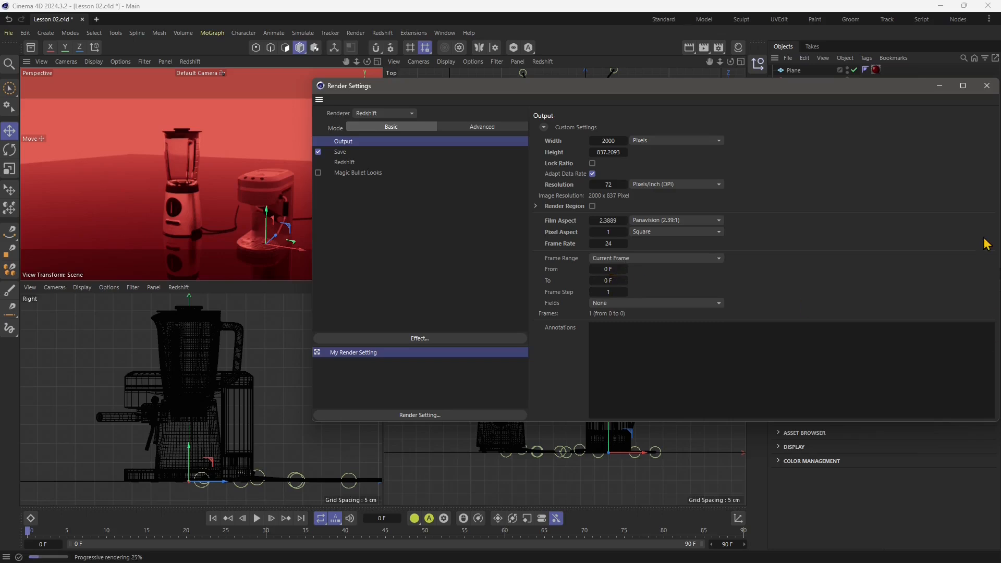
Resize and reposition the Render Settings window, and close it.
drag(997, 205, 722, 181)
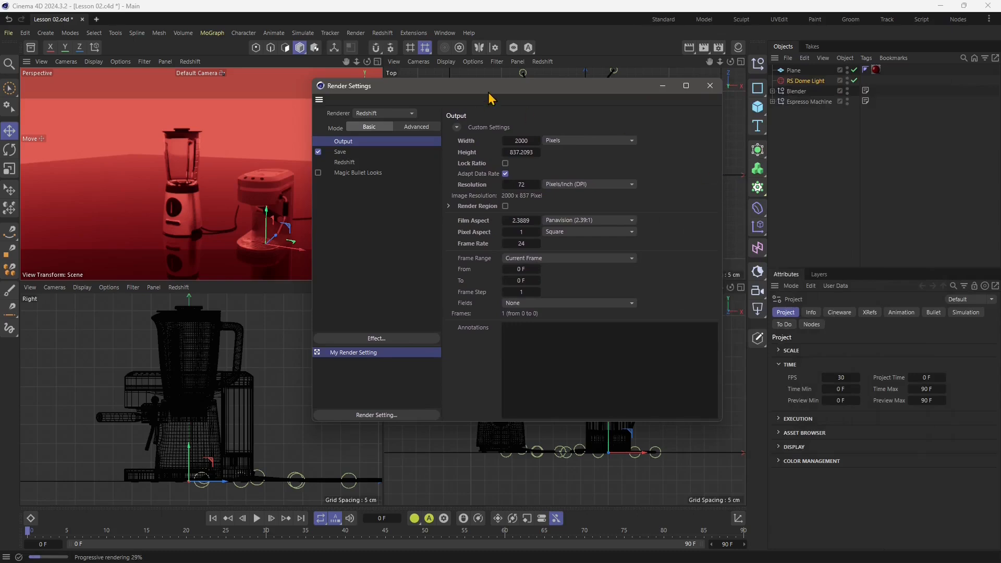
drag(491, 96, 393, 110)
drag(620, 134, 694, 130)
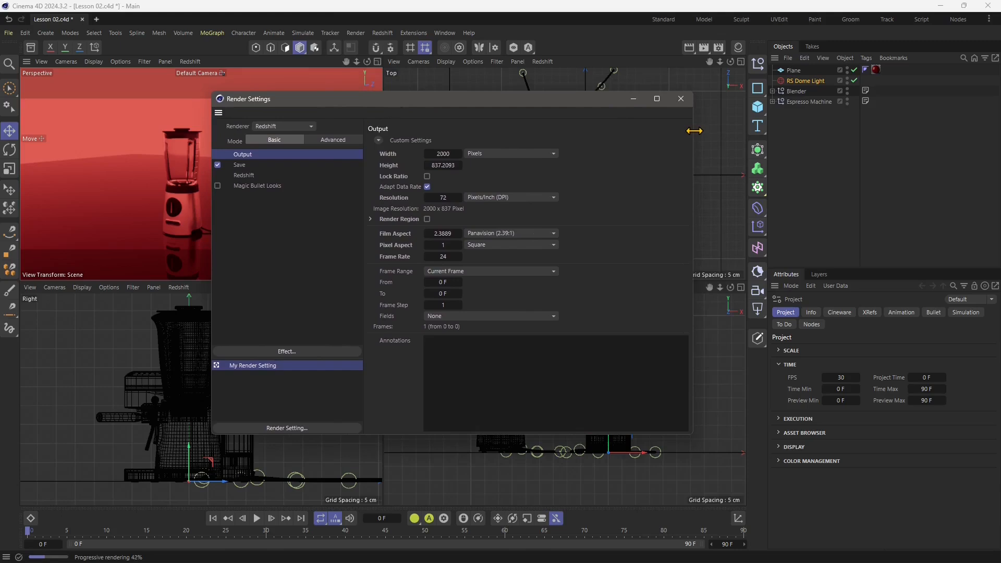
drag(211, 92, 168, 102)
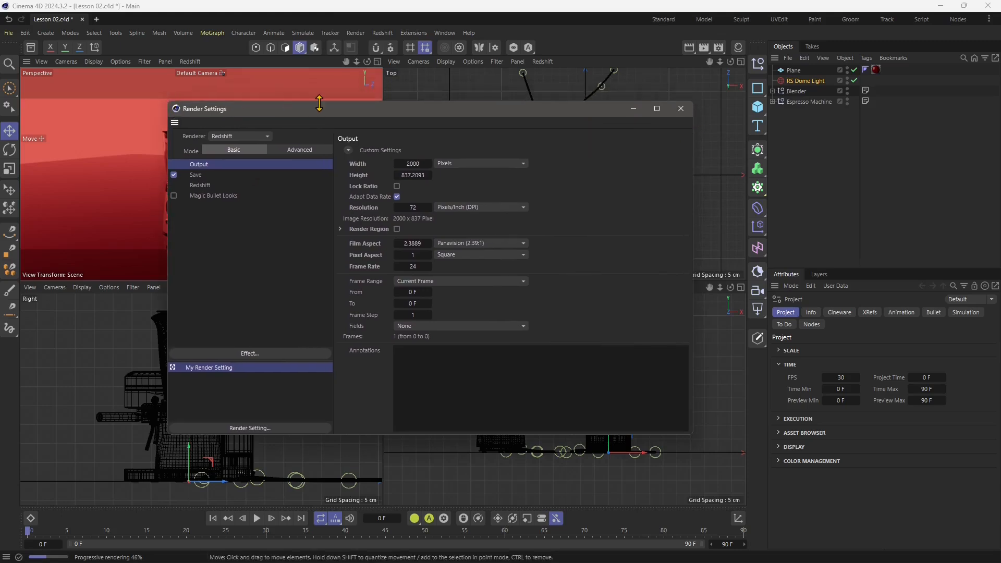
key(Escape)
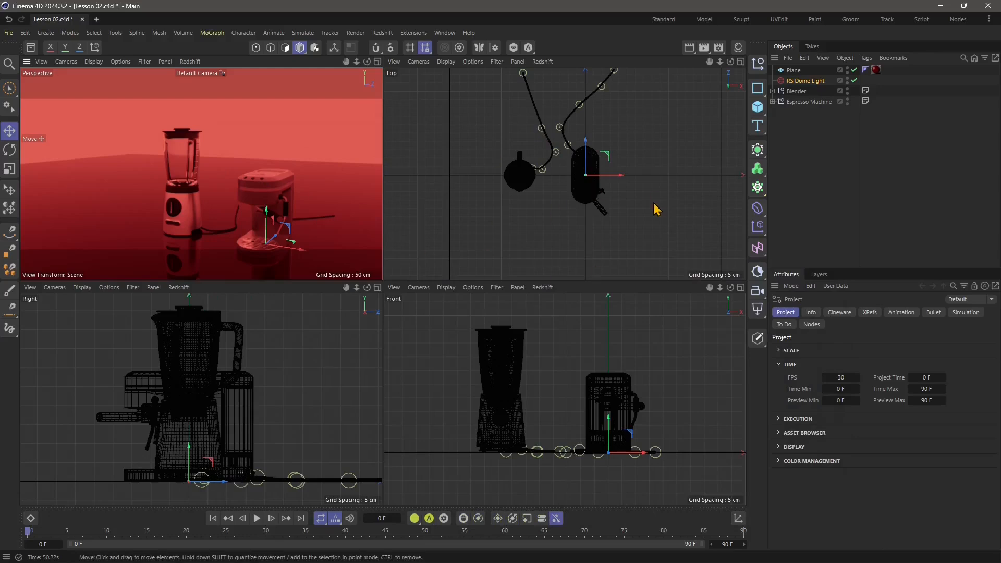
Cycle the Plane's editor and render visibility states back to default, and disable and re-enable the object.
click(799, 71)
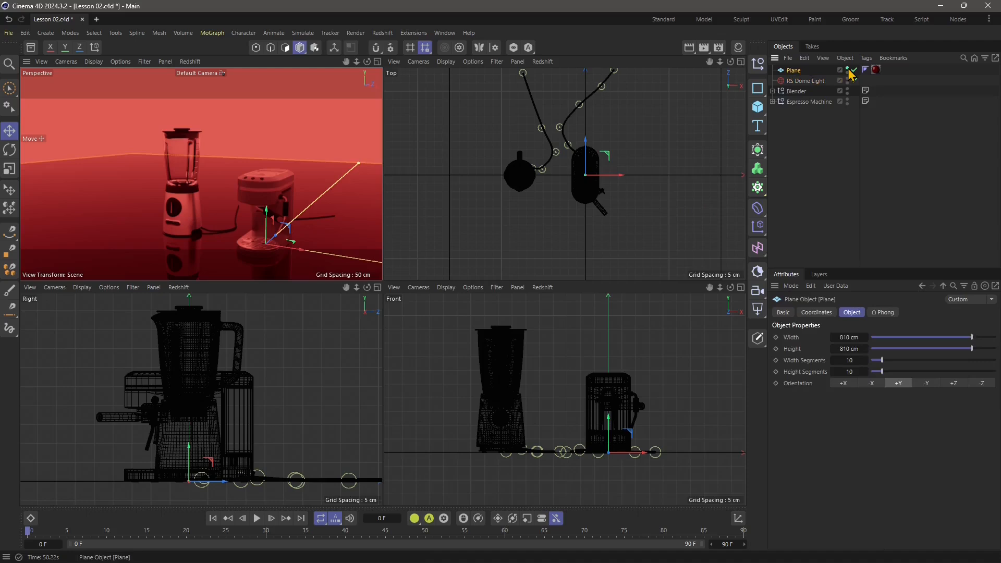
click(848, 69)
click(848, 73)
click(848, 69)
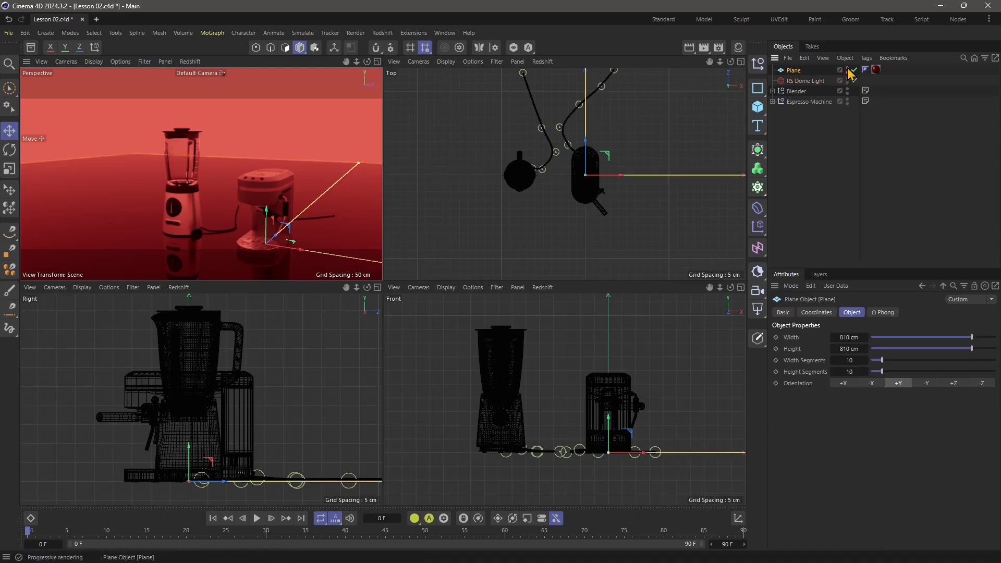
click(848, 73)
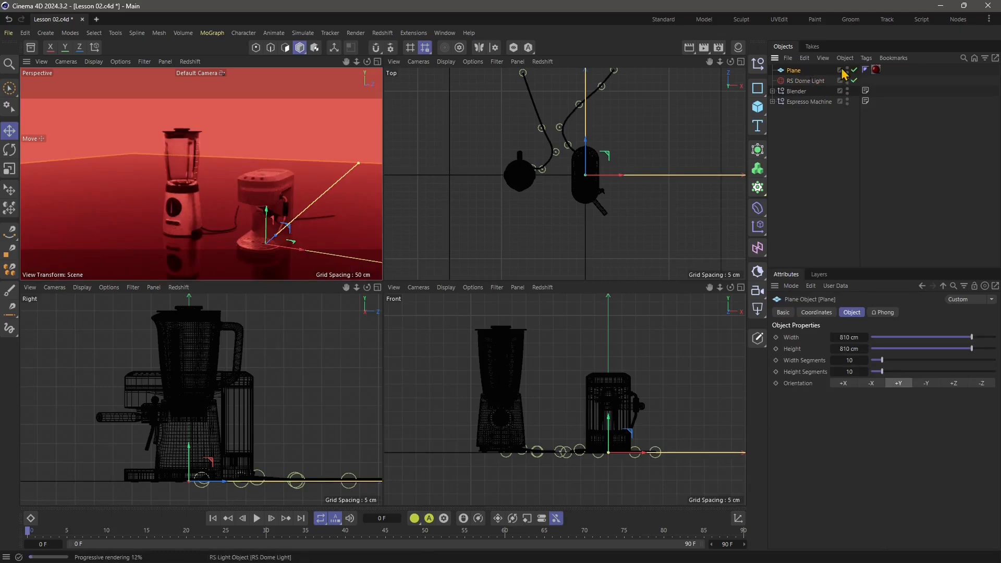
click(854, 71)
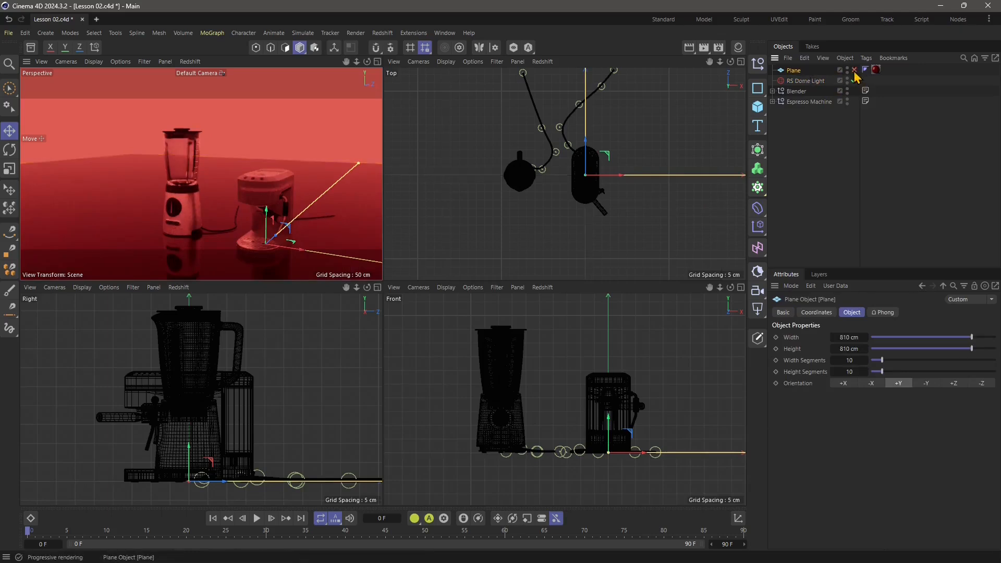
click(855, 72)
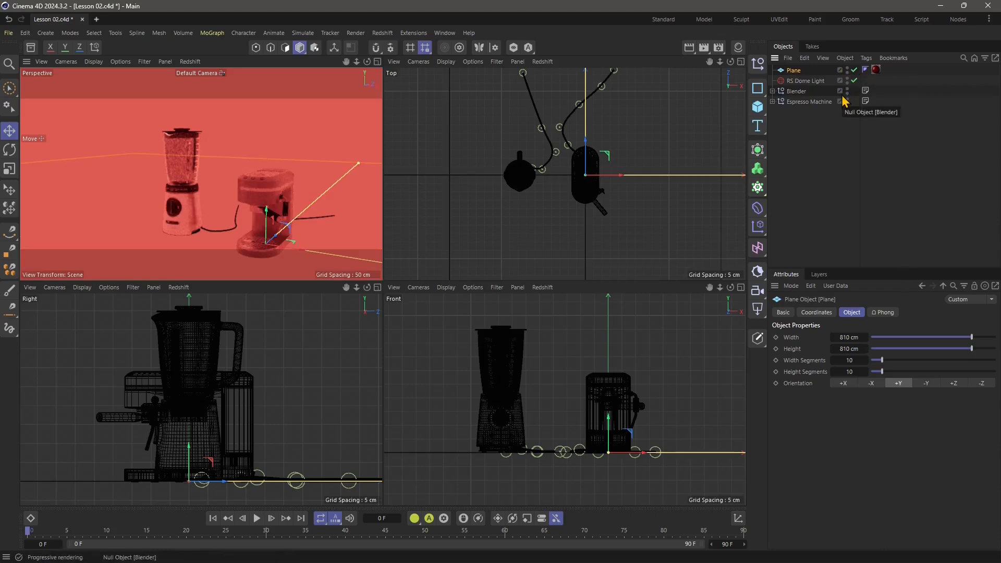
Cycle the Blender group's visibility through forced on and hidden, back to default.
click(847, 89)
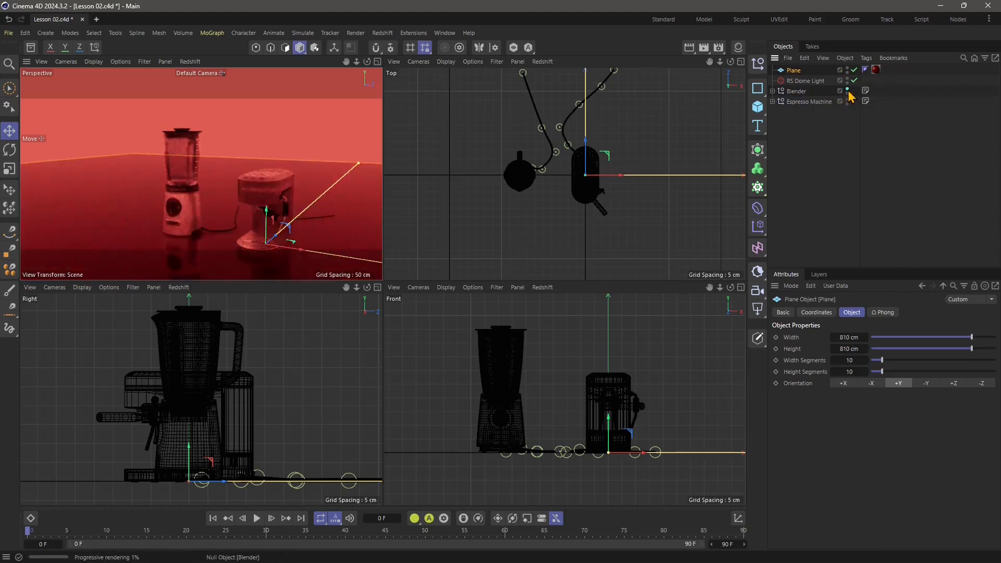
click(848, 91)
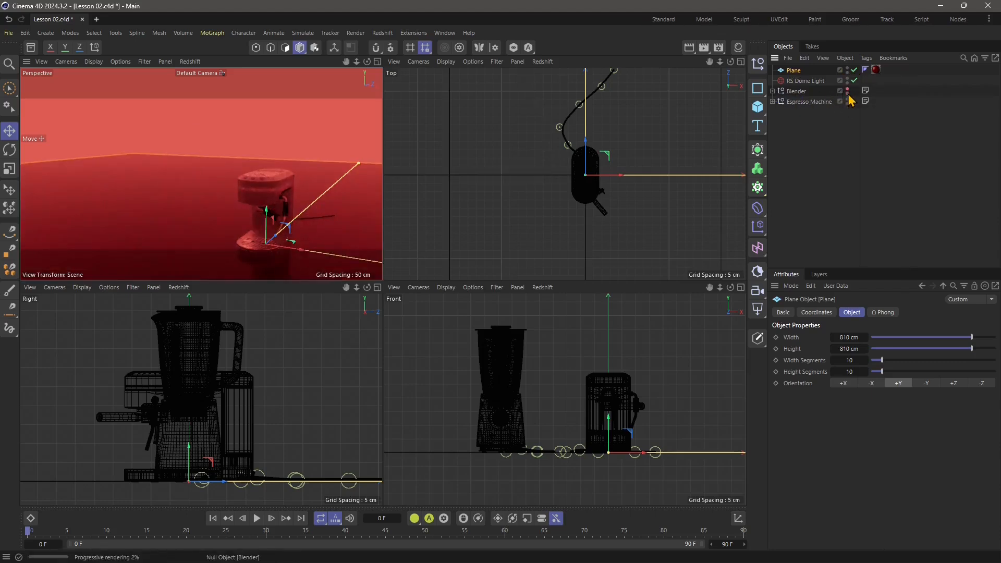
click(848, 90)
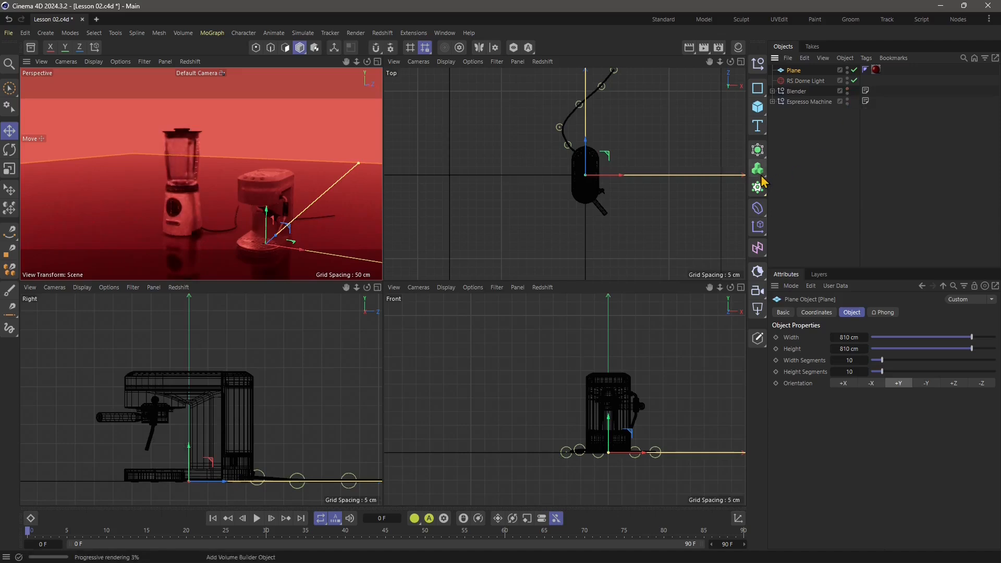
Deselect the plane and examine both appliances in the top view and from a new angle in the perspective view.
alt+middle_drag(469, 232, 549, 147)
scroll(558, 144, down, 3)
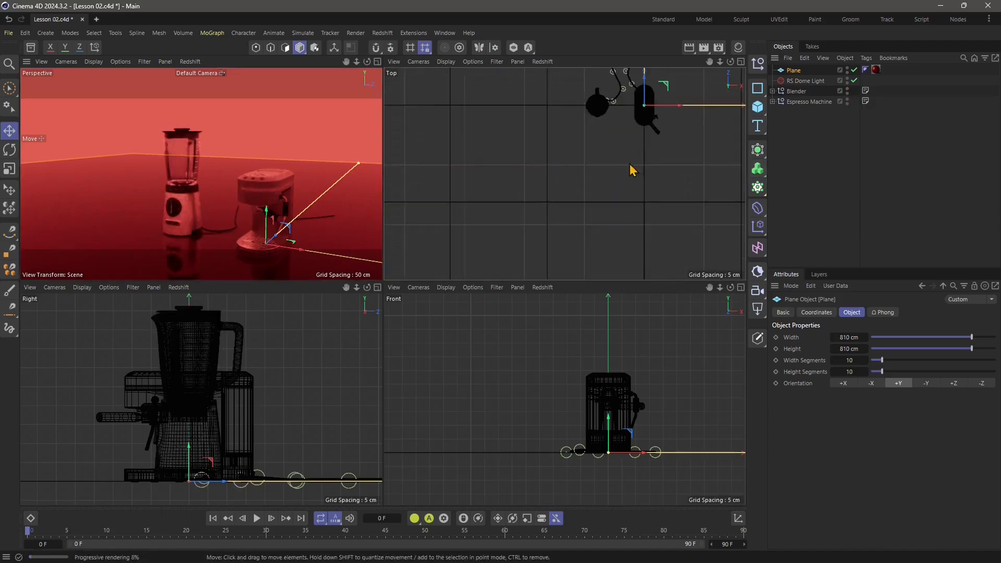
scroll(667, 115, up, 6)
alt+middle_drag(609, 146, 594, 223)
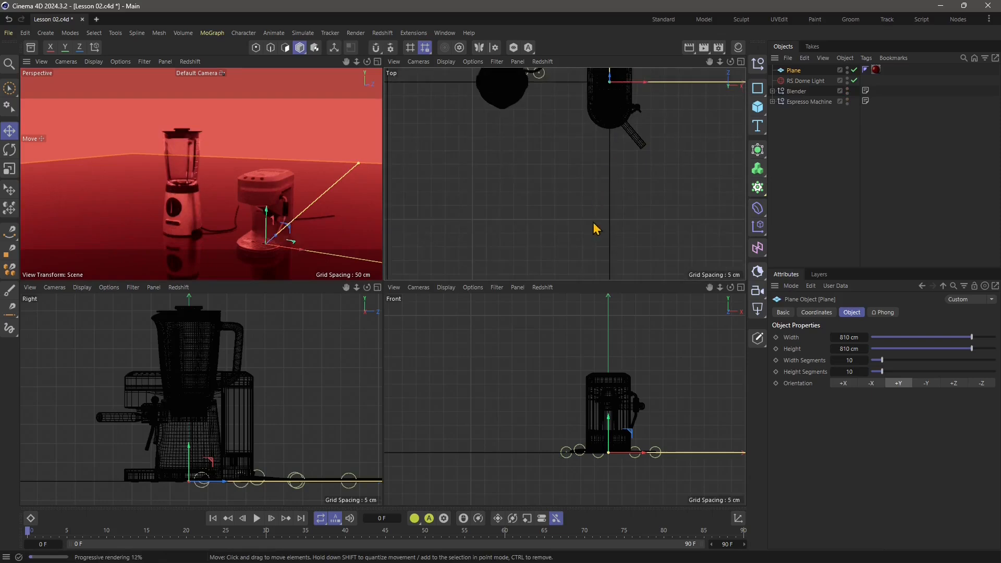
scroll(469, 148, up, 2)
click(496, 217)
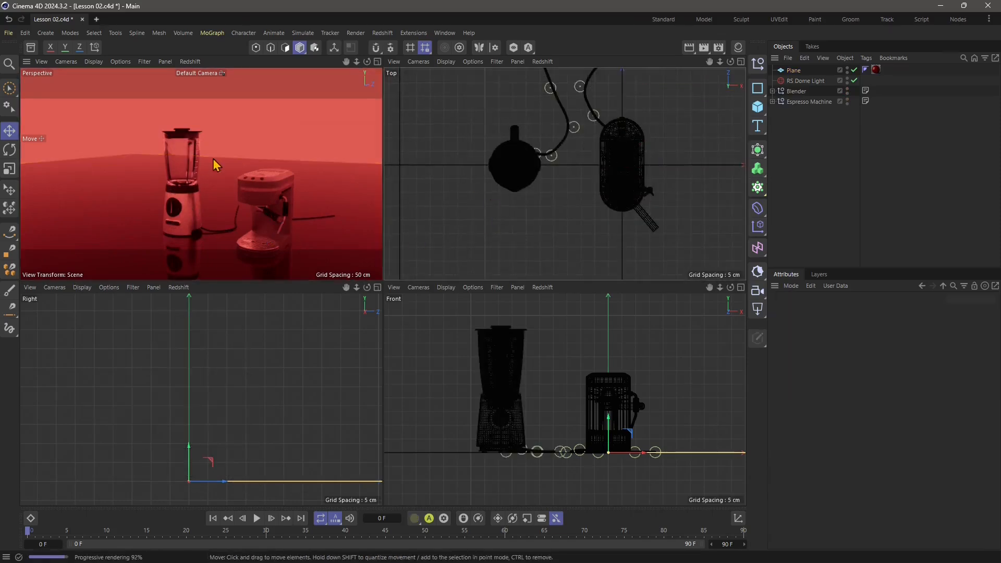
alt+drag(226, 166, 236, 194)
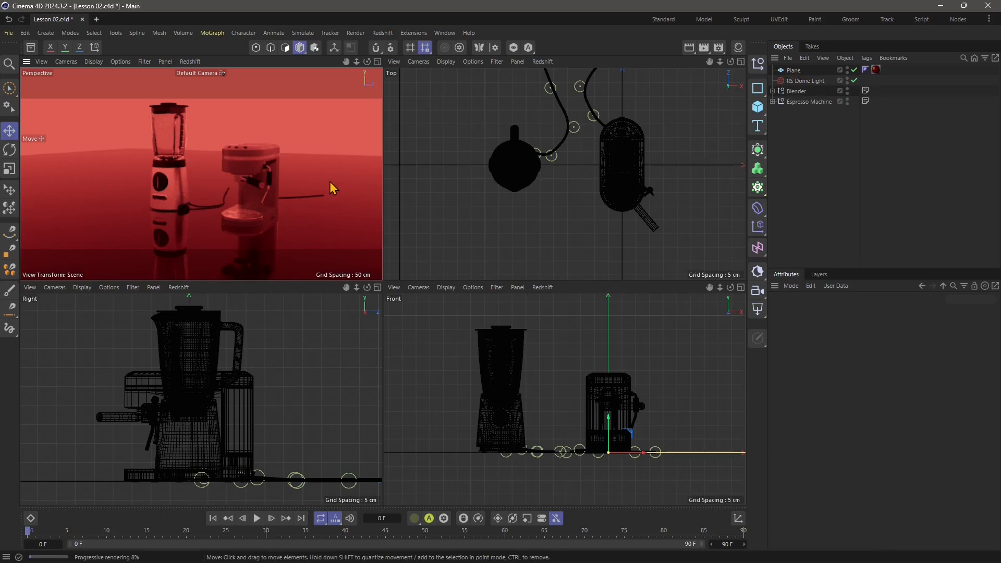
Select the RS Dome Light, examine its texture image options, and open and cancel the texture file browser.
click(799, 84)
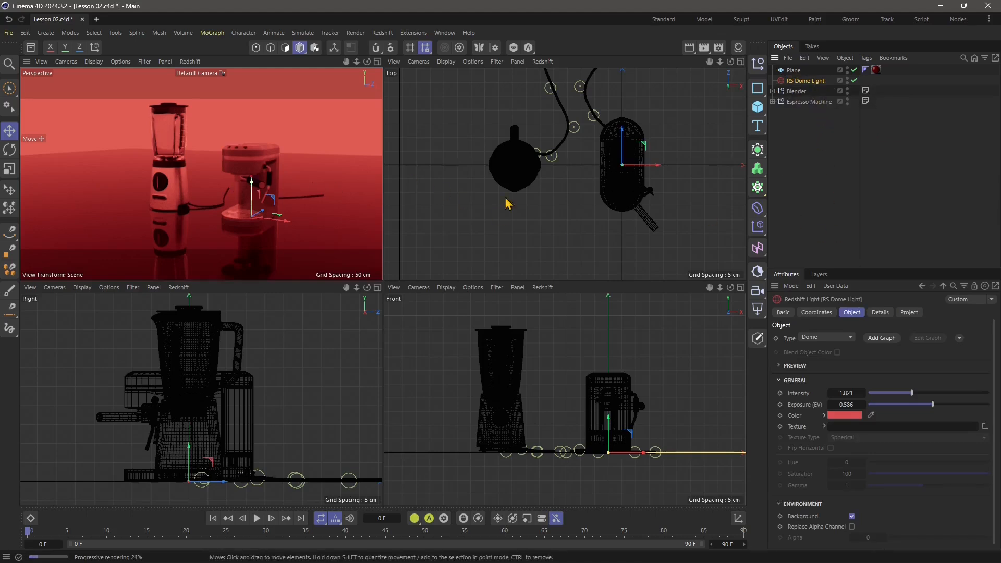
scroll(872, 414, down, 1)
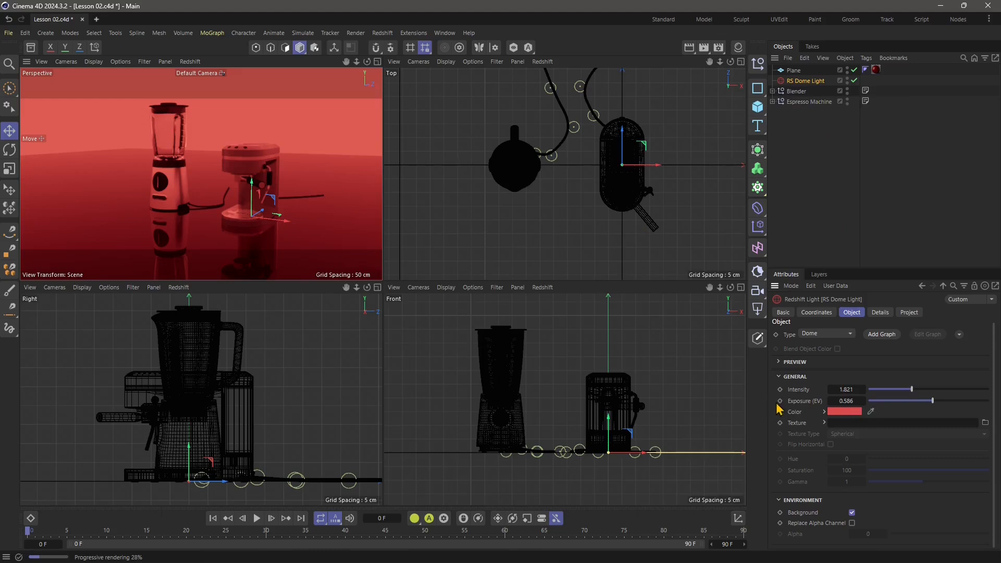
click(843, 424)
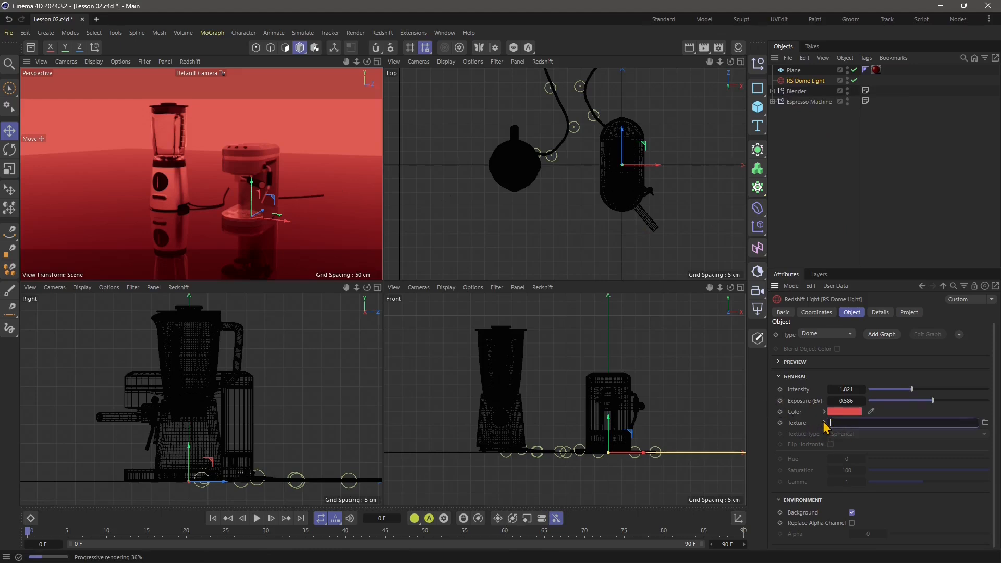
click(825, 423)
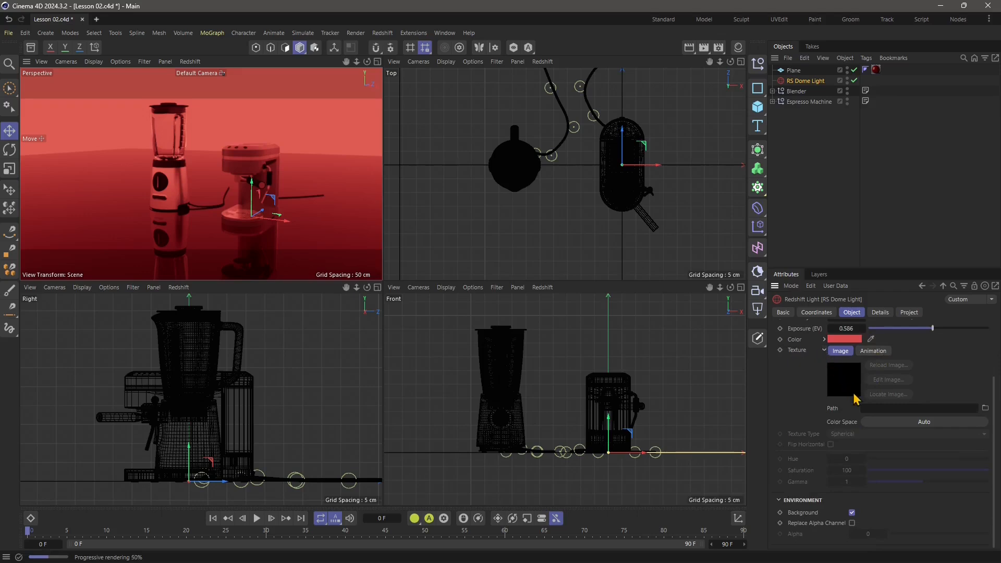
click(824, 350)
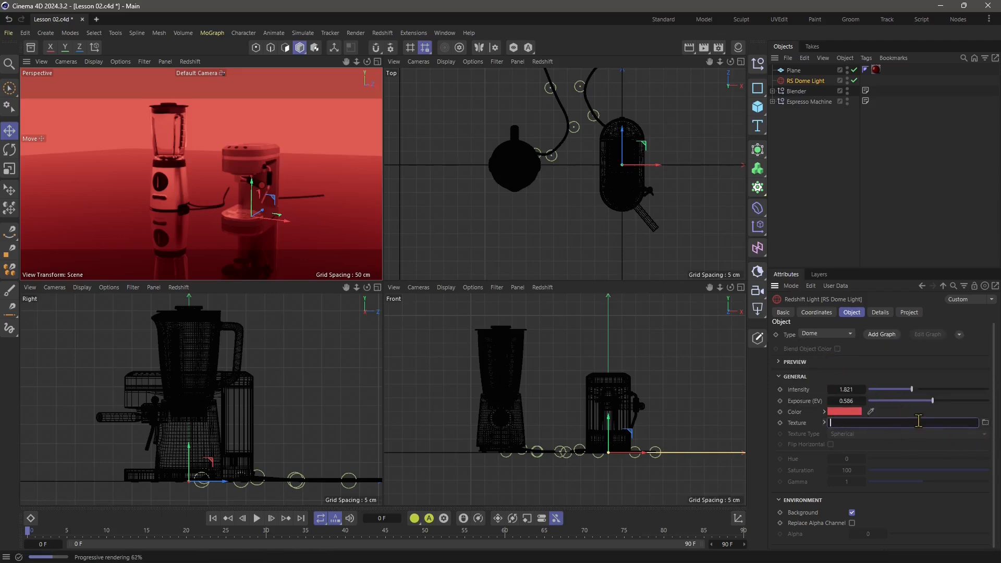
click(985, 423)
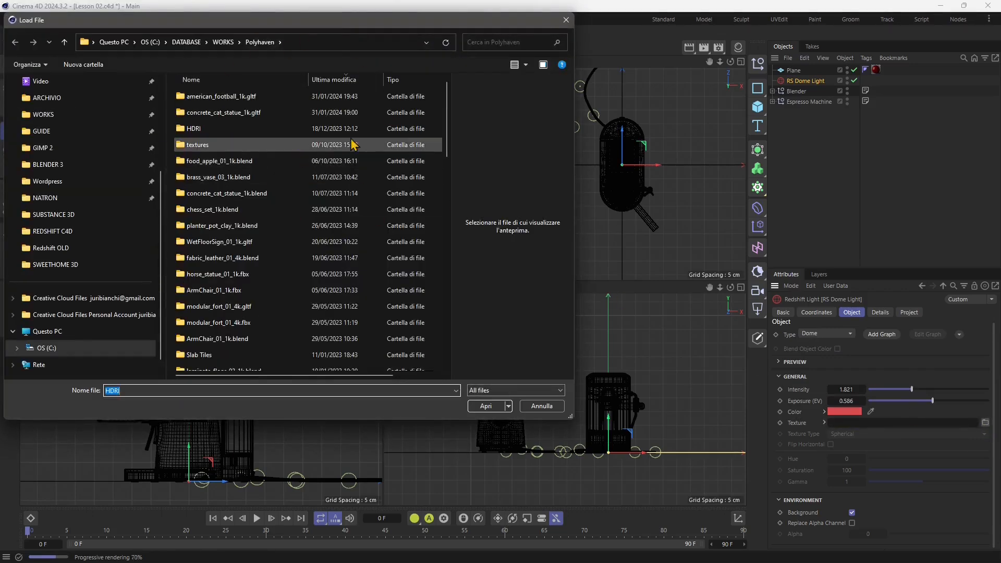
click(566, 20)
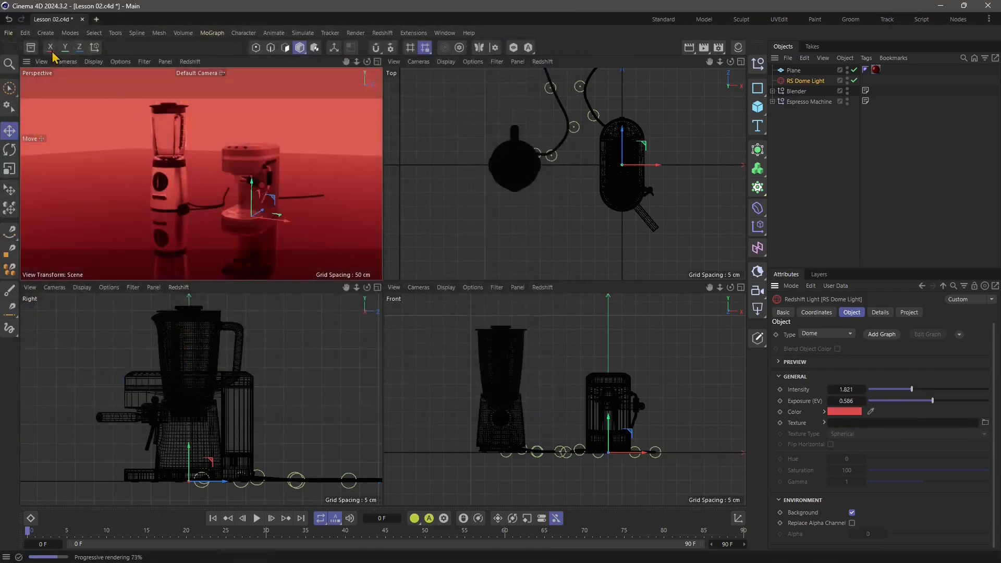
Open the Asset Browser and look through the images in the HDRIs category.
click(31, 48)
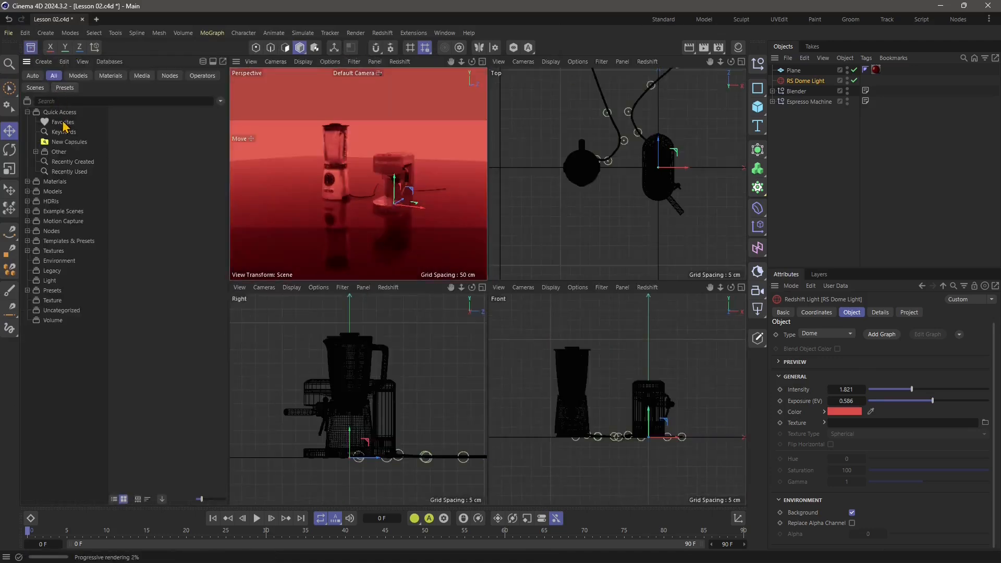
click(52, 202)
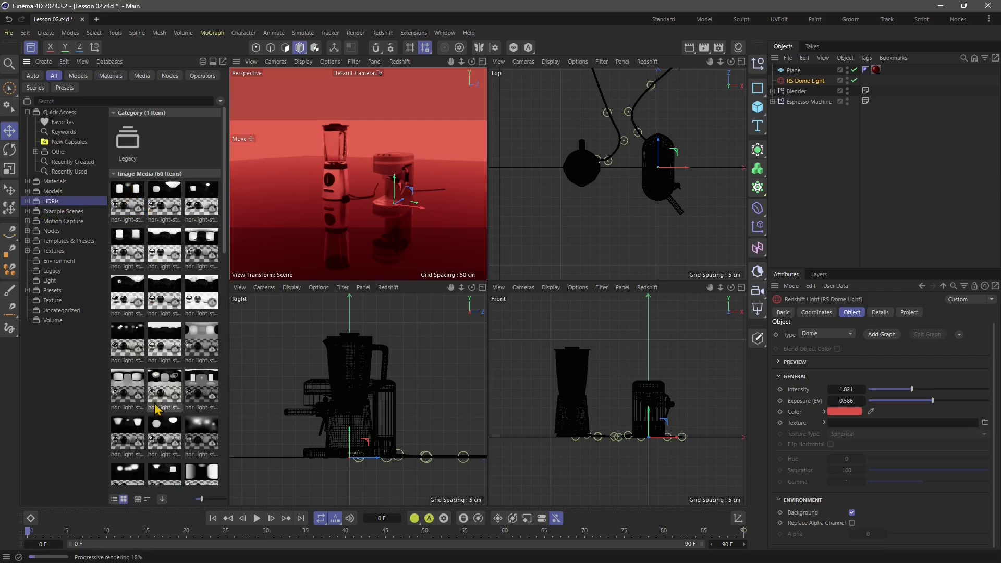
scroll(169, 406, down, 6)
scroll(172, 406, down, 4)
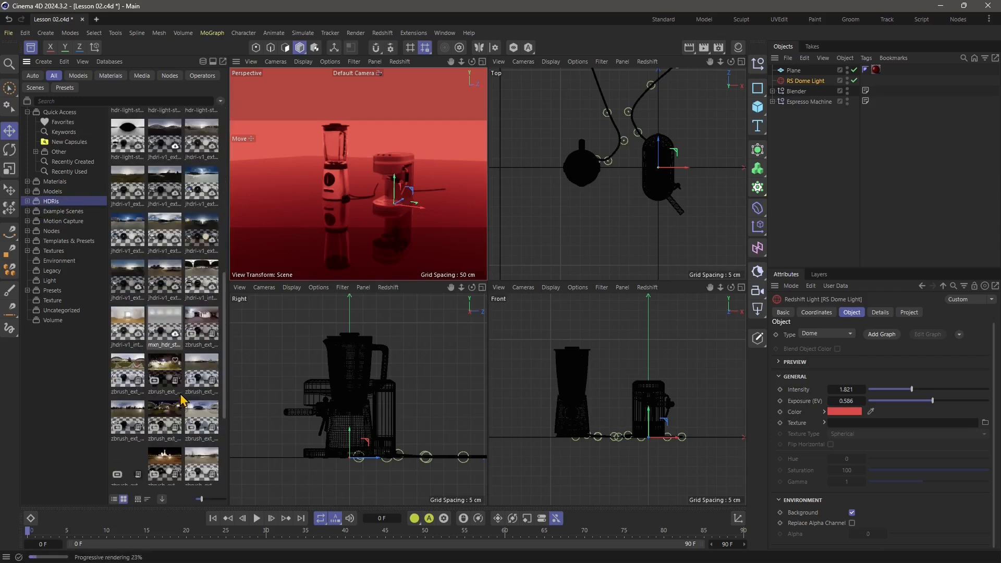
scroll(193, 384, down, 3)
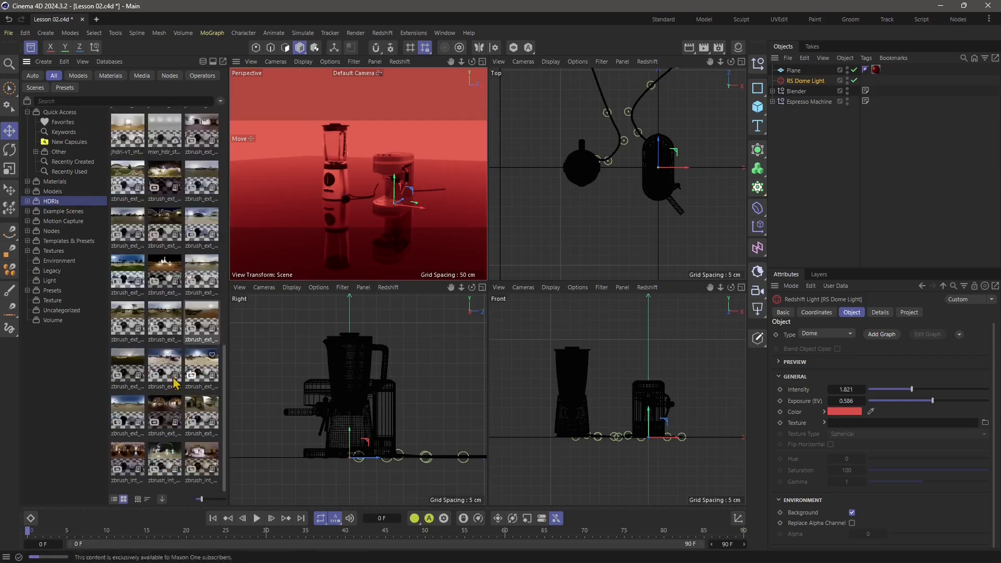
Assign kiara_interior_2k.hdr from the Legacy HDRIs as the dome light's texture, and close the Asset Browser.
click(27, 201)
click(70, 213)
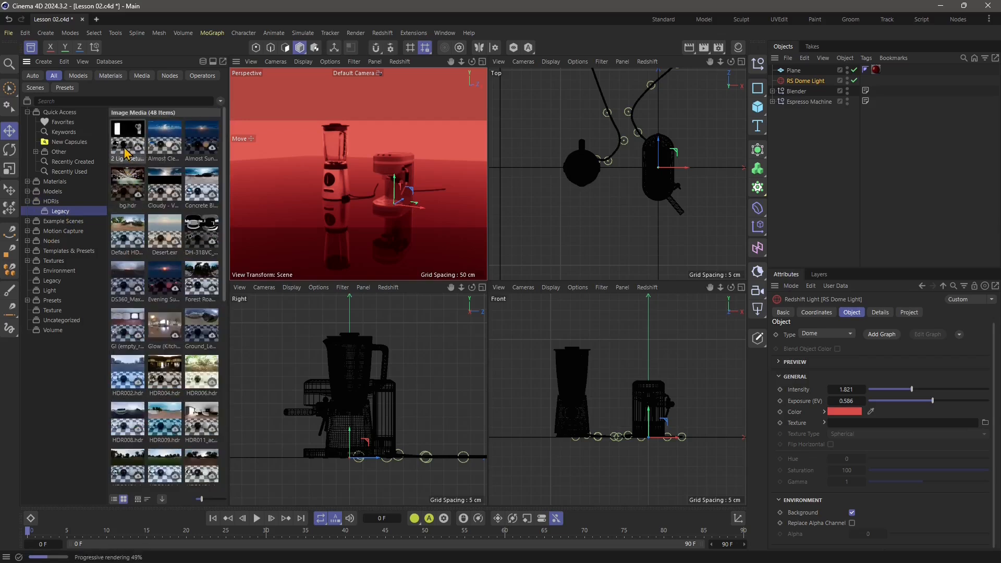
scroll(185, 311, down, 3)
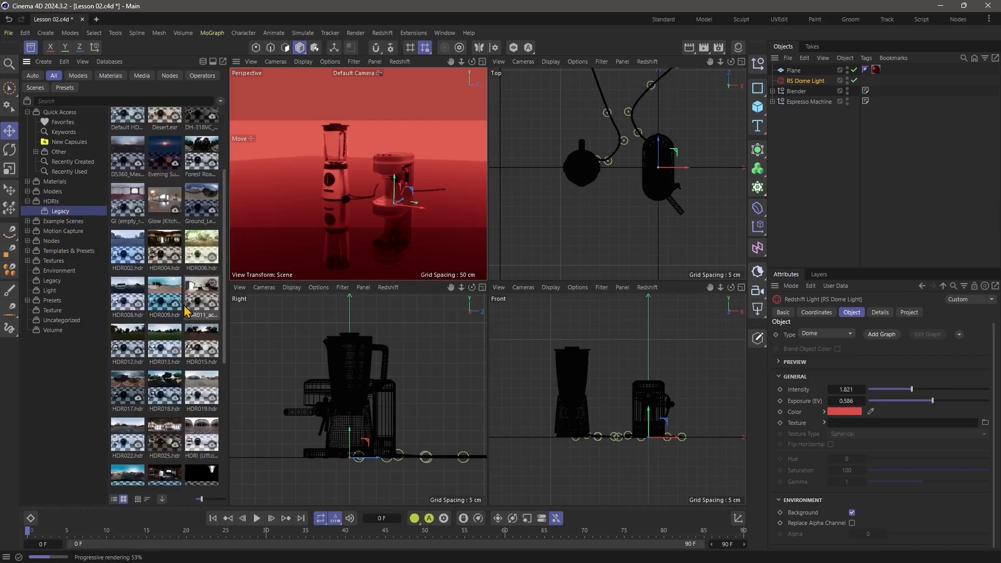
scroll(185, 311, down, 3)
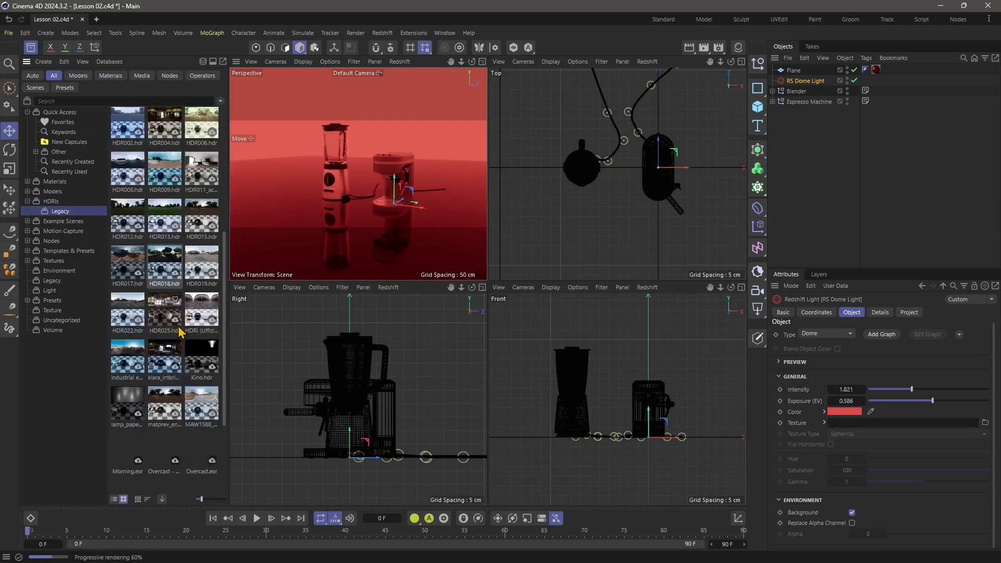
scroll(183, 329, down, 1)
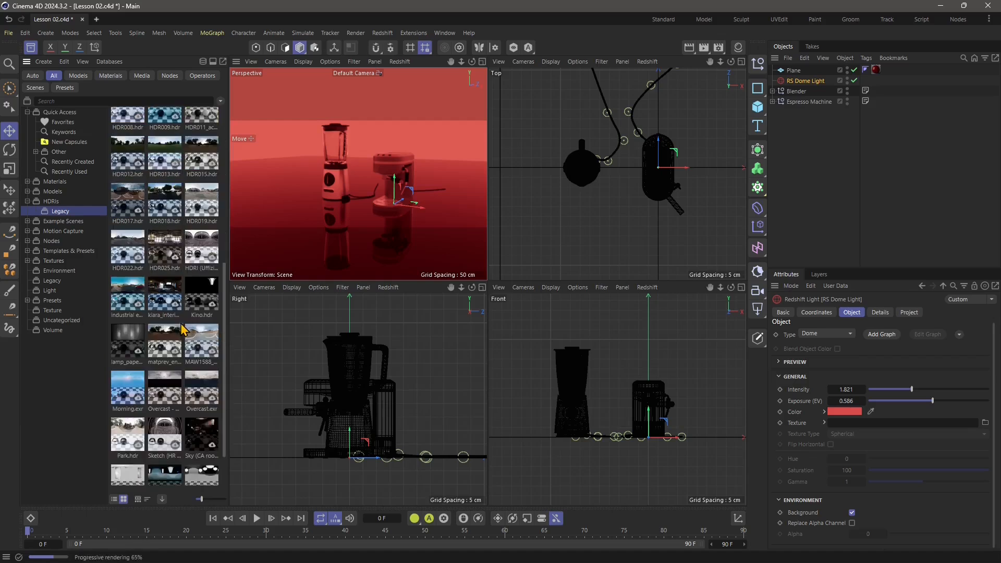
drag(165, 298, 854, 425)
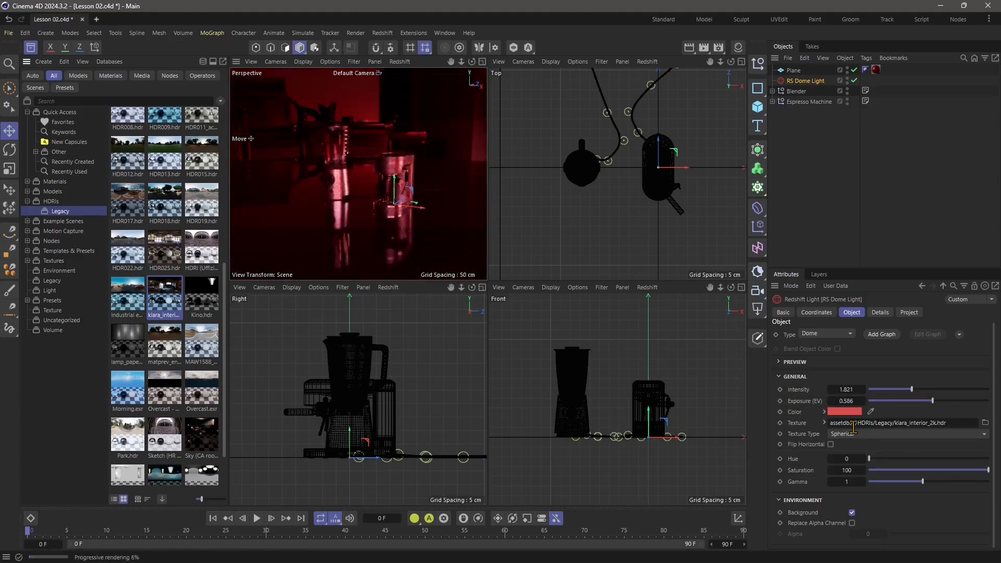
click(27, 63)
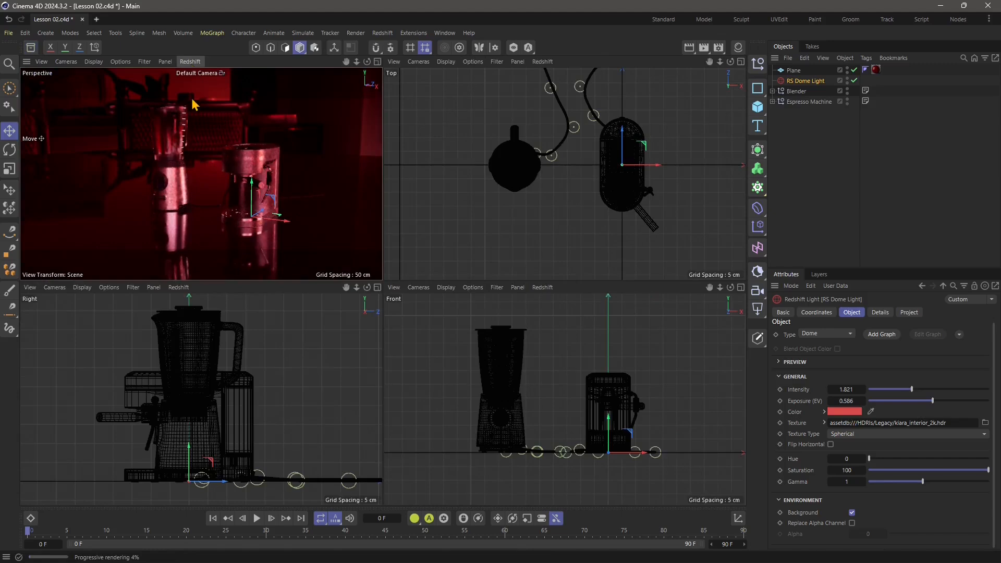
View the appliances against the bright window side of the HDRI and set the dome light's color to pure white.
alt+drag(212, 217, 307, 210)
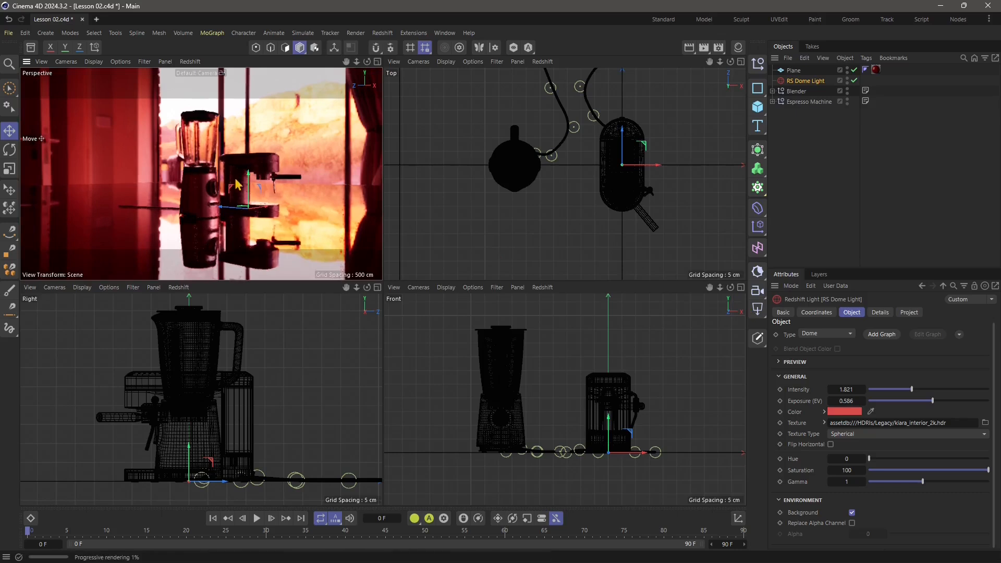
click(844, 411)
drag(764, 480, 741, 463)
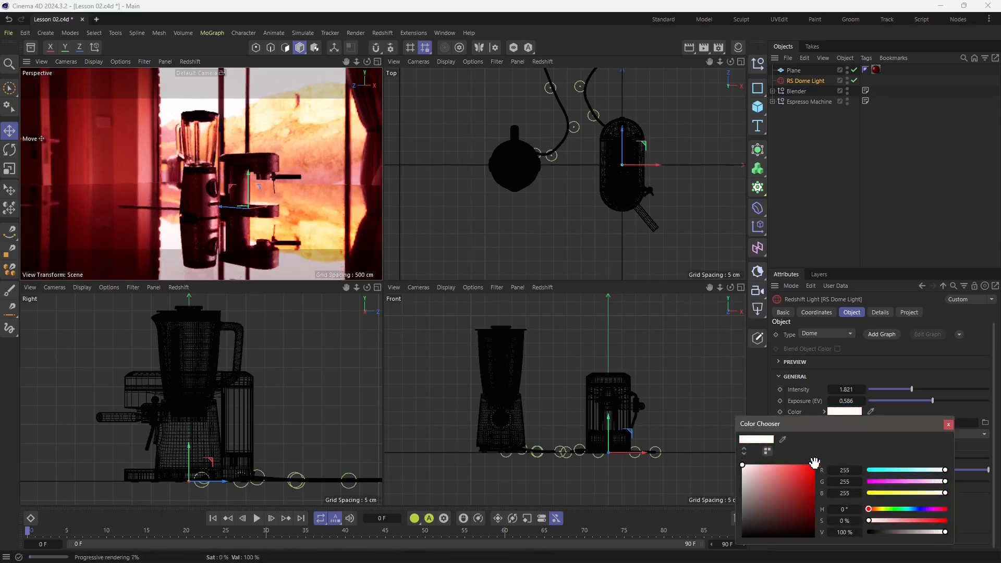
drag(828, 427, 528, 216)
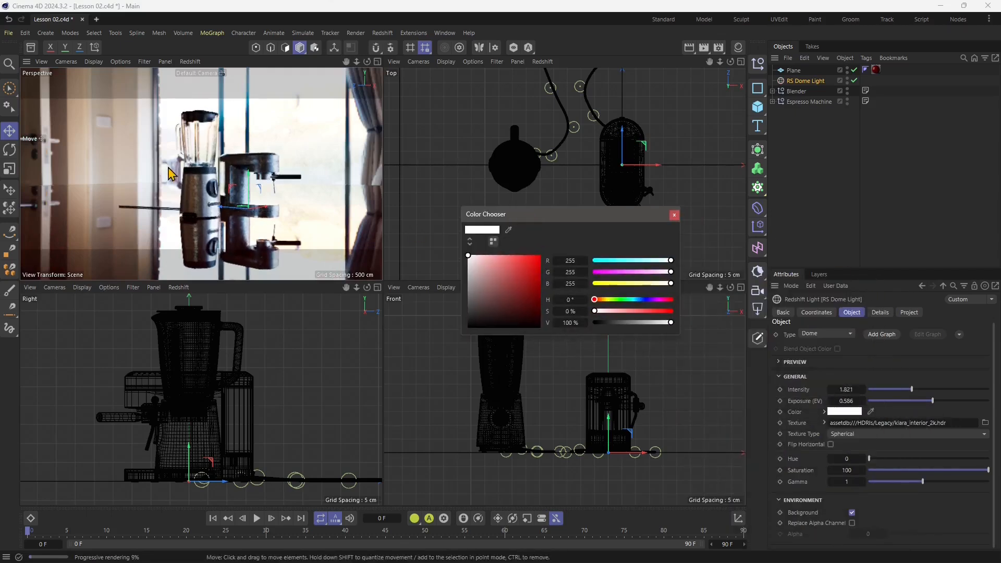
click(674, 215)
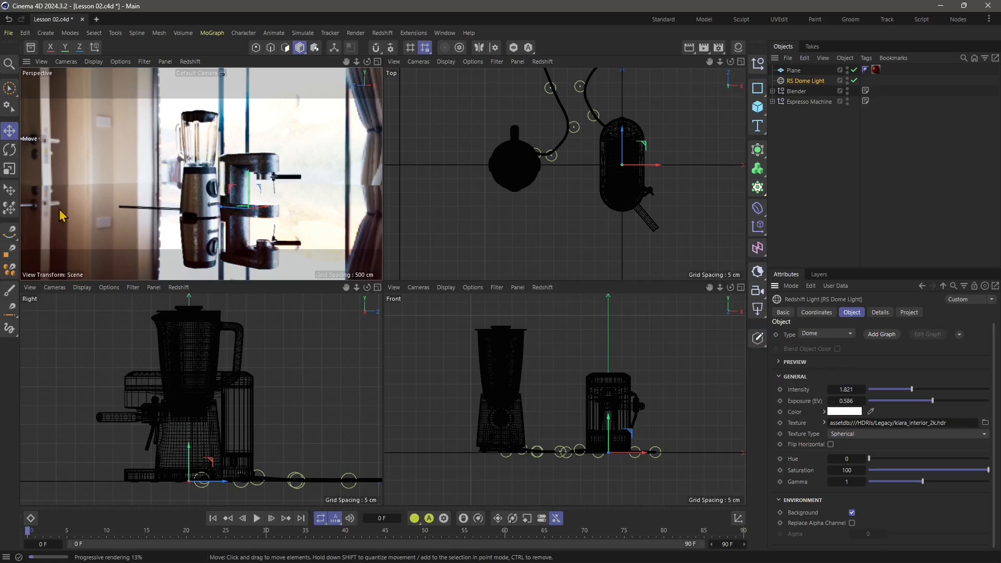
Set the diffuse roughness of the Plane's RS Material to about 0.887.
click(434, 453)
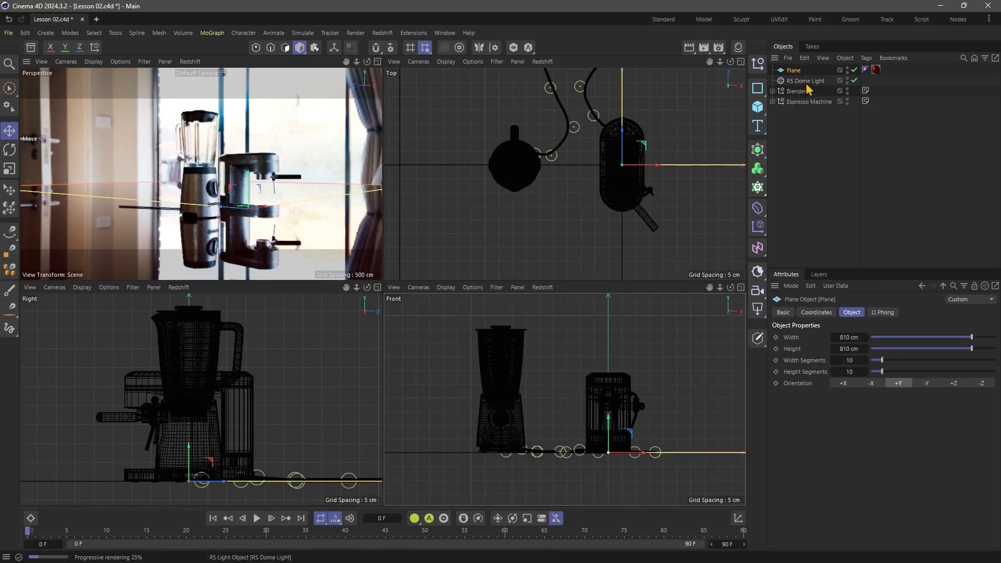
click(876, 69)
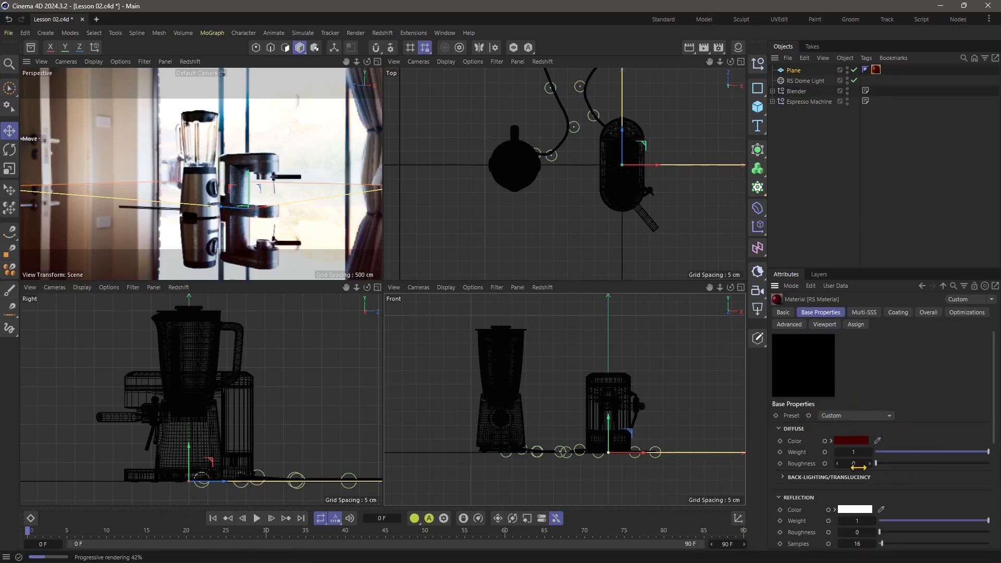
drag(878, 464, 976, 463)
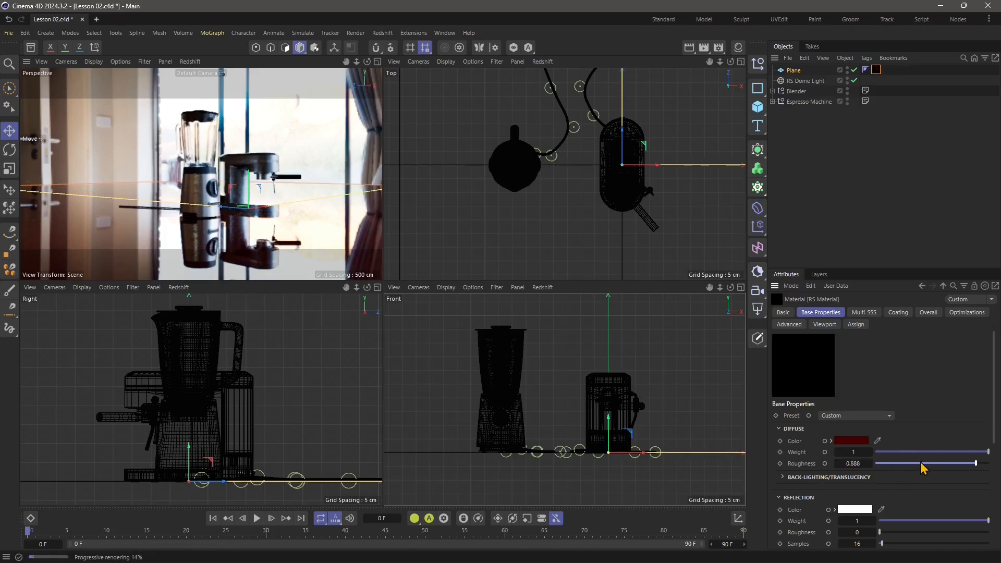
click(921, 463)
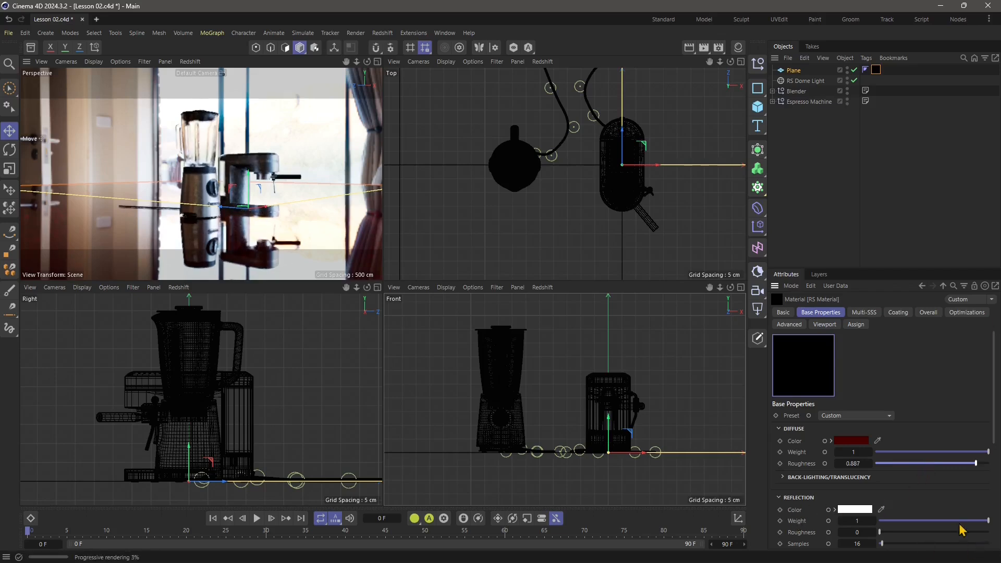
Set the Plane material's reflection color to a dark grey, RGB 39, 30, 30, and deselect the plane.
click(858, 510)
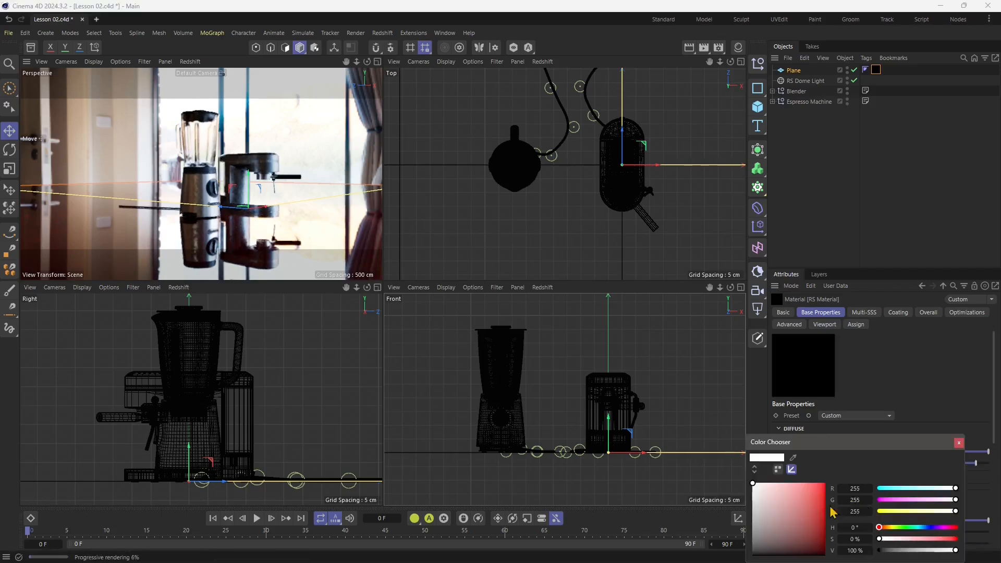
drag(837, 442, 827, 252)
drag(770, 364, 758, 353)
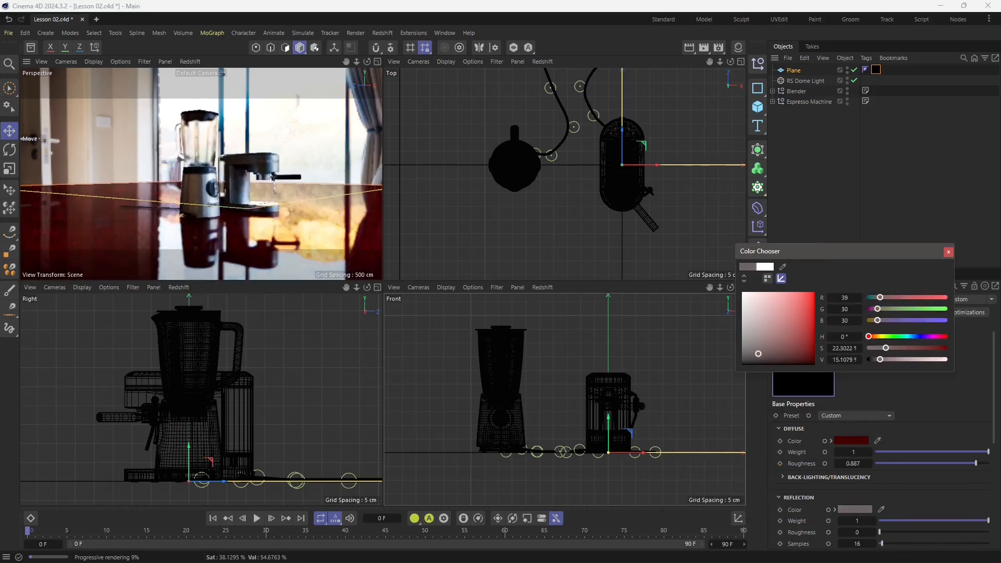
click(949, 252)
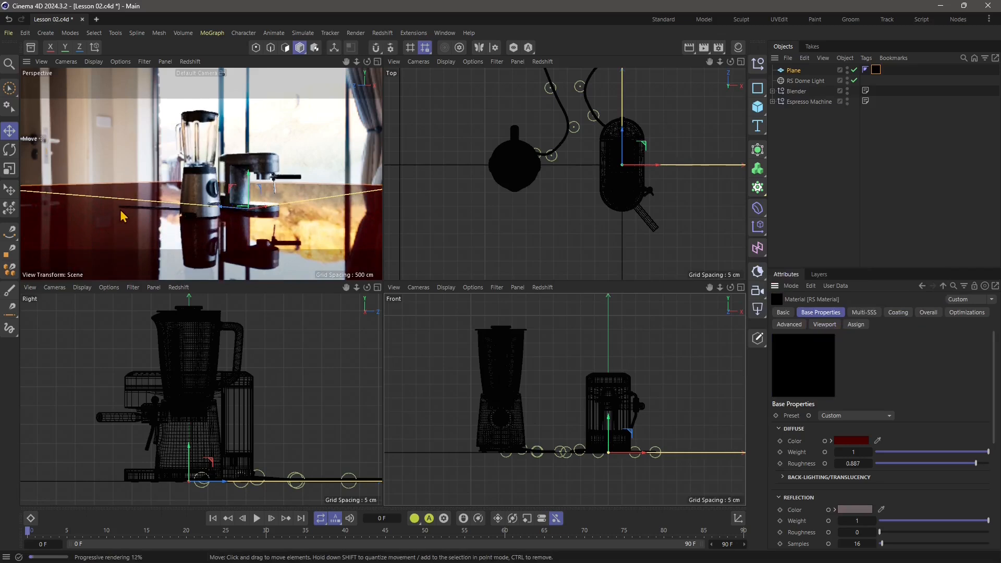
click(485, 239)
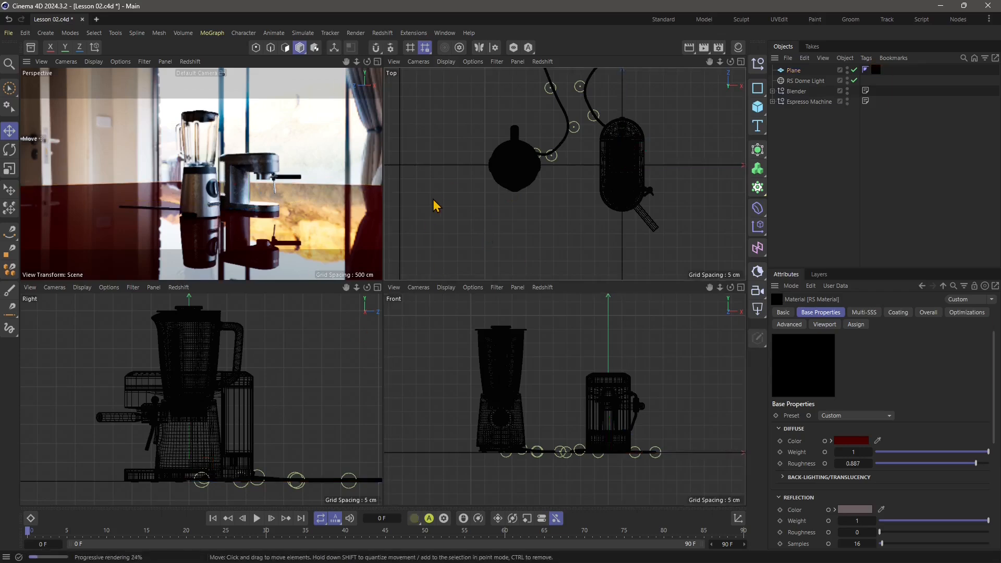
Create a new empty project and close the Lesson 02.c4d project.
click(10, 34)
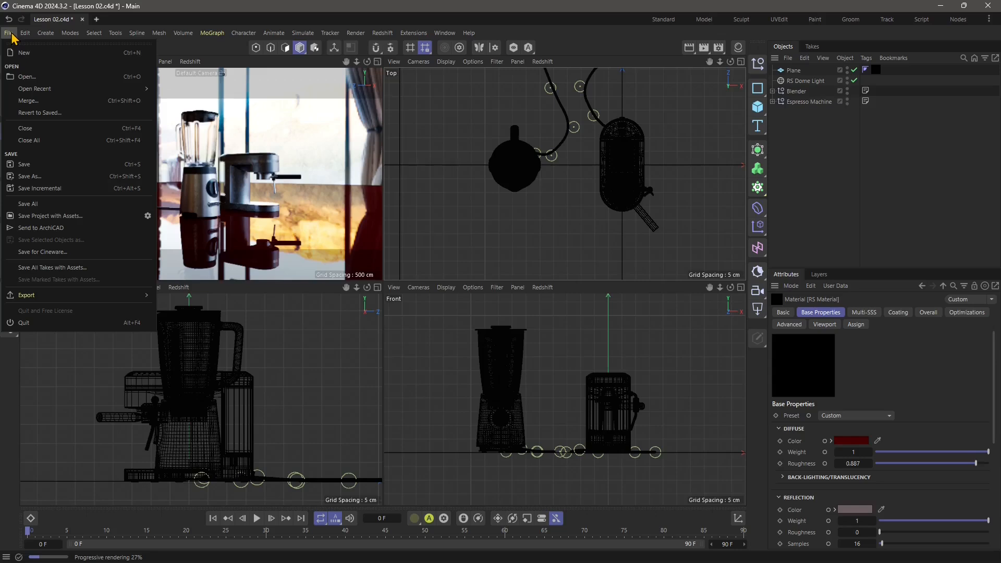
click(62, 52)
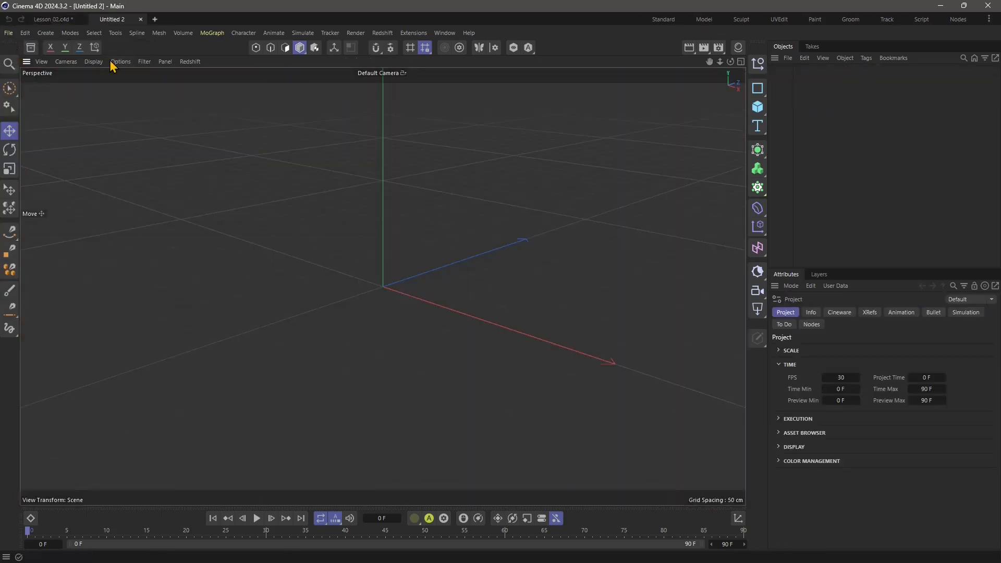
click(80, 20)
click(515, 324)
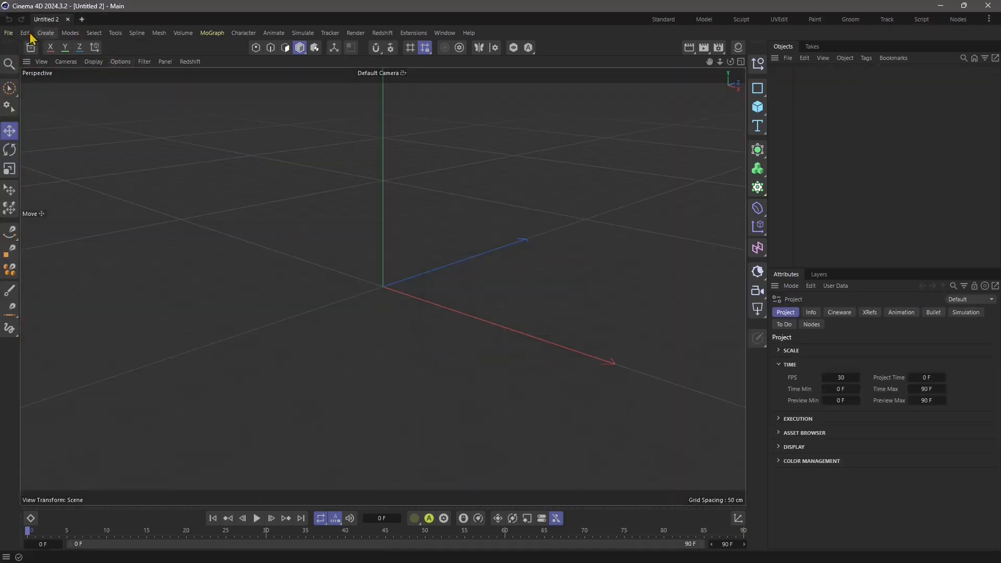
Browse the Asset Browser's Example Scenes down to the Product Visualization scenes.
click(31, 47)
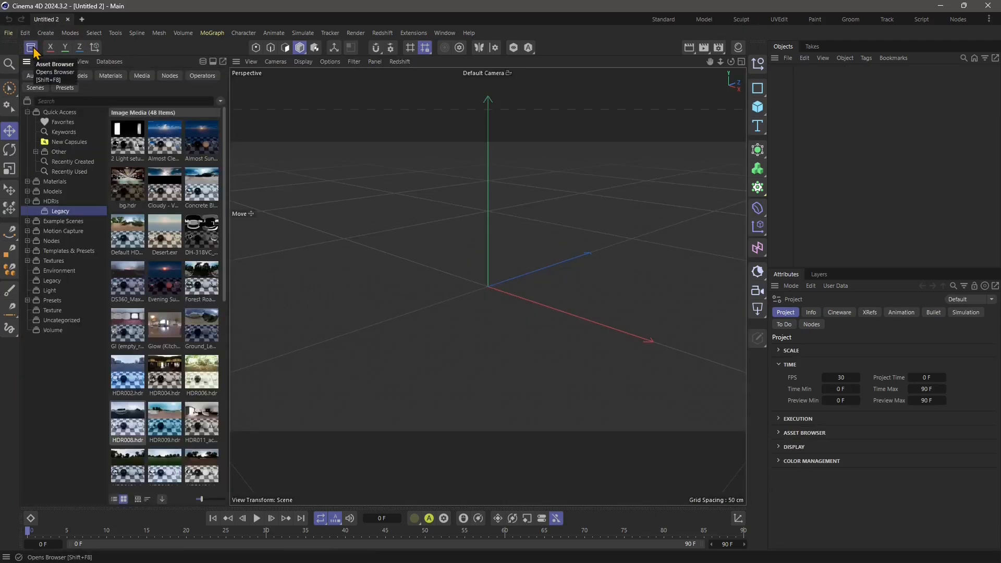
click(56, 261)
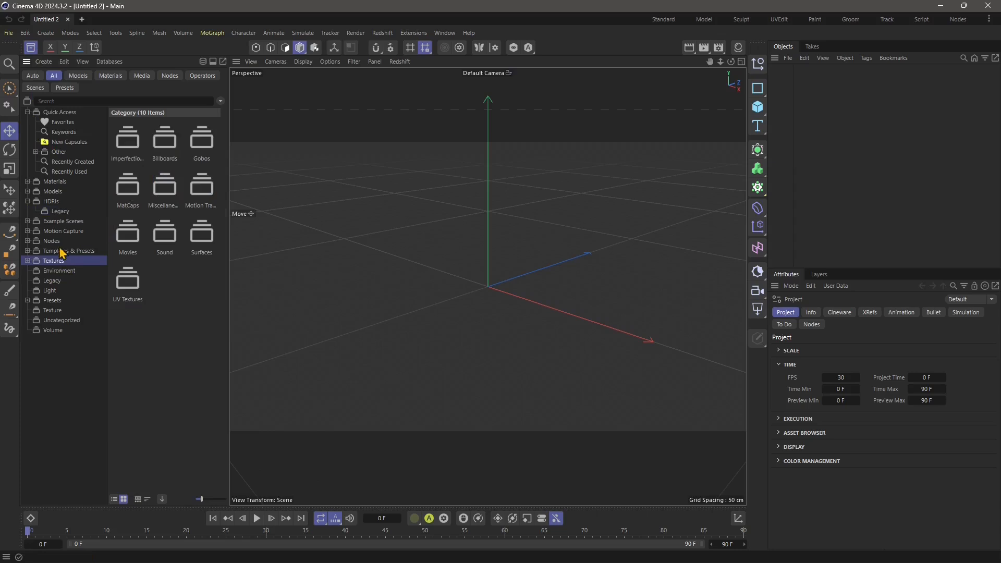
click(64, 222)
click(28, 221)
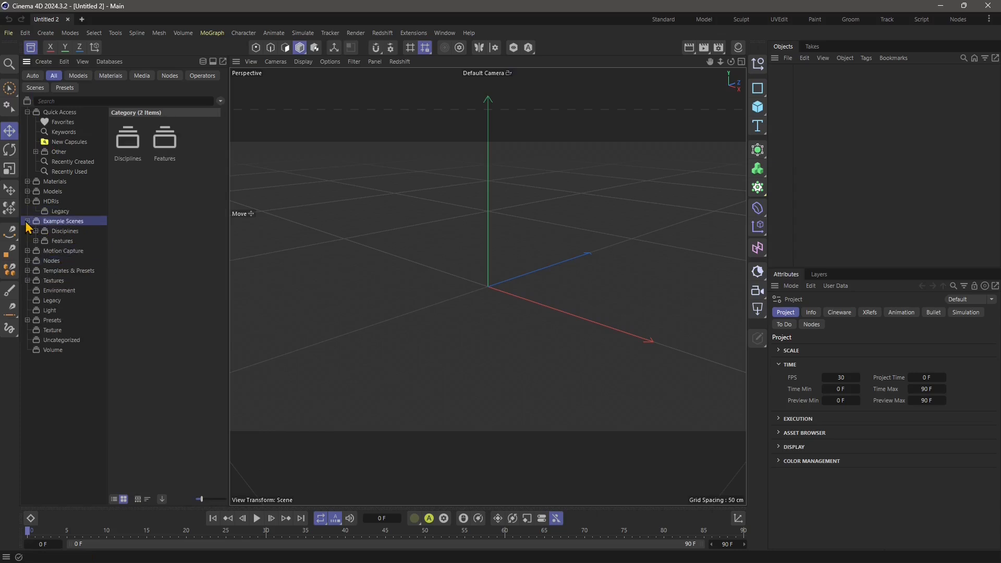
click(58, 234)
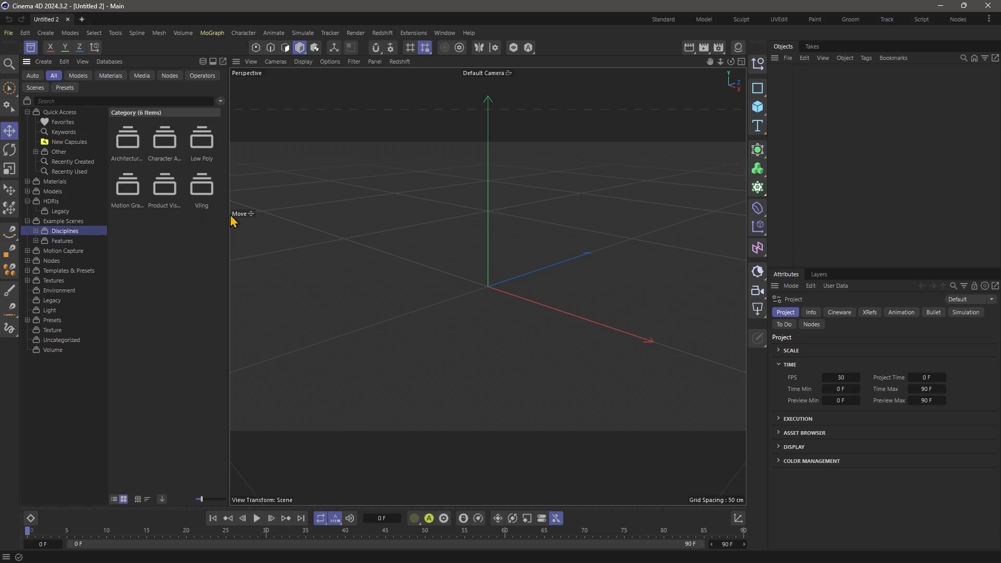
drag(228, 221, 252, 223)
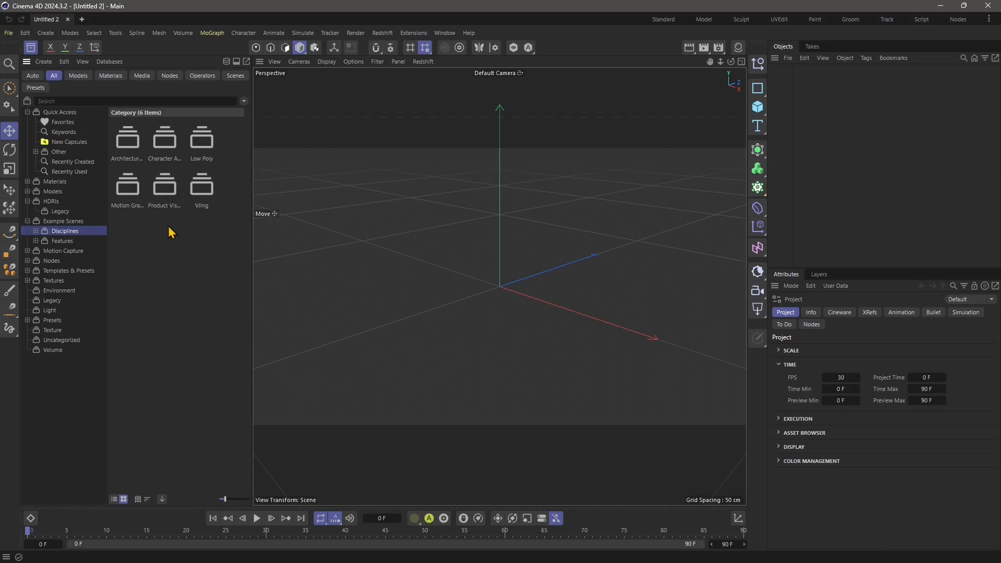
double_click(165, 197)
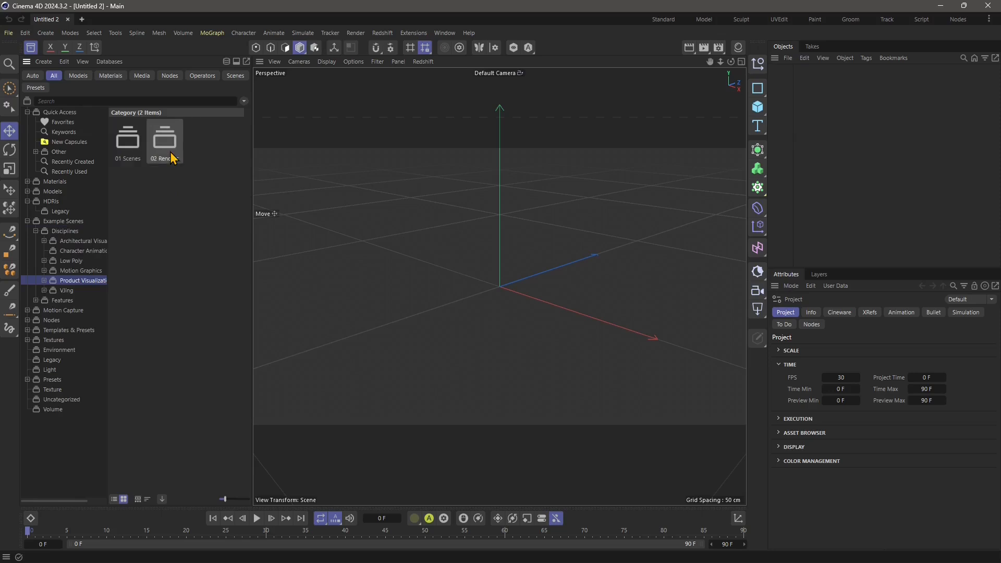
double_click(129, 143)
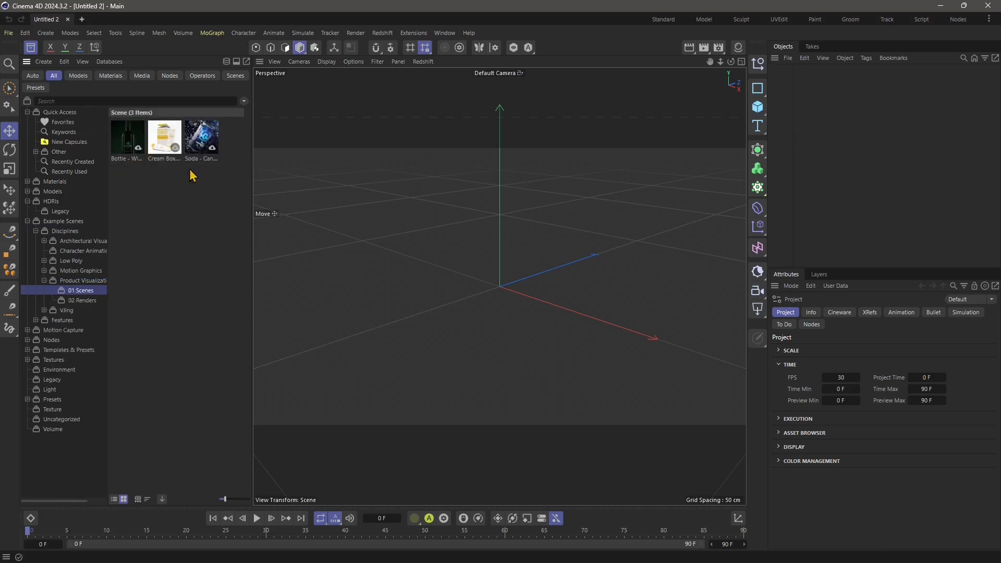
Load the Living Room 01 Couch scene from the Architectural Visualization example scenes and close the Asset Browser.
click(73, 241)
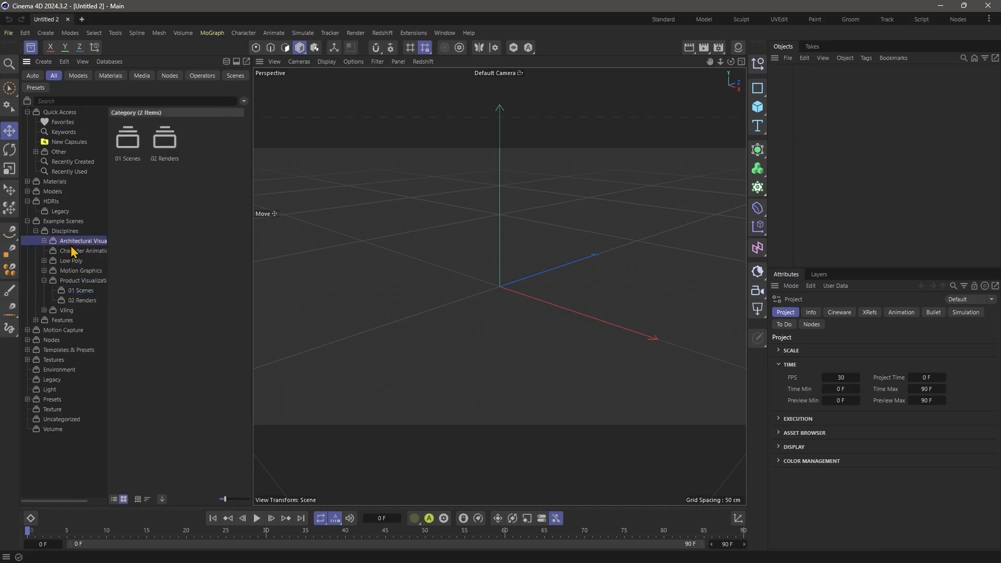
double_click(135, 155)
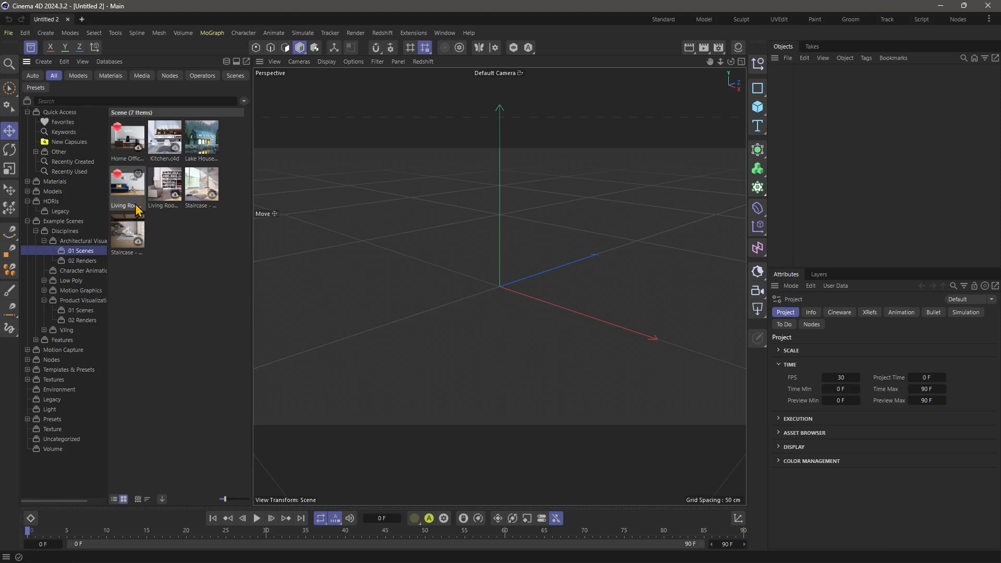
drag(137, 199, 369, 252)
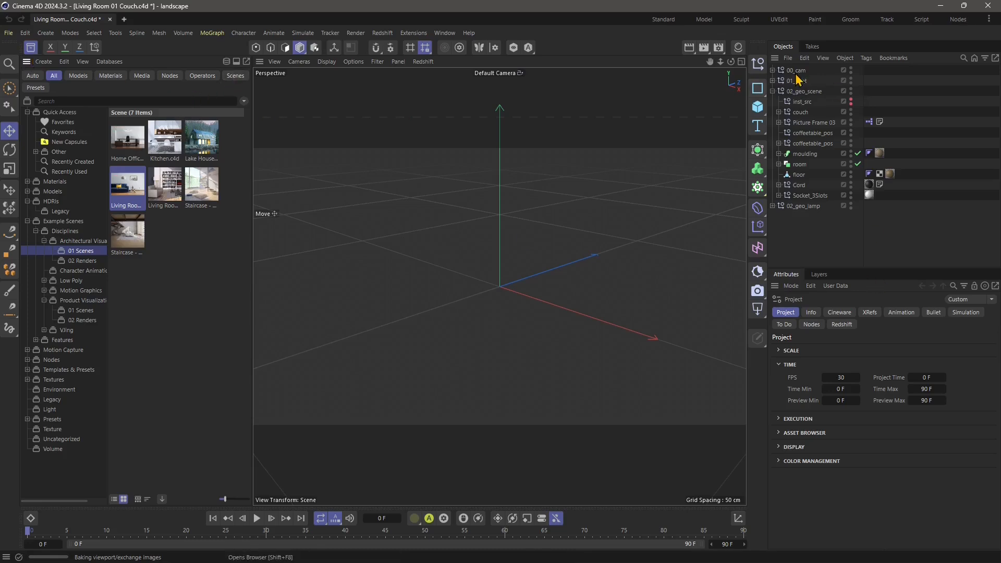
key(shift+F8)
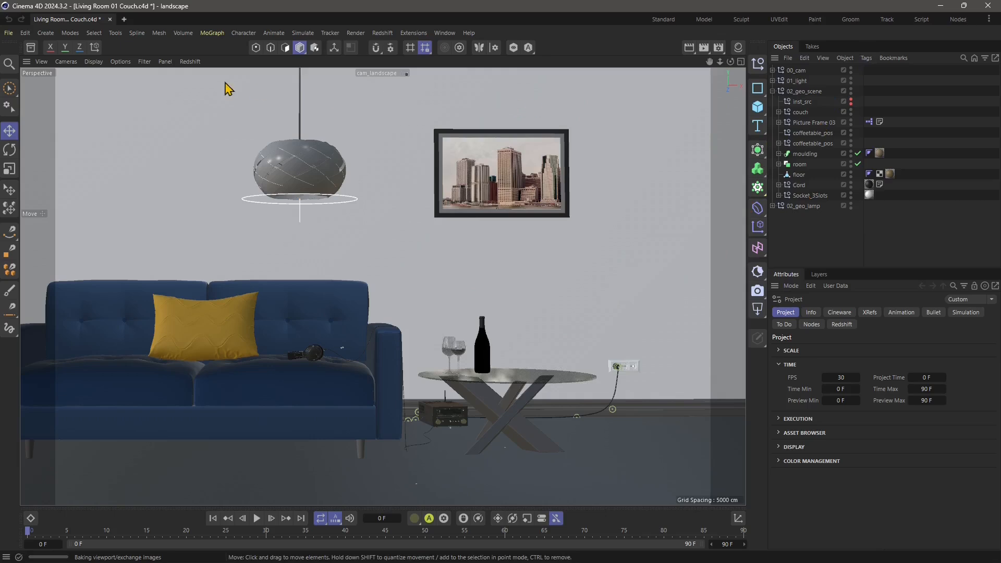
View the living room through cam_portrait and cam_detail, and return the viewport to cam_landscape.
click(67, 64)
mouse_move(68, 83)
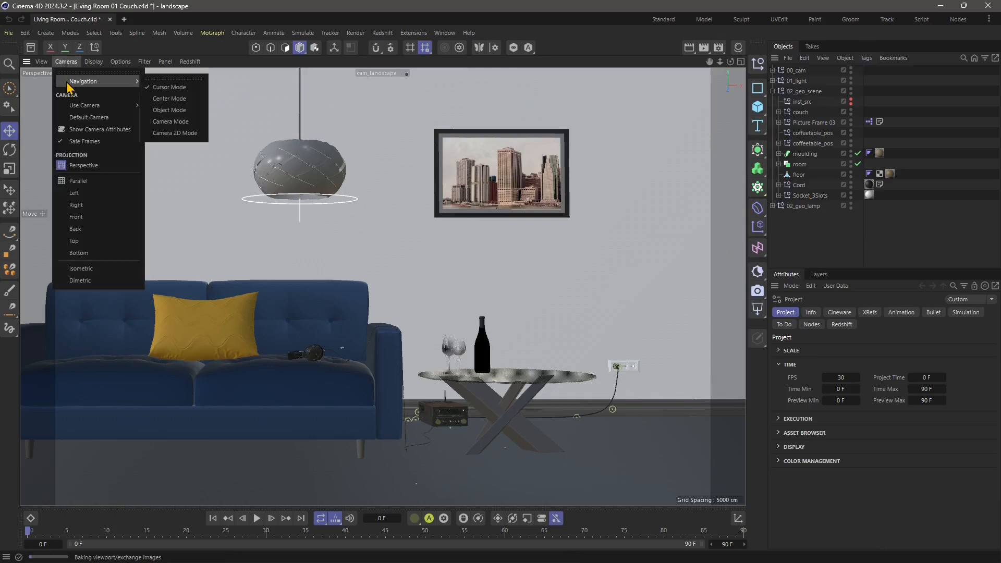
mouse_move(115, 110)
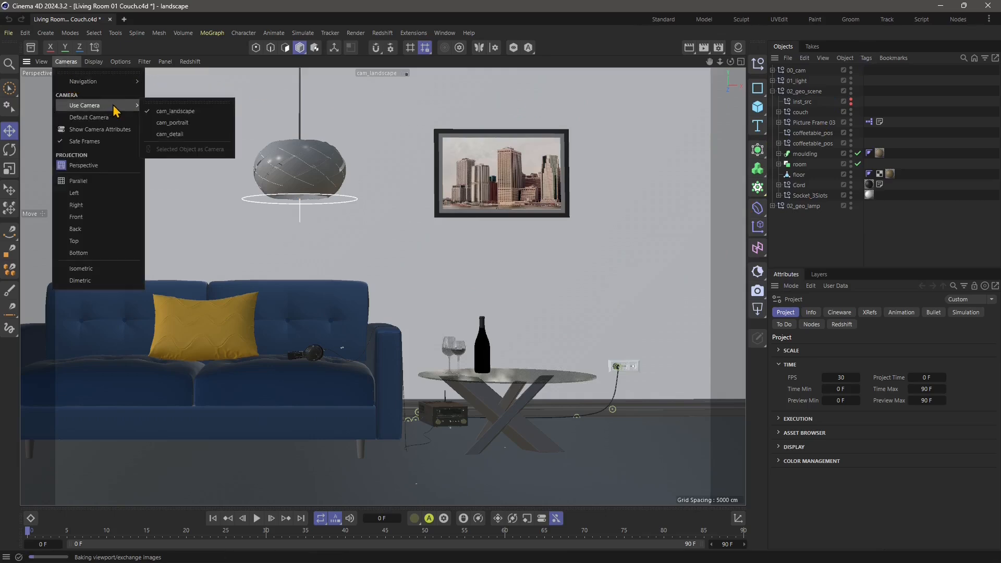
click(172, 123)
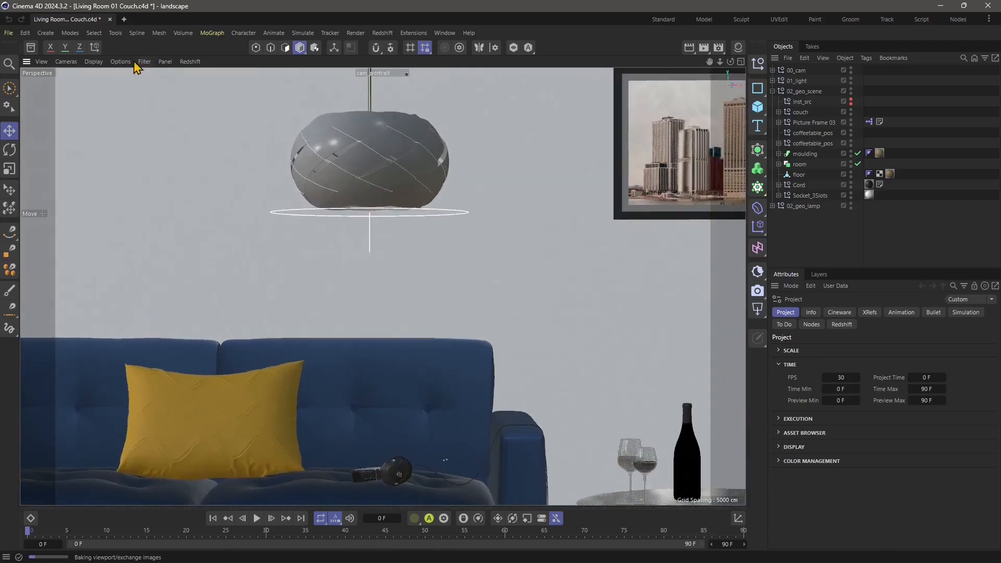
click(67, 62)
mouse_move(116, 110)
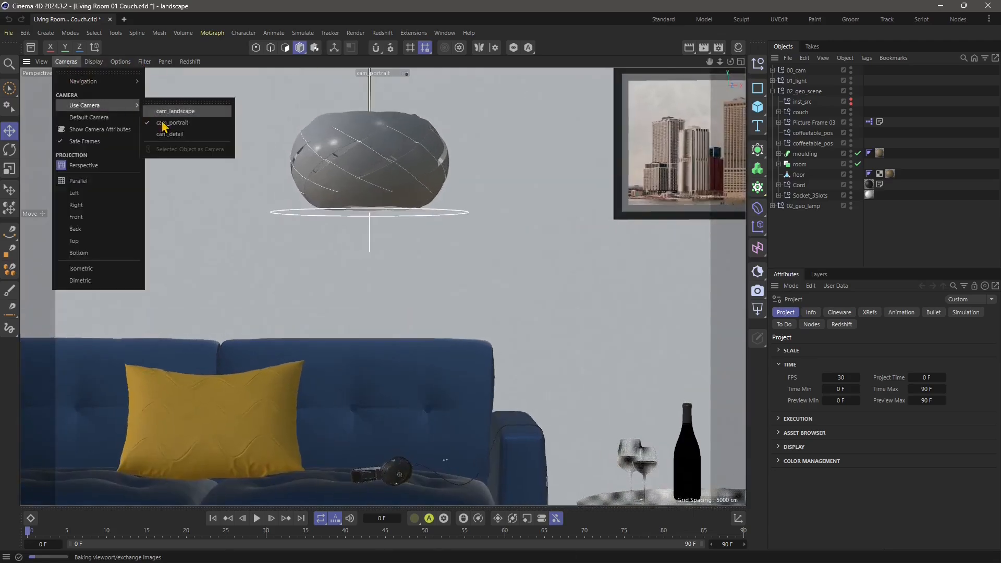
click(170, 133)
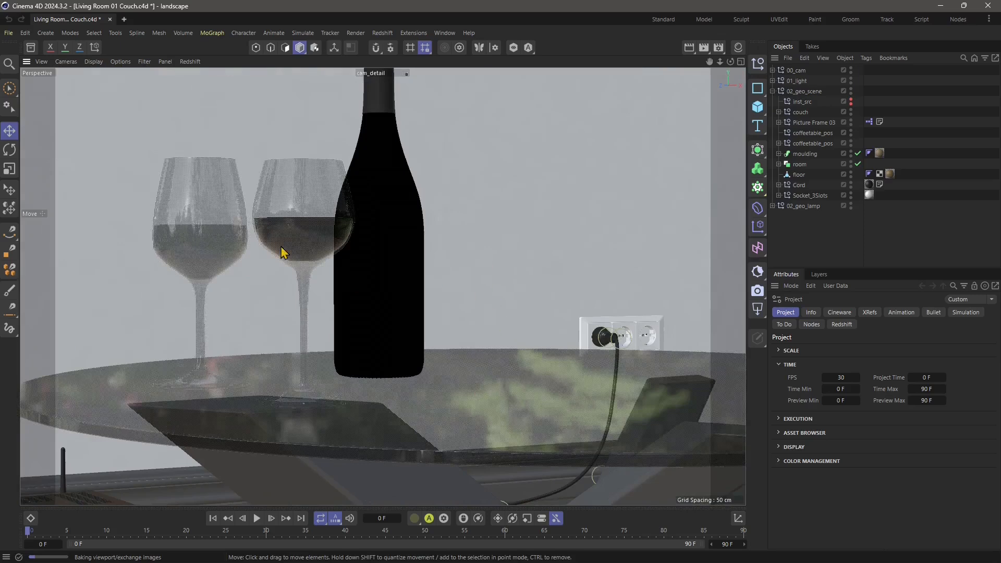
click(68, 62)
mouse_move(89, 107)
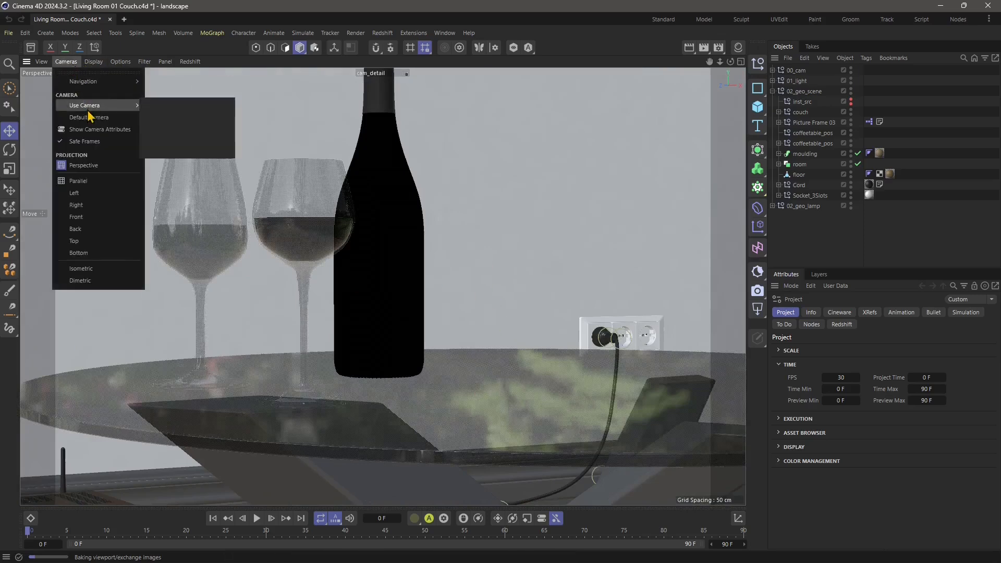
click(170, 111)
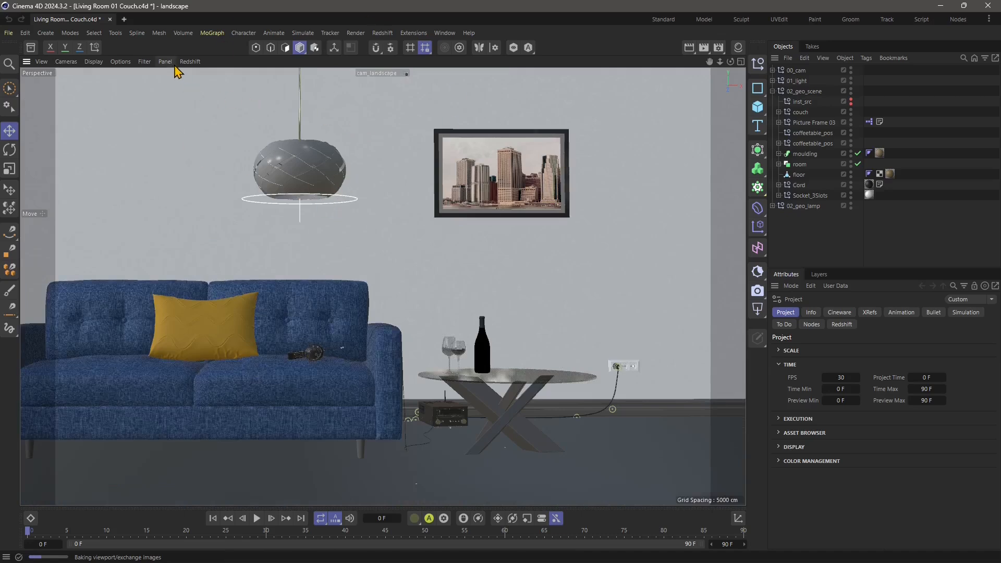
Start the Redshift IPR in the viewport and set its undersampling to 4.
click(188, 62)
click(199, 84)
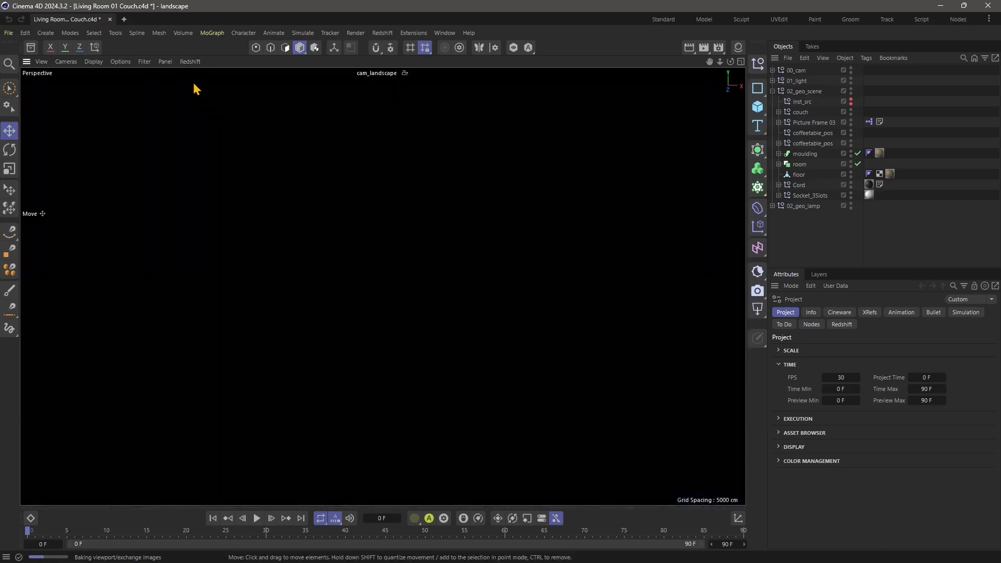
click(191, 62)
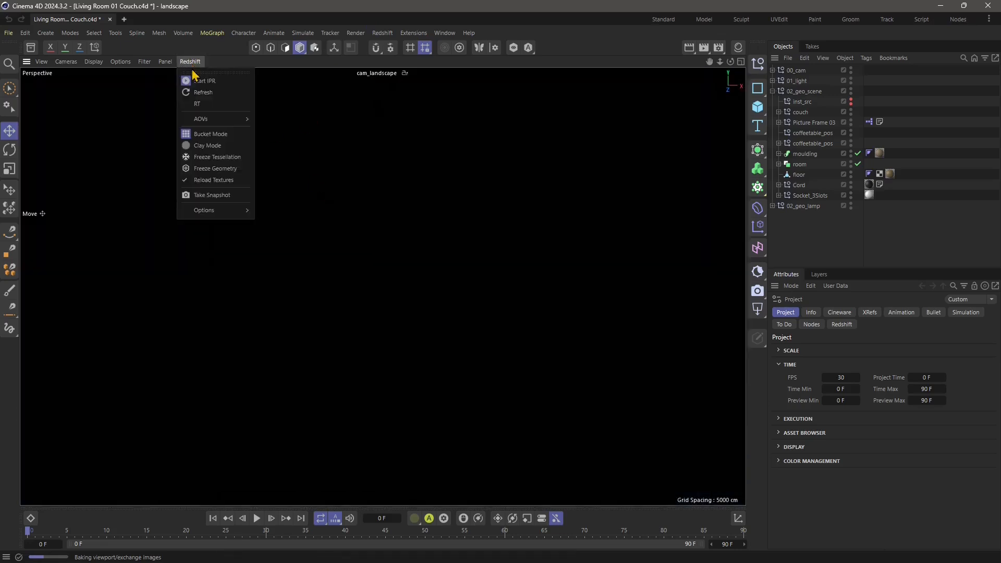
mouse_move(221, 123)
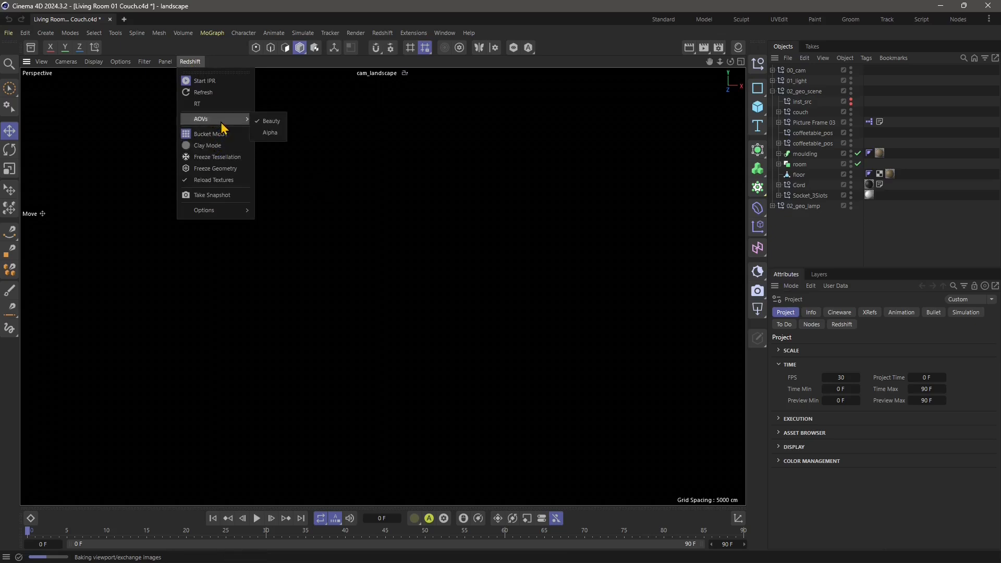
mouse_move(229, 210)
mouse_move(270, 216)
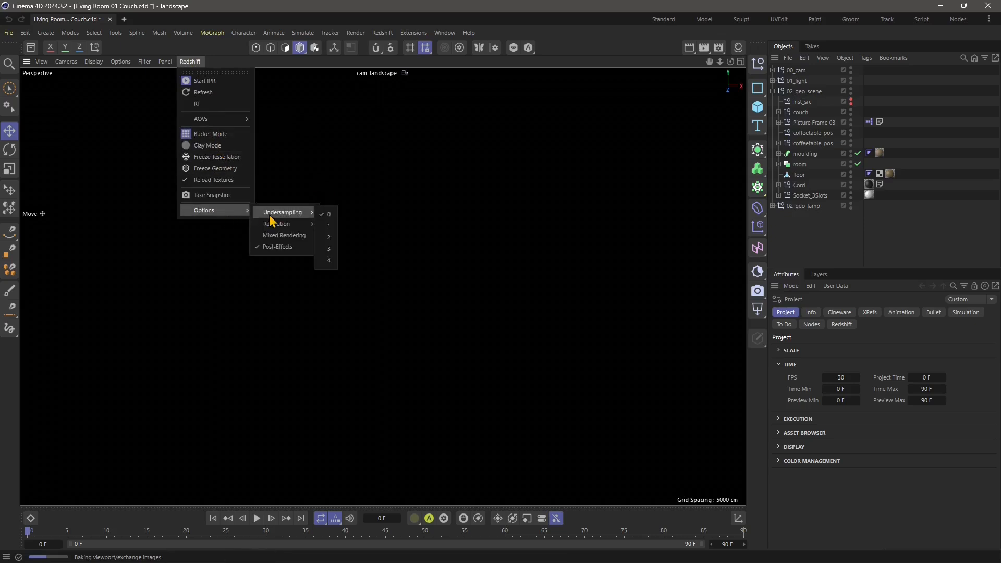
click(330, 262)
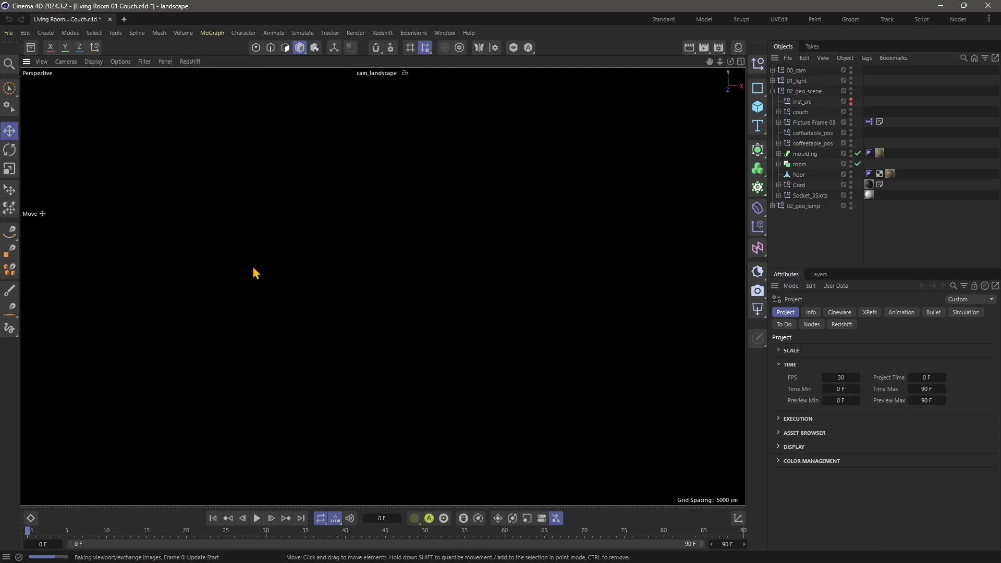
Set the Redshift IPR resolution to 10 %.
click(189, 61)
mouse_move(219, 210)
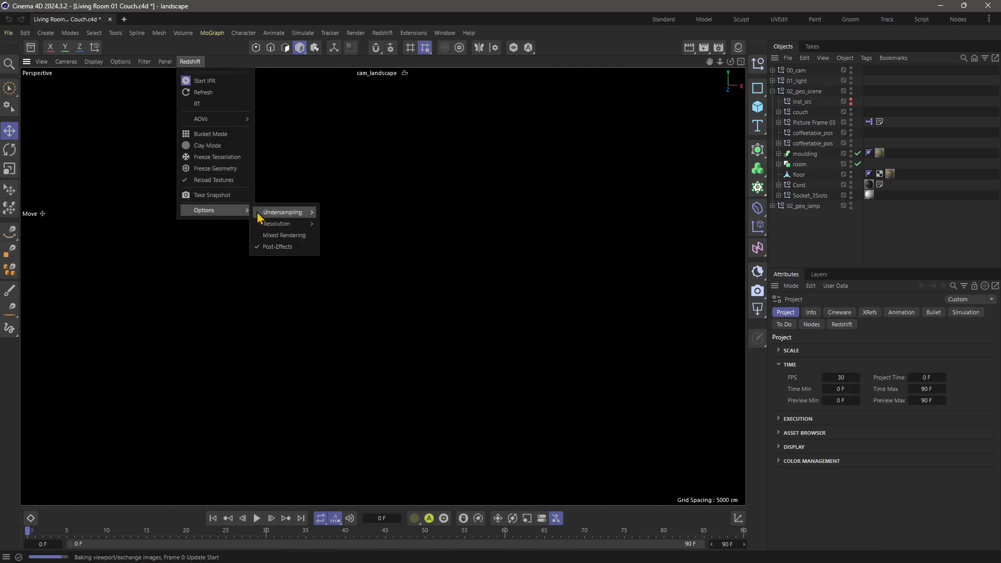
mouse_move(289, 226)
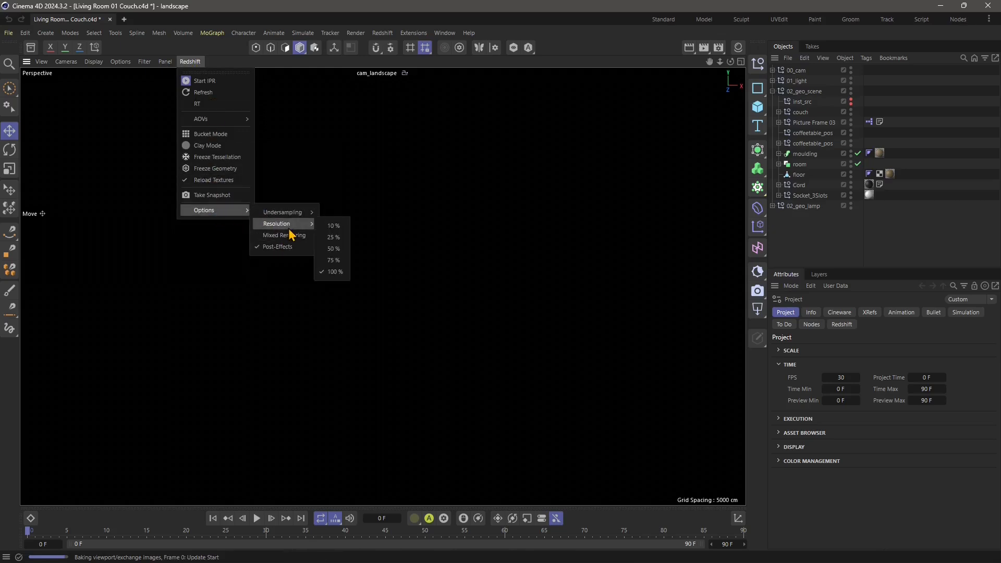
click(333, 227)
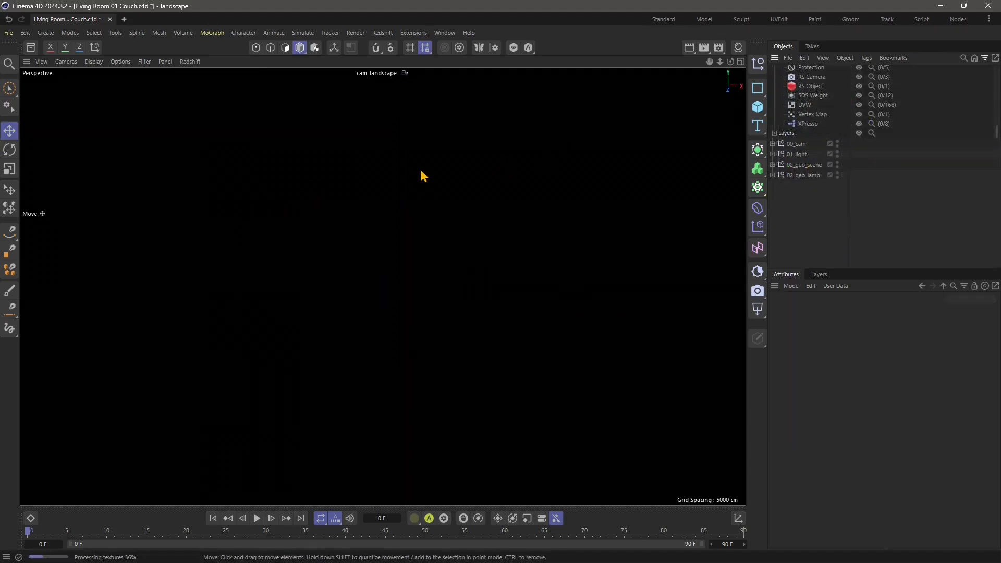
Show all four views and select the ceiling lamp in front of the couch in the Top view.
middle_click(421, 170)
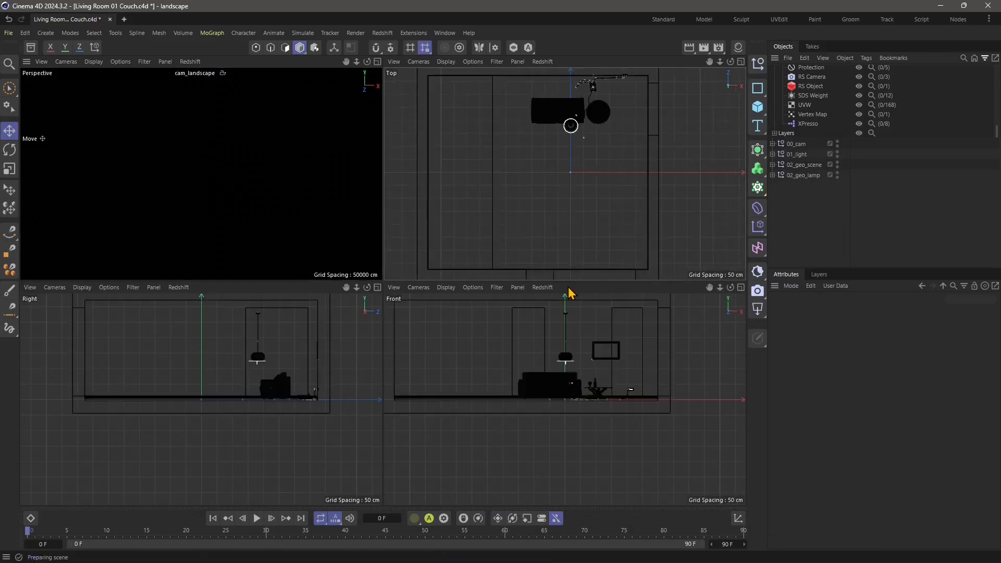
scroll(571, 127, up, 10)
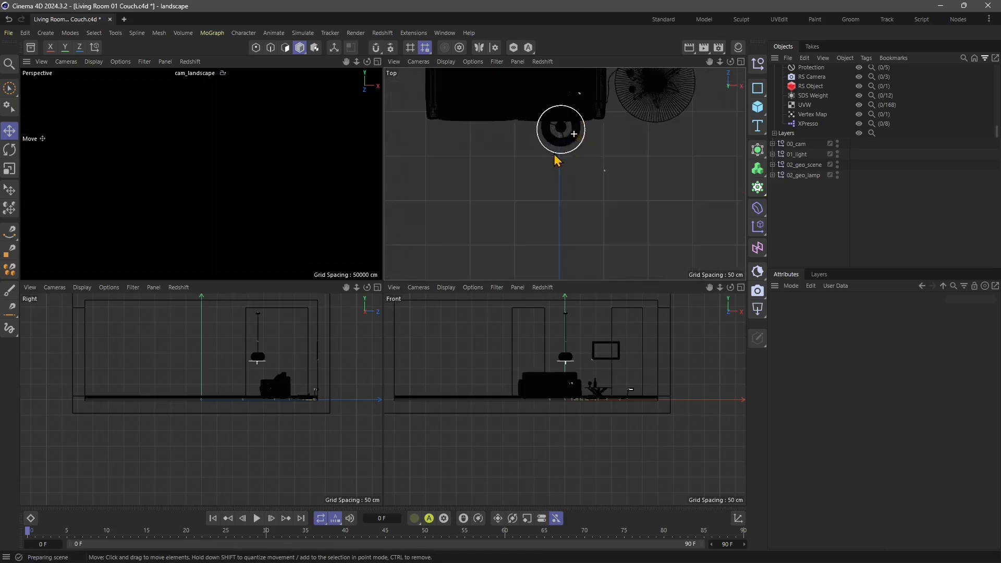
scroll(568, 151, up, 3)
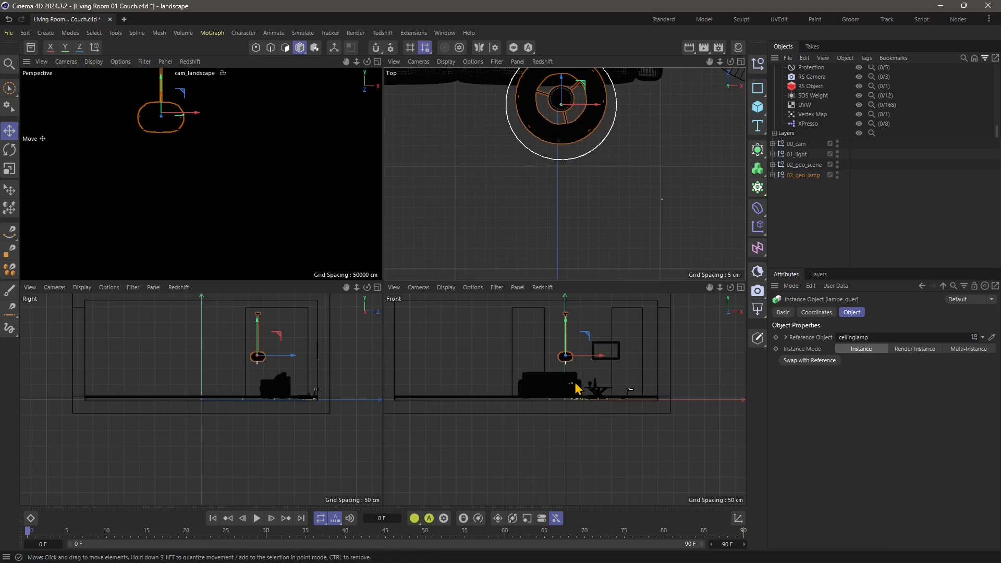
scroll(573, 390, up, 6)
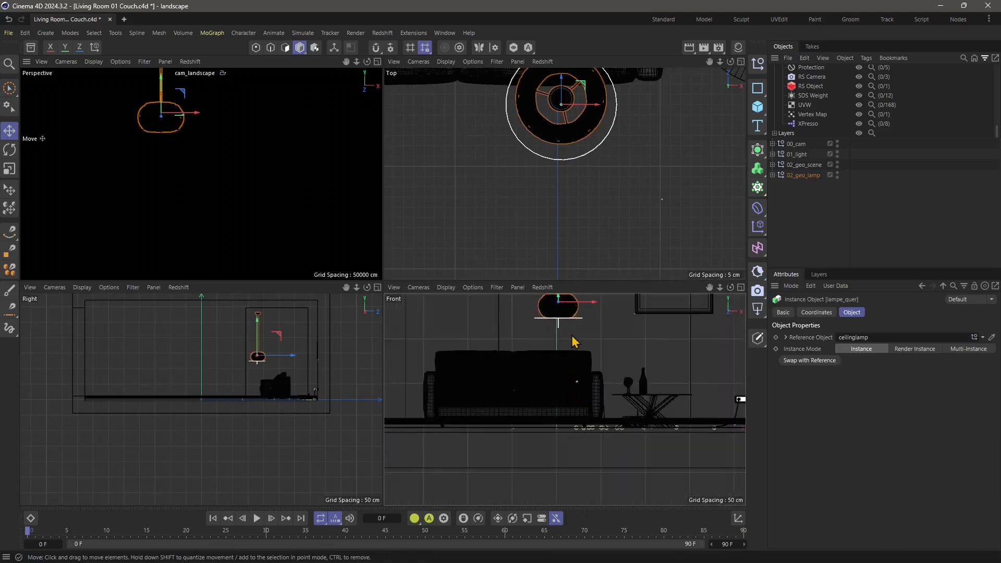
scroll(573, 341, up, 2)
scroll(569, 334, up, 3)
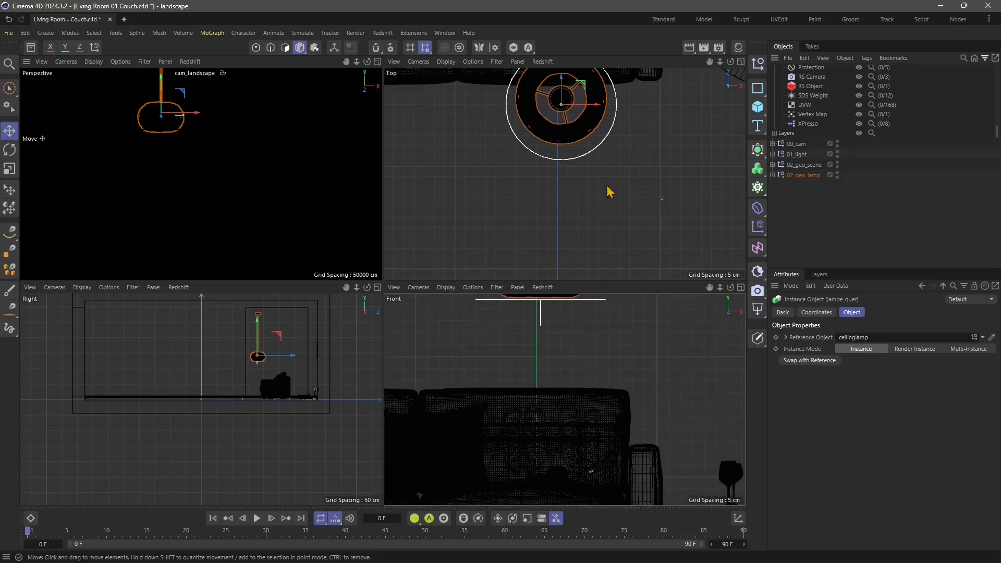
click(579, 182)
click(554, 162)
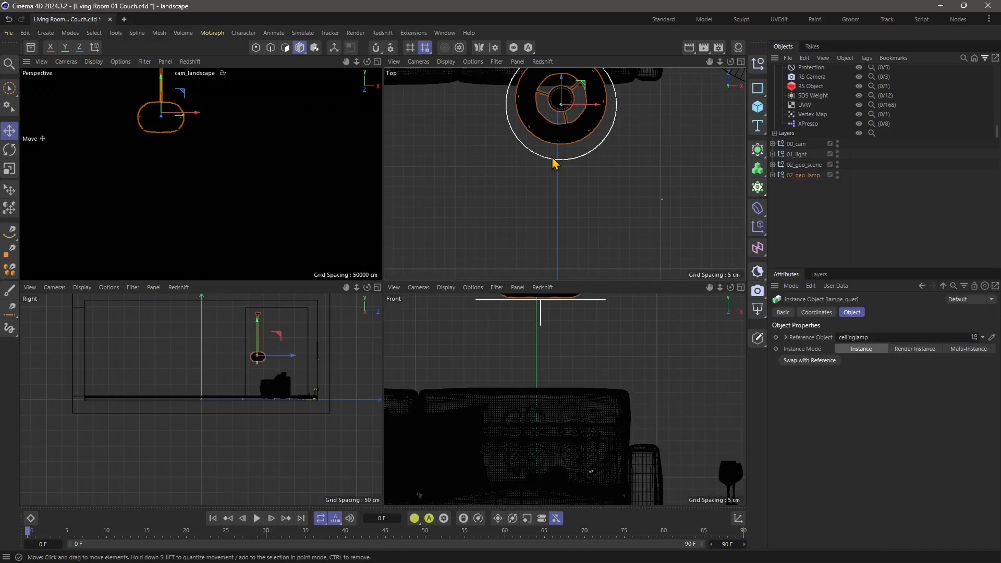
Expand the 02_geo_lamp group down to the ceiling lamp's lights and the parts of Ceiling Light - Modern 04.
click(773, 175)
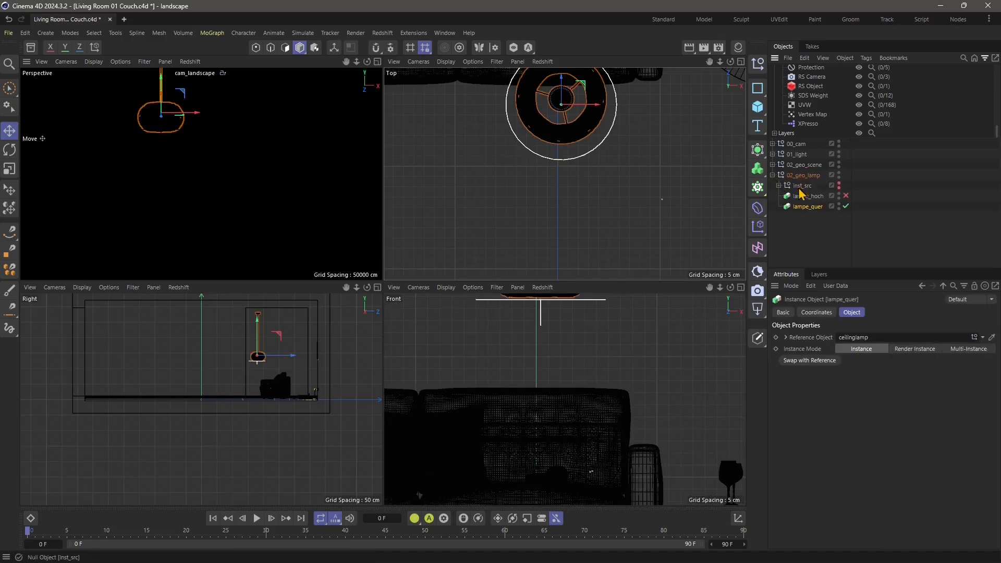
click(778, 186)
click(784, 196)
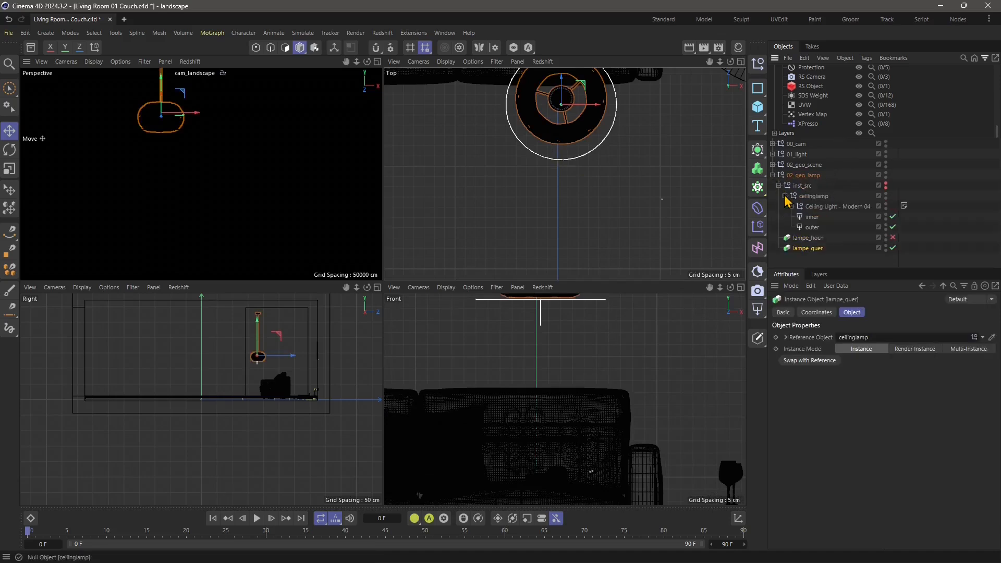
click(792, 207)
click(792, 206)
scroll(794, 210, down, 3)
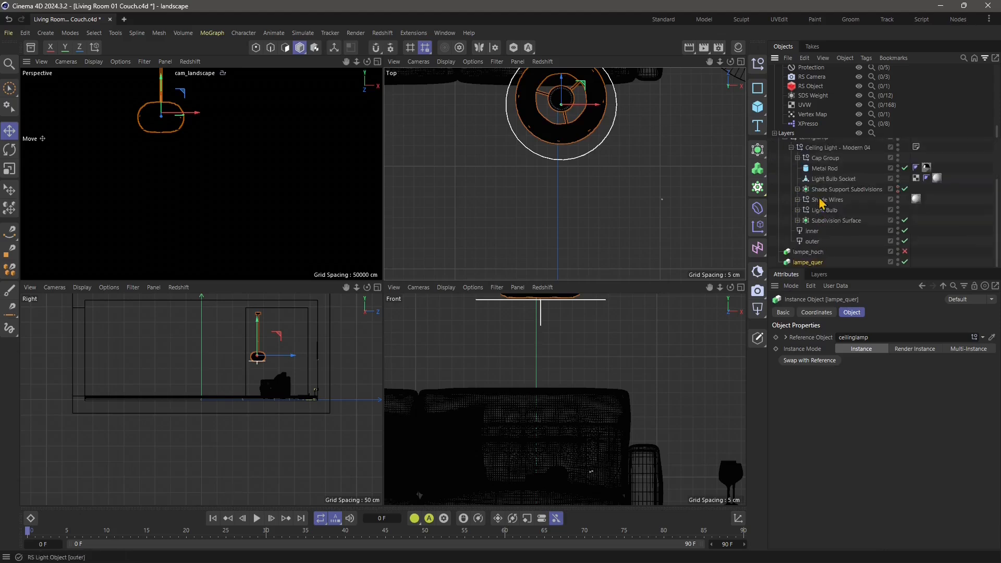
Inspect the material on Shade Wires and the settings of the ceiling lamp's outer light.
click(916, 199)
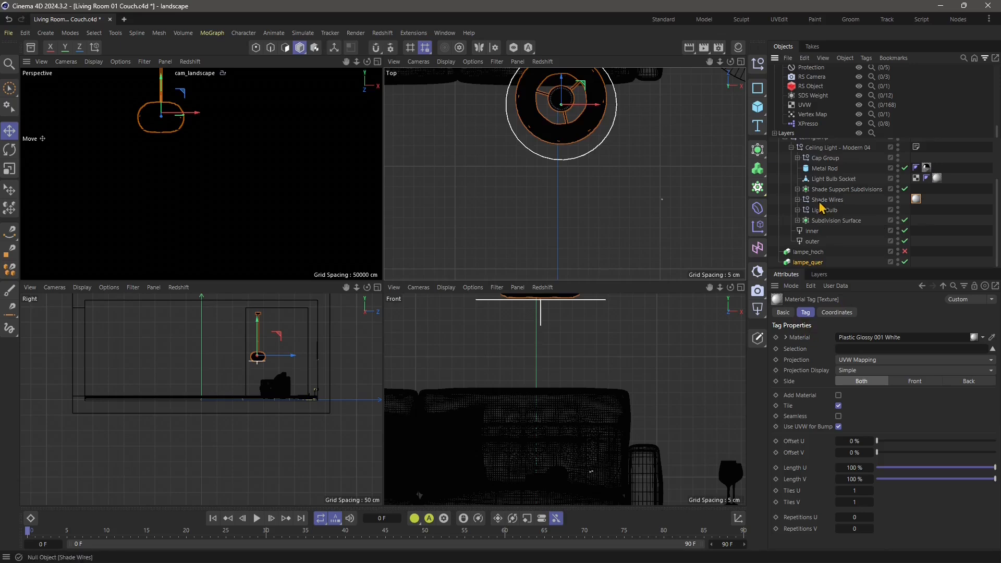
click(814, 243)
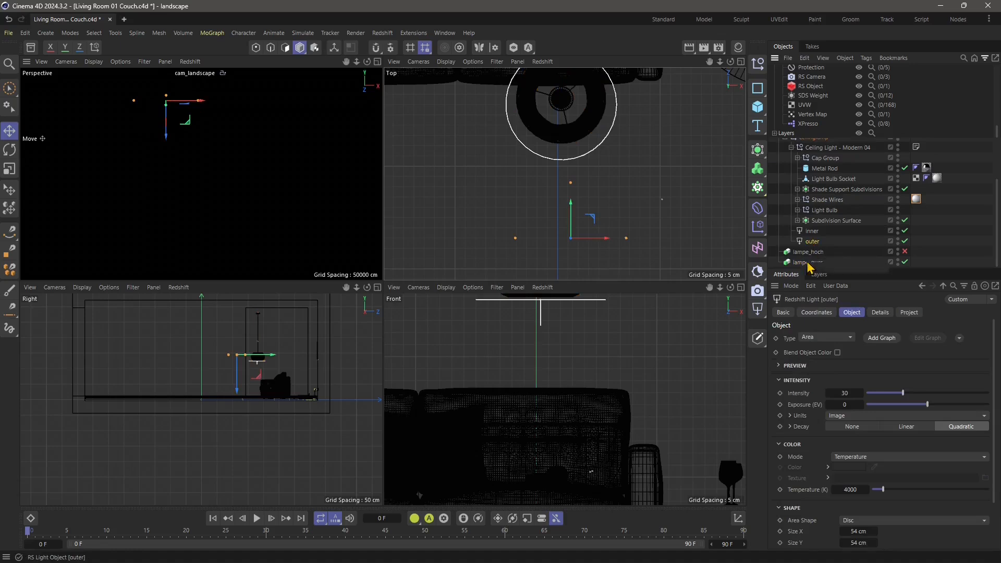
Set the ceiling lamp's inner light to intensity 98.94, exposure 5.127 and Linear decay.
click(806, 233)
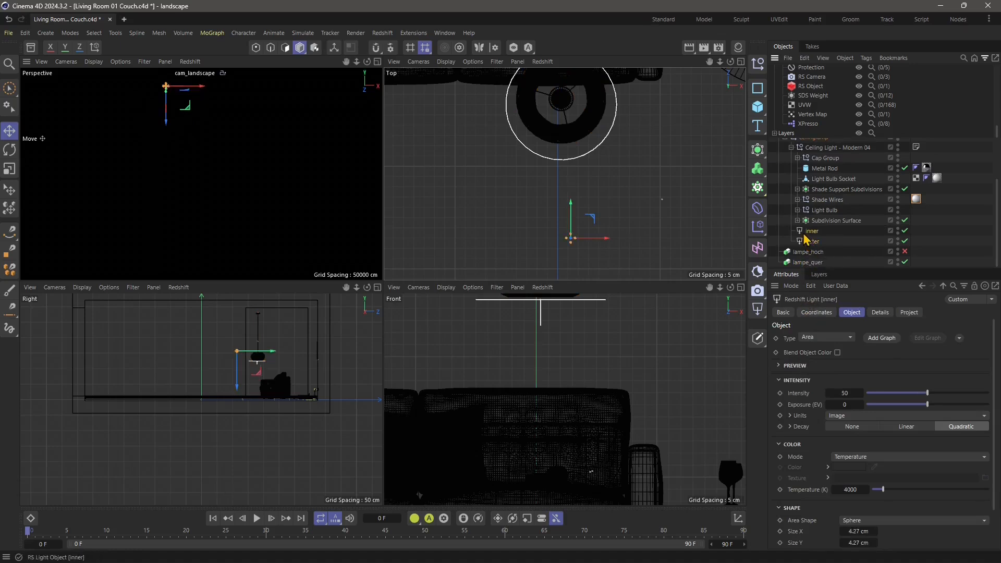
drag(928, 393, 986, 396)
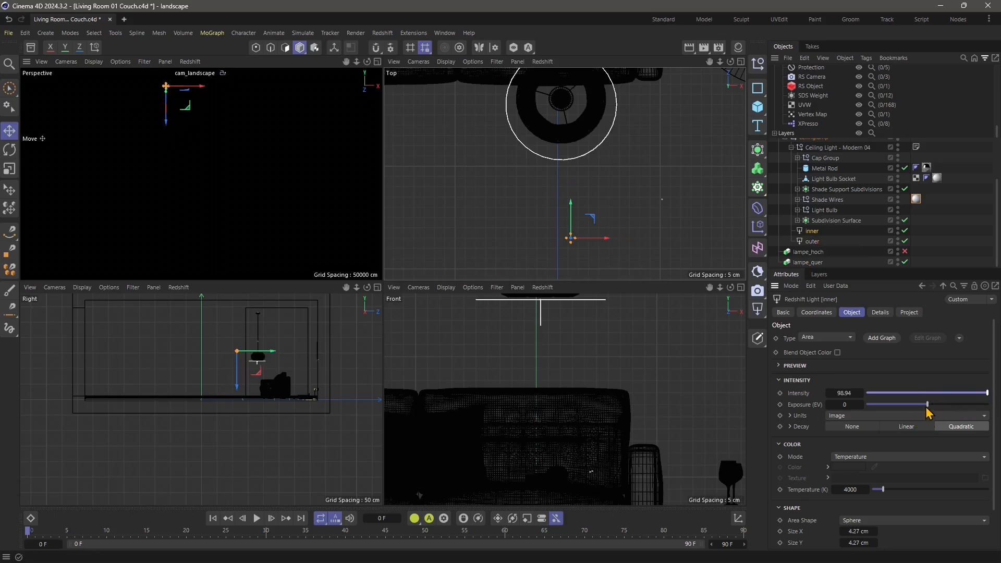
drag(927, 404, 959, 405)
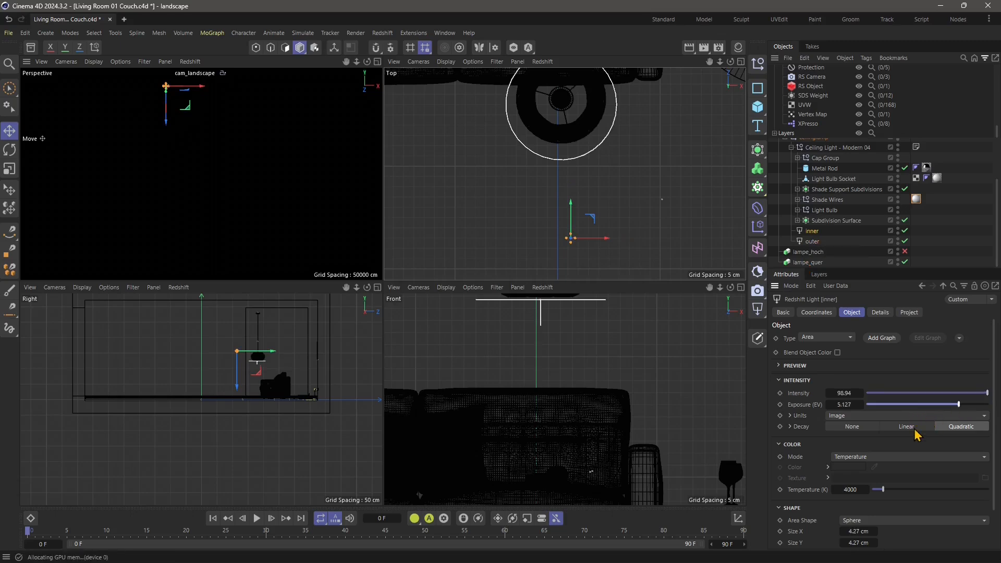
click(913, 429)
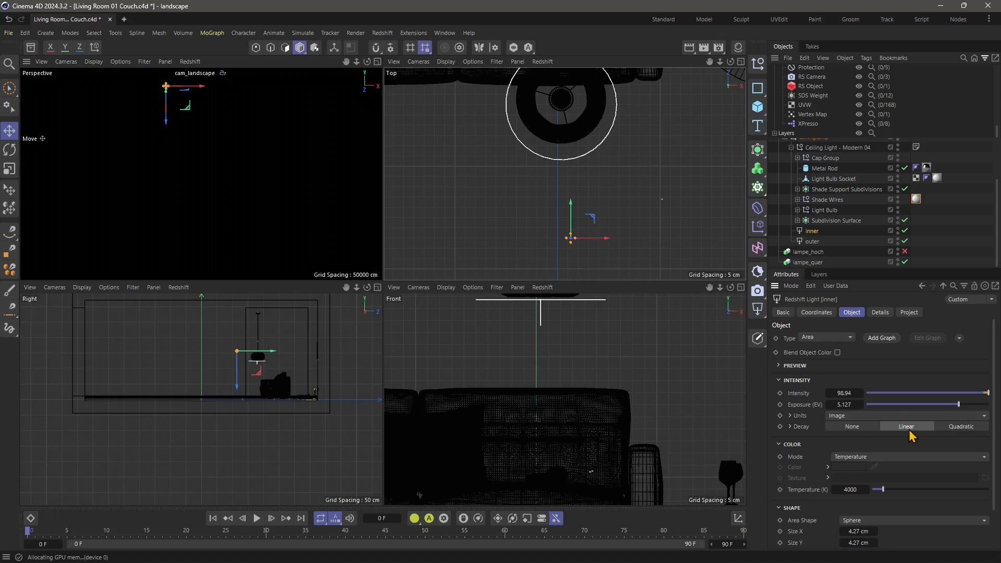
Switch the perspective view to the default camera and enlarge it to frame the couch and ceiling lamp from inside the room.
click(214, 139)
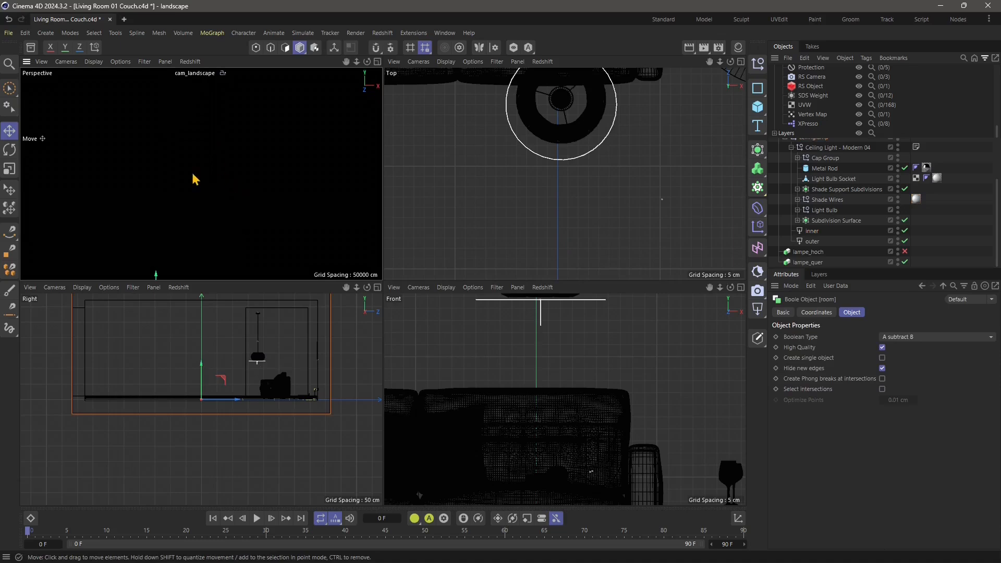
click(185, 73)
click(203, 85)
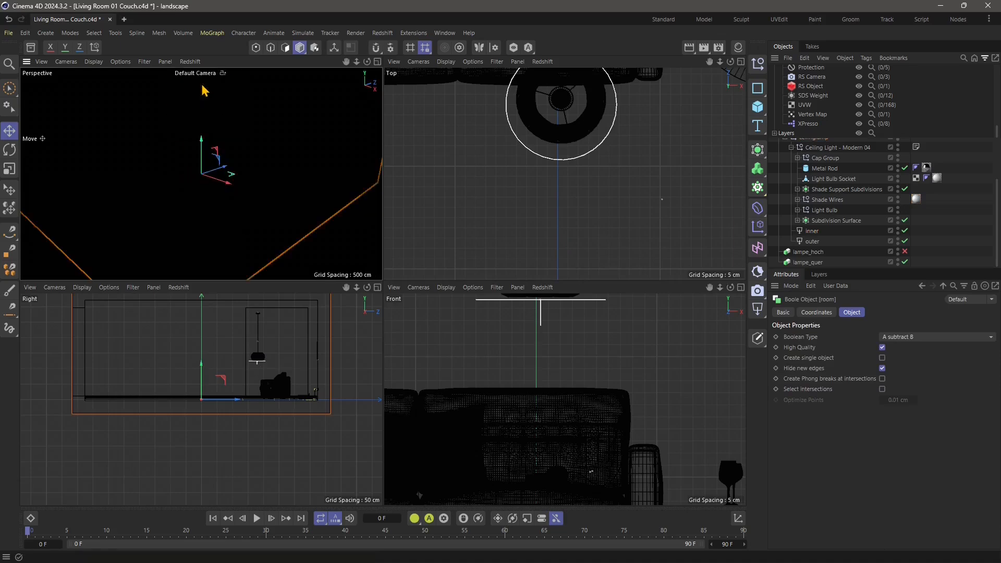
middle_click(161, 171)
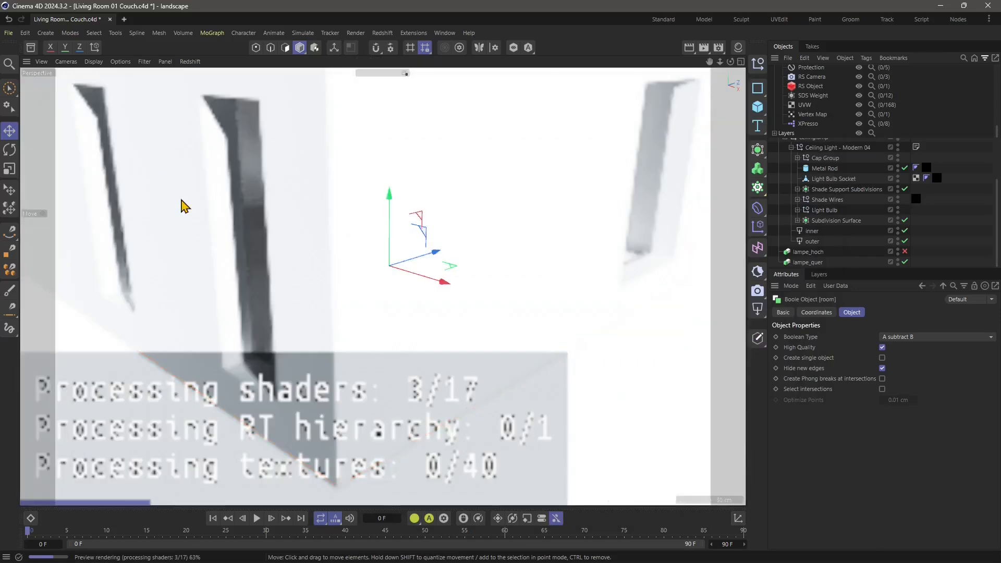
alt+drag(350, 284, 380, 271)
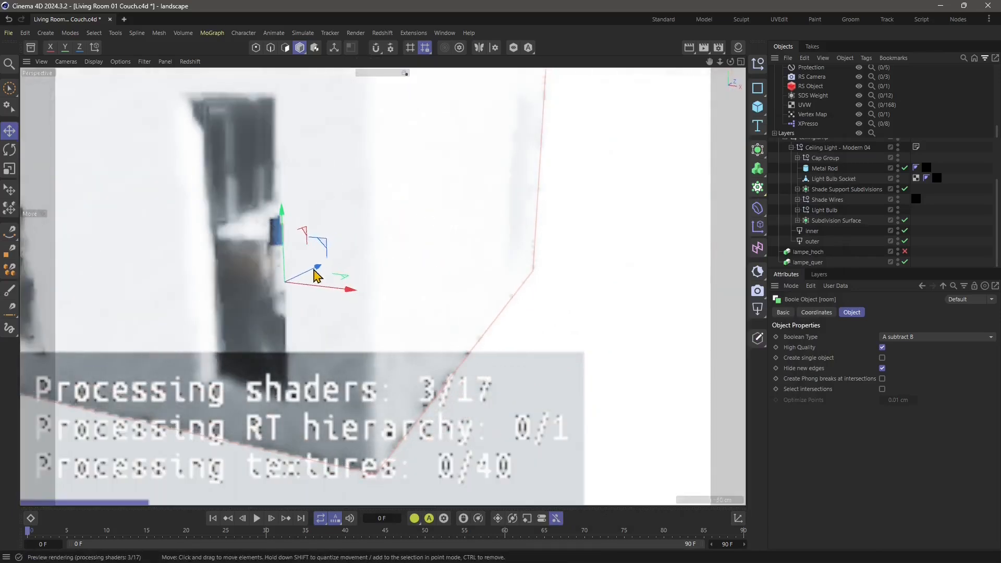
alt+drag(314, 271, 504, 269)
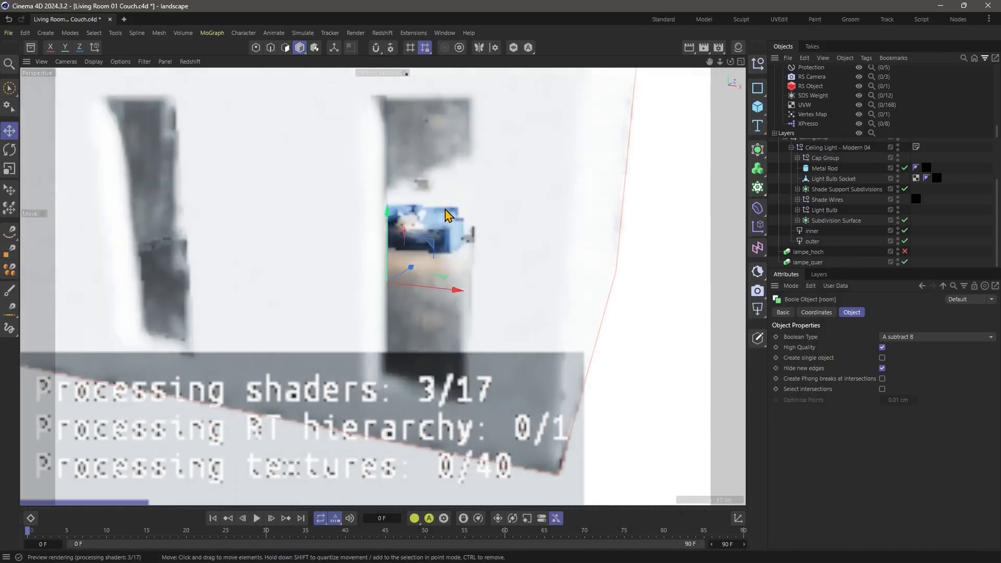
scroll(453, 211, up, 4)
scroll(454, 212, down, 5)
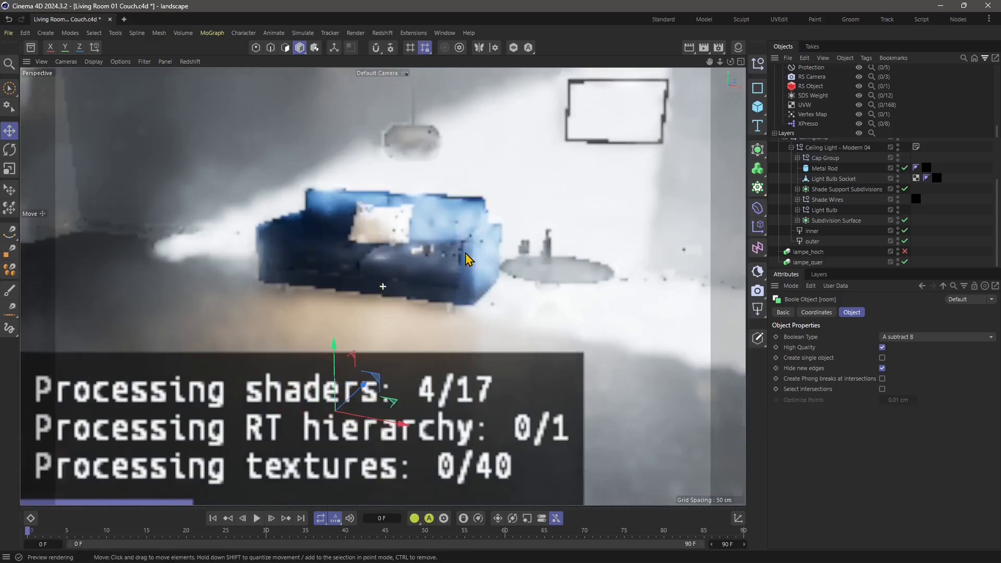
alt+drag(466, 259, 406, 262)
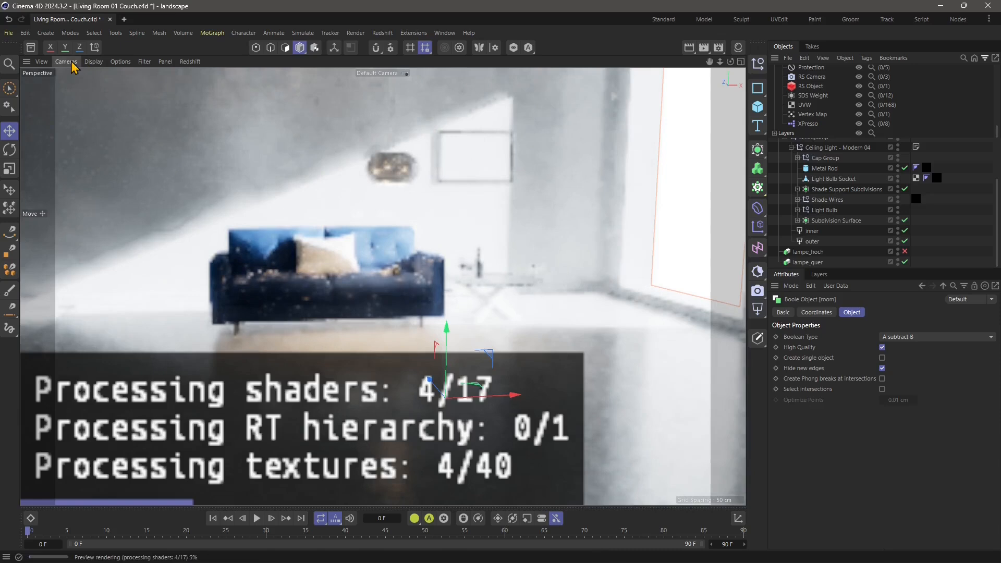
Raise the resolution of the Redshift IPR in the perspective view.
click(184, 62)
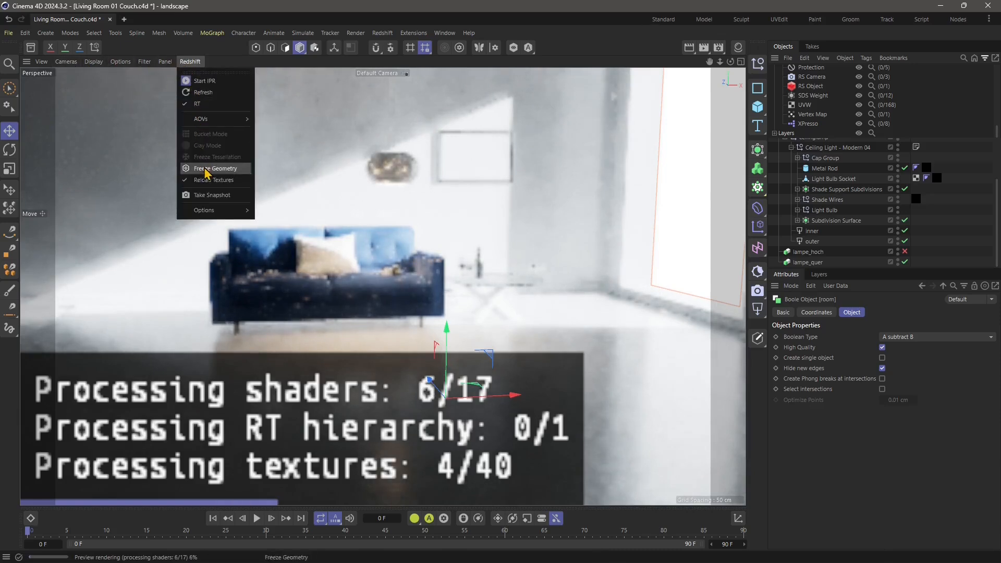
mouse_move(232, 211)
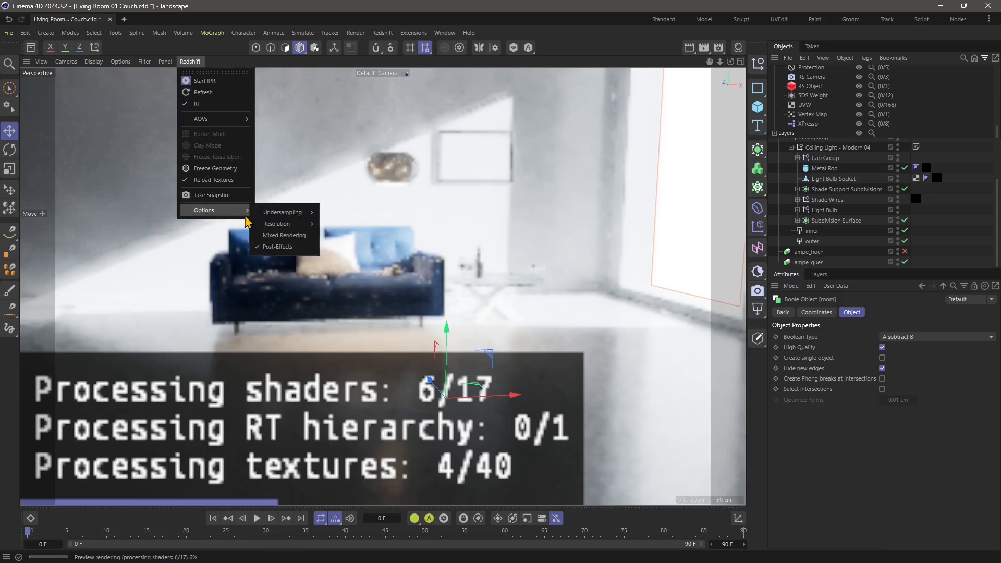
click(292, 235)
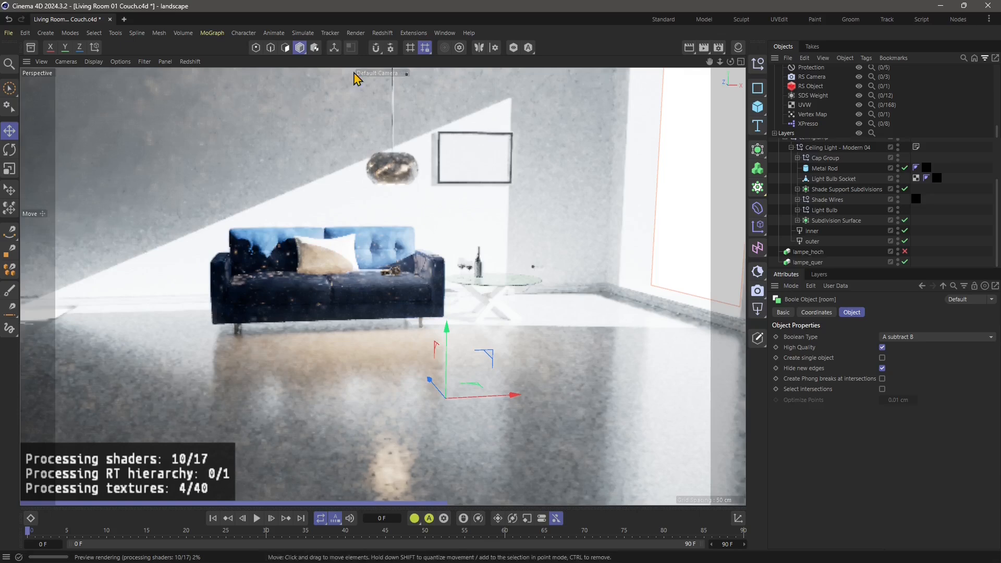
Open the Redshift RenderView and replace the viewport's Redshift IPR with Quick Shading display.
click(384, 33)
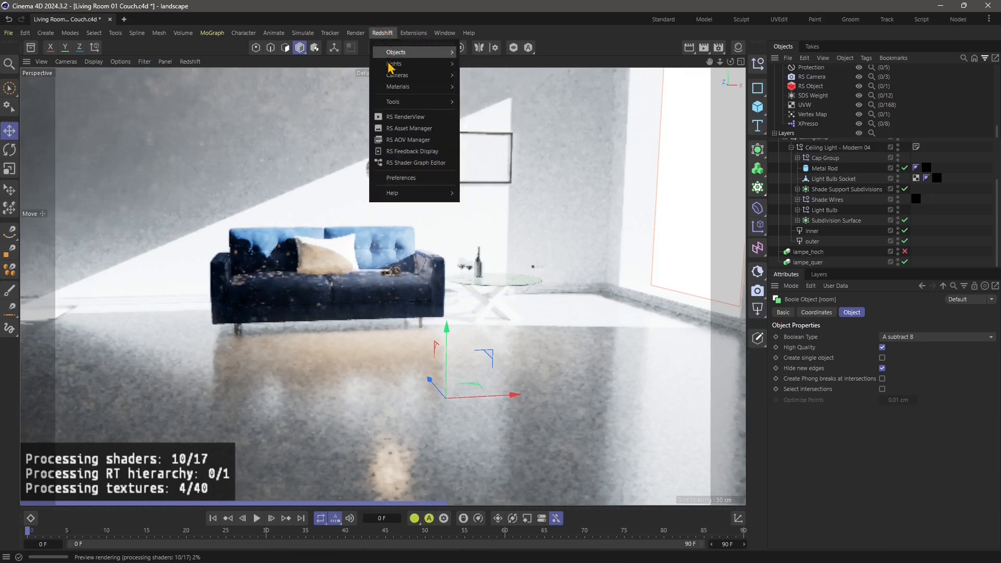
click(406, 123)
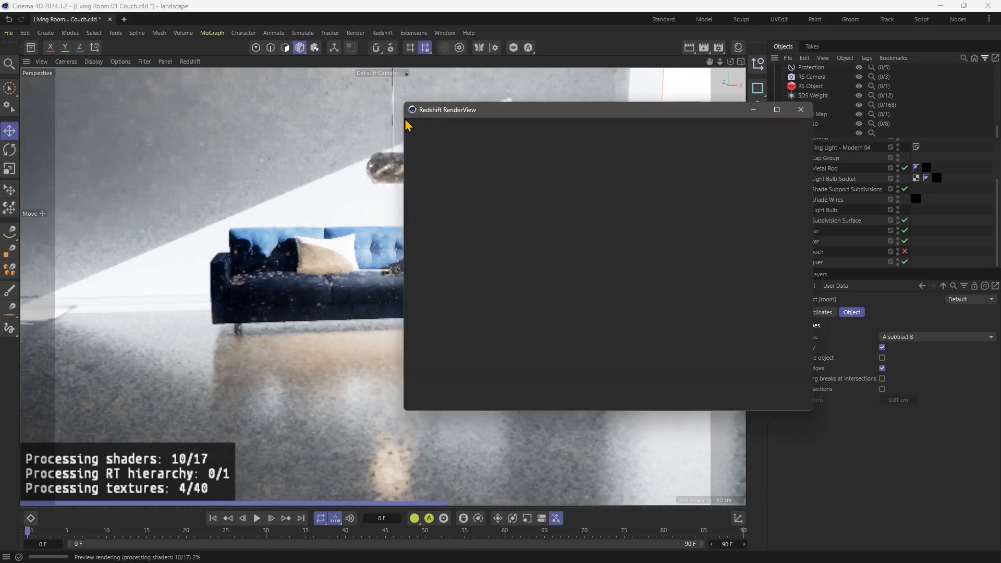
click(117, 64)
mouse_move(95, 62)
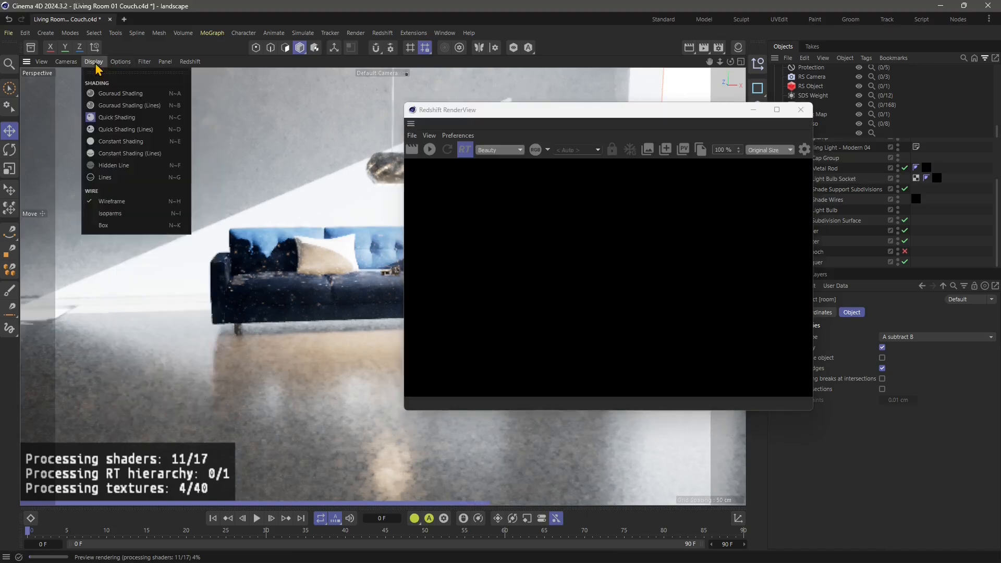
click(104, 120)
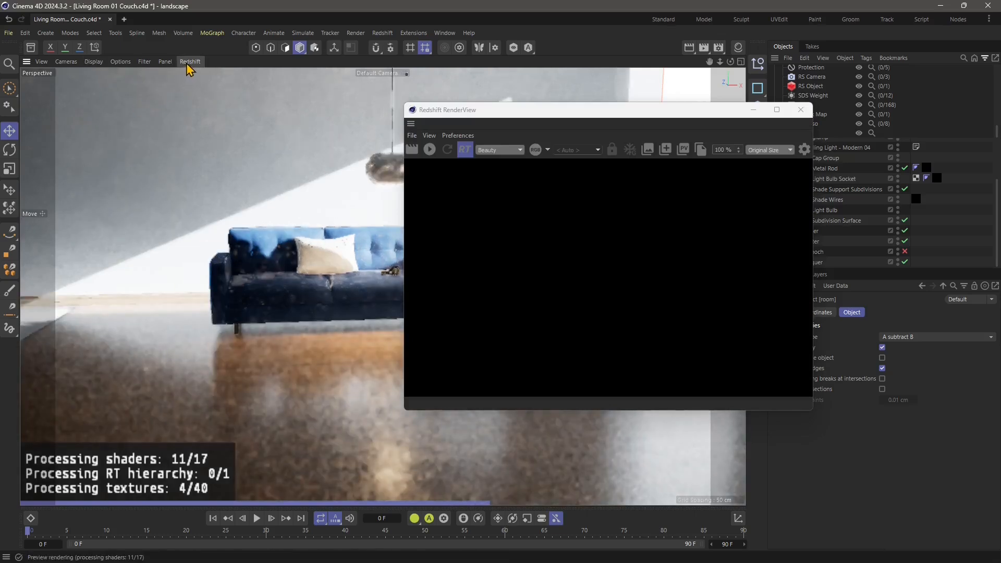
click(190, 62)
click(196, 82)
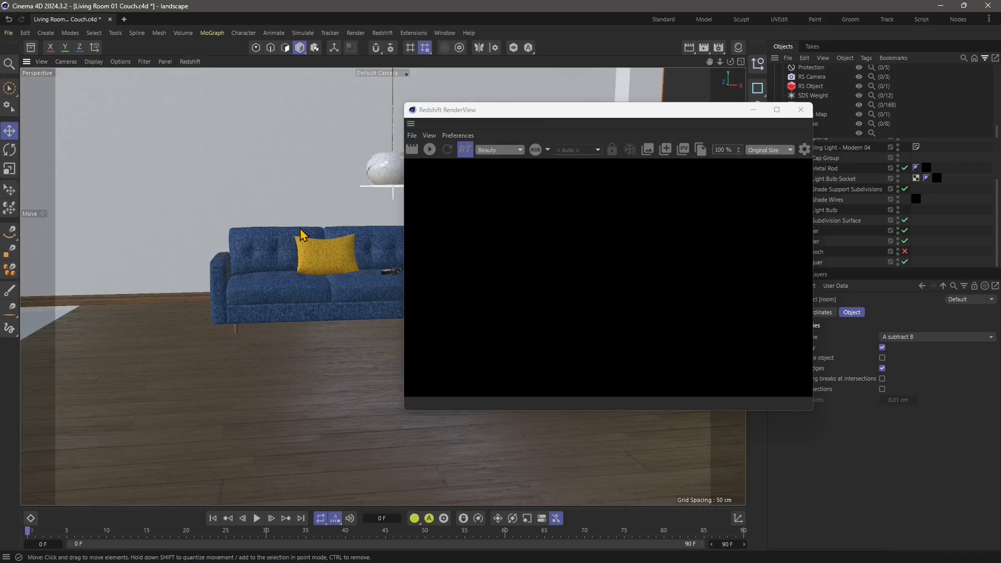
Preview the scene in the Redshift RenderView at 50 % zoom and close the RenderView.
drag(538, 111, 562, 112)
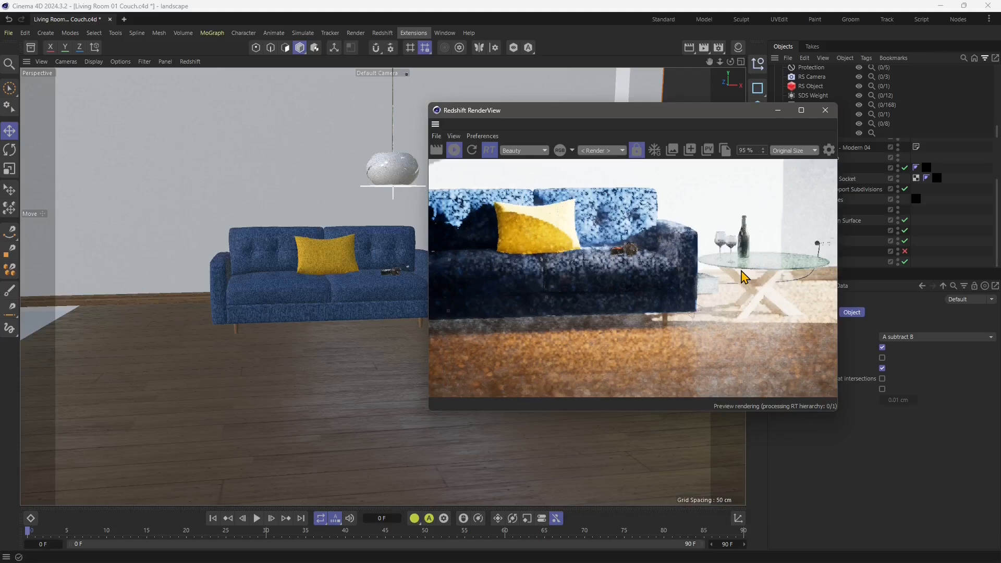
scroll(677, 276, down, 3)
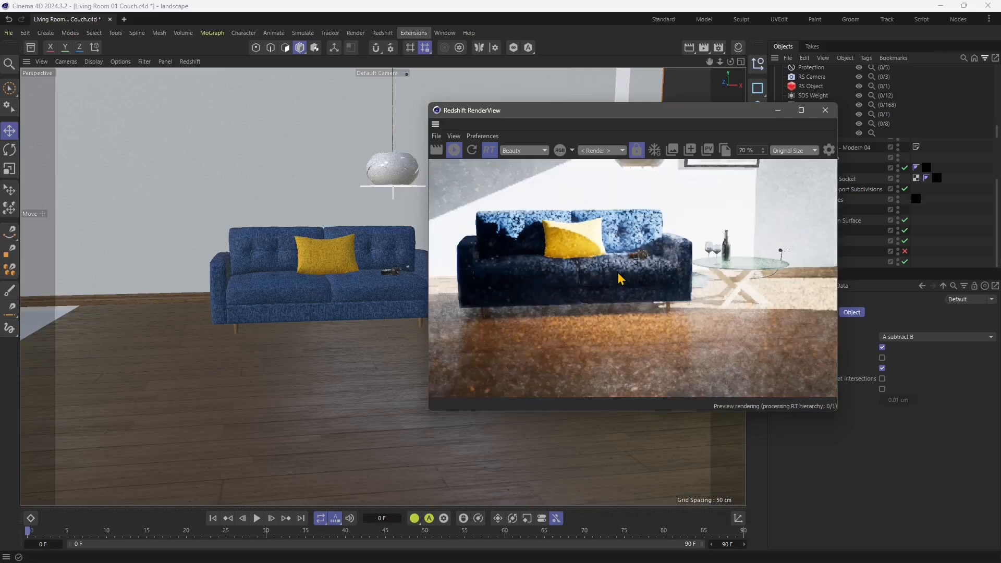
scroll(621, 279, down, 2)
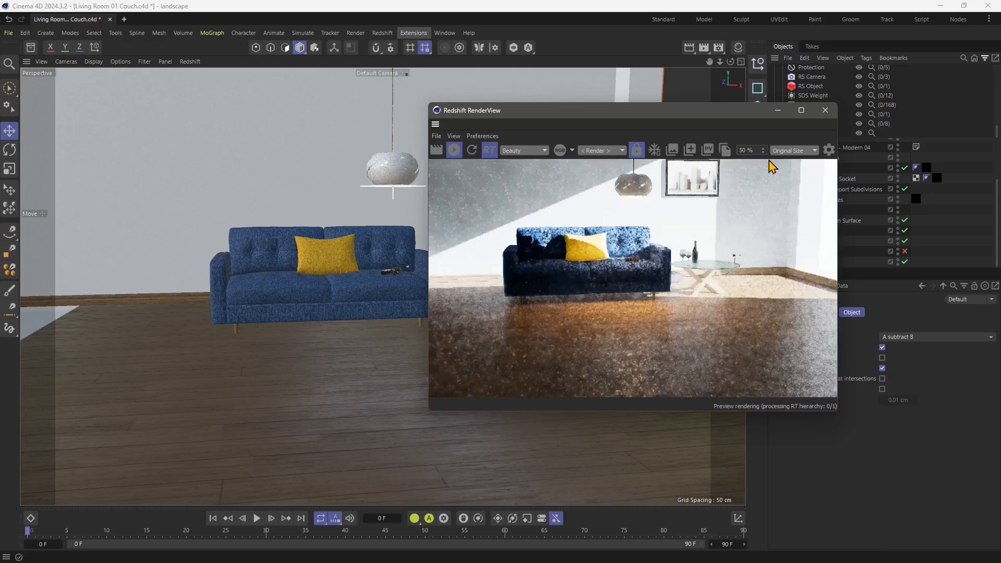
click(825, 111)
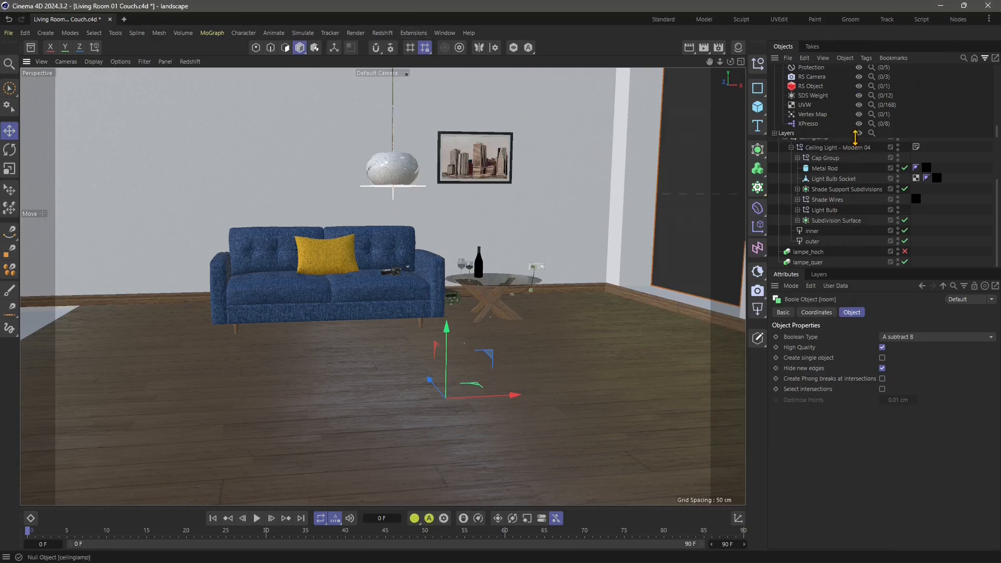
Get the object type filter list out of the way to show the scene's object hierarchy.
drag(856, 137, 858, 234)
scroll(847, 122, up, 5)
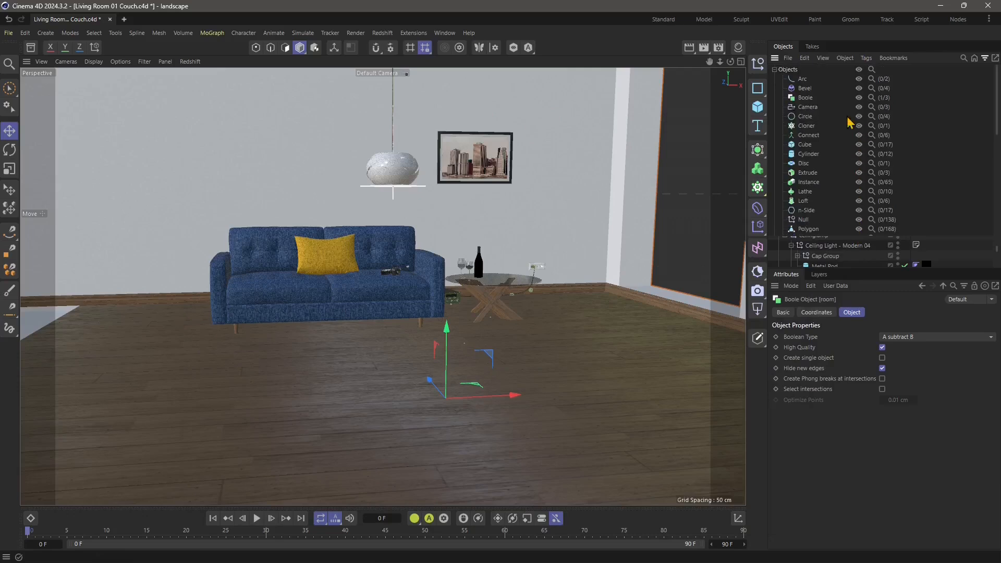
click(775, 70)
Hide the coffeetable_pos group containing the coffee table in both the viewport and the render.
click(481, 289)
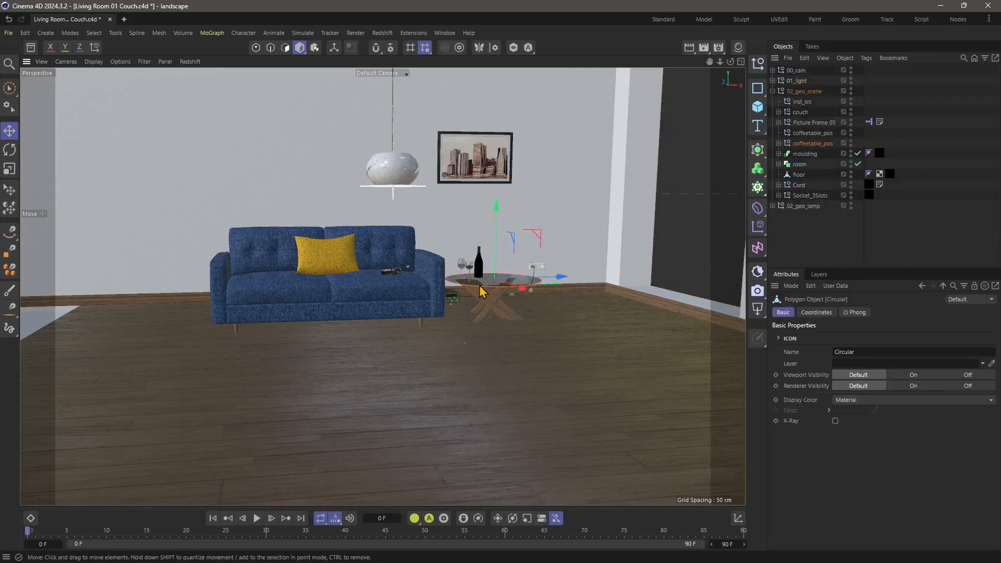
click(809, 145)
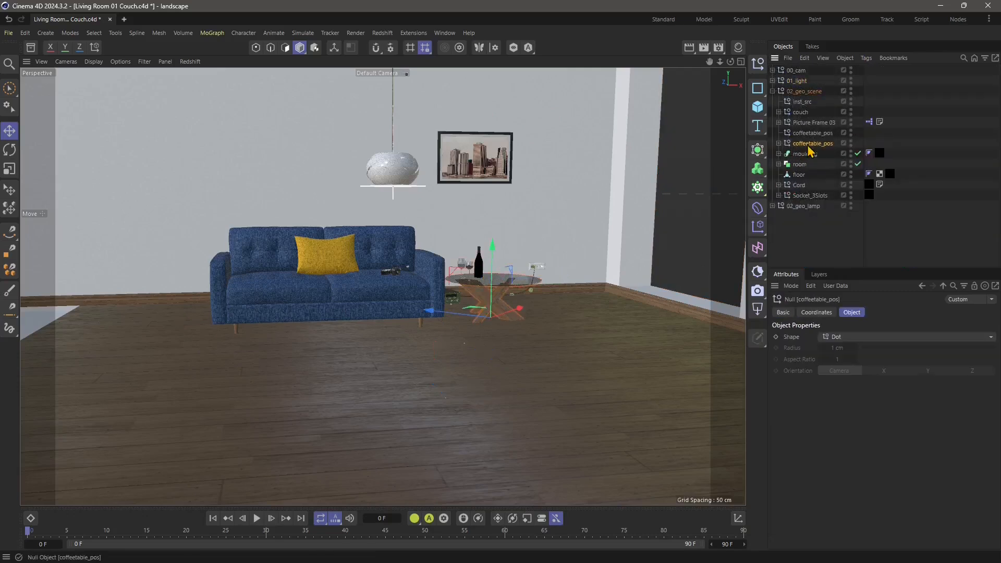
click(851, 141)
Hide the couch group and Picture Frame 03 in both the viewport and the render.
click(536, 269)
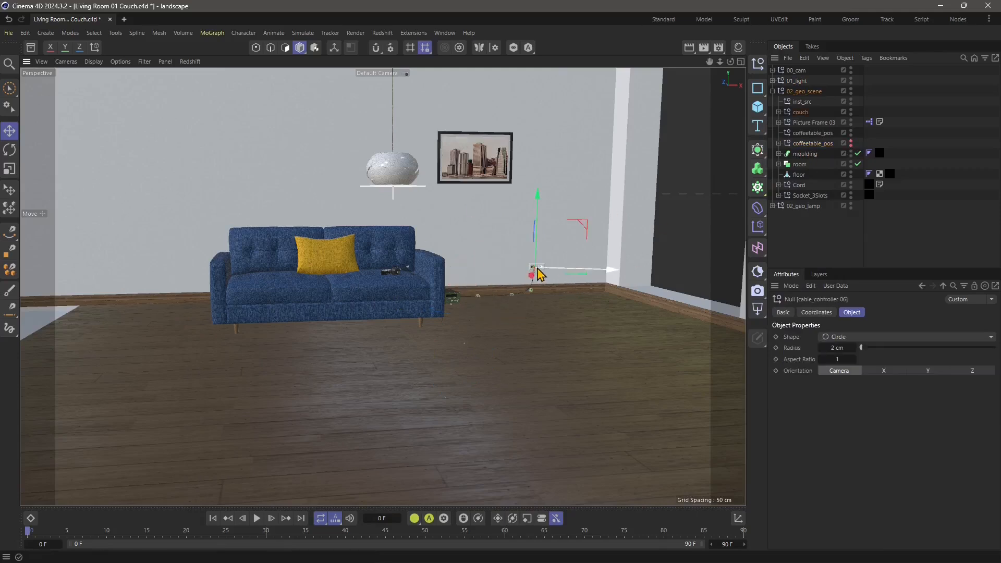
click(800, 113)
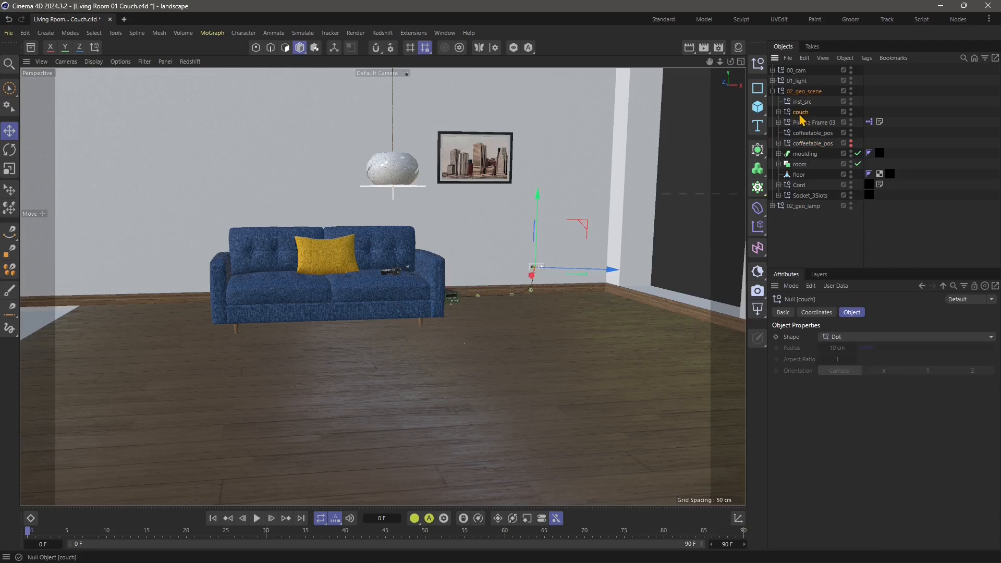
click(851, 111)
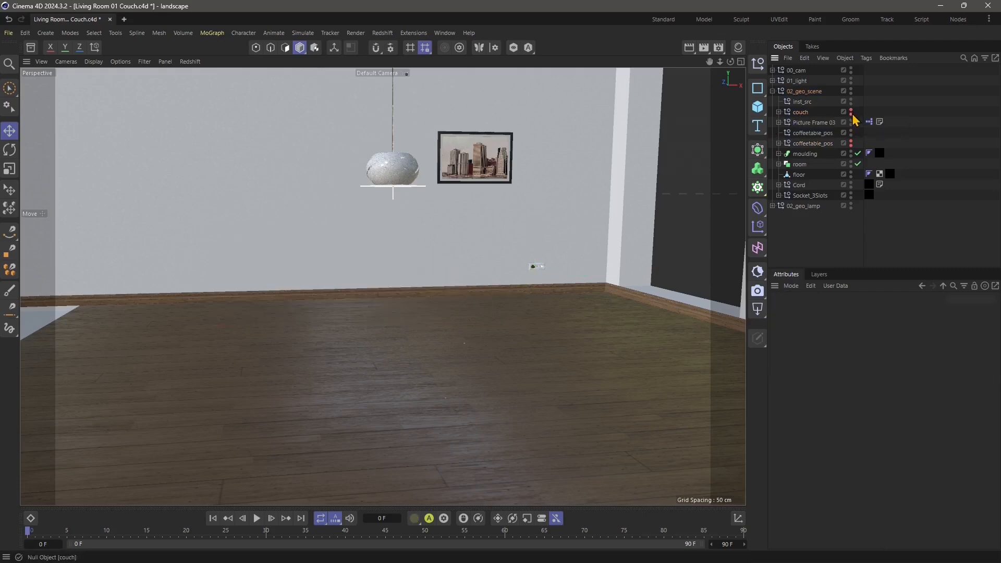
click(509, 165)
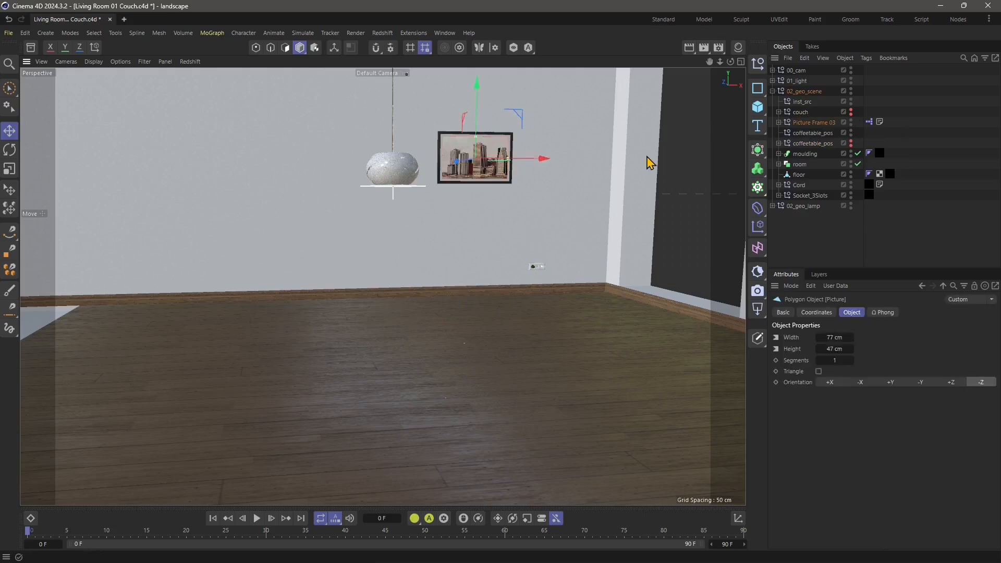
click(851, 123)
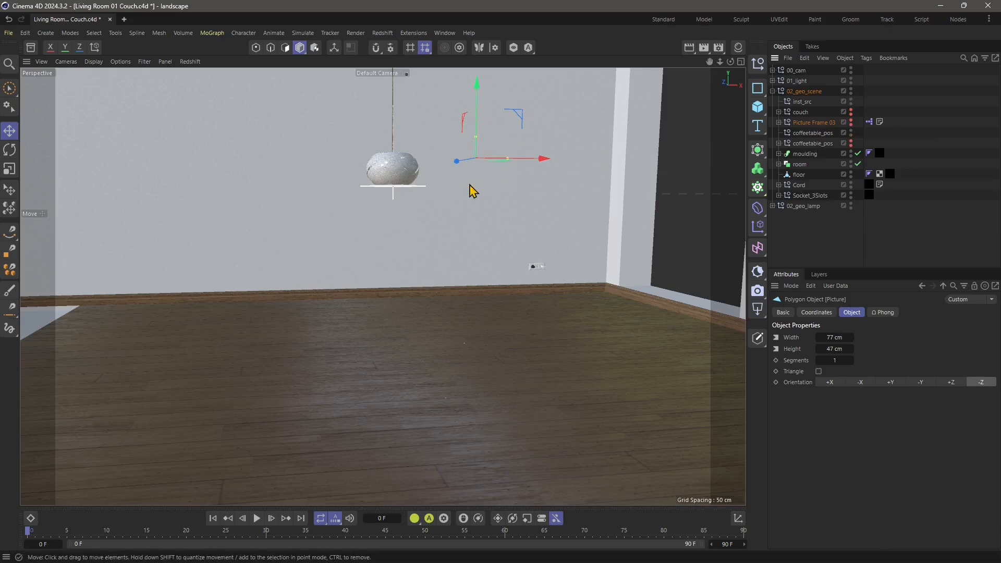
Select the room object and examine its walls and window openings from outside.
click(395, 195)
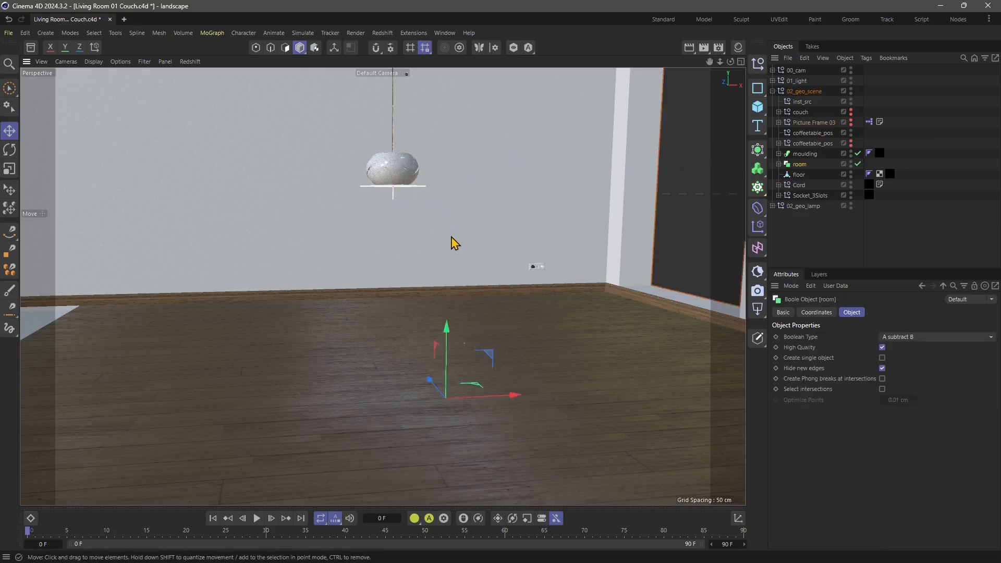
scroll(432, 215, up, 2)
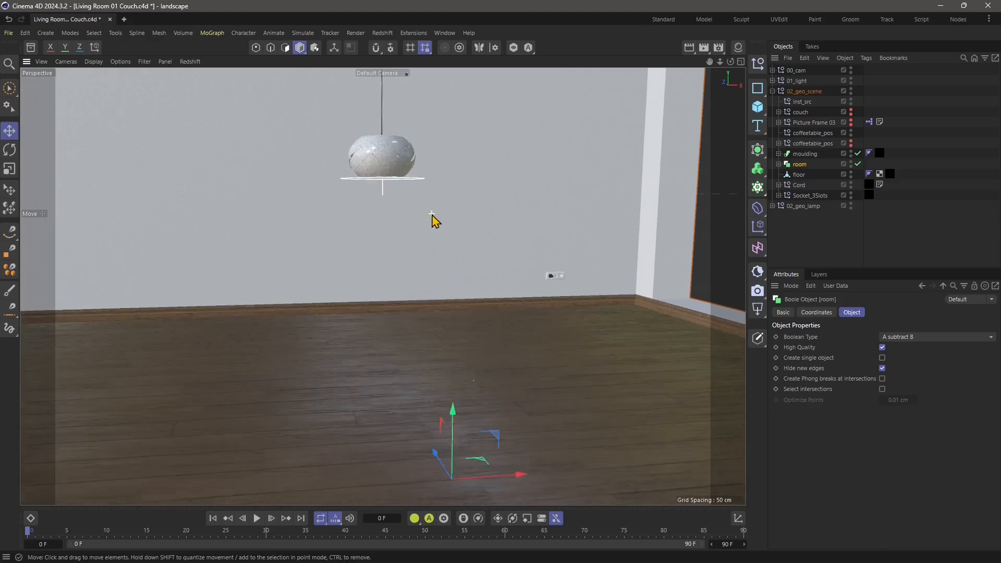
scroll(439, 232, up, 2)
alt+middle_drag(539, 286, 405, 315)
click(436, 307)
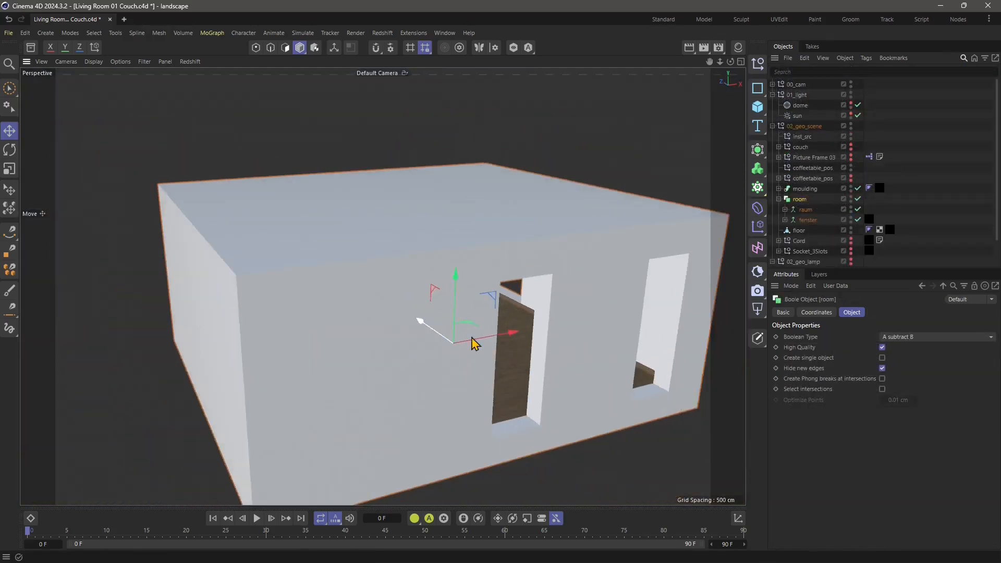
alt+drag(472, 338, 410, 368)
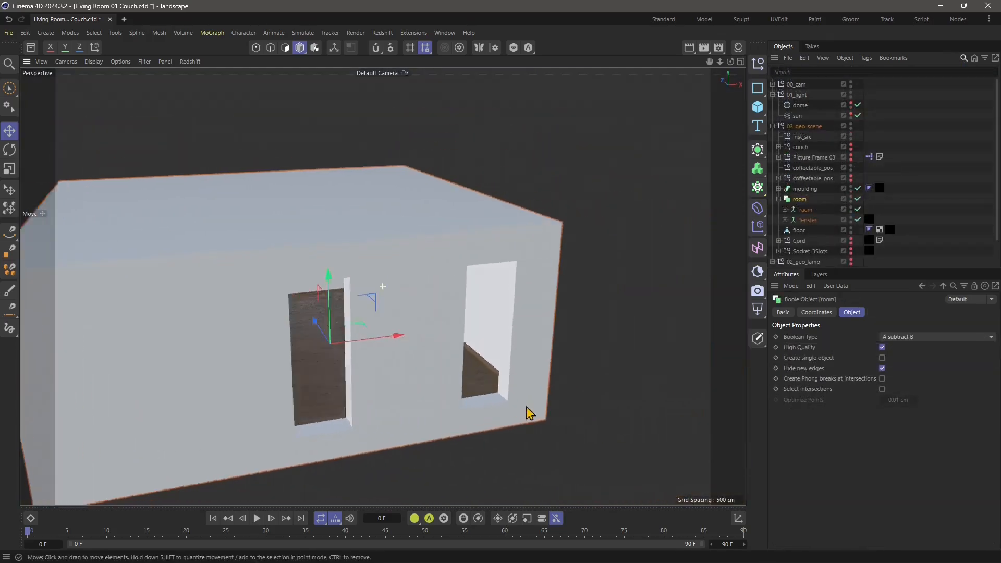
alt+drag(525, 406, 511, 405)
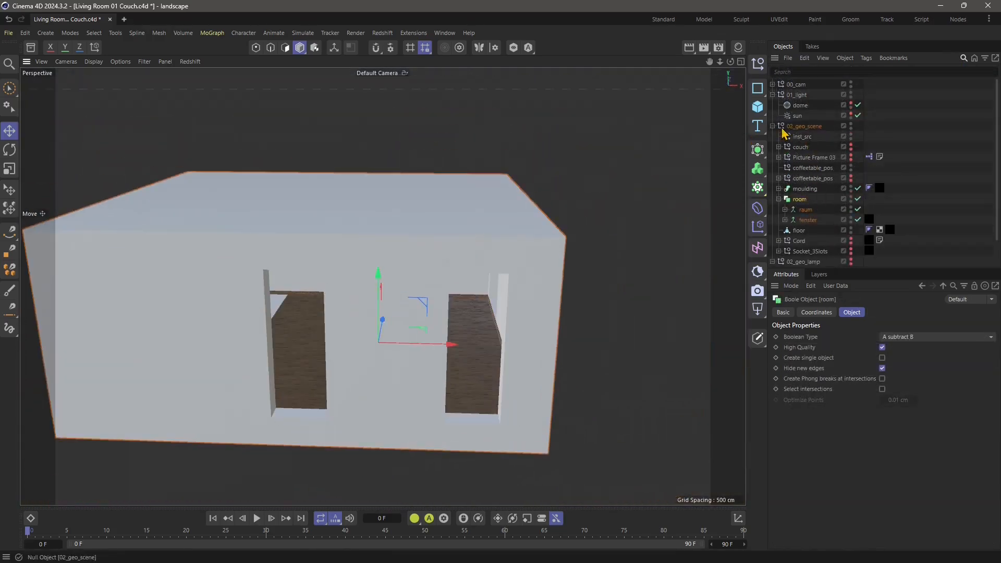
Disable the sun and dome lights in the 01_light group.
click(773, 127)
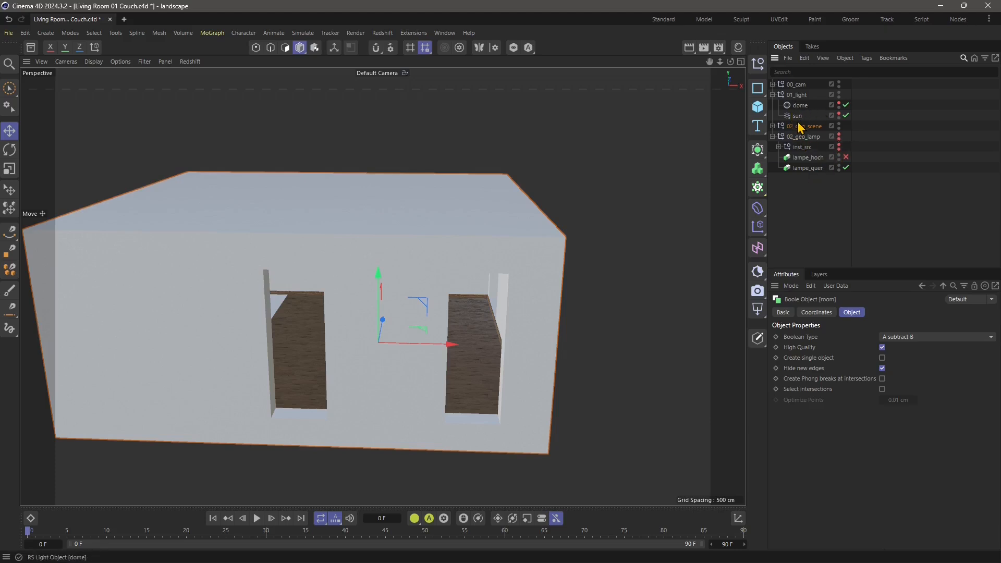
click(845, 116)
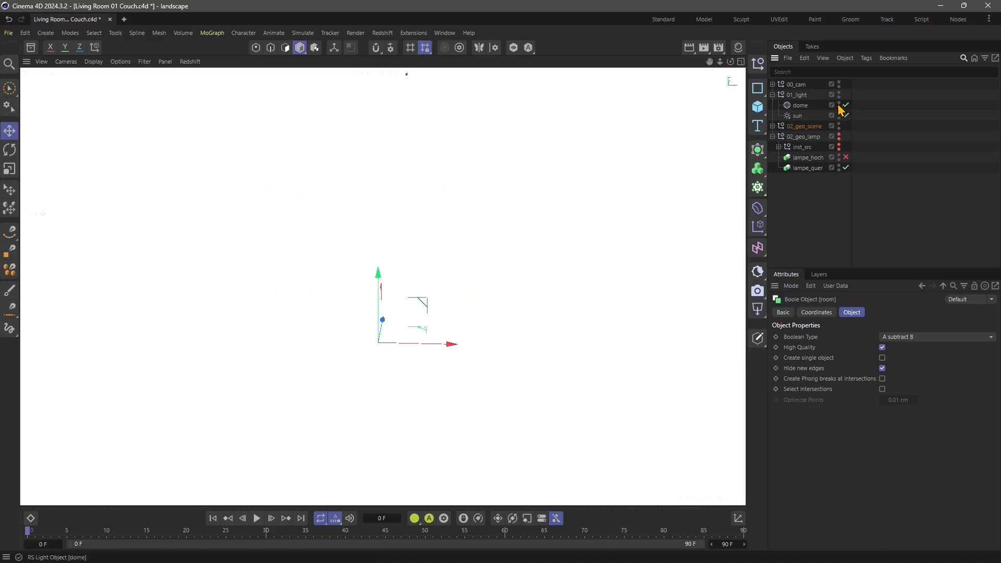
click(844, 114)
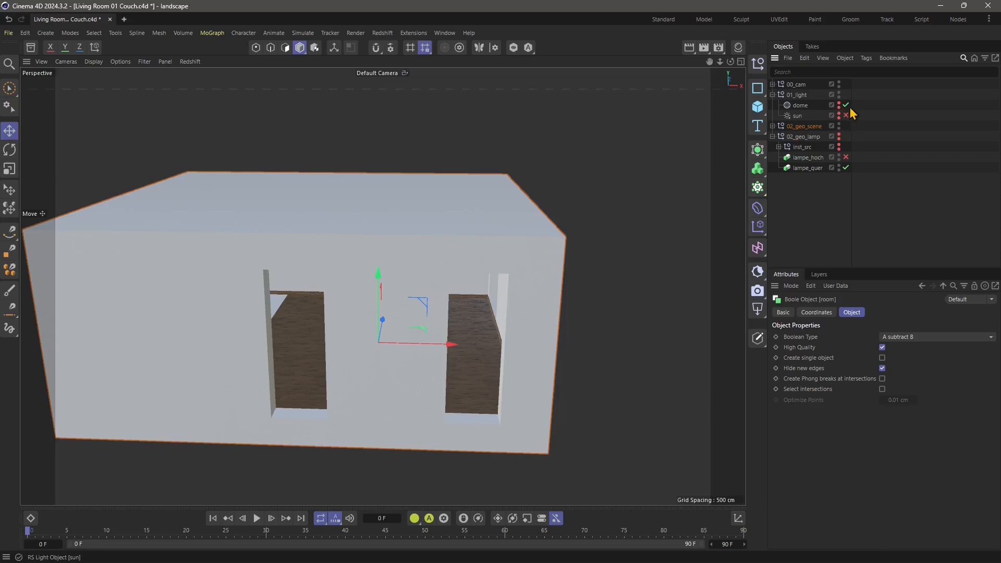
click(845, 105)
Examine the room closely through its openings and from farther outside.
scroll(418, 313, up, 5)
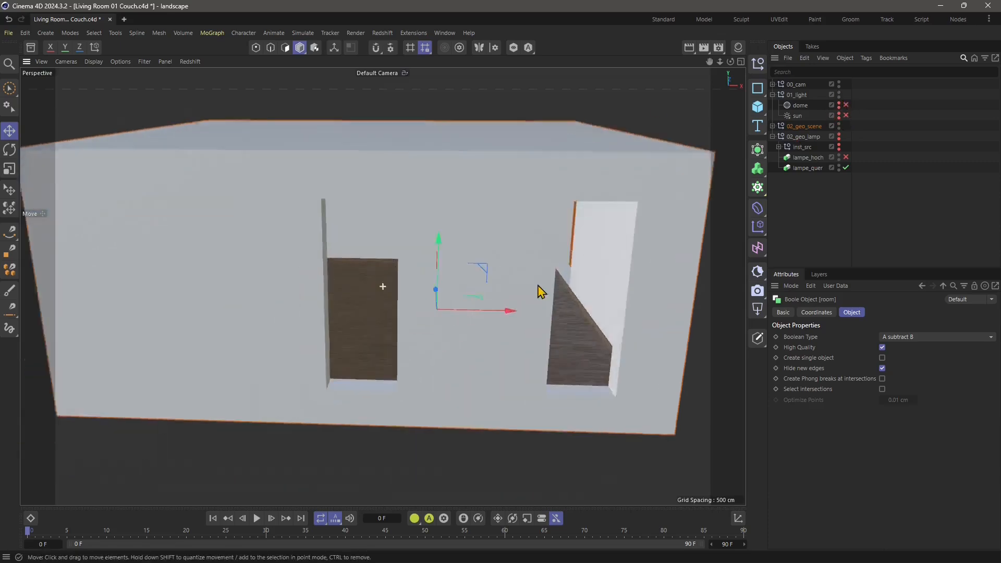
scroll(491, 280, up, 8)
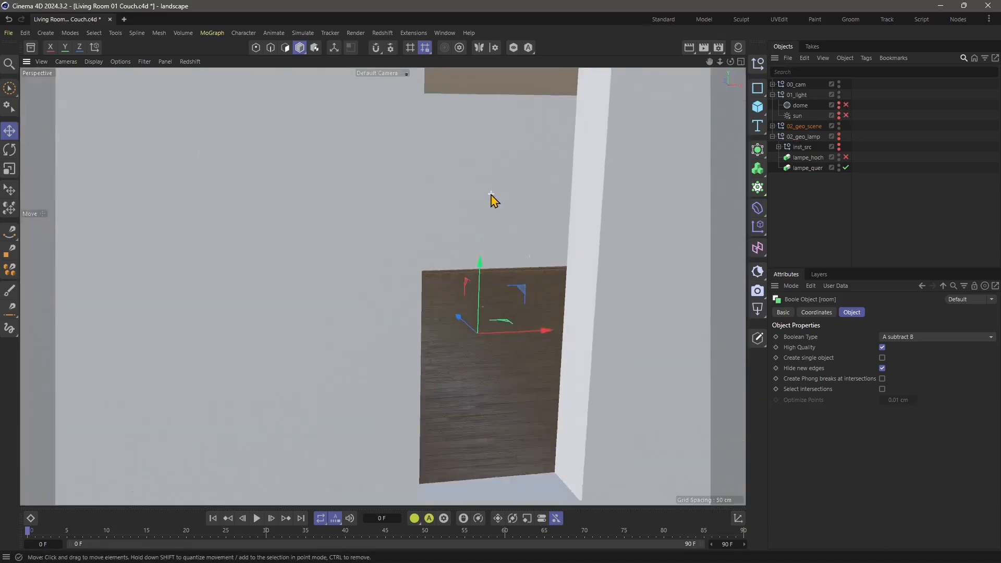
scroll(492, 195, up, 3)
alt+middle_drag(481, 249, 496, 294)
alt+drag(493, 300, 458, 298)
scroll(453, 334, down, 2)
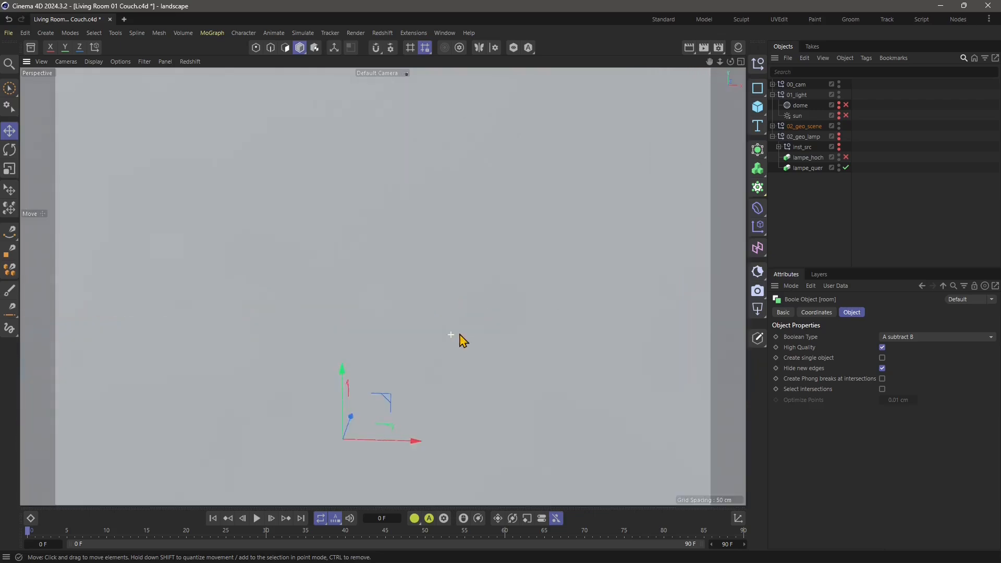
scroll(460, 336, down, 8)
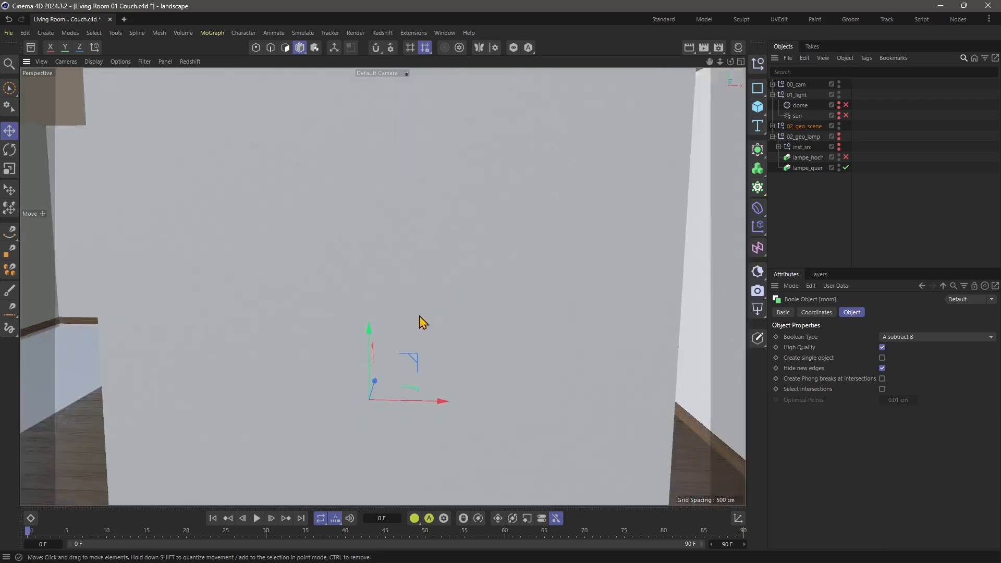
scroll(423, 323, down, 6)
alt+drag(424, 324, 399, 286)
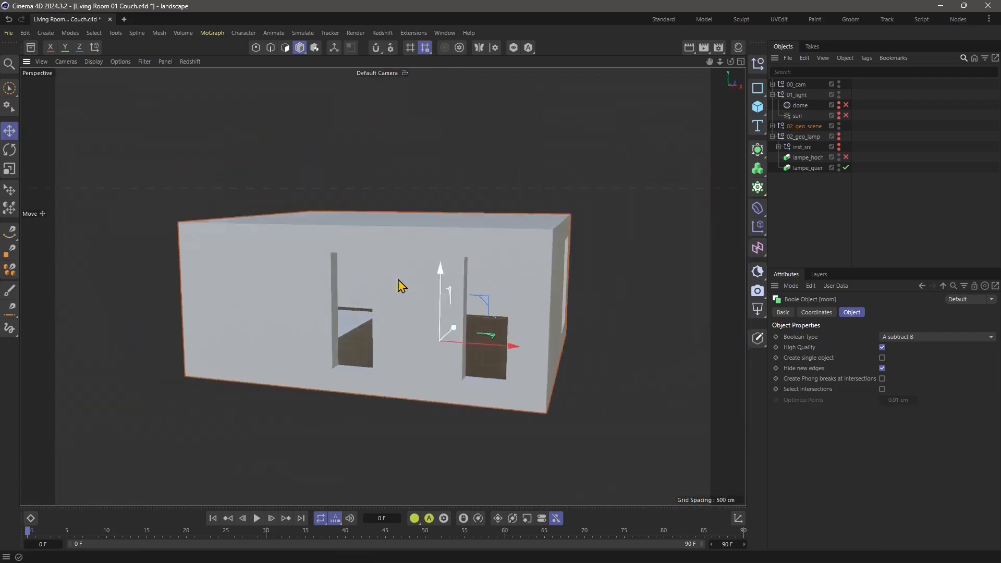
Start the Redshift IPR in the perspective view from inside the room, facing the back wall and window.
scroll(400, 286, up, 10)
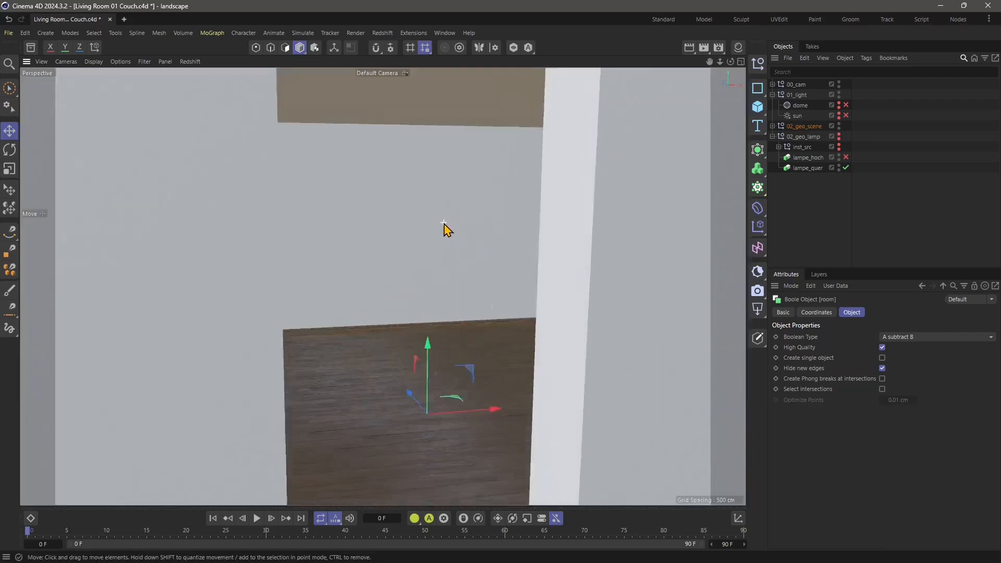
scroll(444, 223, up, 5)
alt+drag(382, 286, 456, 323)
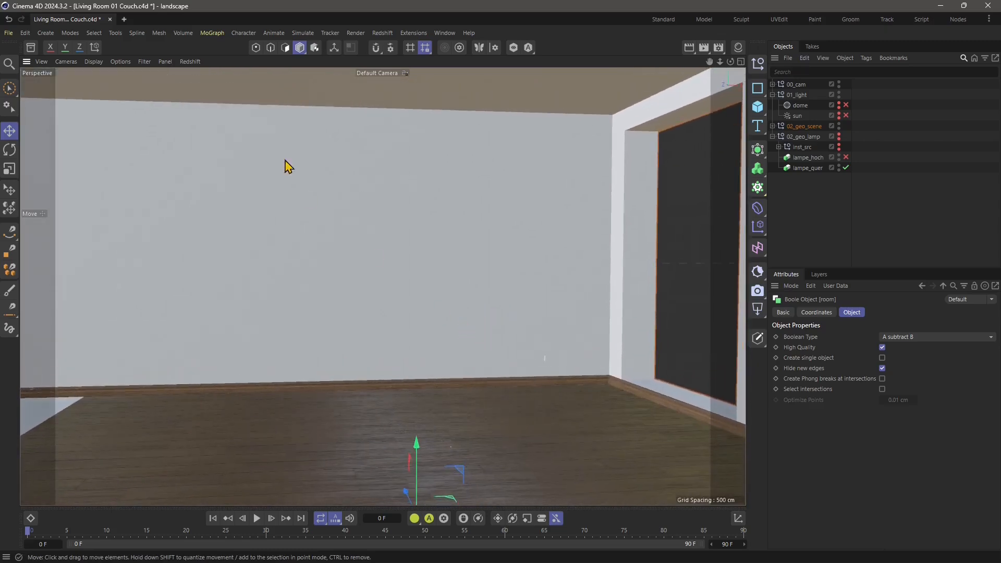
click(191, 62)
click(208, 81)
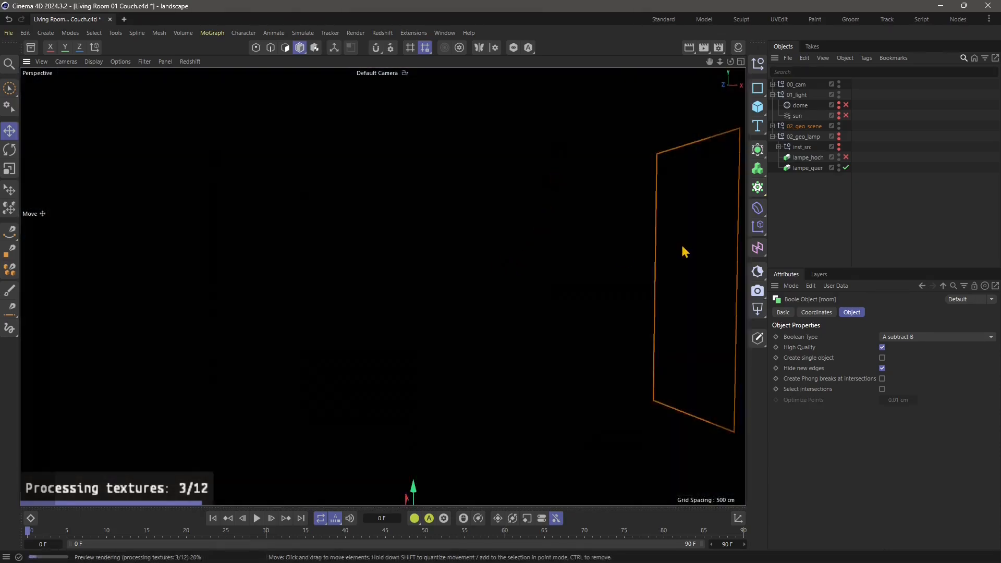
Delete the 01_light and 00_cam groups from the scene.
click(803, 106)
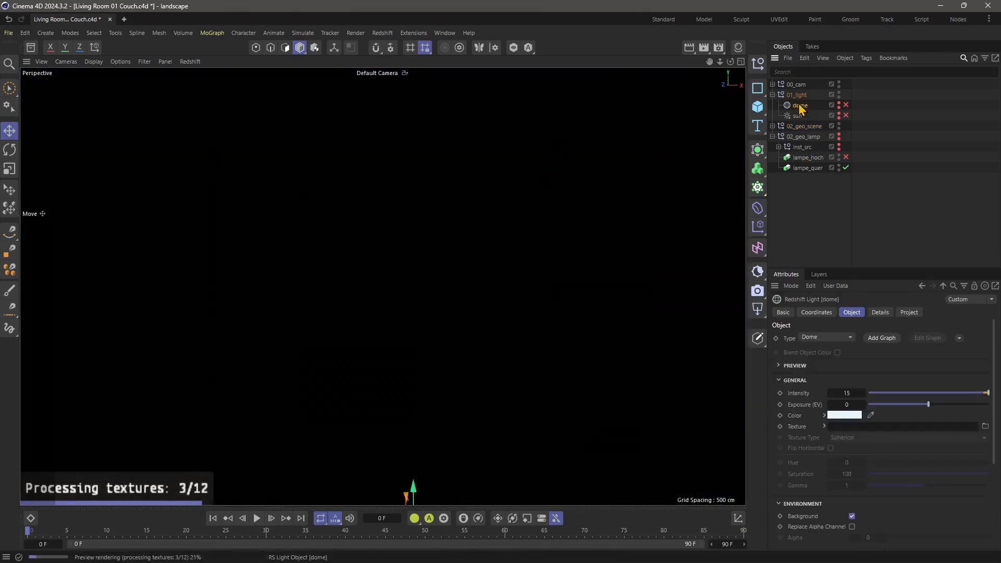
click(775, 95)
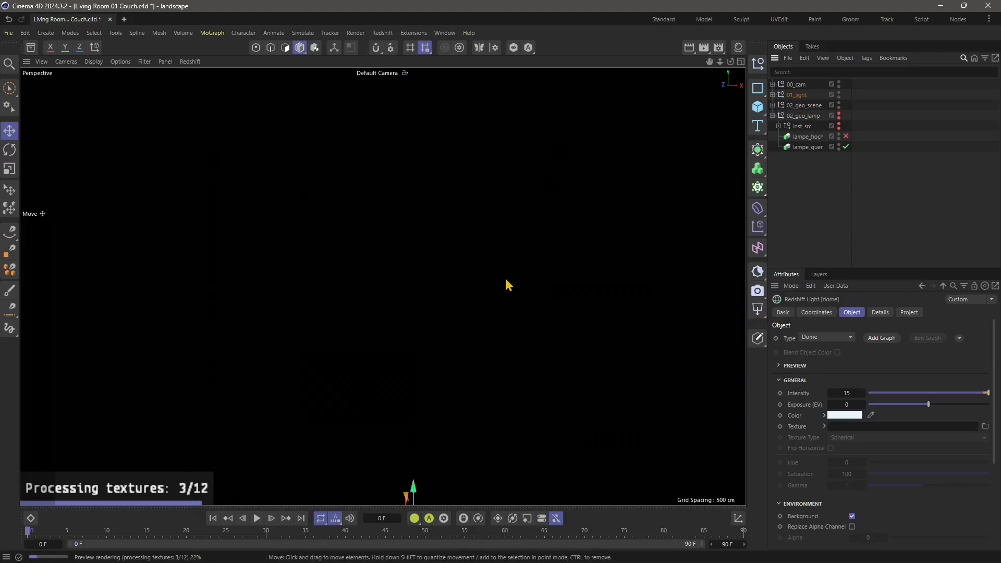
click(797, 97)
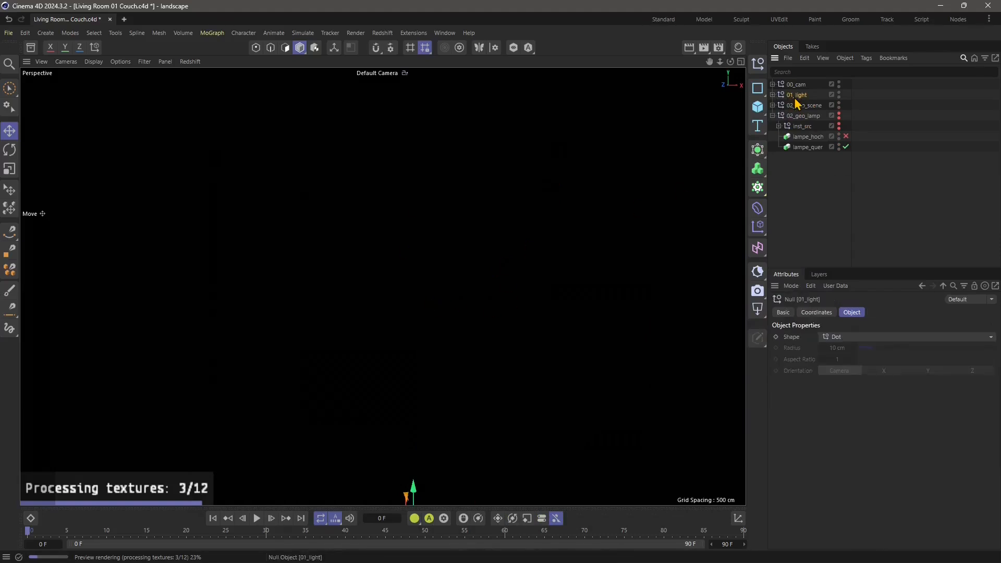
key(Delete)
click(800, 86)
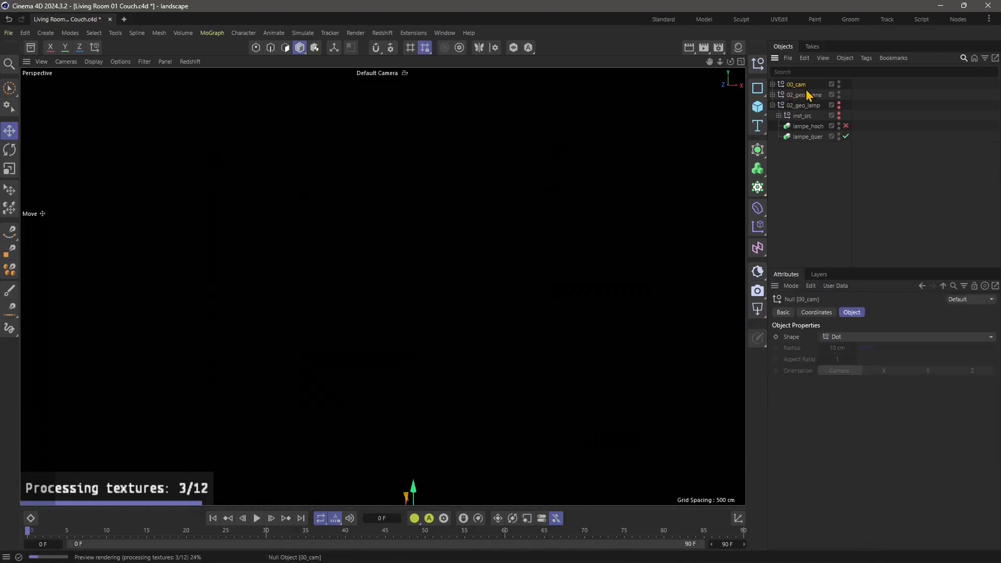
key(Delete)
Strip the scene down to the 02_geo_scene group with its room, moulding and floor, removing the lamp group, couch, picture frame, cord and socket.
click(806, 87)
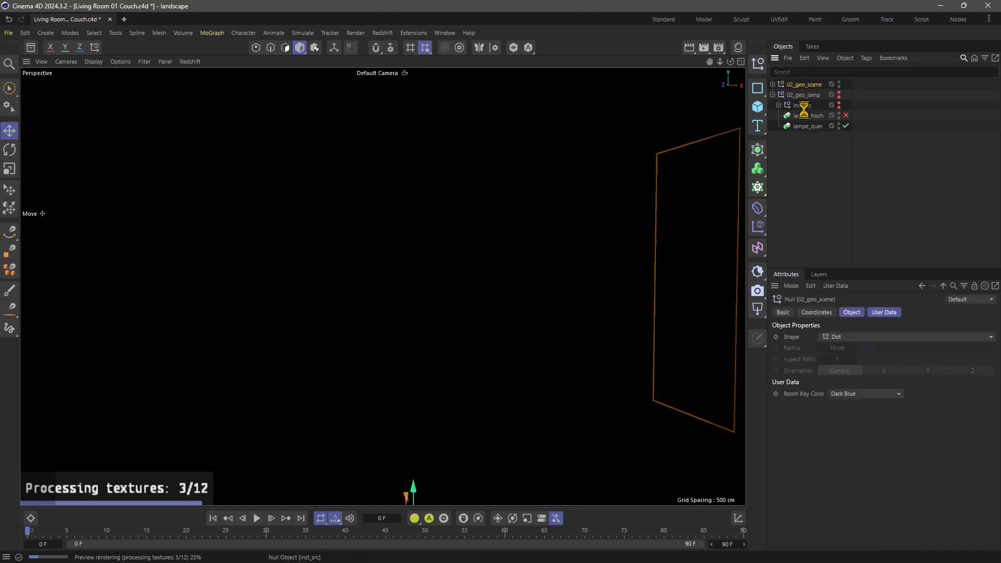
key(Delete)
click(805, 86)
key(Delete)
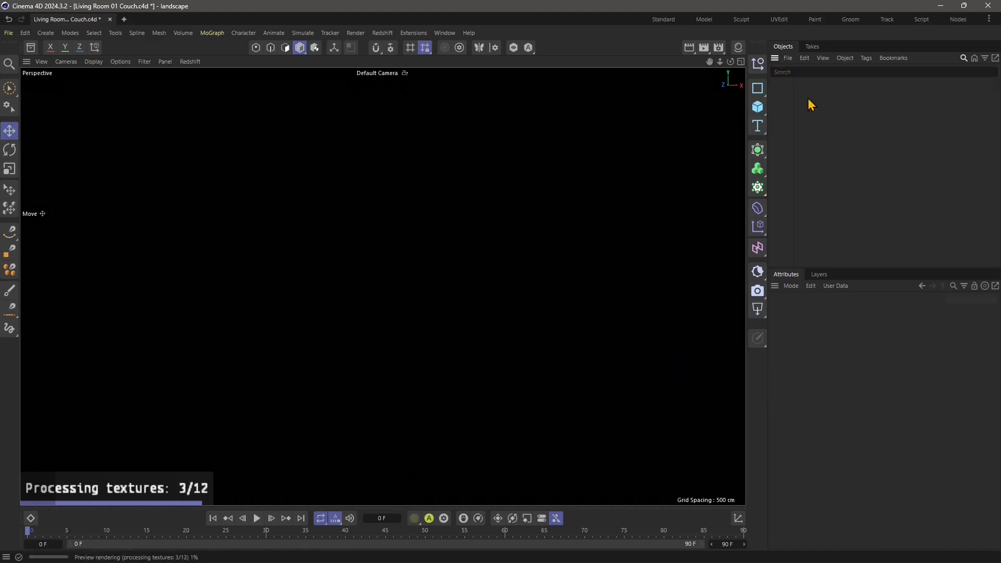
key(ctrl+z)
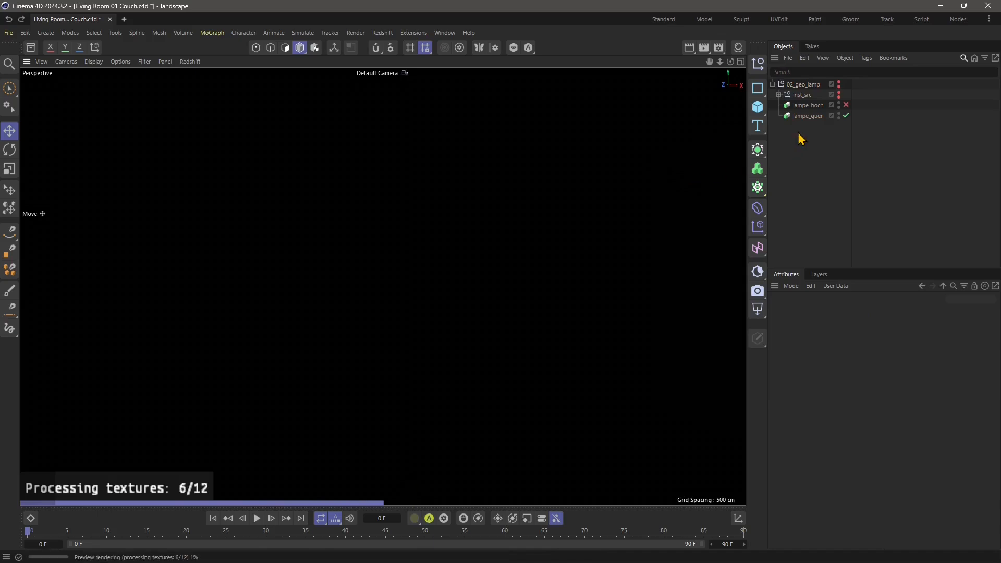
key(ctrl+z)
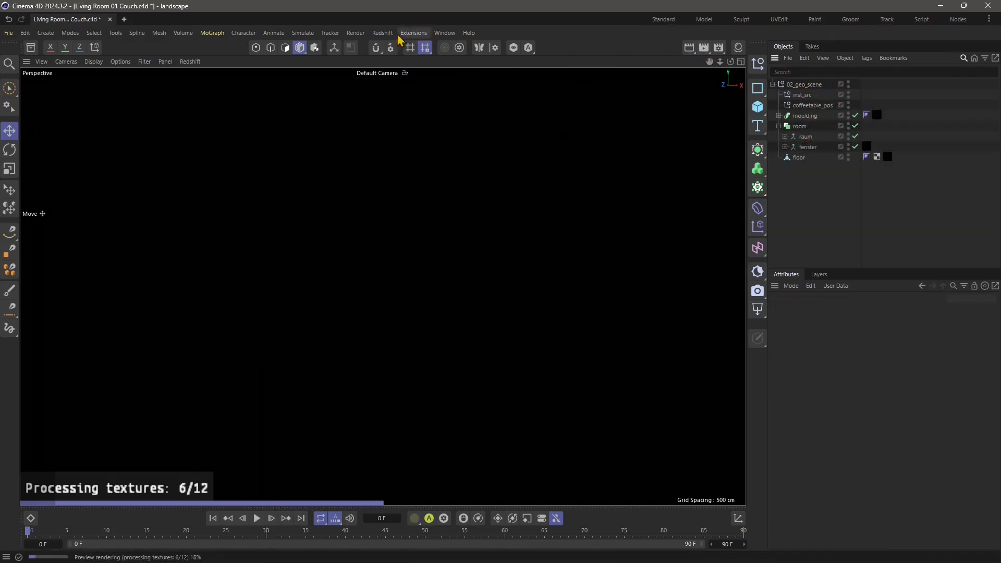
Add a Redshift dome light to the scene.
click(381, 34)
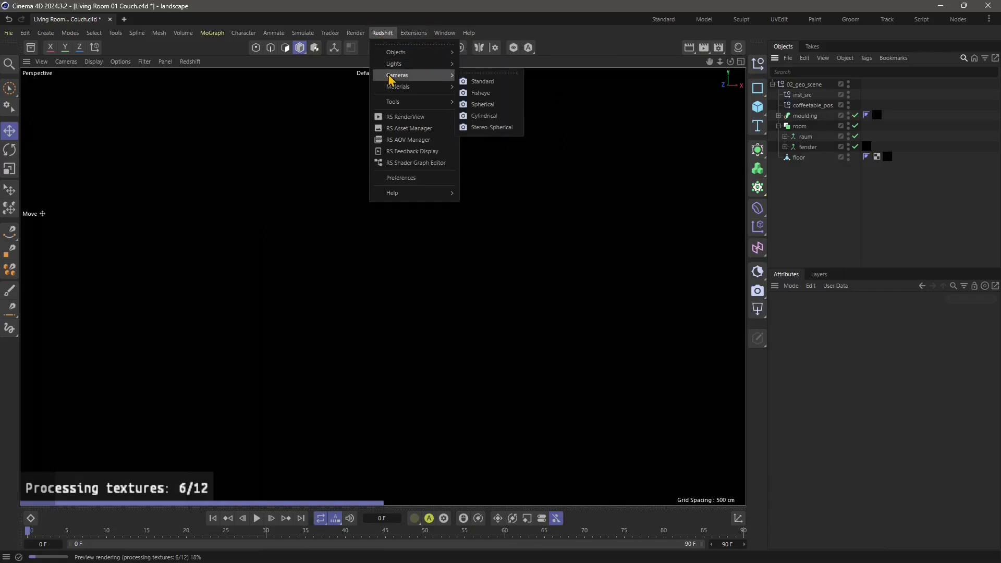
mouse_move(394, 67)
click(485, 116)
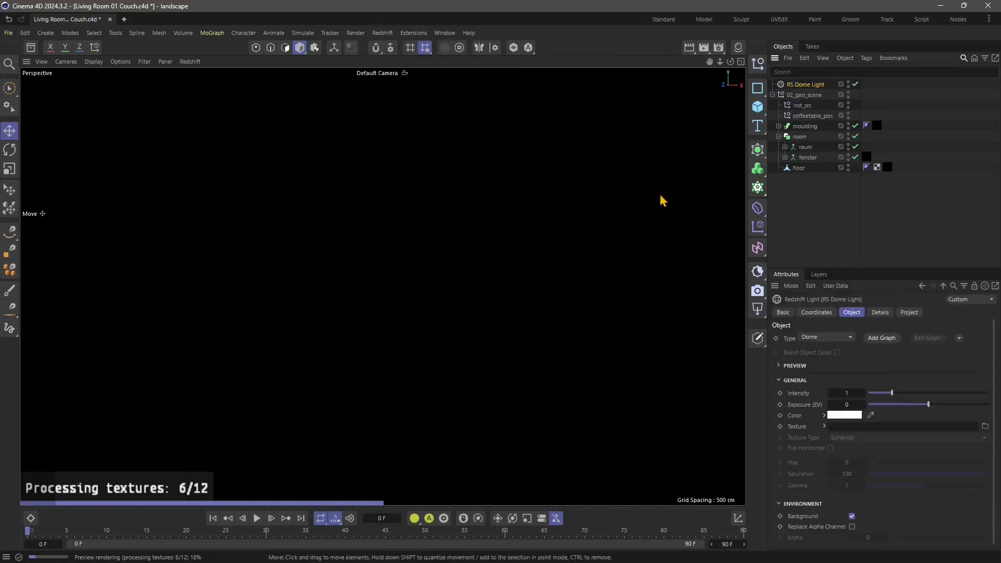
Show the room in the four-view layout with its whole plan framed in the top view.
middle_click(545, 336)
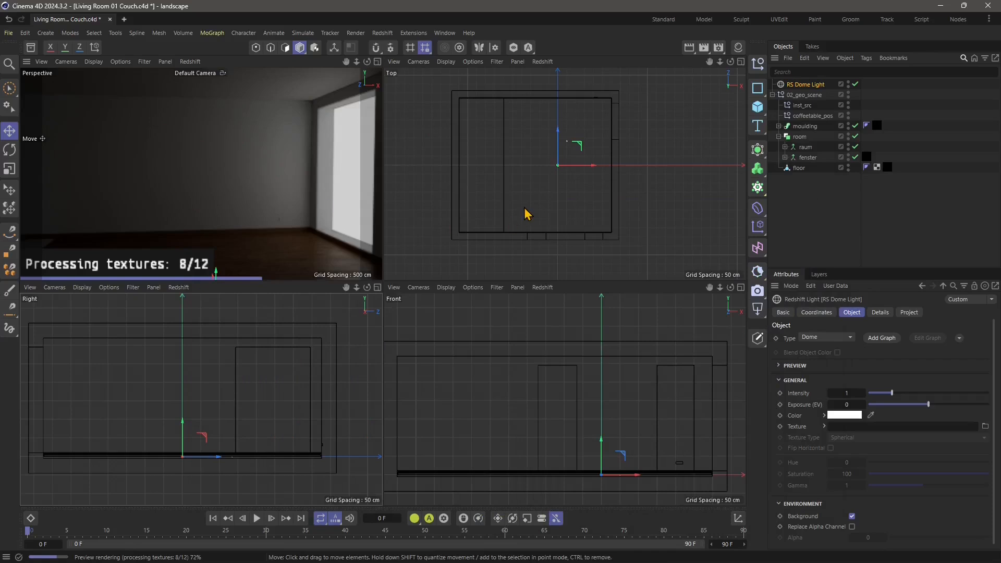
scroll(527, 214, up, 2)
middle_click(536, 179)
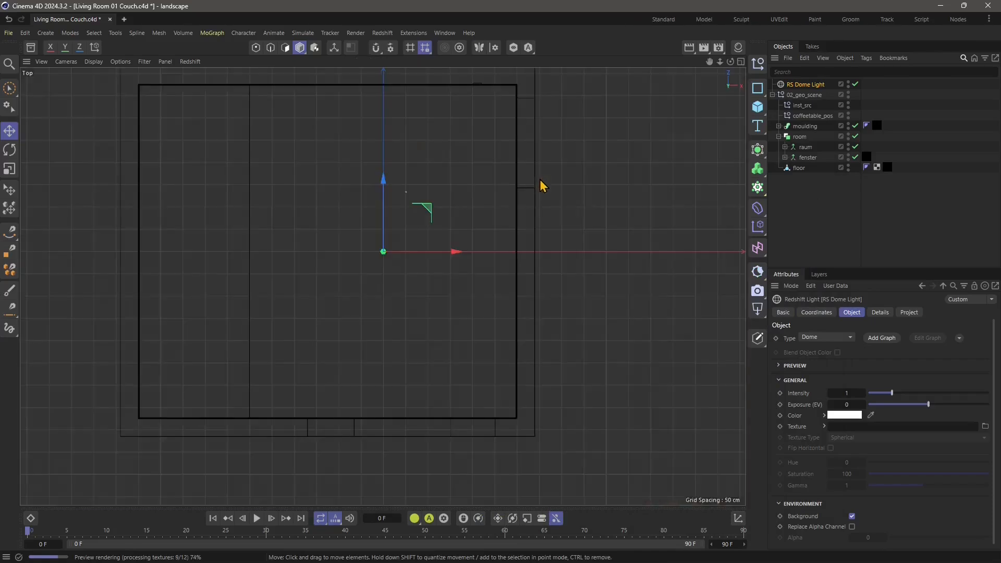
middle_click(415, 256)
scroll(537, 183, down, 3)
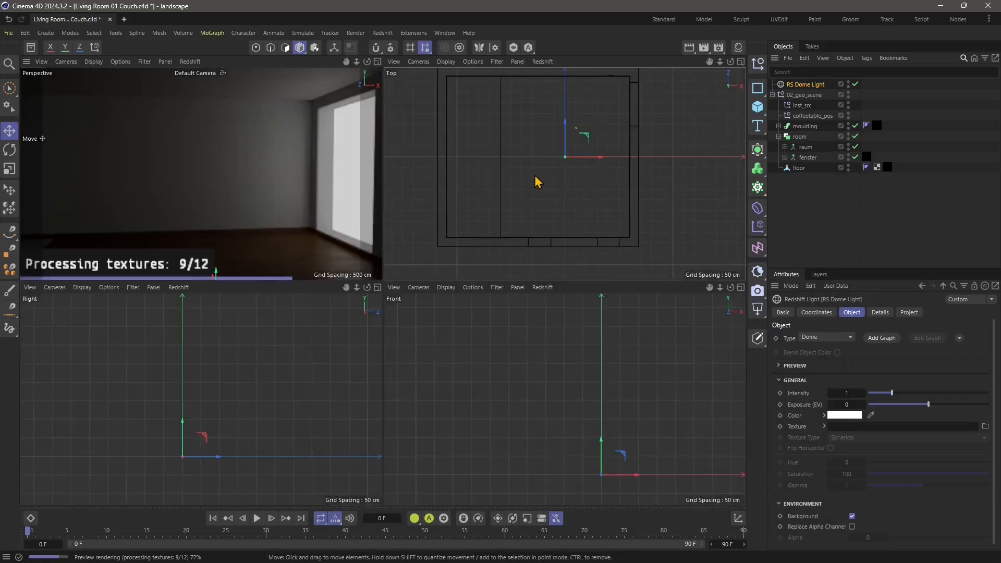
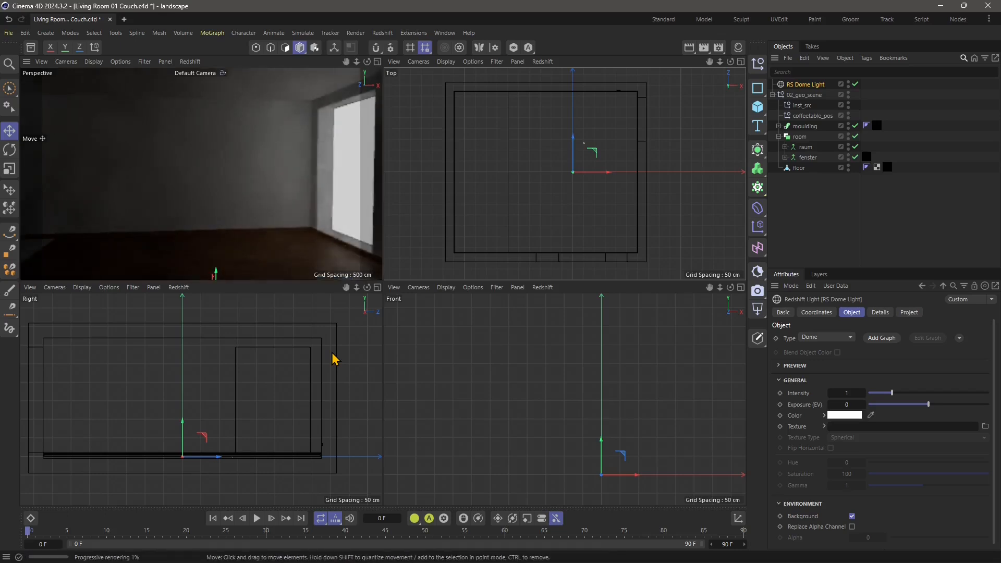
Set the Redshift viewport render resolution to 100 % and orbit the perspective view to check the room.
alt+drag(208, 187, 251, 197)
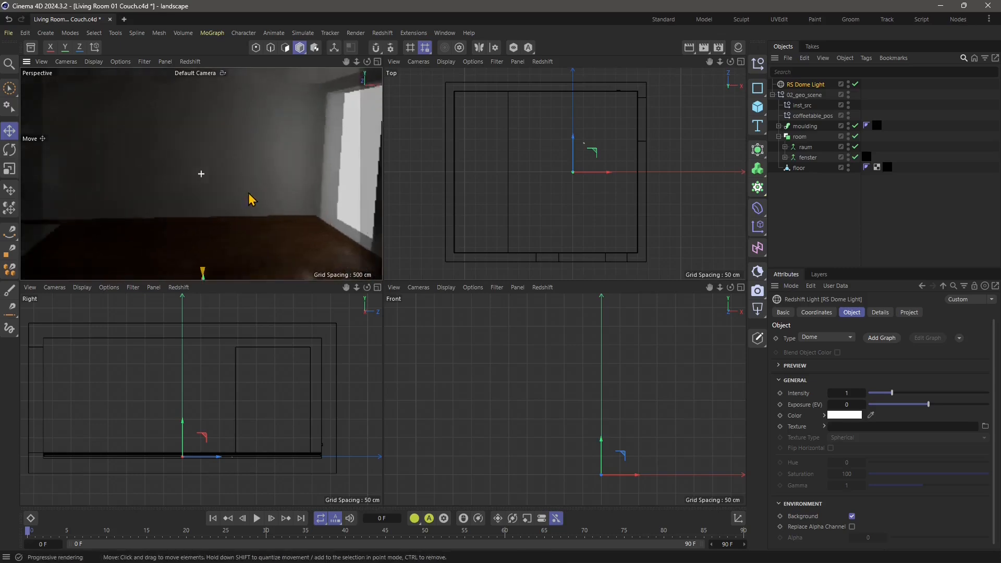
click(190, 62)
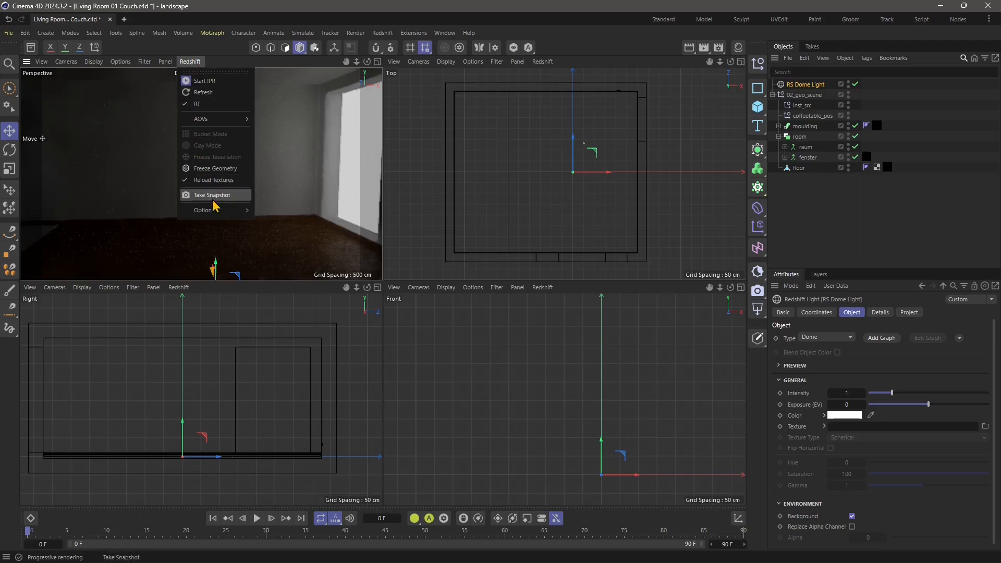
mouse_move(213, 210)
mouse_move(270, 214)
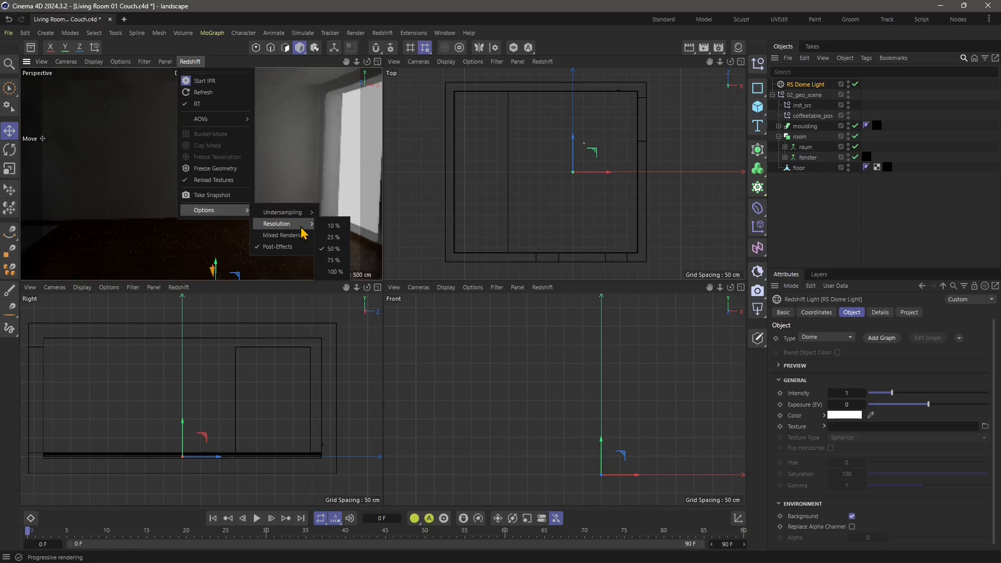
click(332, 272)
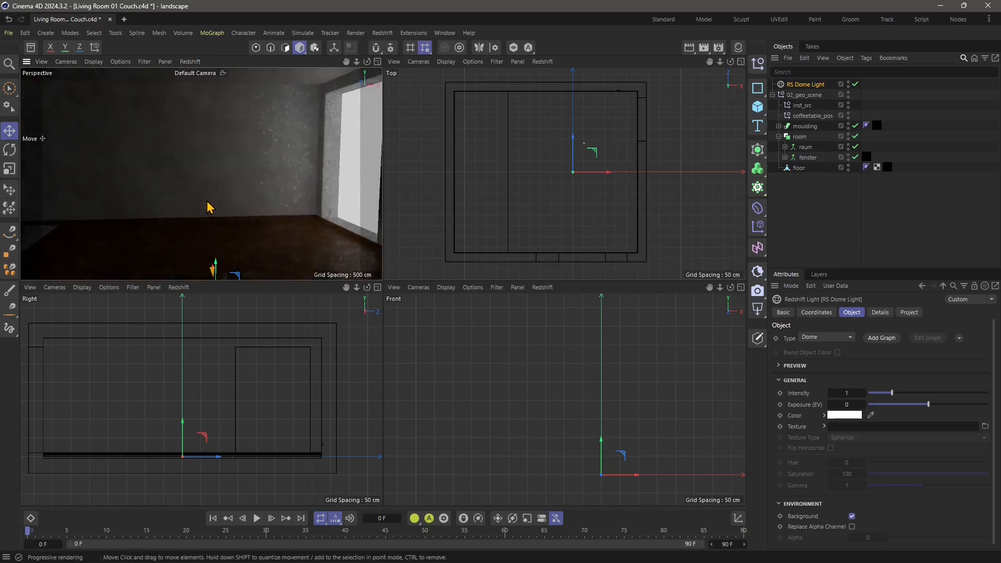
mouse_move(262, 206)
alt+mouse_down()
mouse_move(269, 210)
mouse_move(251, 208)
alt+mouse_up()
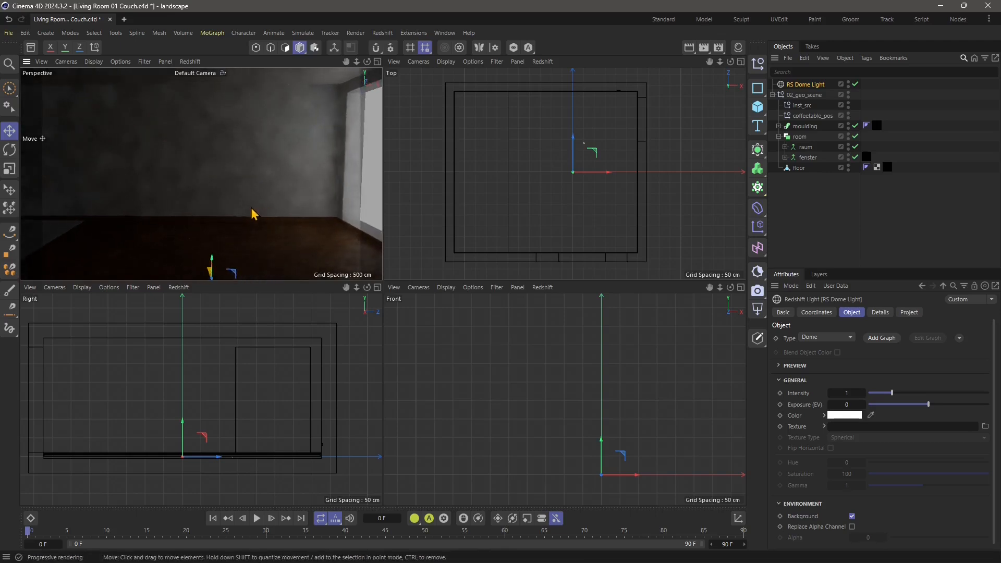
Disable the dome light and add a Redshift infinite light to the scene.
alt+drag(251, 208, 298, 203)
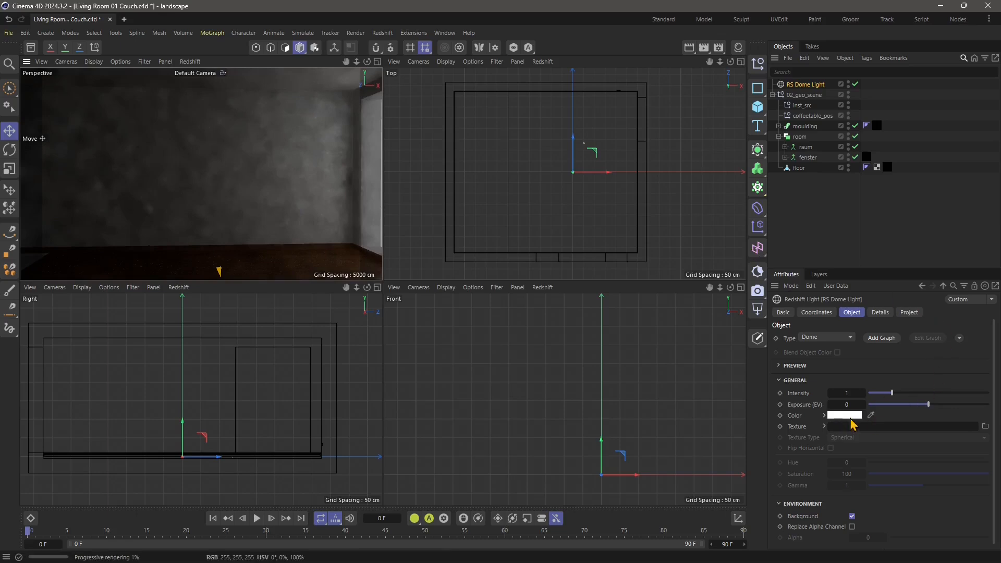
click(855, 84)
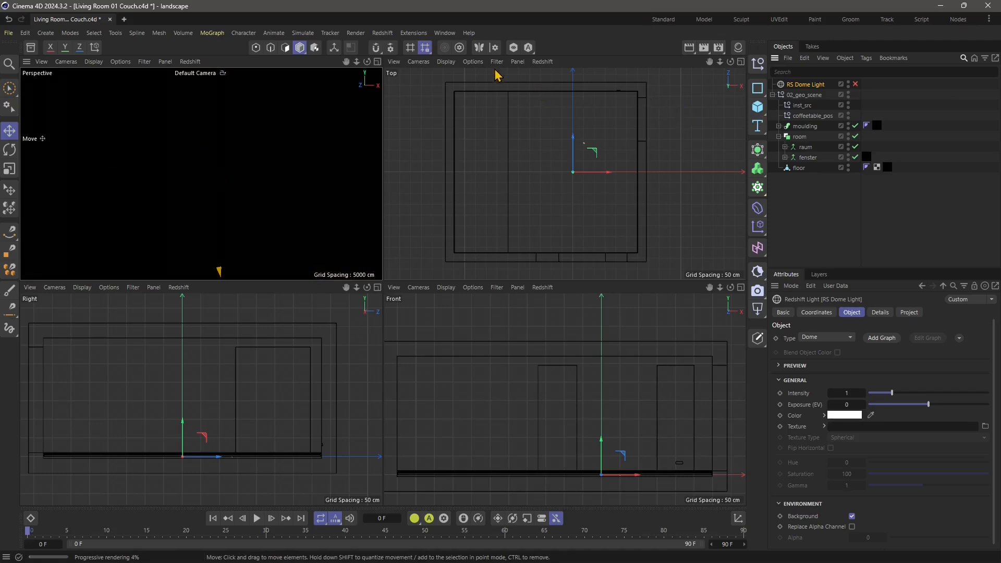
click(382, 33)
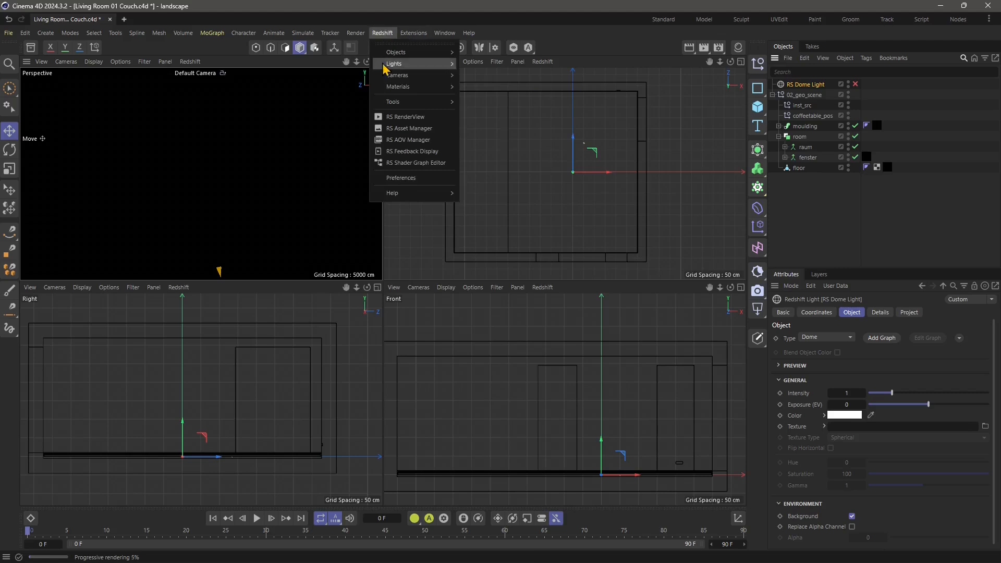
mouse_move(386, 65)
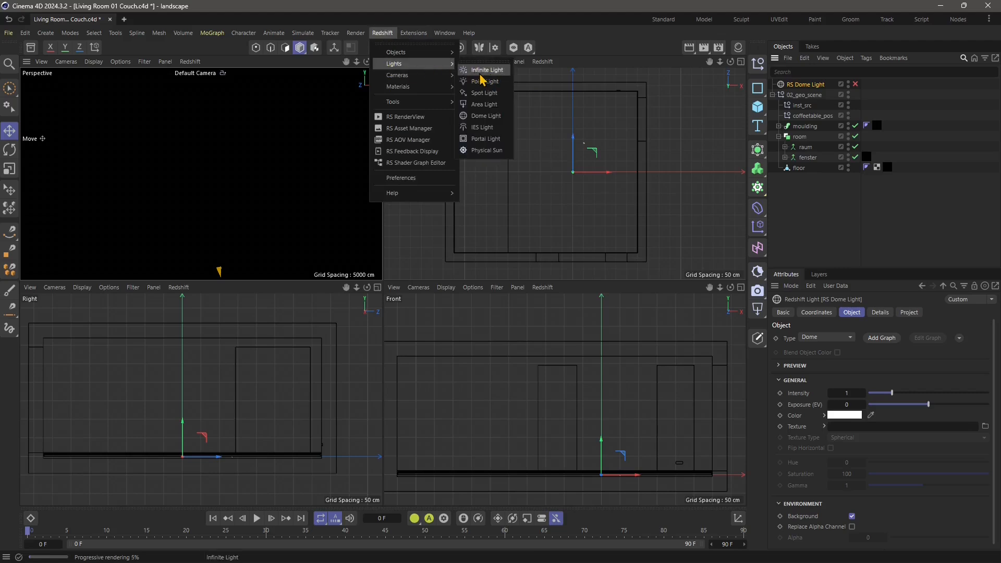
click(483, 71)
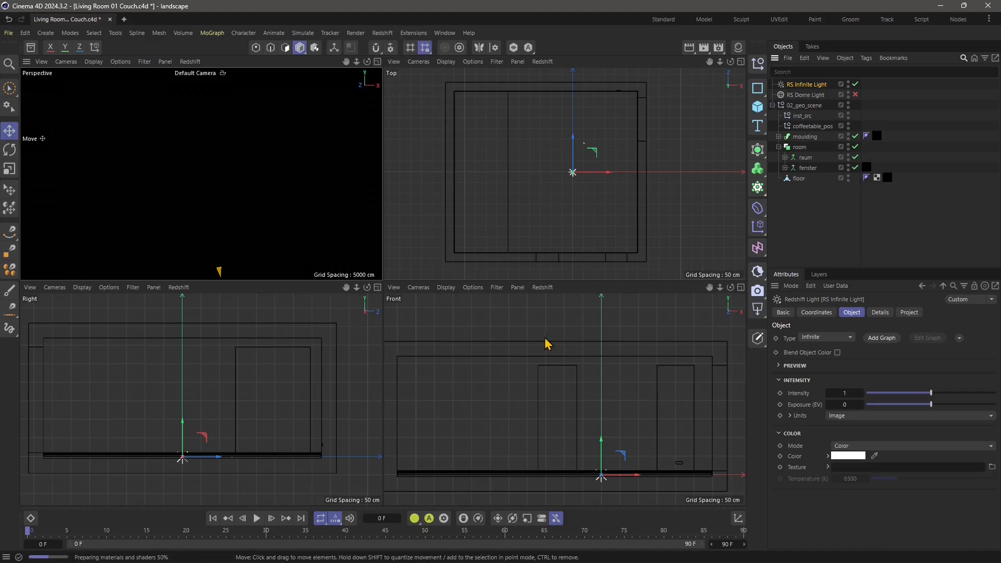
Raise the infinite light from the floor to the upper half of the room's height.
scroll(520, 342, down, 1)
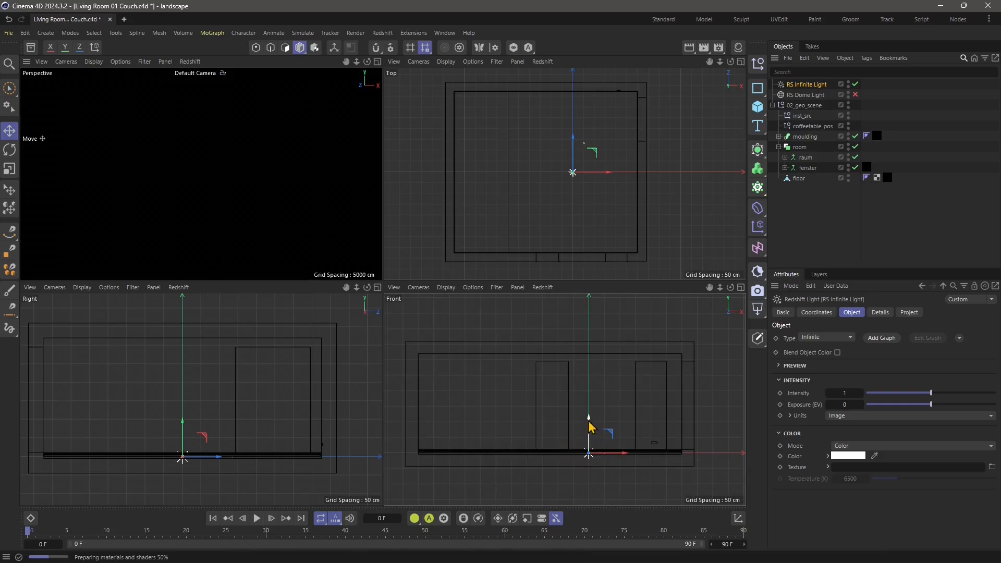
drag(588, 422, 584, 352)
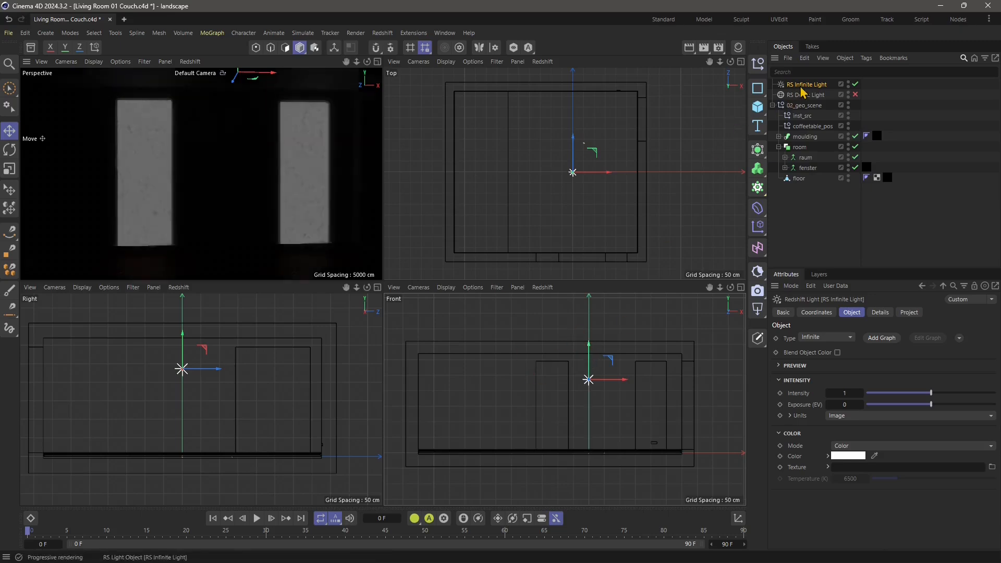
click(633, 327)
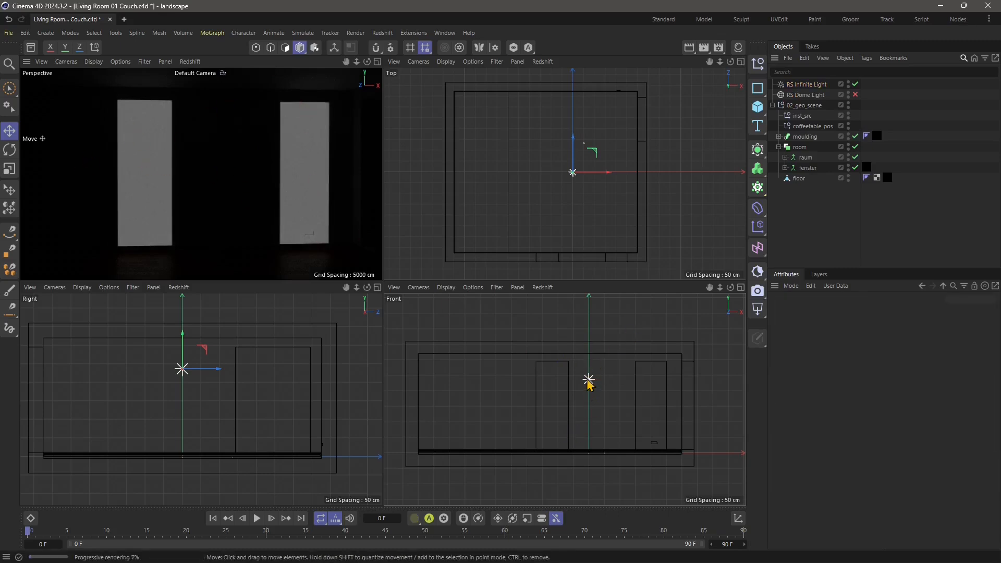
click(588, 380)
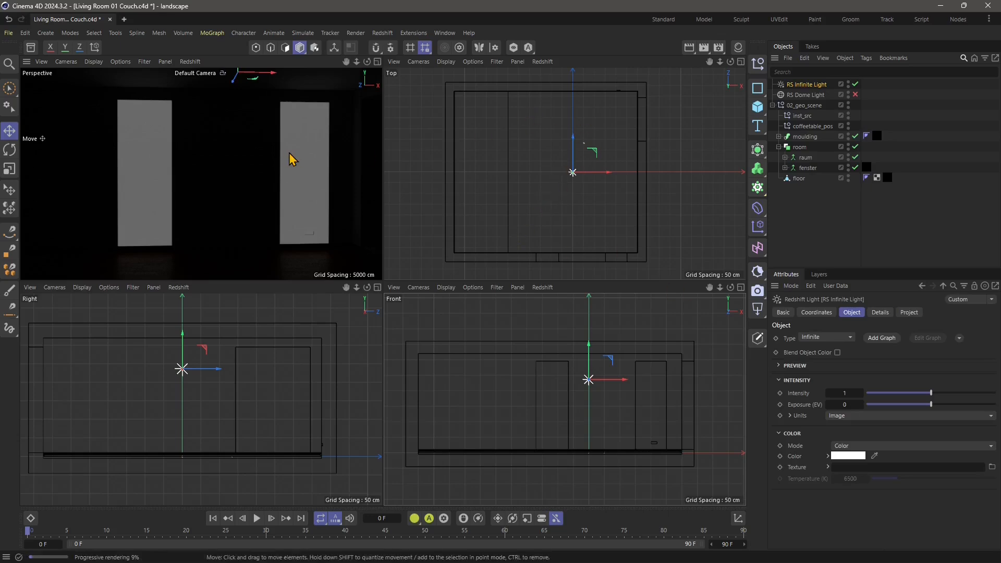
Rotate the infinite light so it shines diagonally downward into the room and casts a slanted patch on the wall.
scroll(599, 194, up, 2)
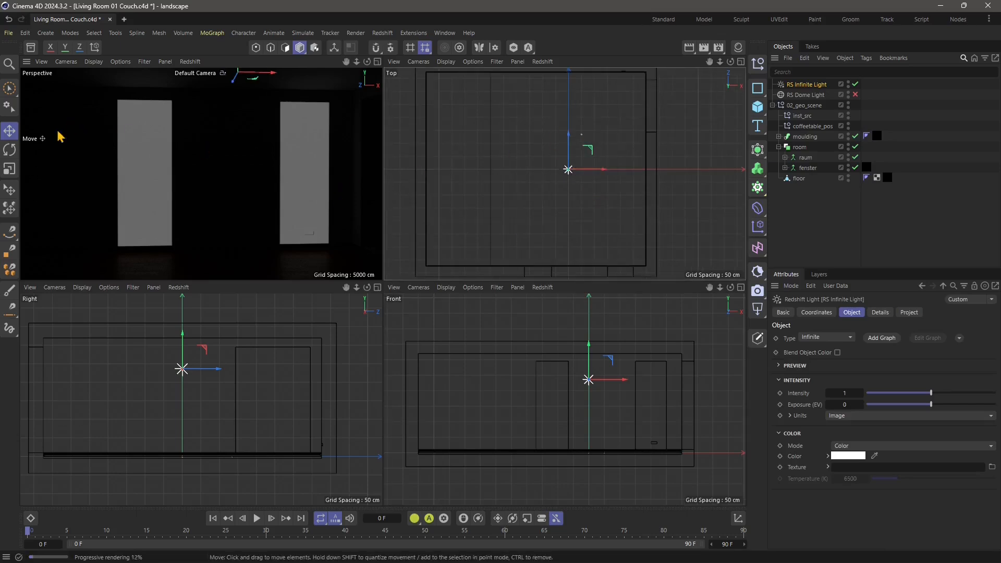
click(9, 150)
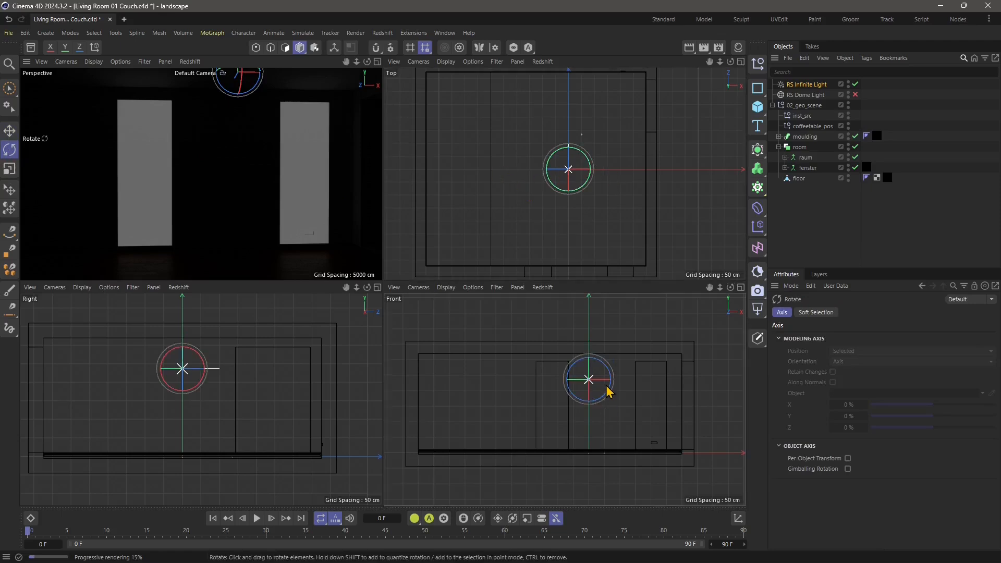
scroll(607, 392, up, 2)
drag(599, 371, 611, 391)
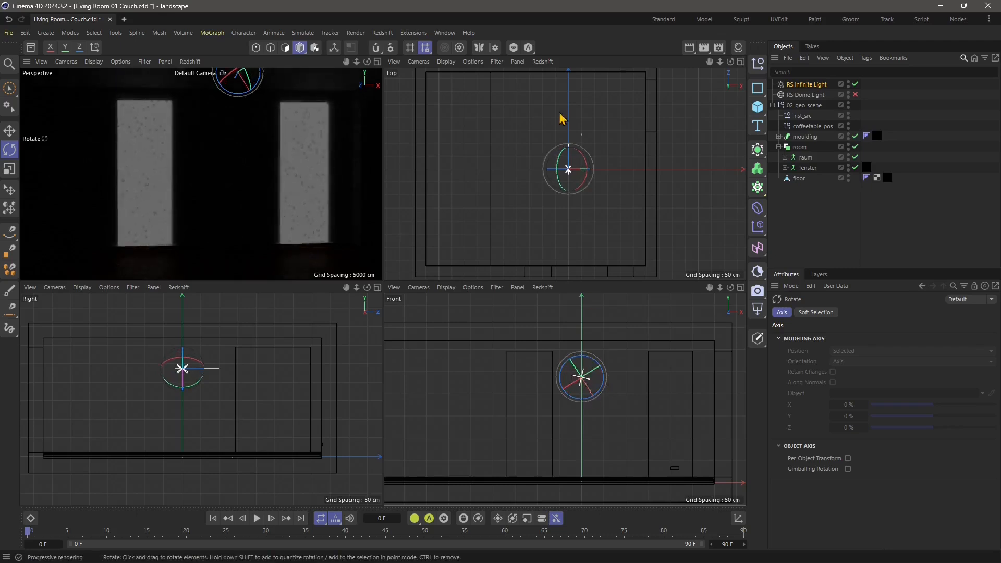
drag(574, 166, 592, 156)
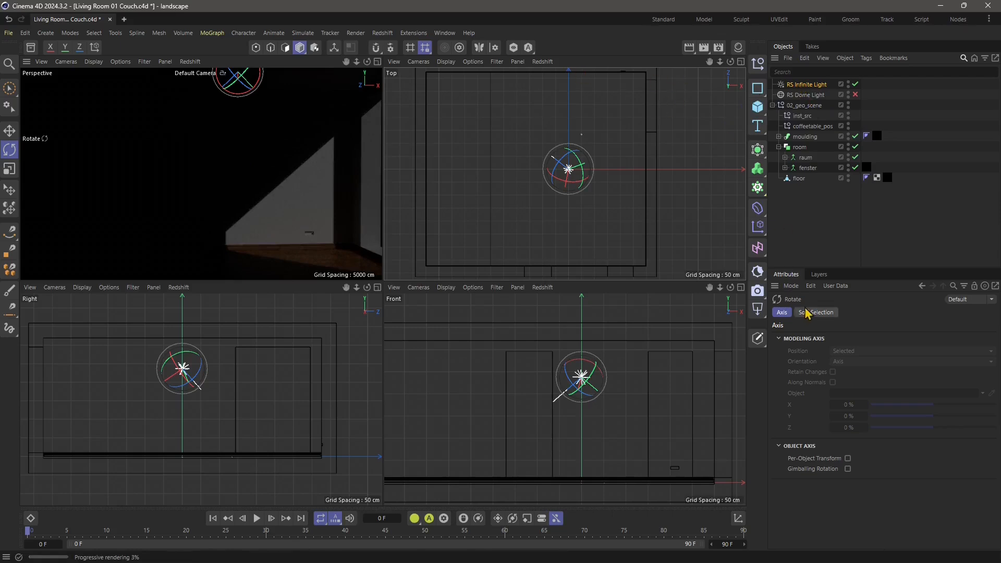
Set the infinite light's intensity to 1.145 and its exposure to 0.562.
click(813, 85)
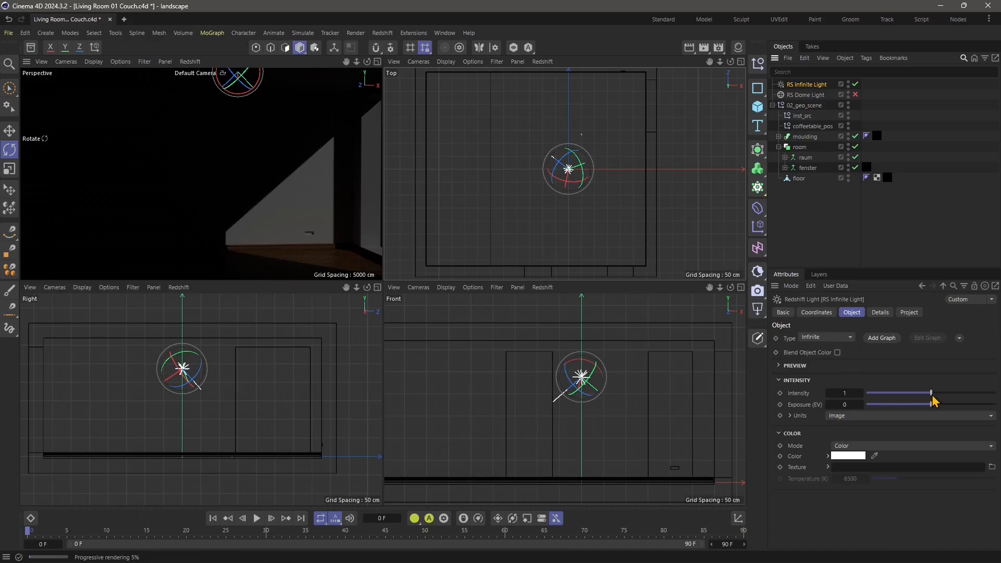
drag(932, 398, 936, 398)
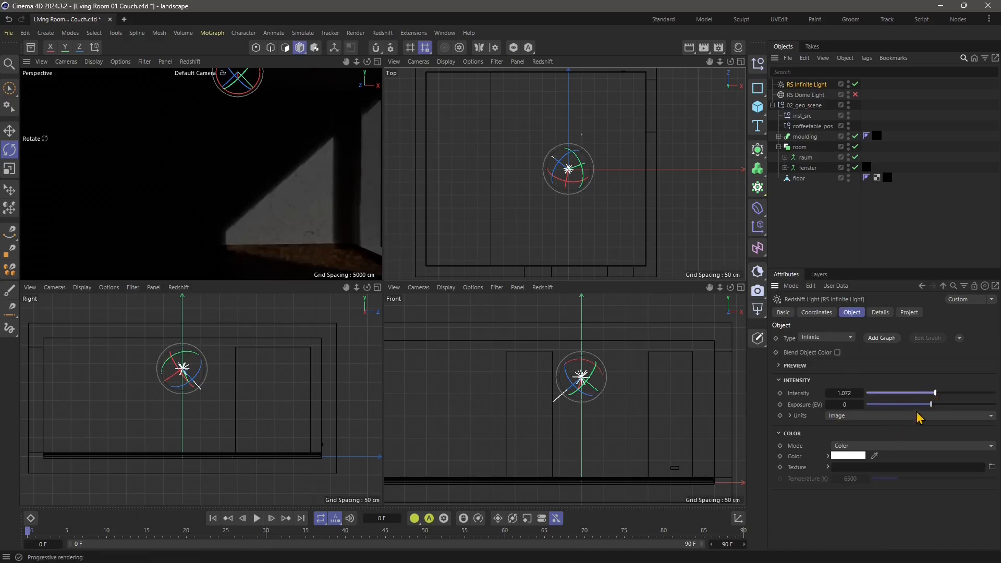
drag(939, 404, 942, 394)
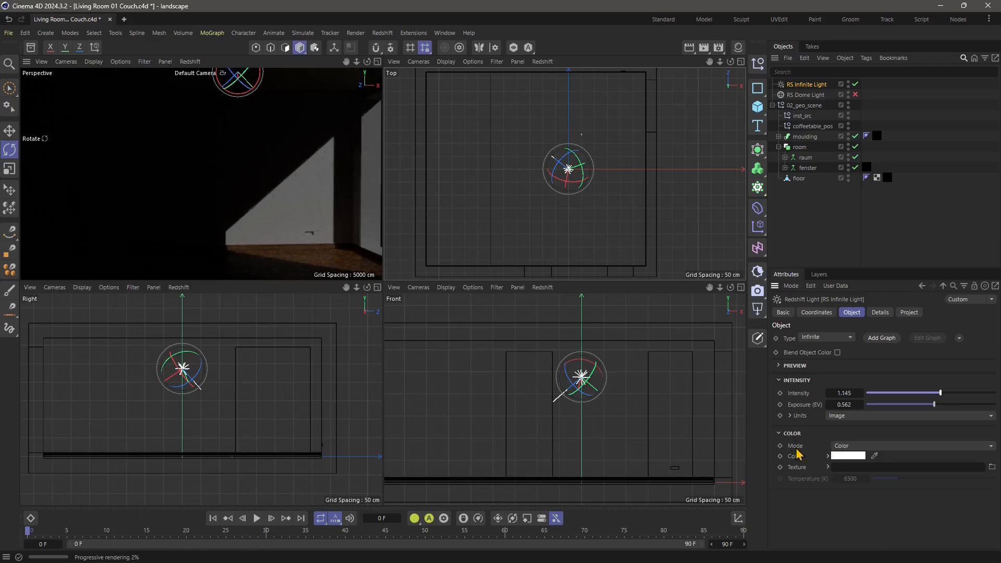
Compare the infinite light's color modes, settle on Temperature, and set a warm temperature of 2794 K.
click(845, 448)
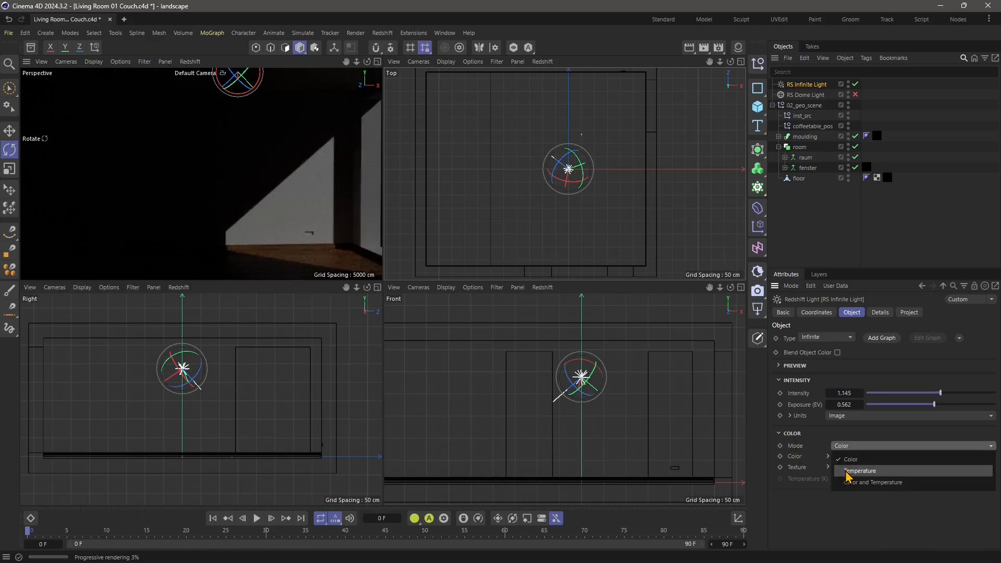
click(848, 472)
click(848, 447)
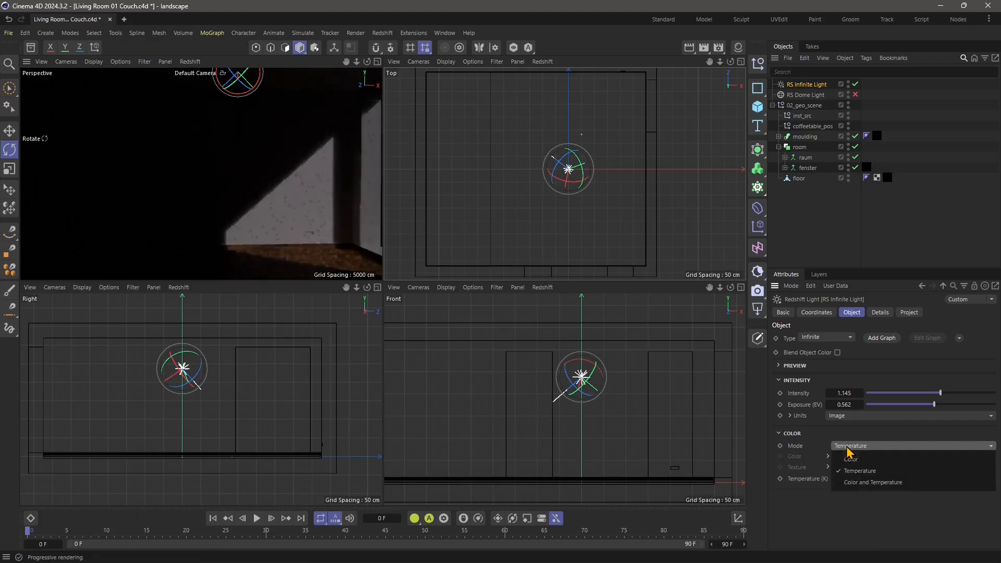
click(847, 481)
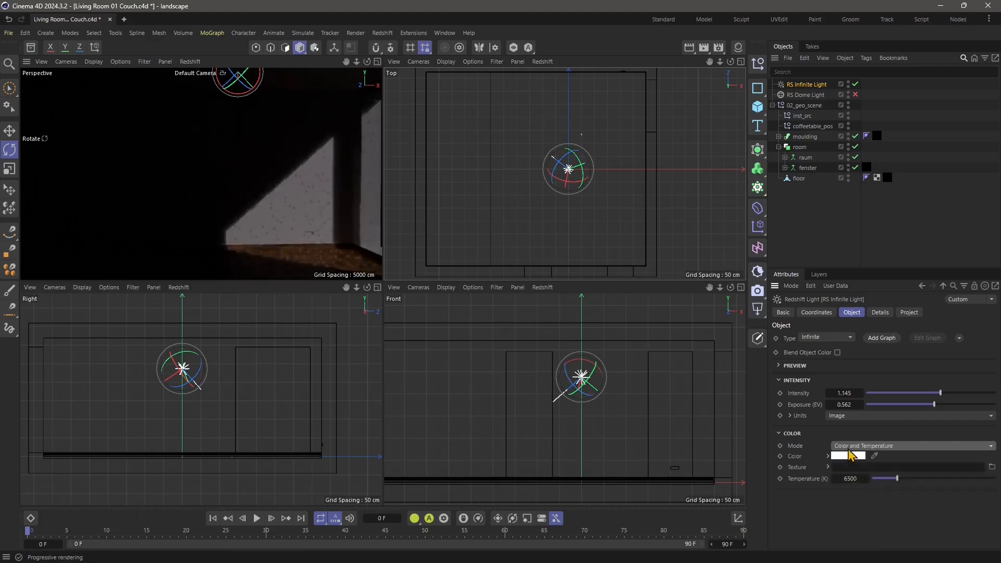
click(848, 447)
click(849, 472)
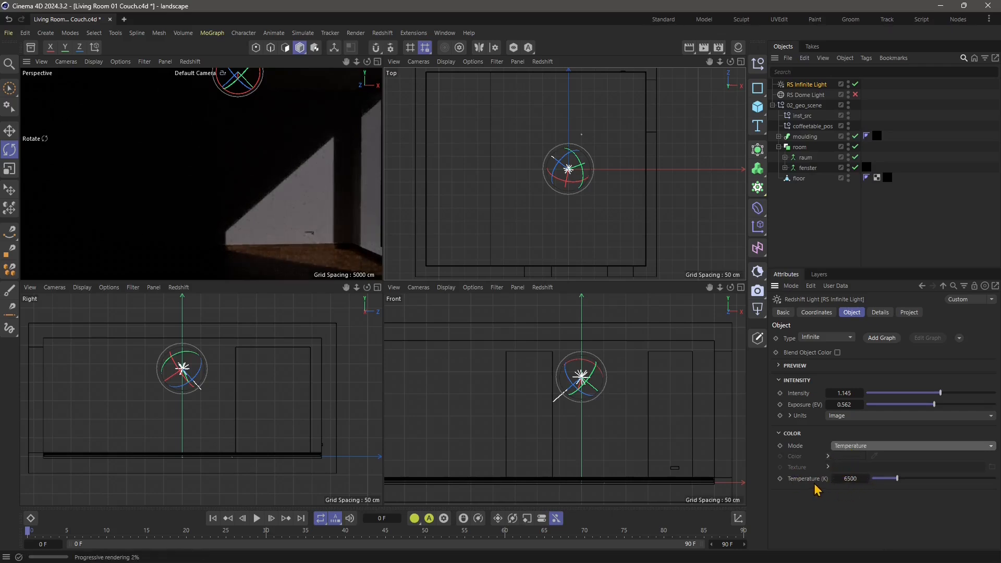
drag(895, 482, 880, 478)
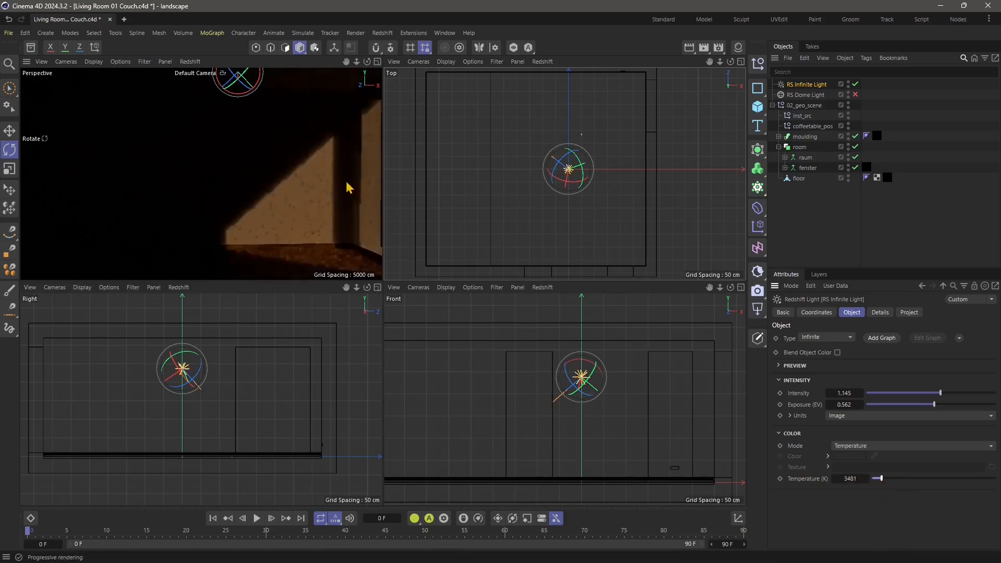
mouse_move(878, 478)
mouse_down()
mouse_move(953, 479)
mouse_move(877, 478)
mouse_up()
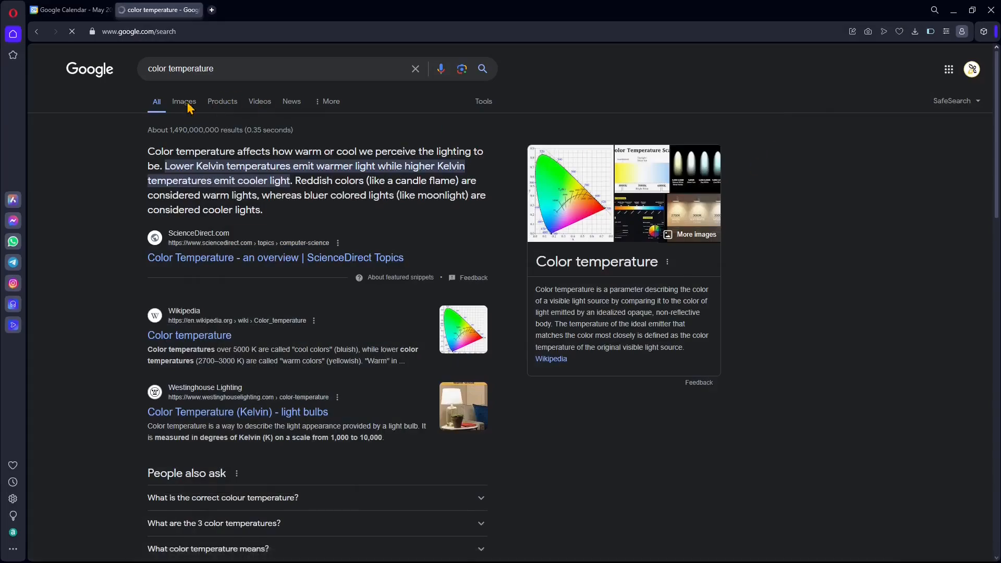
Look up color temperature images on Google in the browser, and set the infinite light's temperature to 2892 K in Cinema 4D.
click(189, 106)
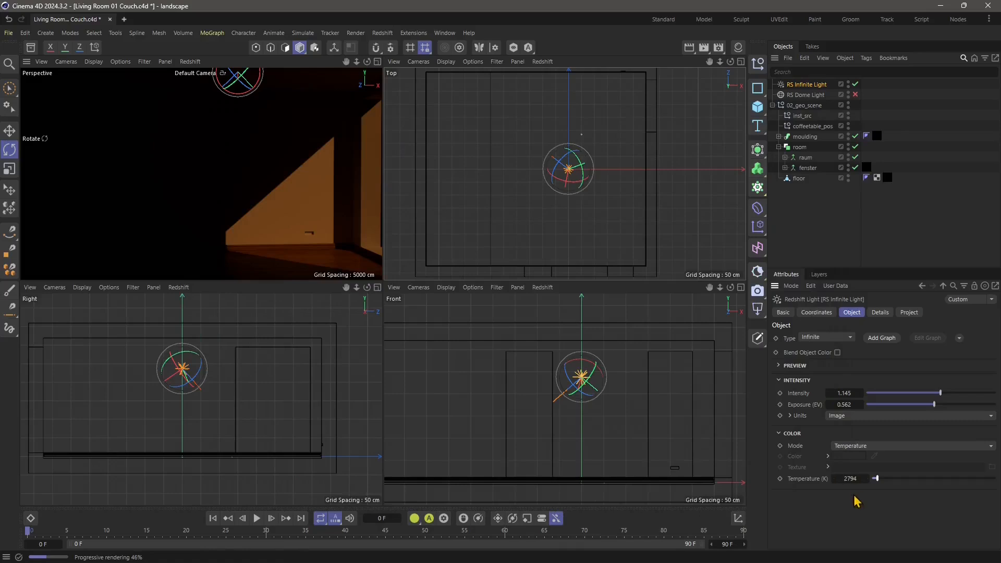
drag(876, 478, 882, 478)
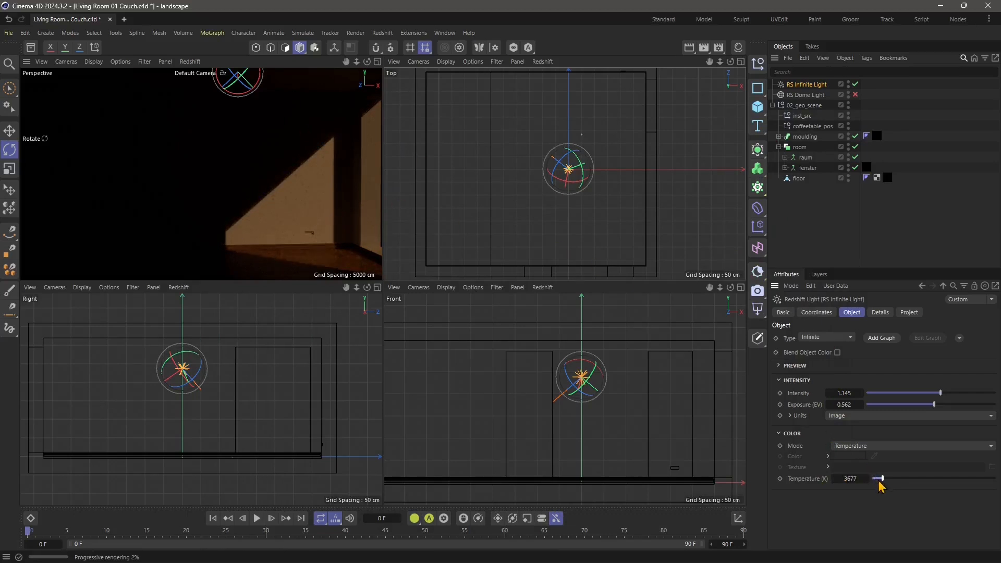
mouse_move(881, 480)
mouse_down()
mouse_move(906, 484)
mouse_move(881, 482)
mouse_up()
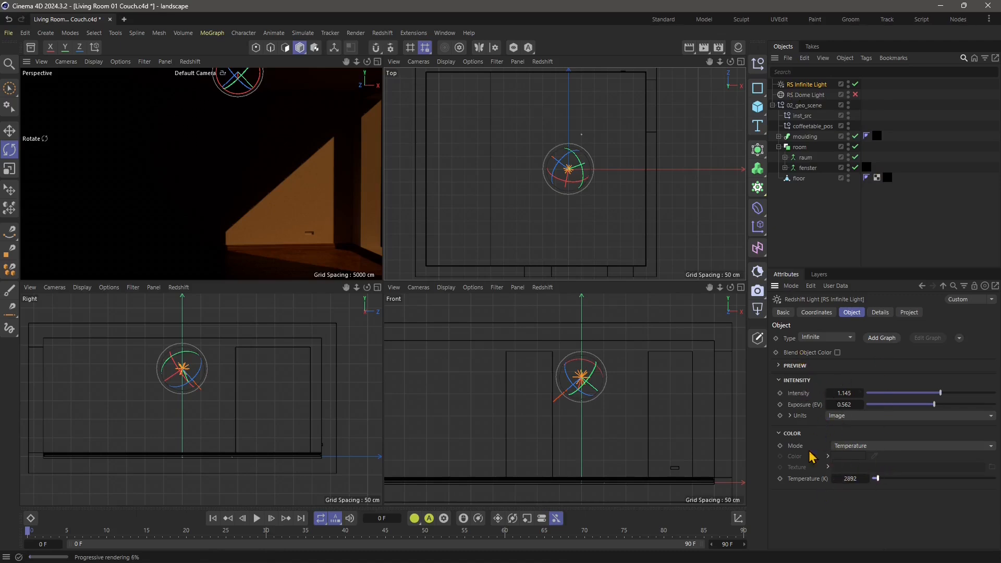
Try the infinite light's wireframe preview off and on, set its illumination adjustment to 3.693, and collapse its object settings.
click(780, 367)
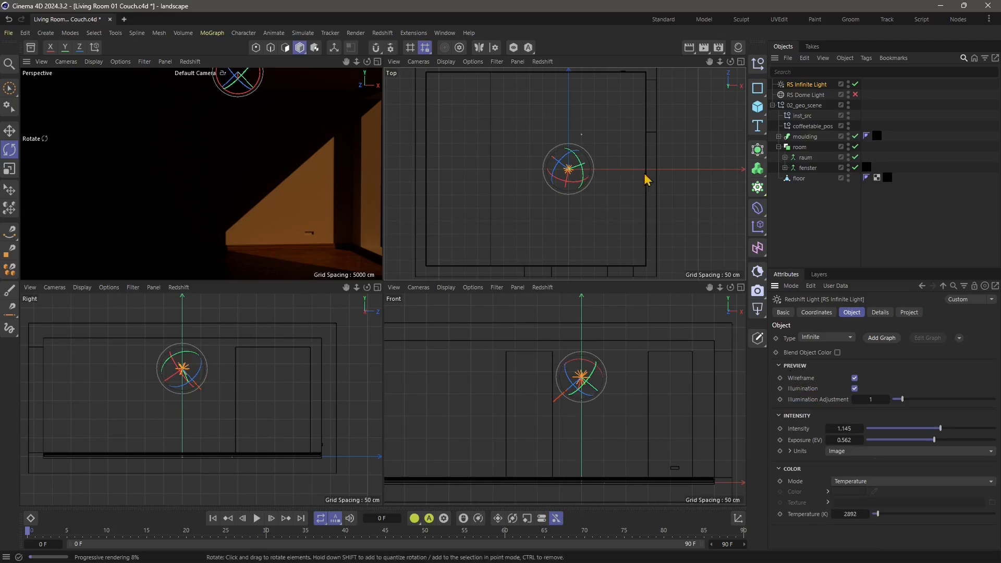
click(855, 378)
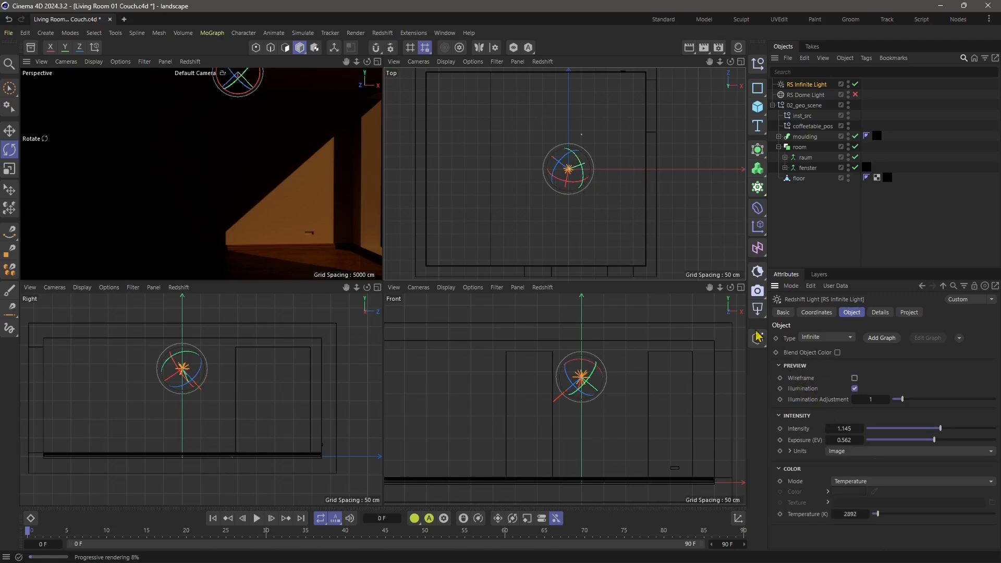
click(855, 379)
click(854, 389)
drag(902, 399, 913, 400)
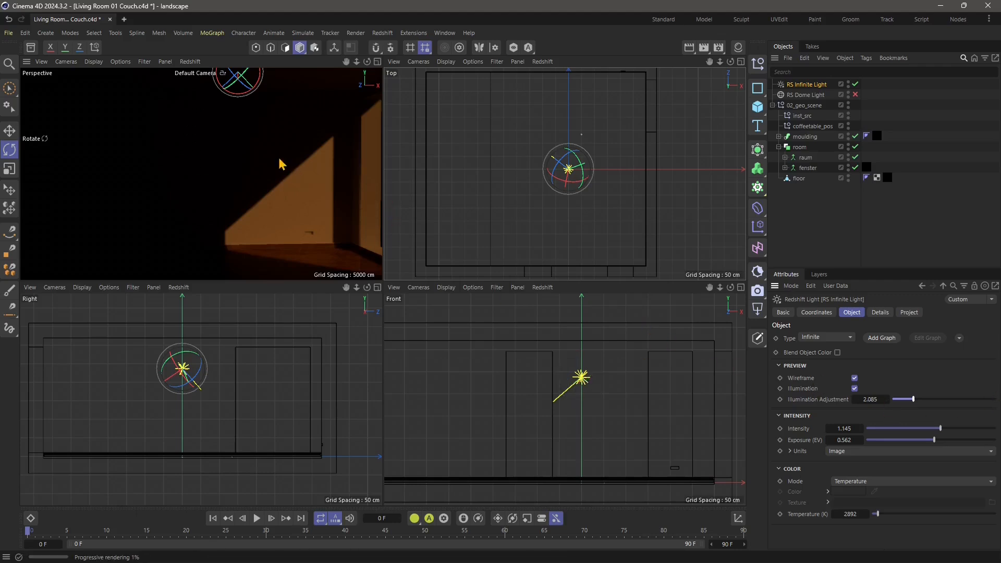
mouse_move(913, 400)
mouse_down()
mouse_move(961, 399)
mouse_move(899, 400)
mouse_move(930, 400)
mouse_up()
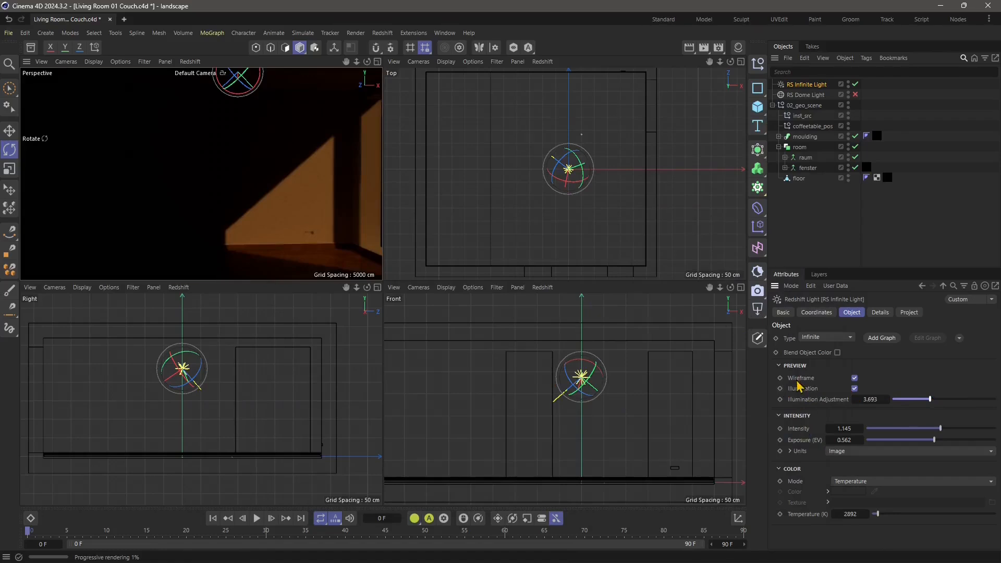
click(780, 367)
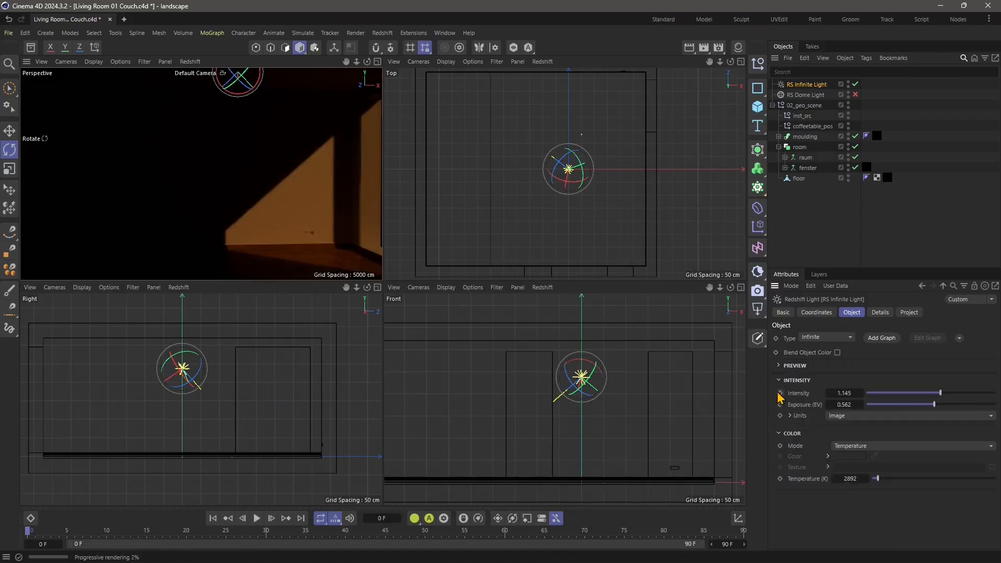
click(779, 380)
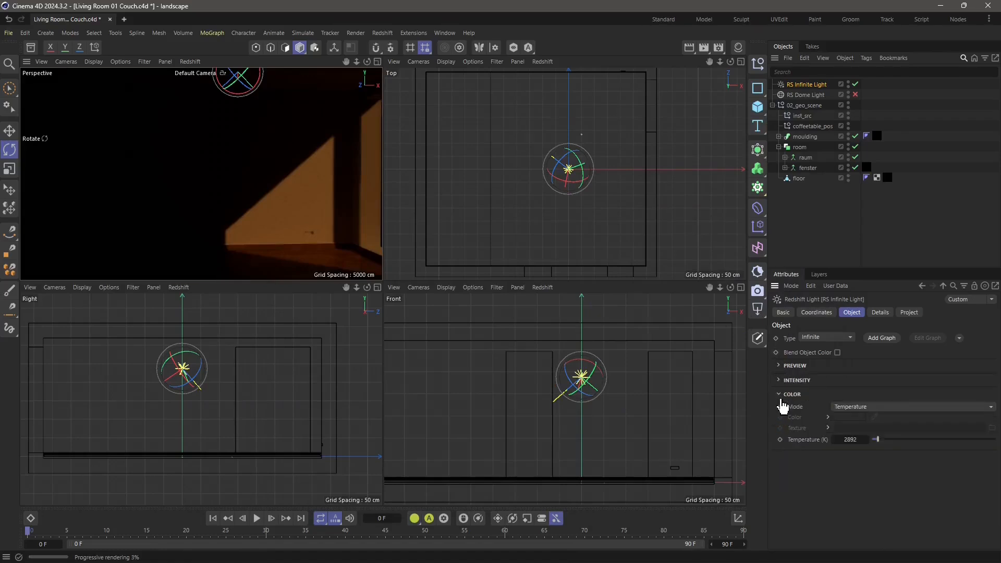
click(785, 395)
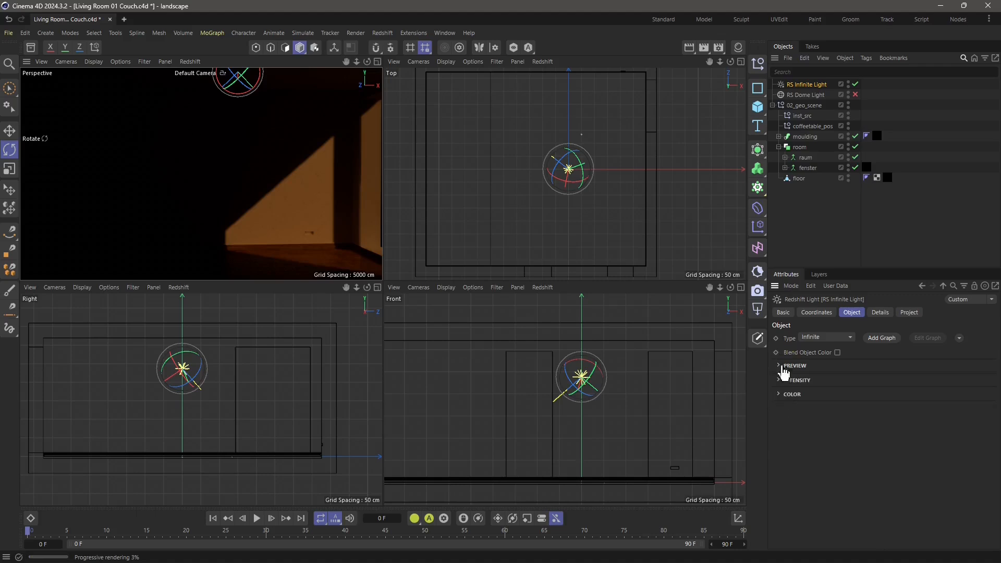
Try the infinite light with viewport and renderer visibility off, and set both to On.
click(783, 312)
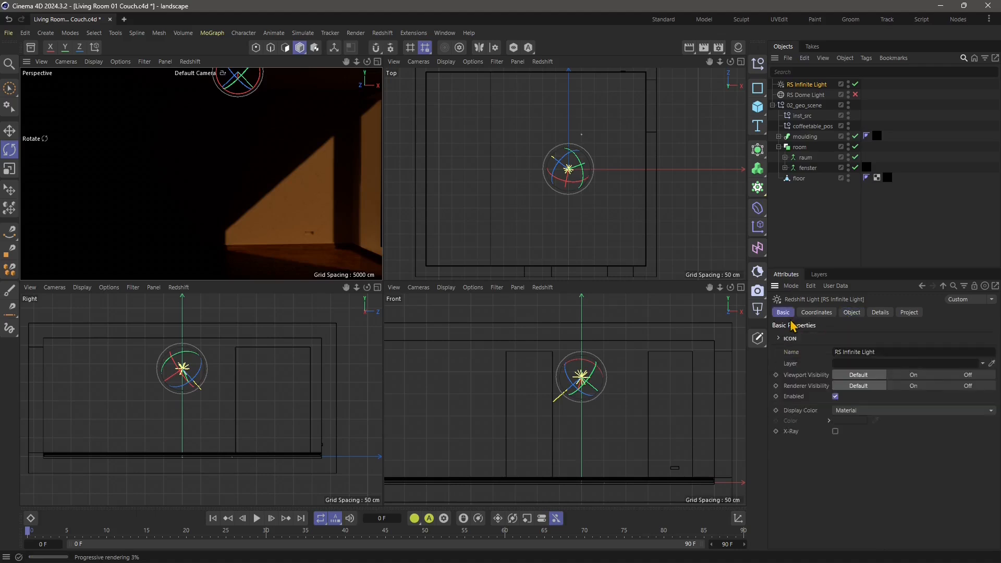
click(964, 376)
click(963, 386)
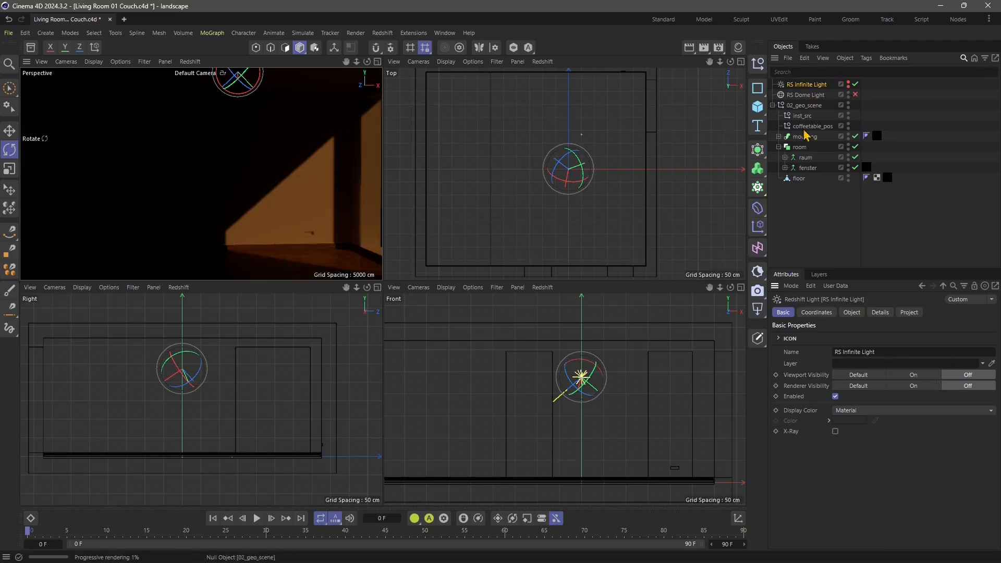
click(936, 375)
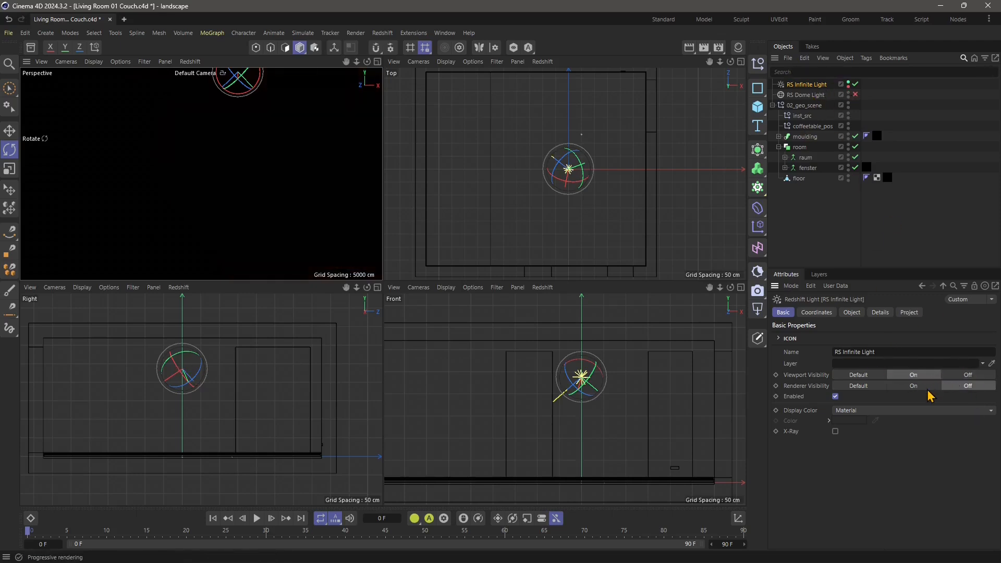
click(927, 386)
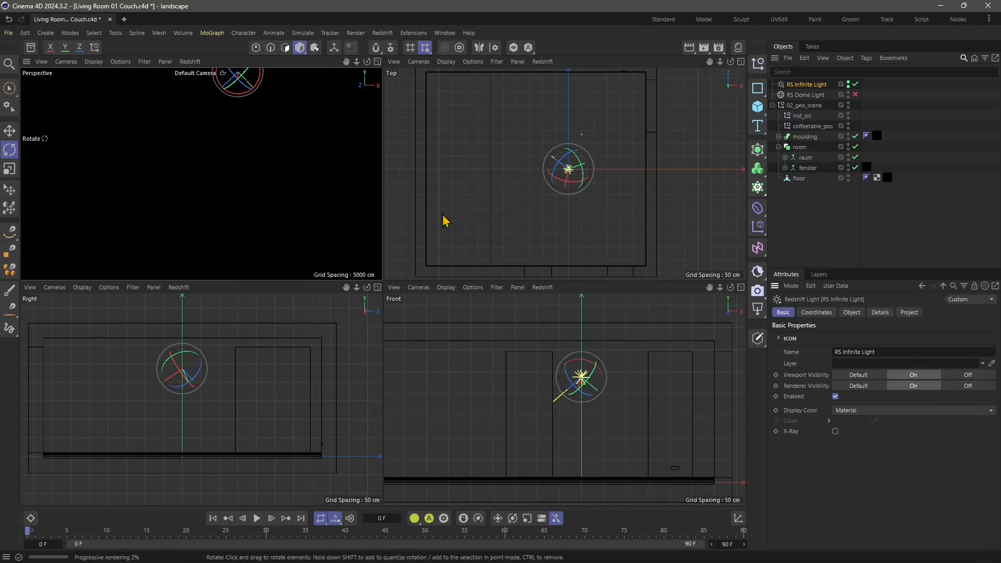
Reselect the infinite light and review its coordinates and object settings.
click(222, 99)
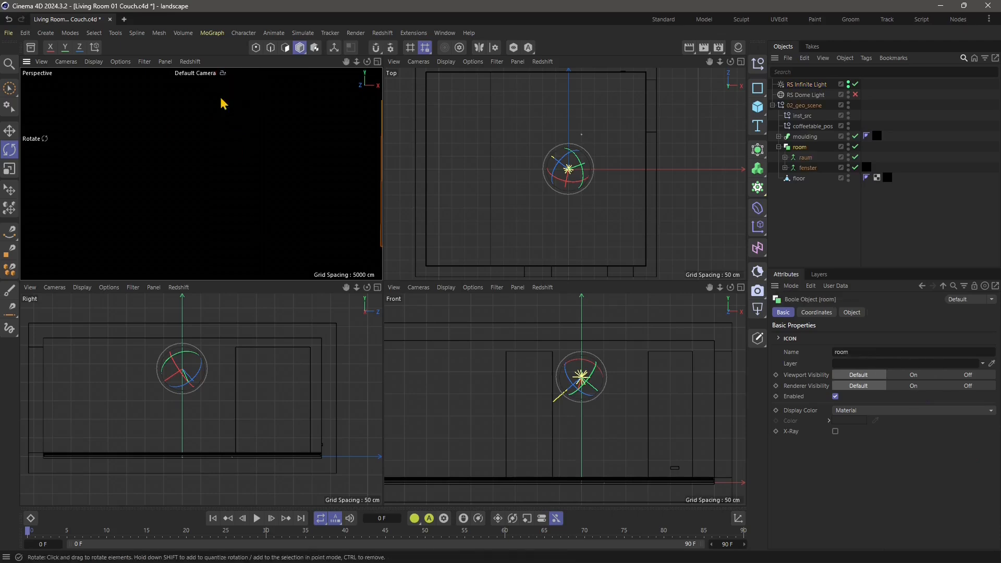
click(190, 62)
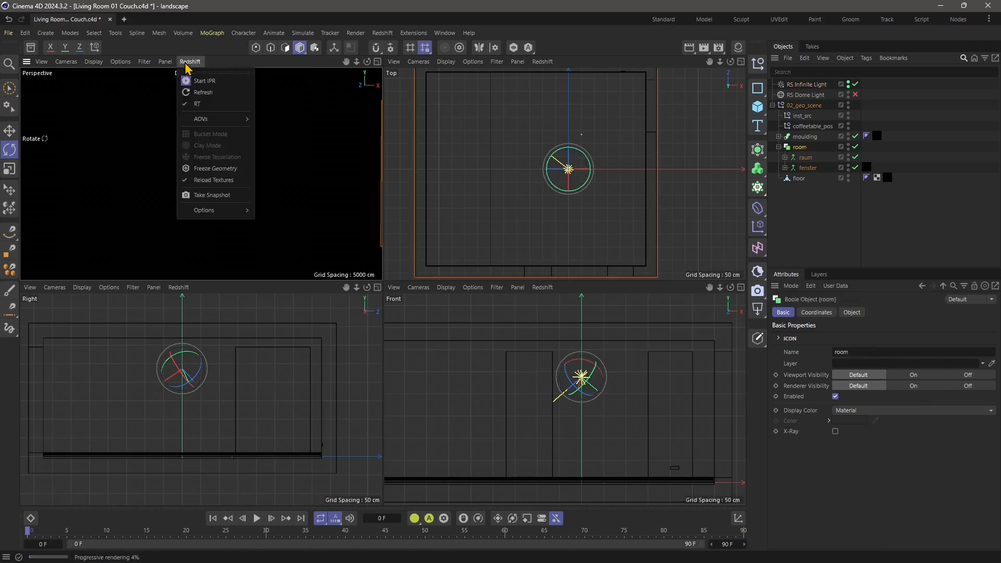
click(190, 62)
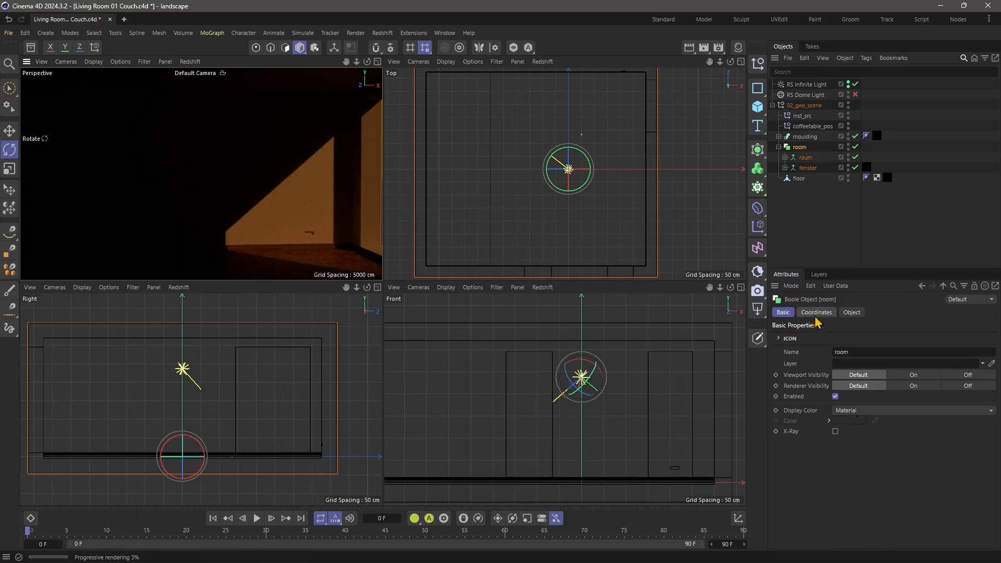
click(802, 86)
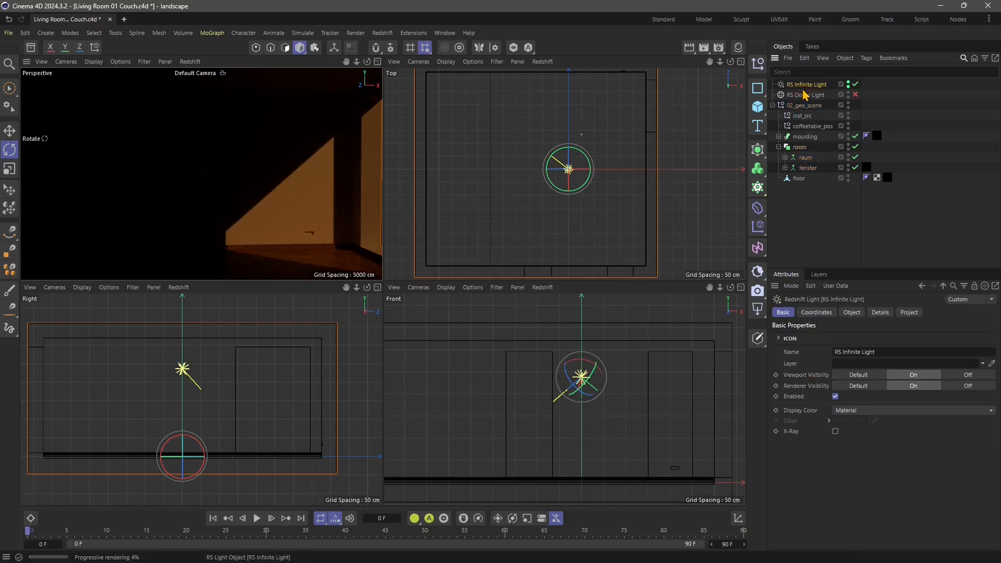
click(817, 313)
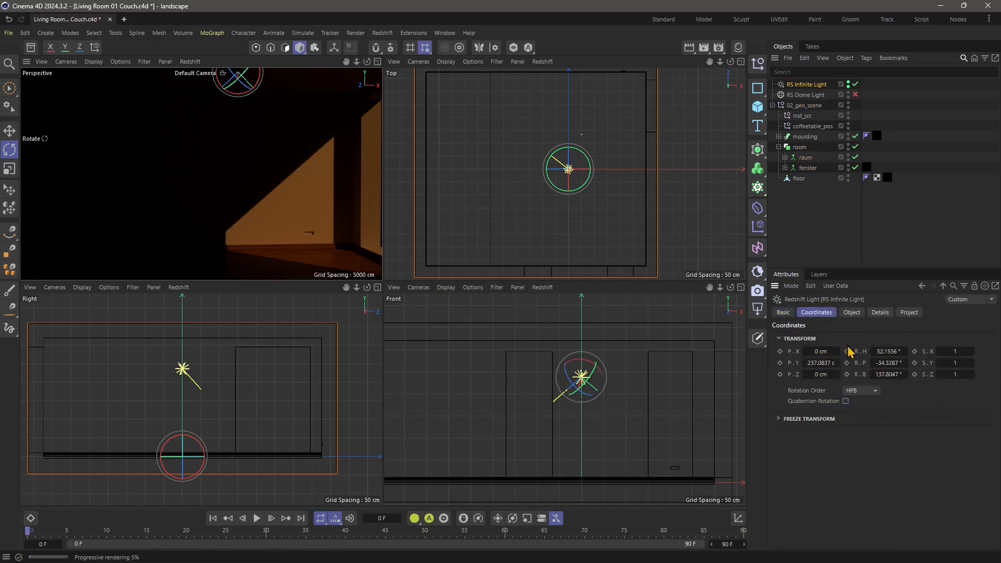
click(853, 313)
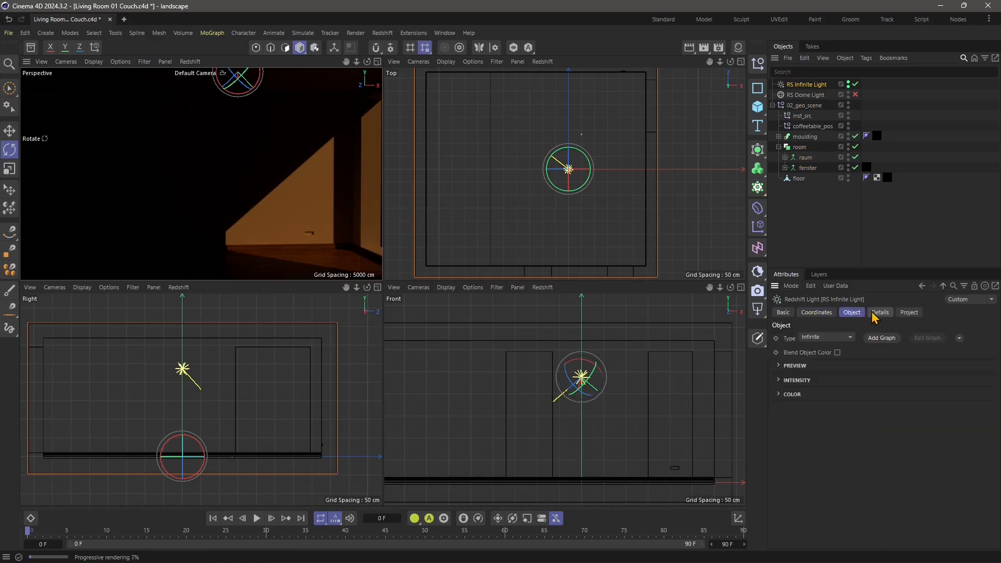
Try the Point, Spot, Area and Dome types on the infinite light.
click(816, 345)
click(823, 350)
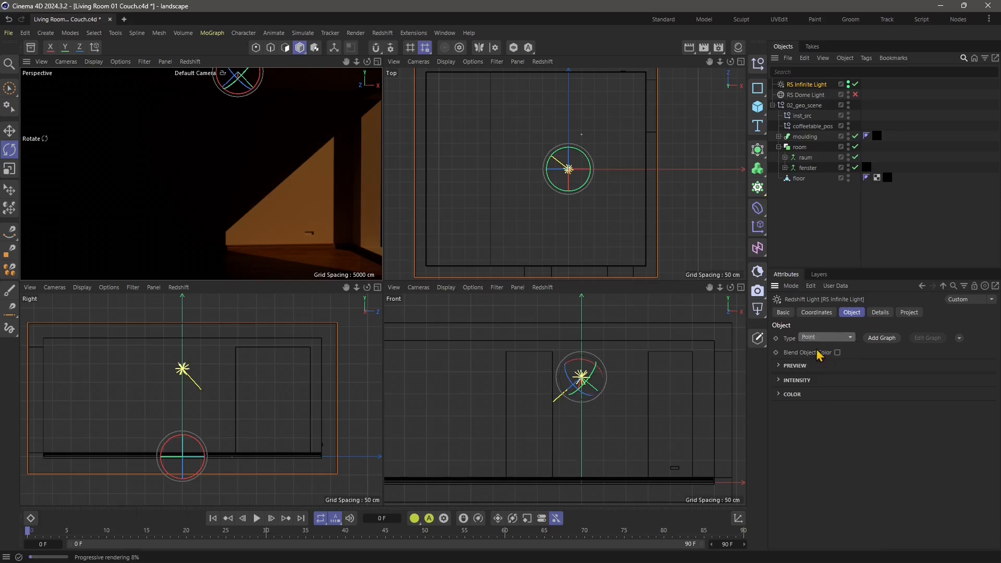
click(816, 344)
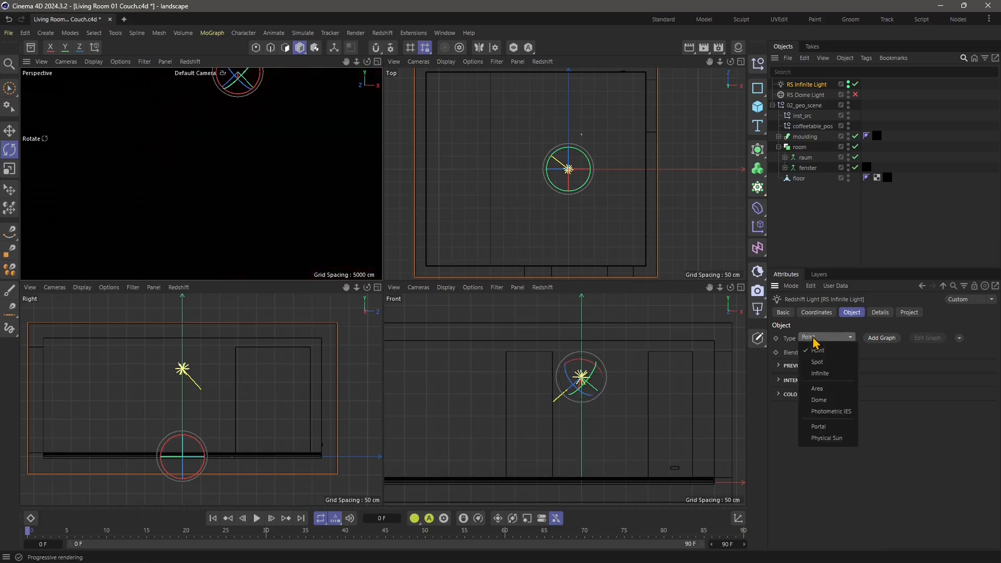
click(817, 359)
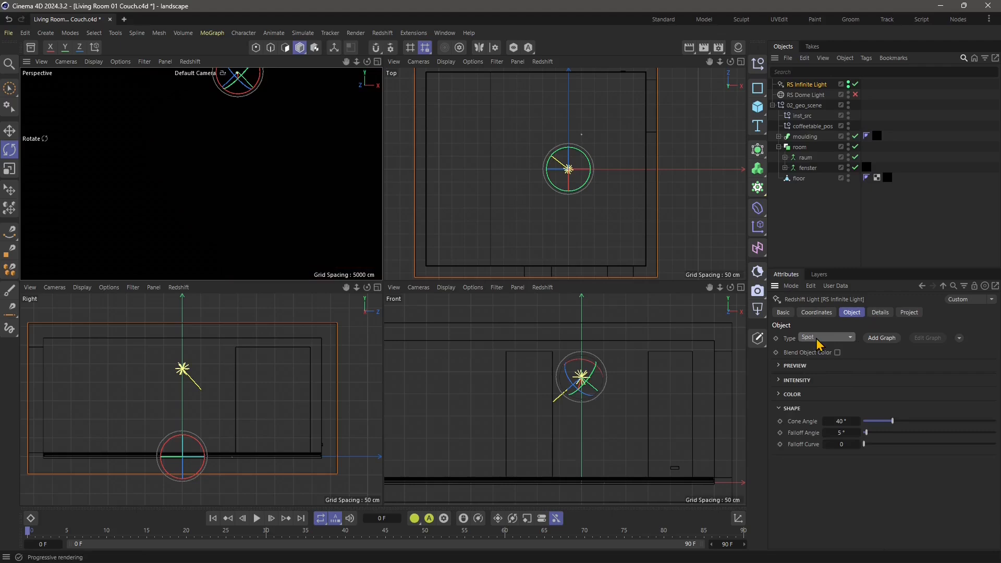
click(817, 340)
click(822, 388)
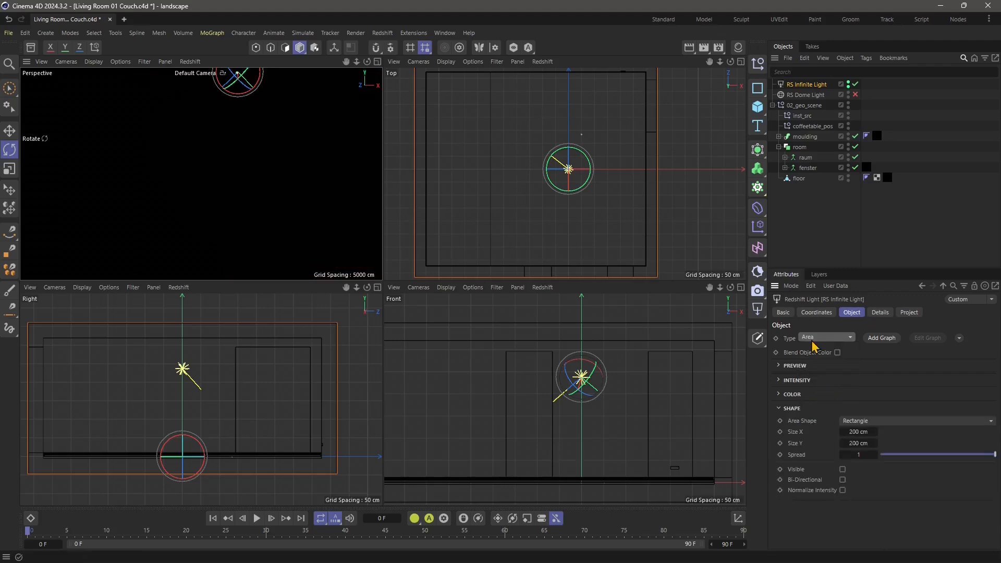
click(817, 338)
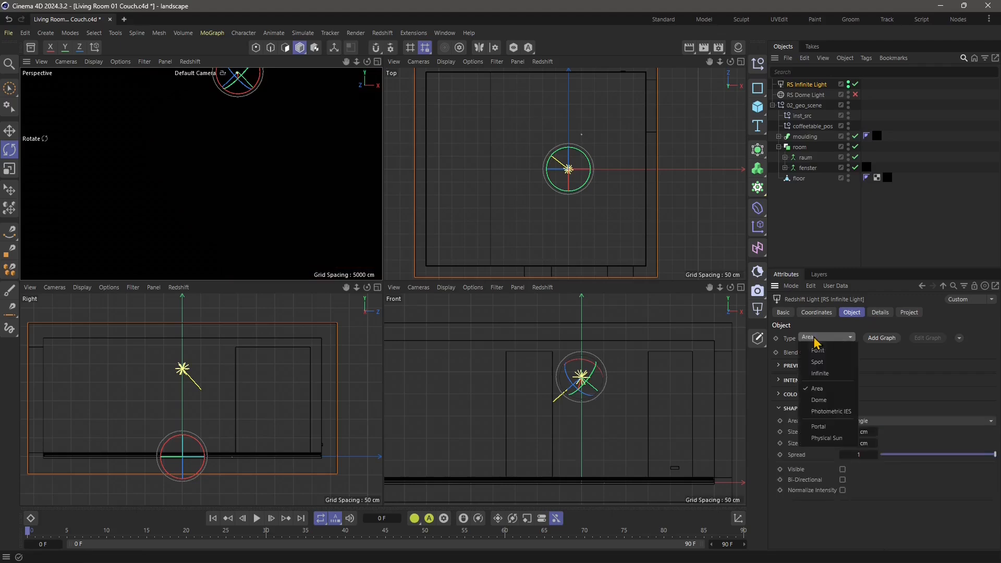
click(818, 399)
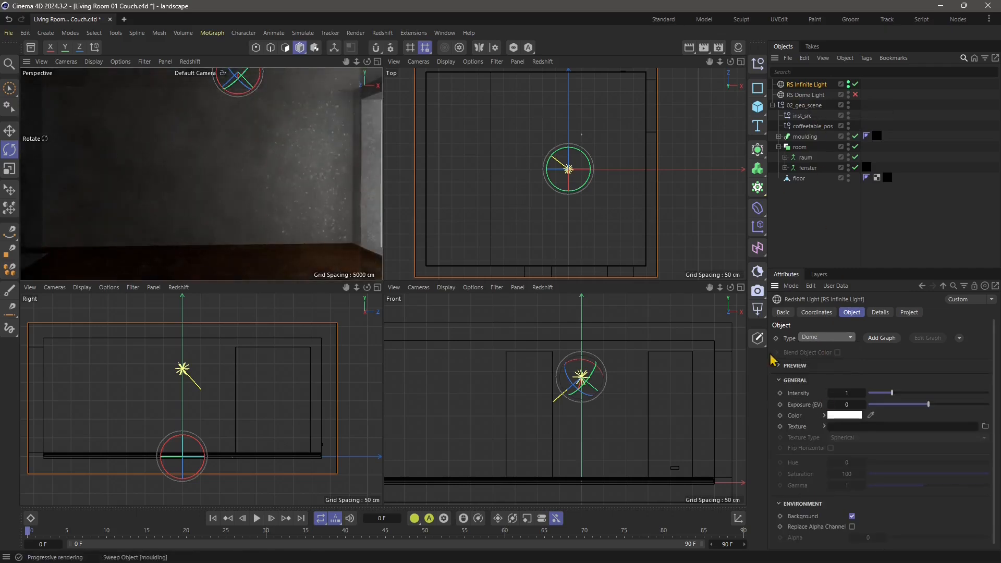
Try the Photometric IES, Portal and Point types on the same light, and return its type to Infinite.
click(821, 339)
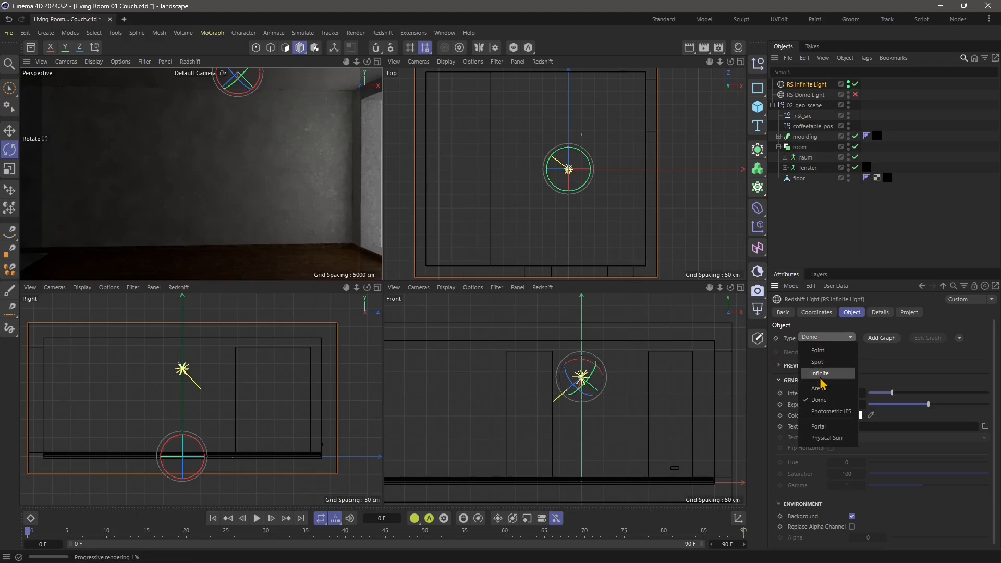
click(825, 416)
click(822, 339)
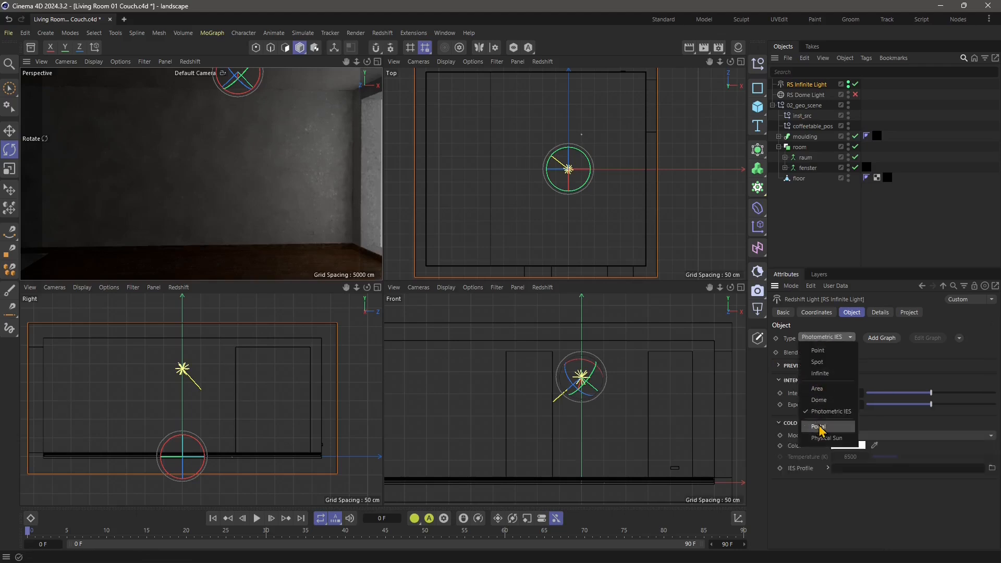
click(819, 427)
click(820, 339)
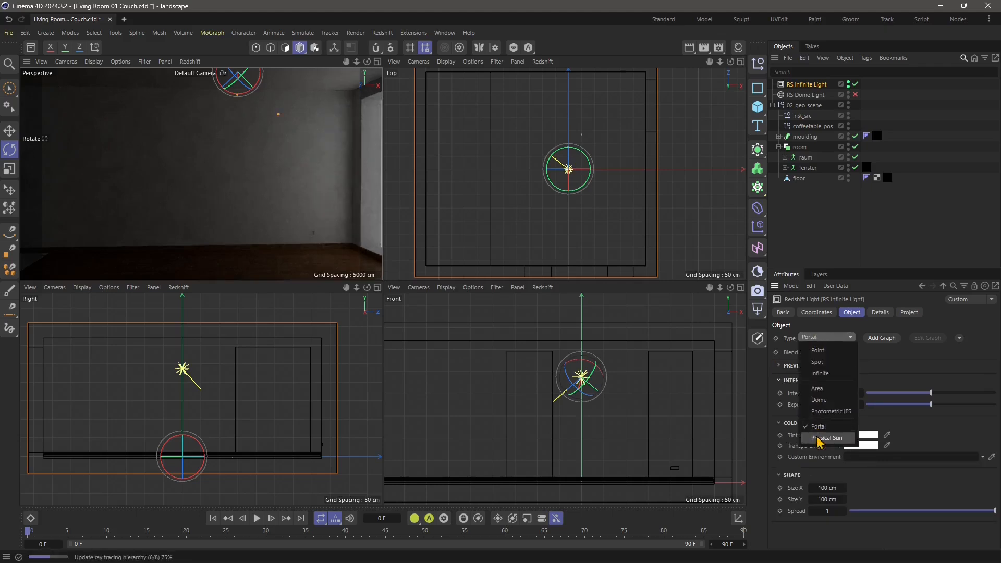
click(815, 350)
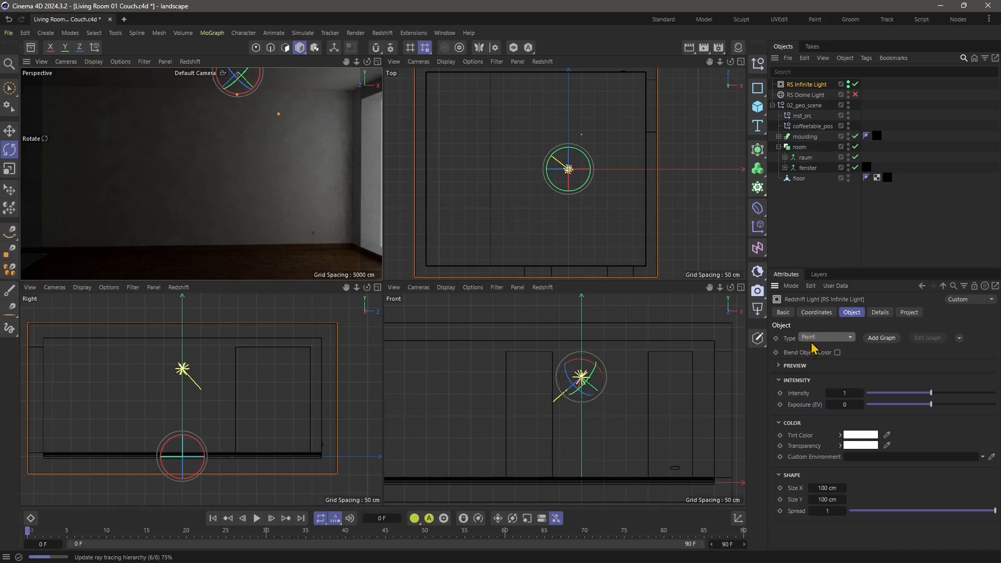
click(815, 341)
click(817, 338)
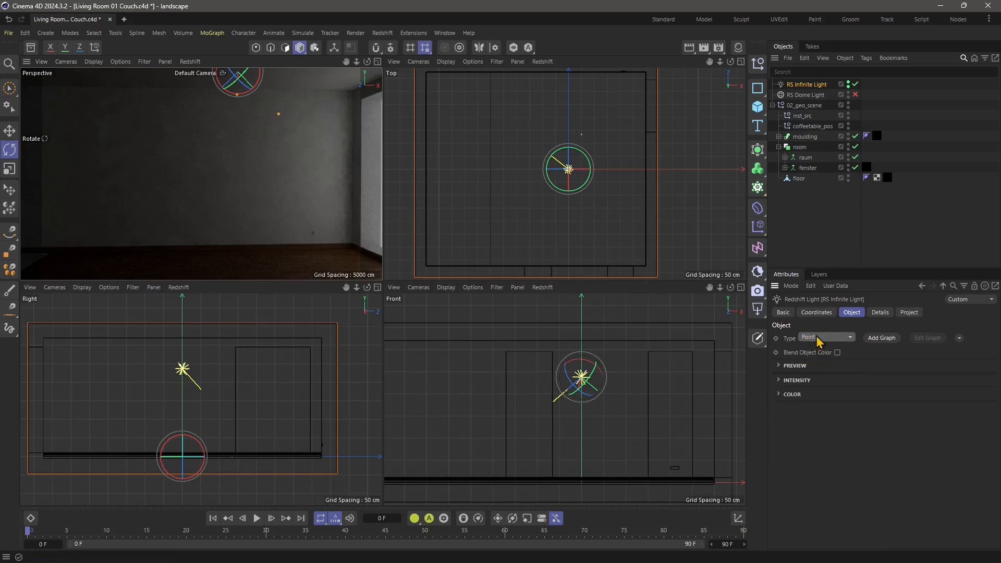
click(817, 338)
click(820, 374)
Move the infinite light along +Z, using the world coordinate system to centre it on X at about the room's mid-height.
key(e)
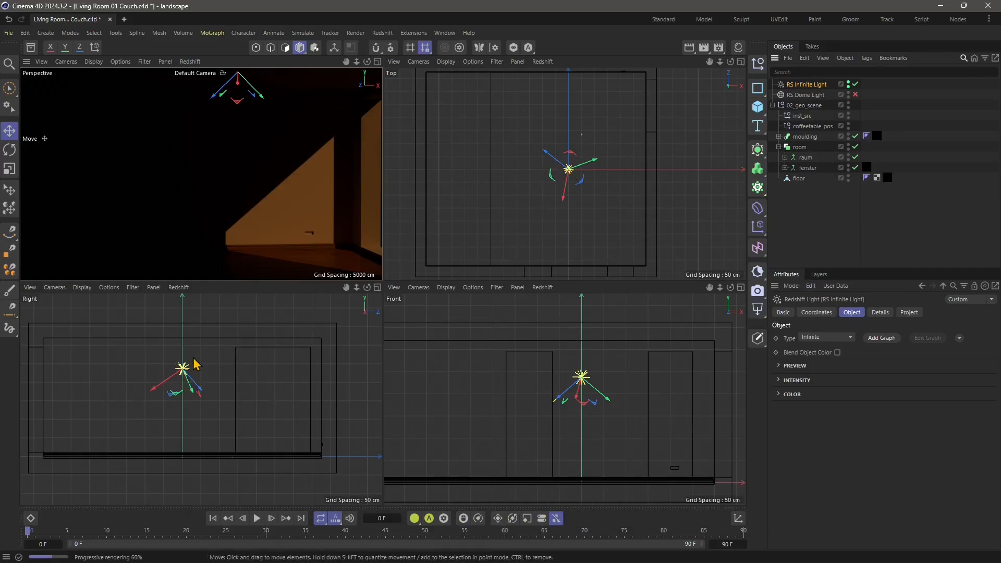
drag(178, 395, 257, 348)
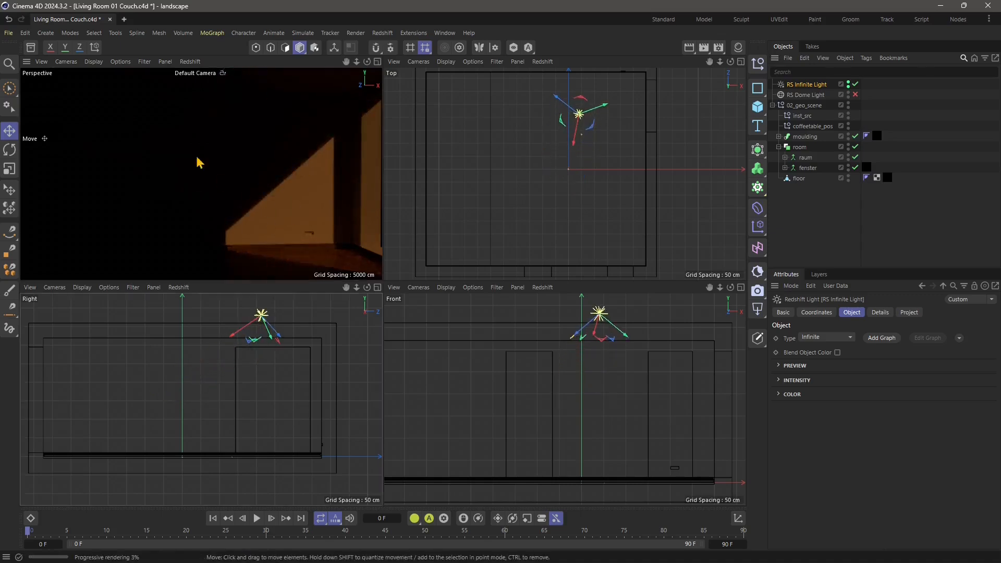
click(95, 48)
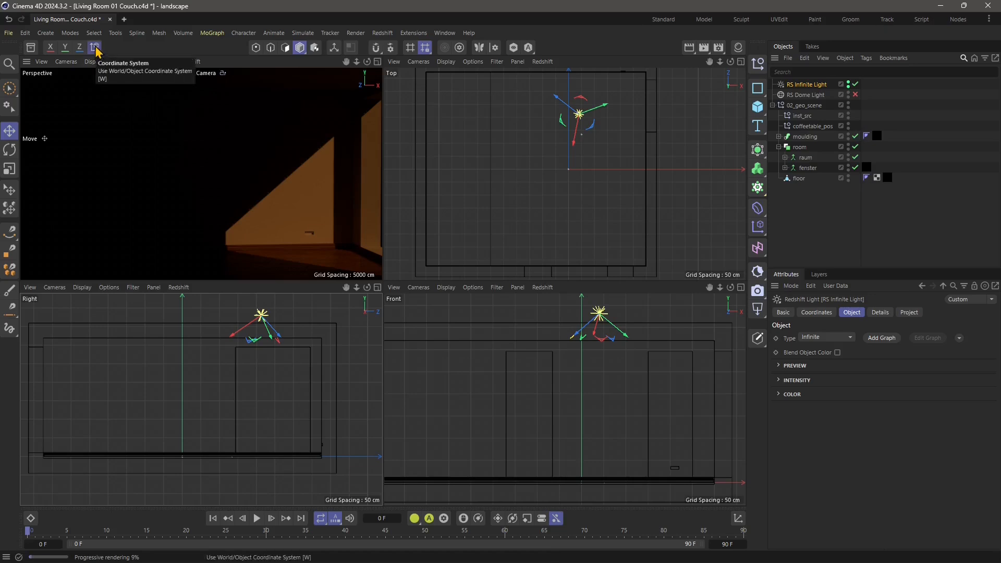
click(95, 49)
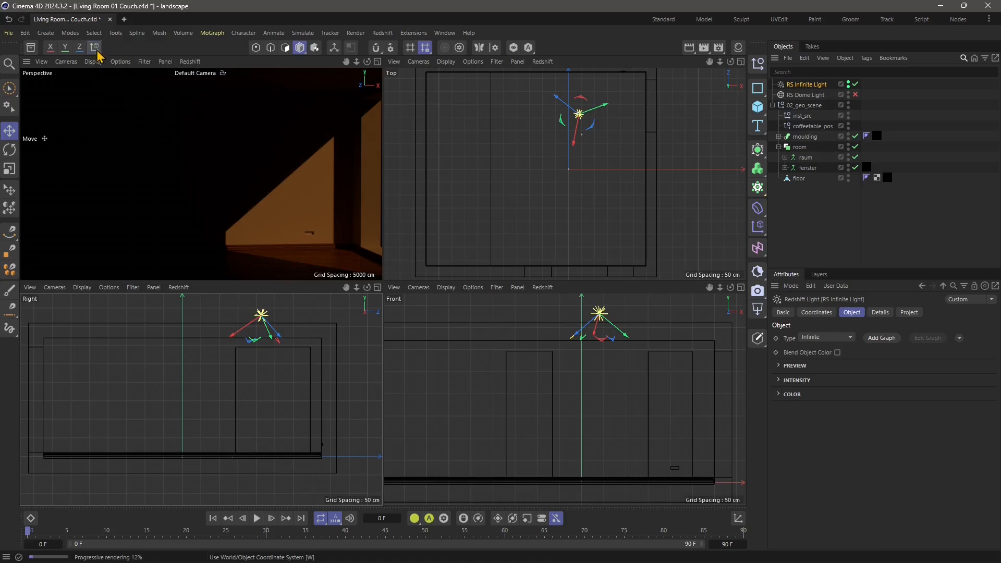
click(96, 49)
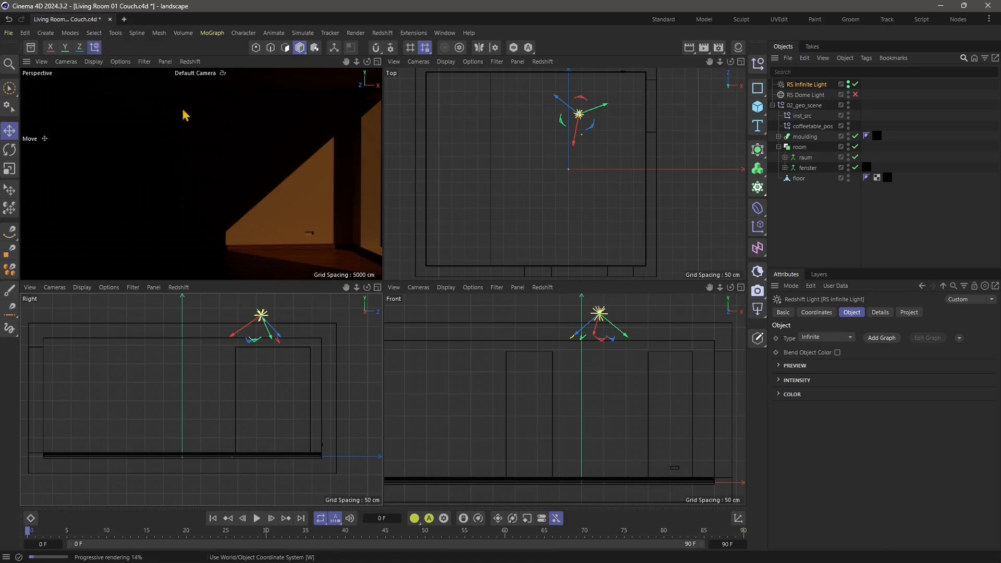
click(600, 315)
scroll(599, 351, down, 3)
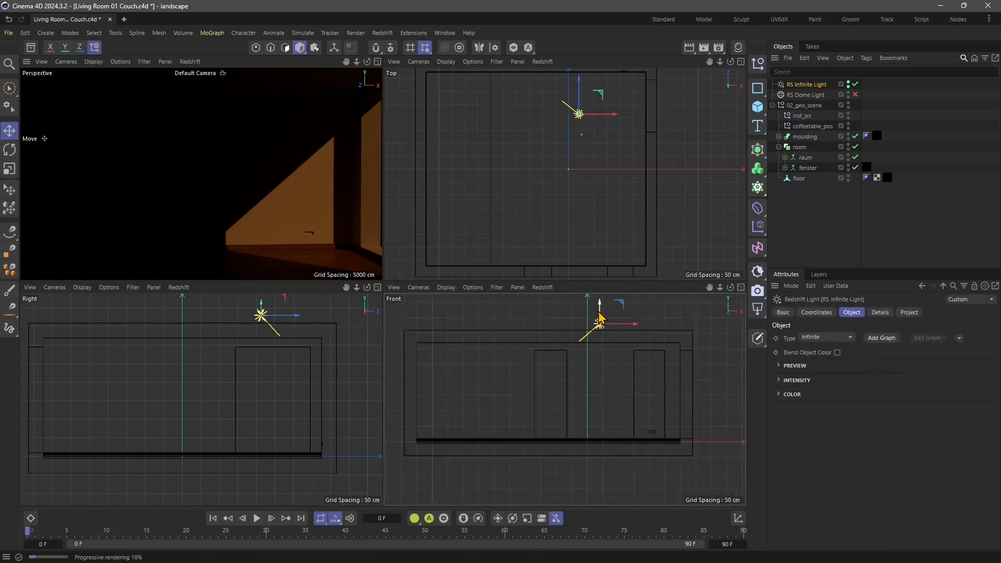
drag(605, 297, 606, 394)
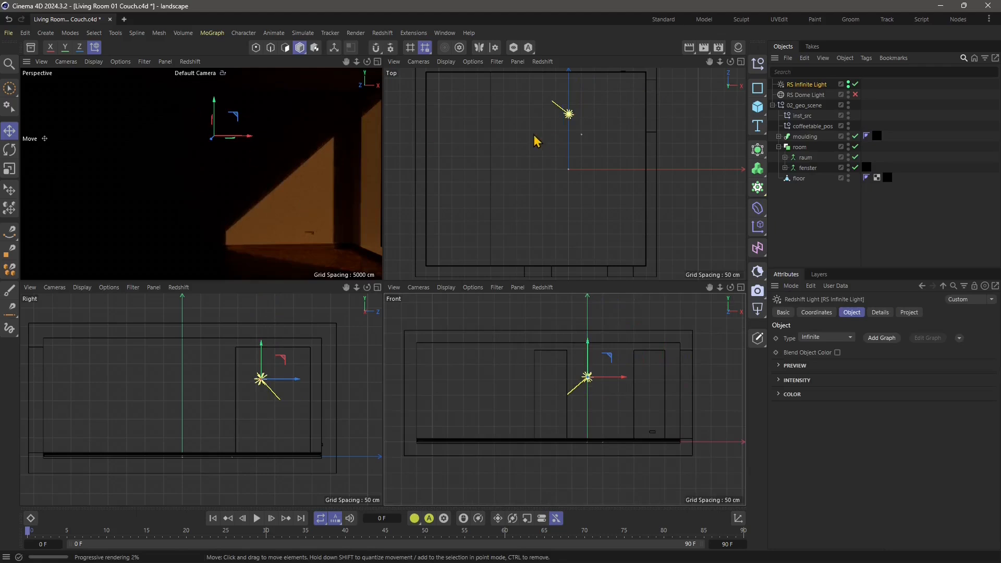
Rotate the infinite light slightly around the world vertical axis to widen the light patch on the back wall.
key(r)
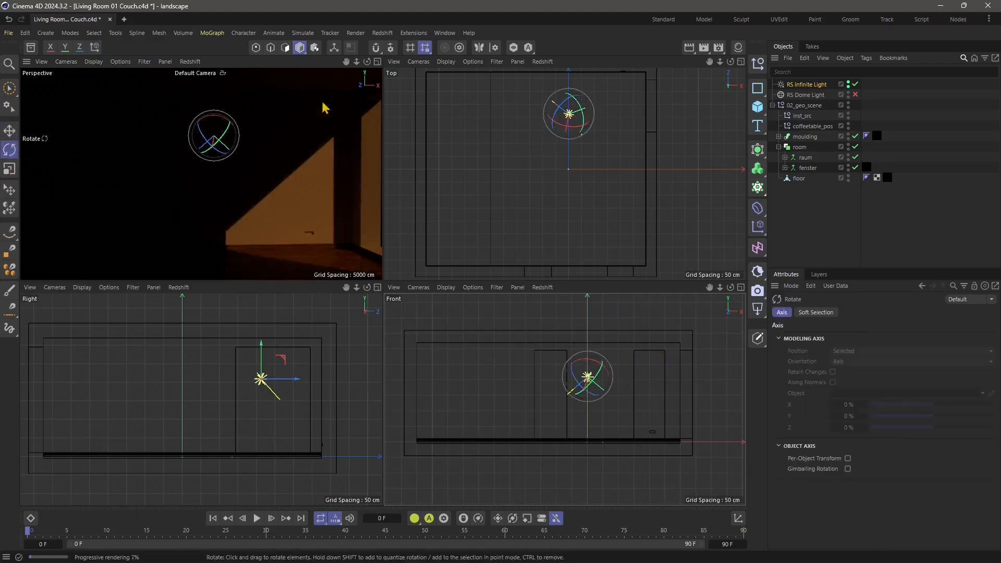
click(94, 48)
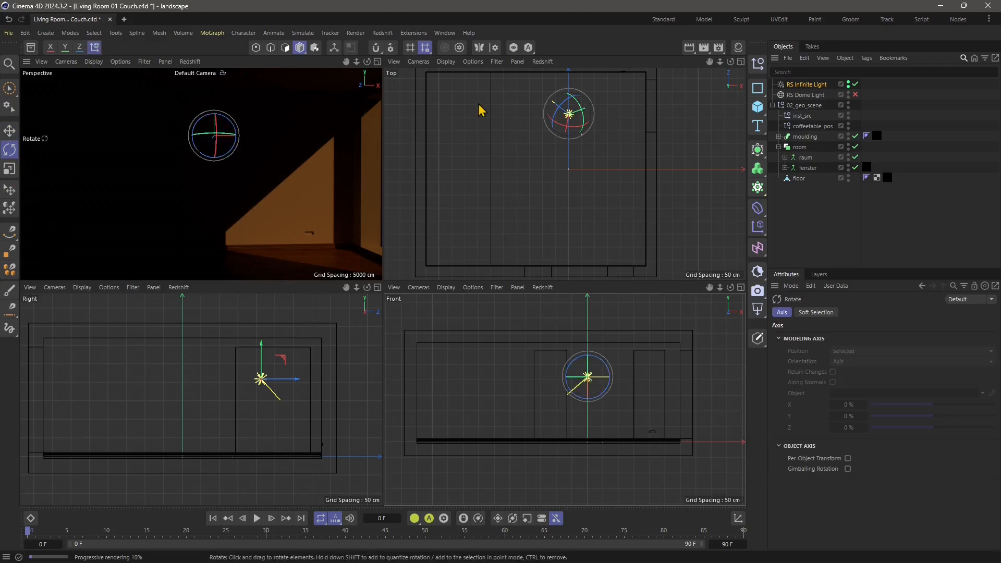
mouse_move(558, 137)
mouse_down()
mouse_move(576, 147)
mouse_move(565, 149)
mouse_up()
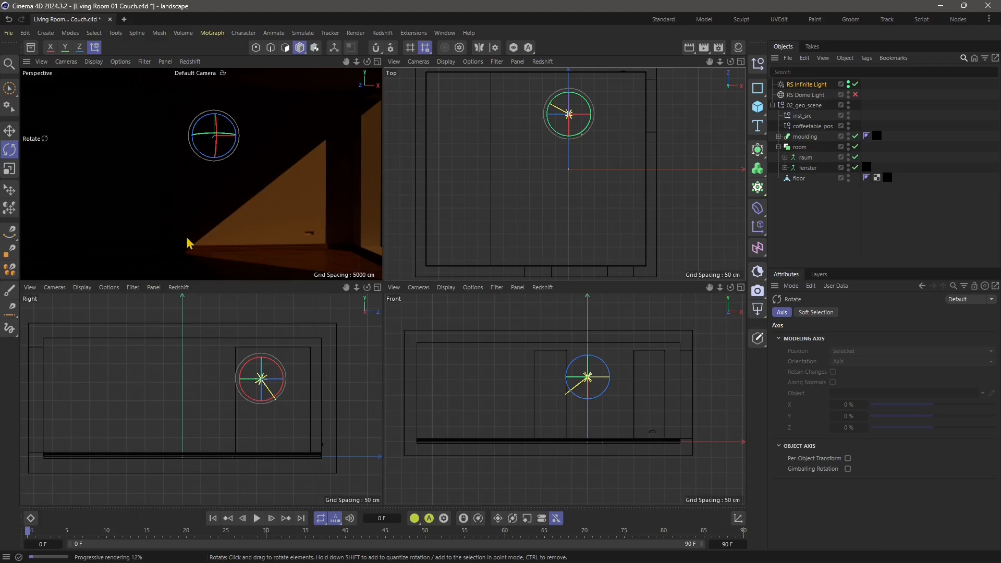
Compare the infinite light's effect in the room with Cast Shadow off and on.
click(813, 85)
click(853, 313)
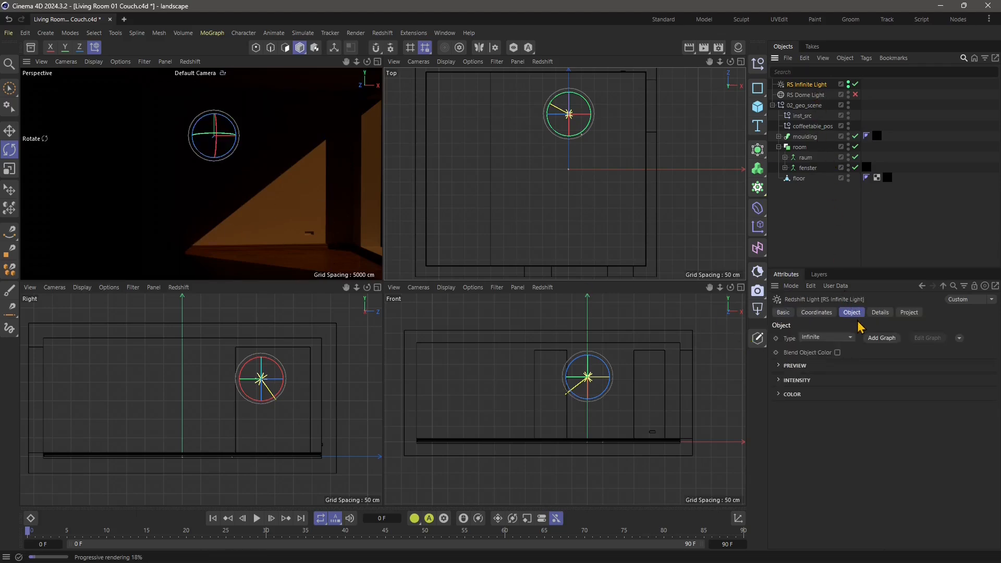
click(884, 315)
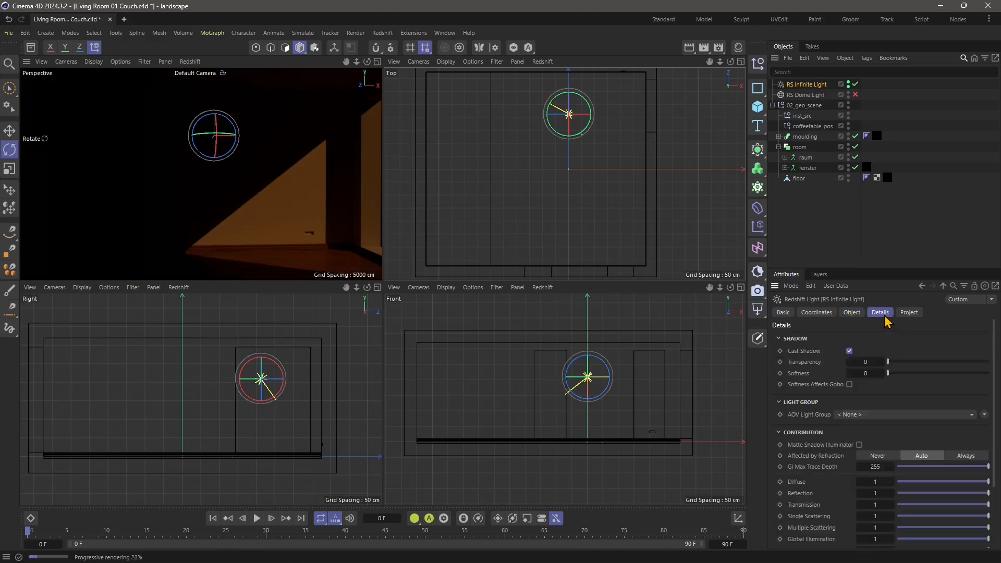
click(850, 352)
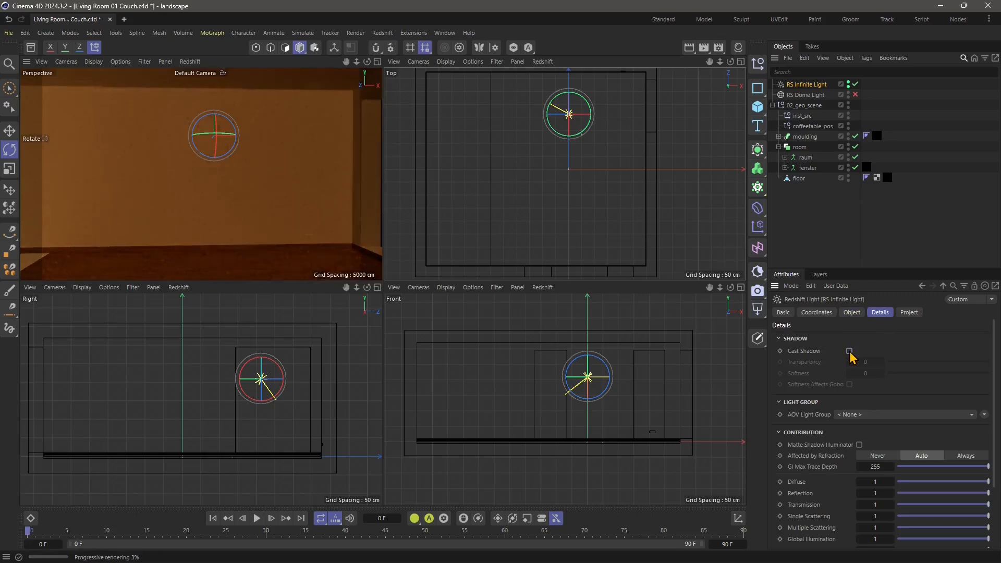
click(849, 351)
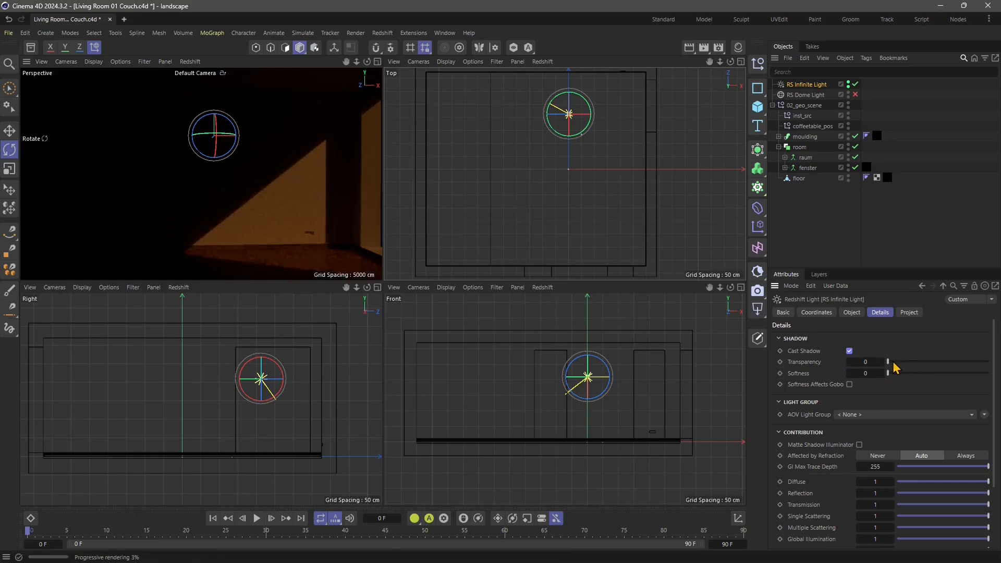
Set the infinite light's shadow transparency to about 0.23 and its shadow softness to about 1.45.
drag(893, 364, 905, 364)
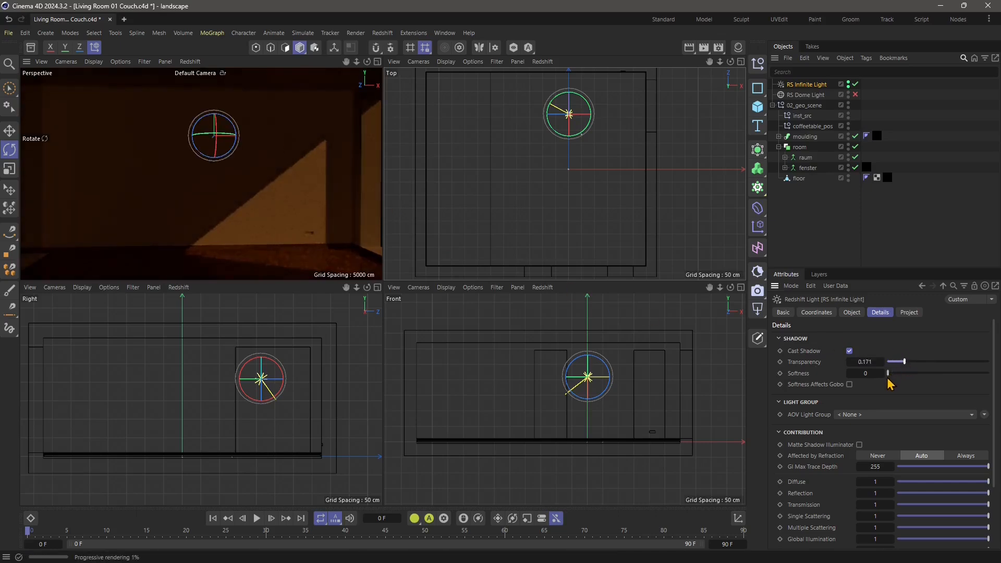
drag(888, 379, 991, 378)
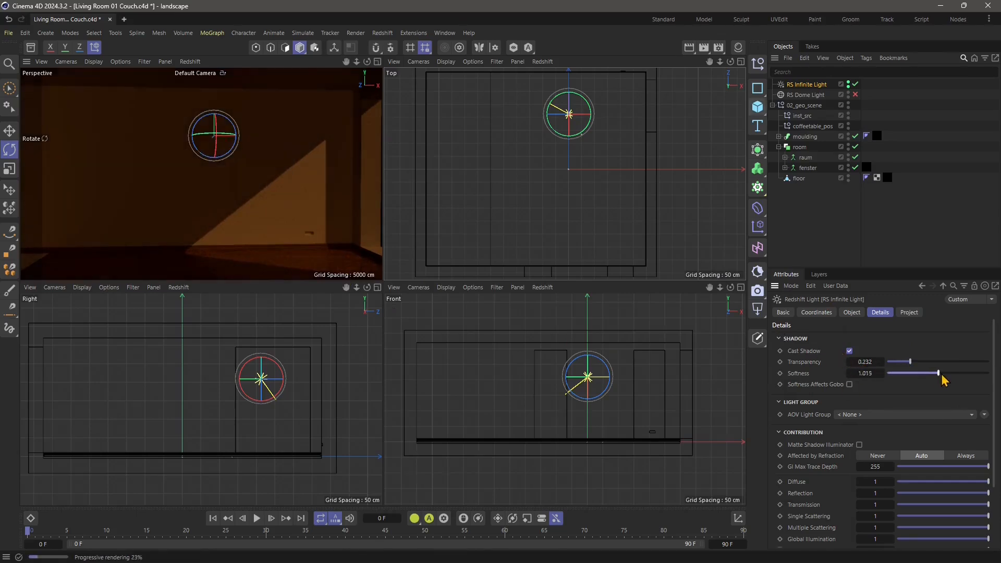
drag(943, 379, 965, 379)
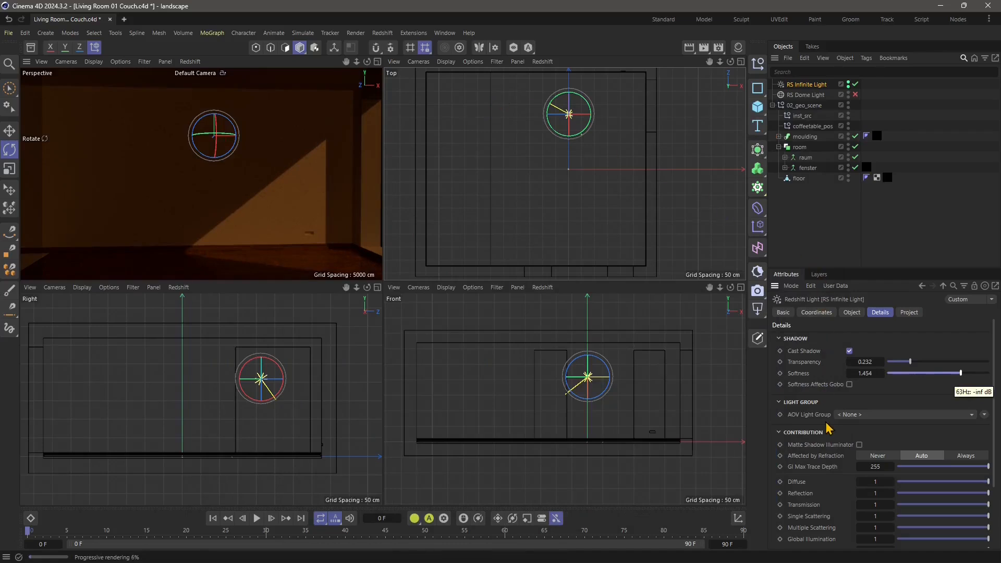
Try lowering the infinite light's Diffuse contribution to compare the effect in the room, and return it to 1.
scroll(829, 420, down, 3)
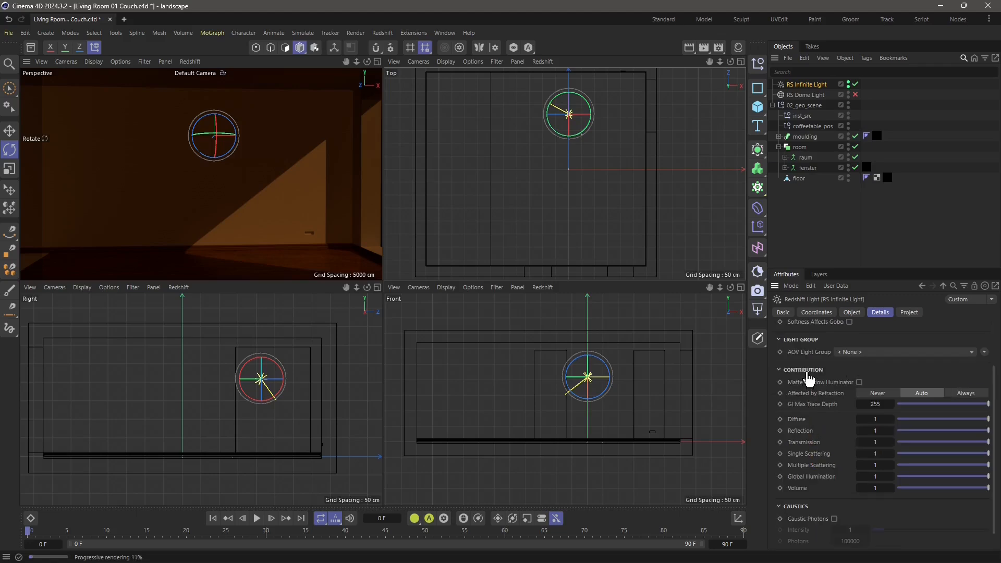
scroll(817, 443, down, 1)
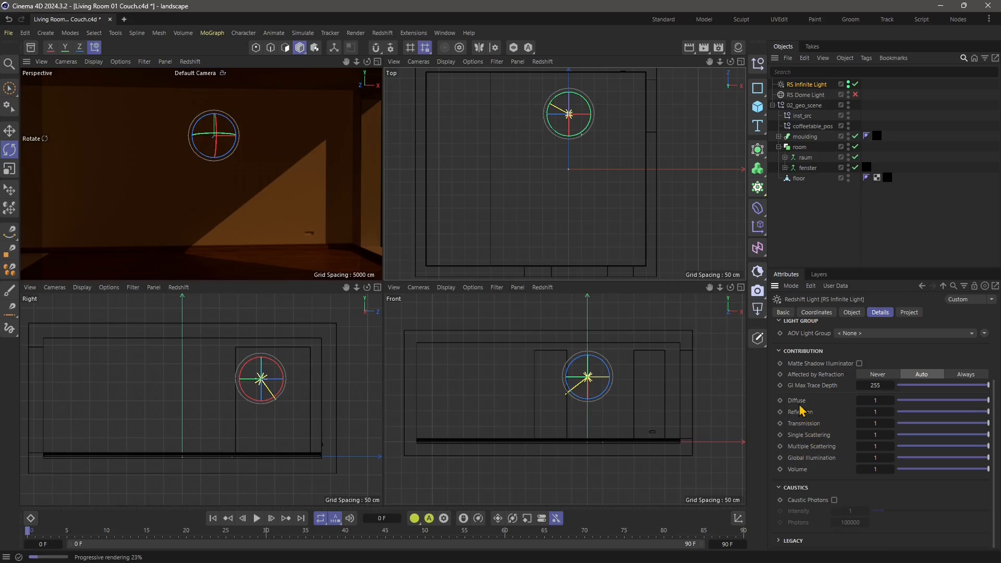
drag(916, 401, 898, 401)
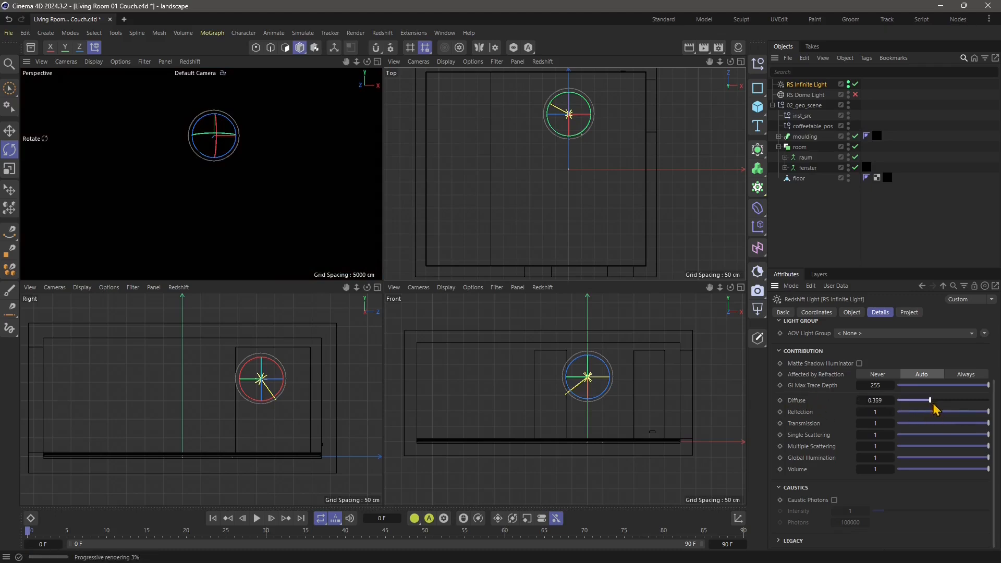
drag(933, 402, 991, 405)
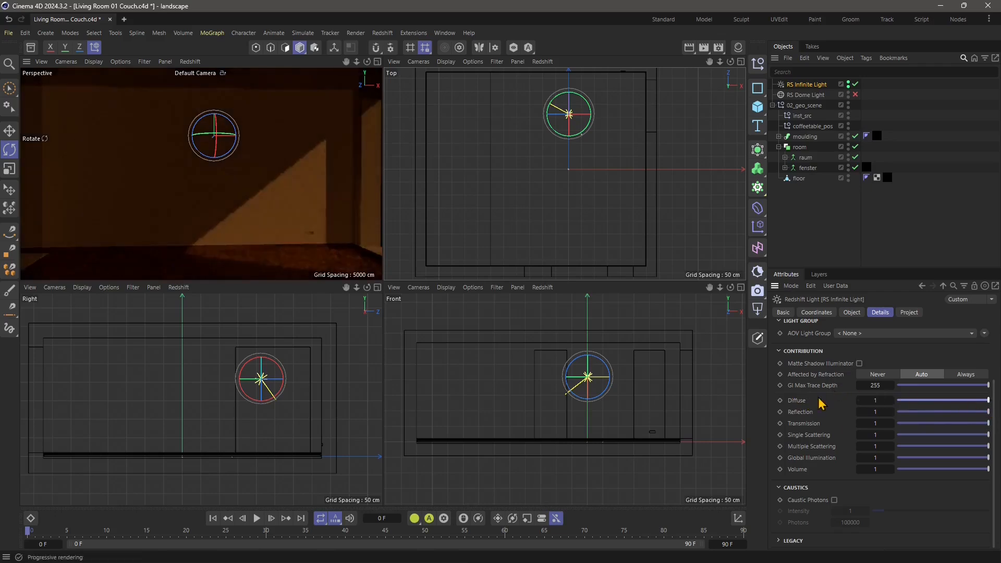
Add a Redshift point light to the scene.
click(852, 312)
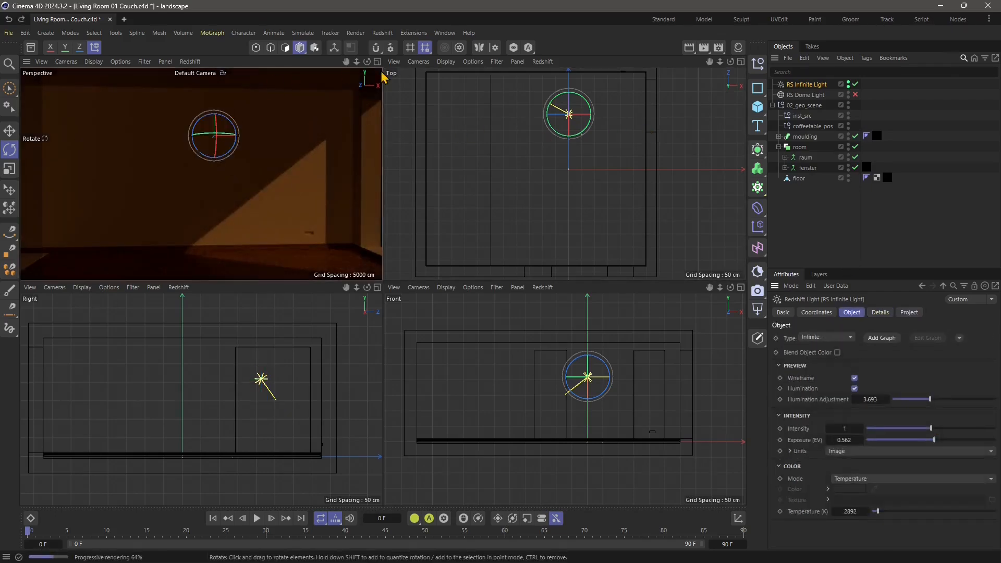
click(383, 33)
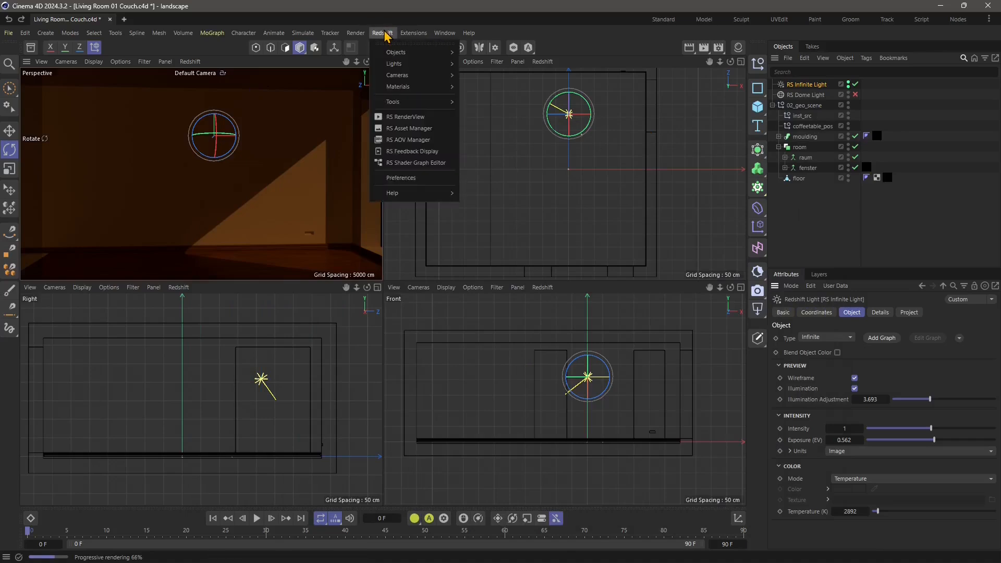
mouse_move(403, 65)
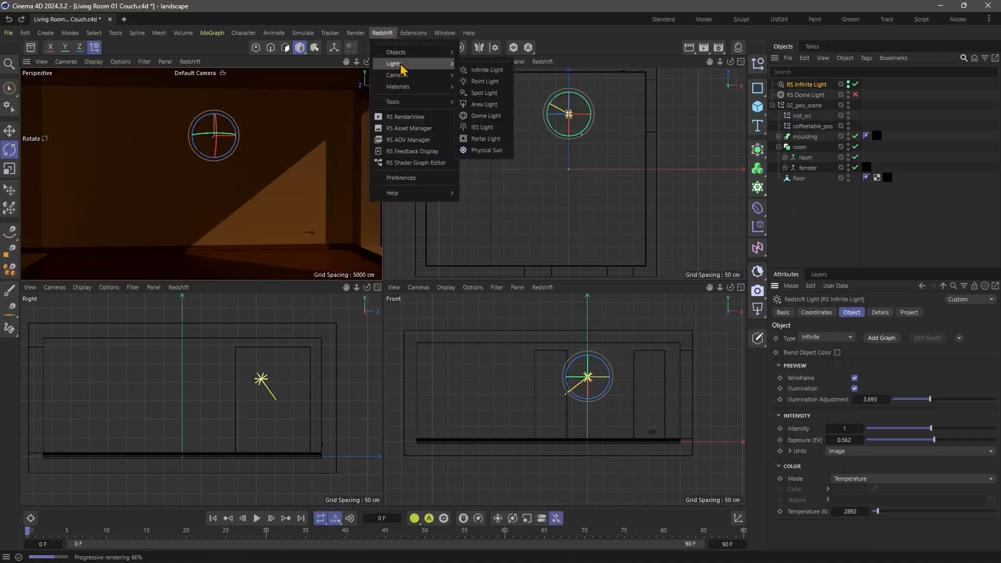
click(482, 83)
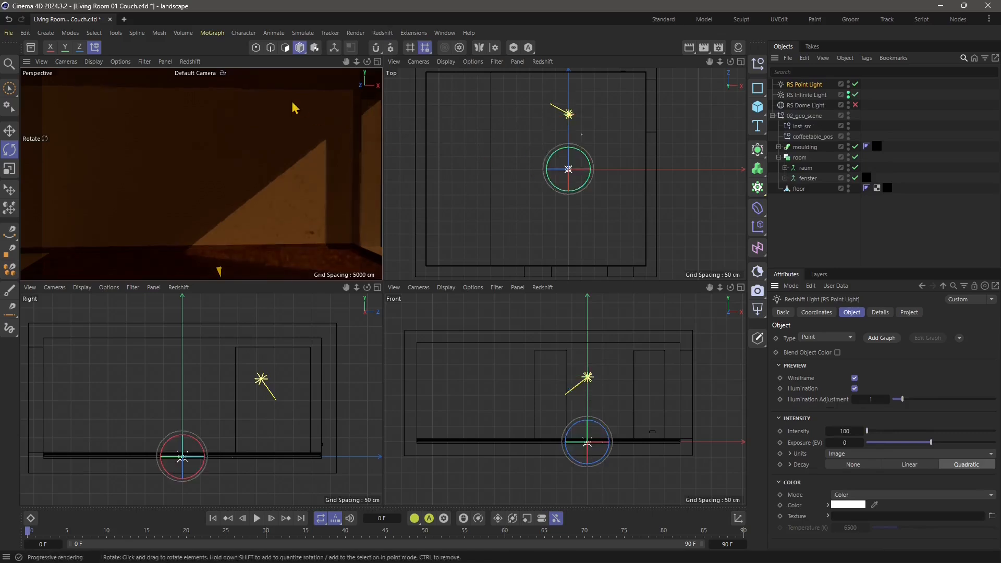
Move the point light close to the back wall, at about the room's mid-height and on the -X side of the infinite light.
click(9, 131)
drag(591, 150, 539, 136)
drag(202, 437, 332, 415)
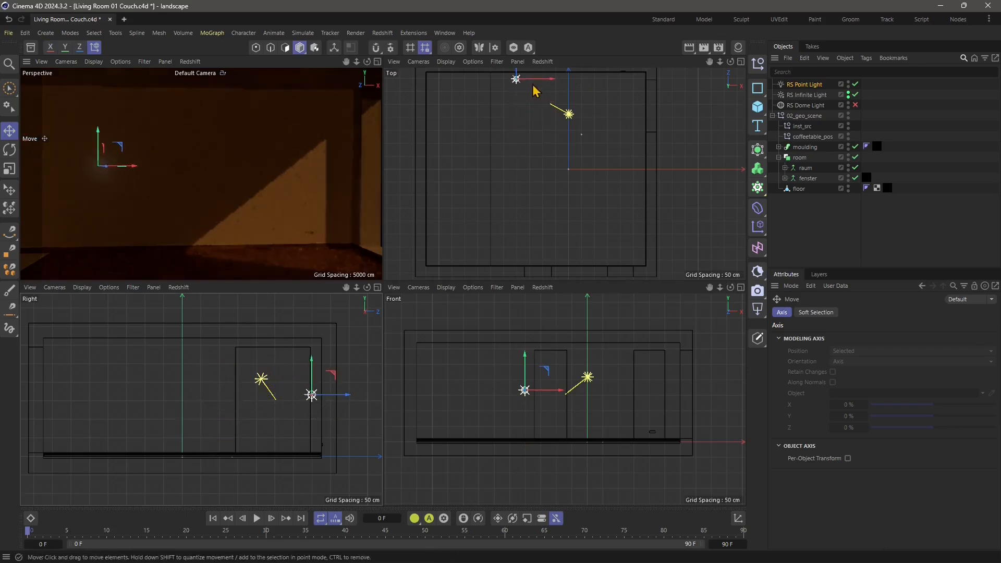
drag(549, 78, 574, 80)
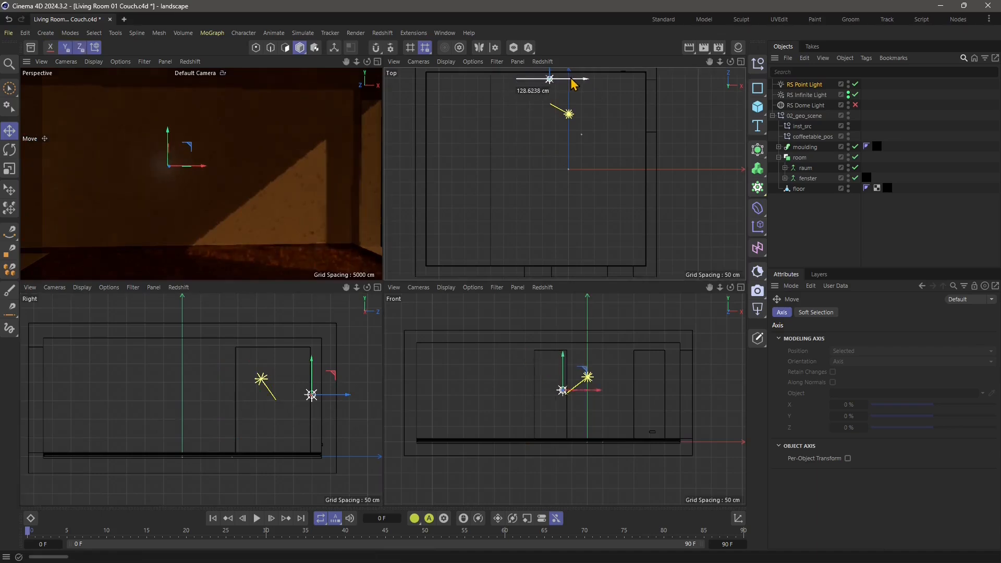
drag(199, 169, 127, 159)
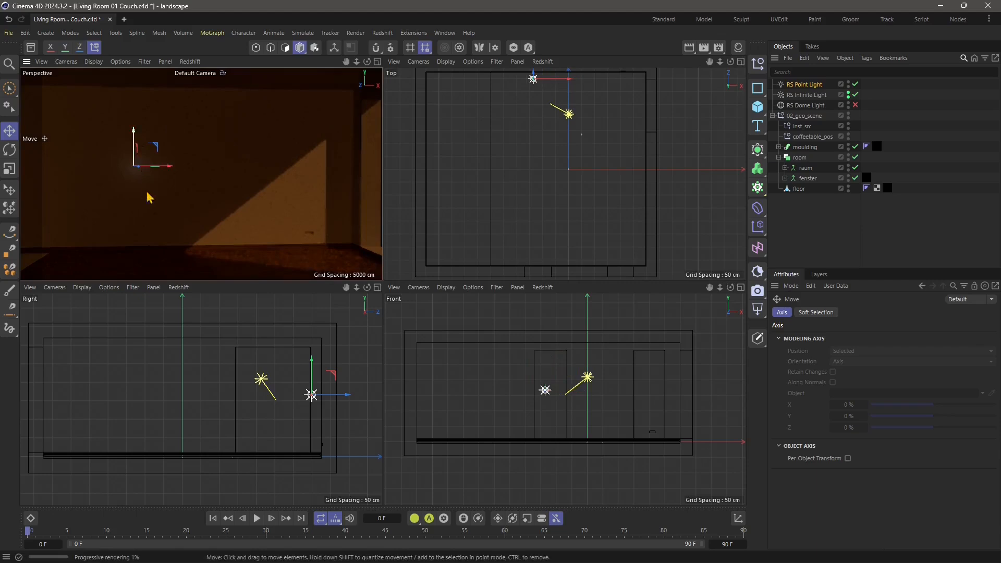
Set the point light's intensity to about 2610 and its exposure to about -1.6 EV.
click(802, 88)
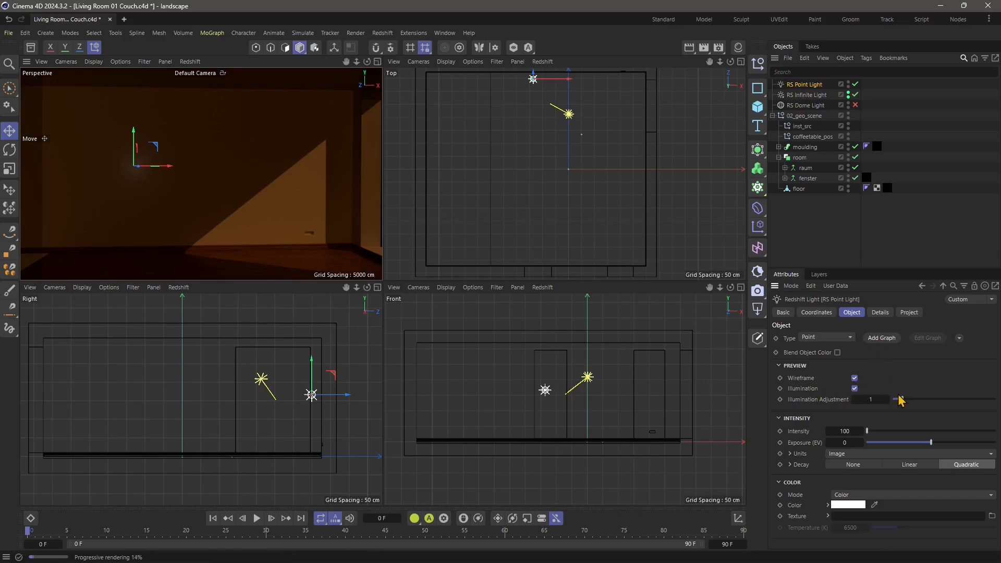
click(778, 367)
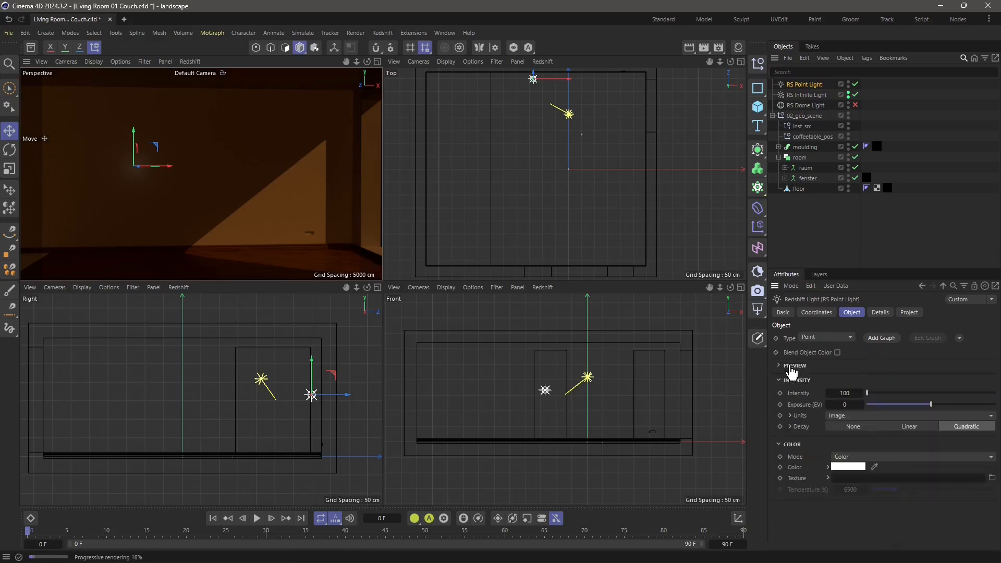
drag(867, 393, 872, 399)
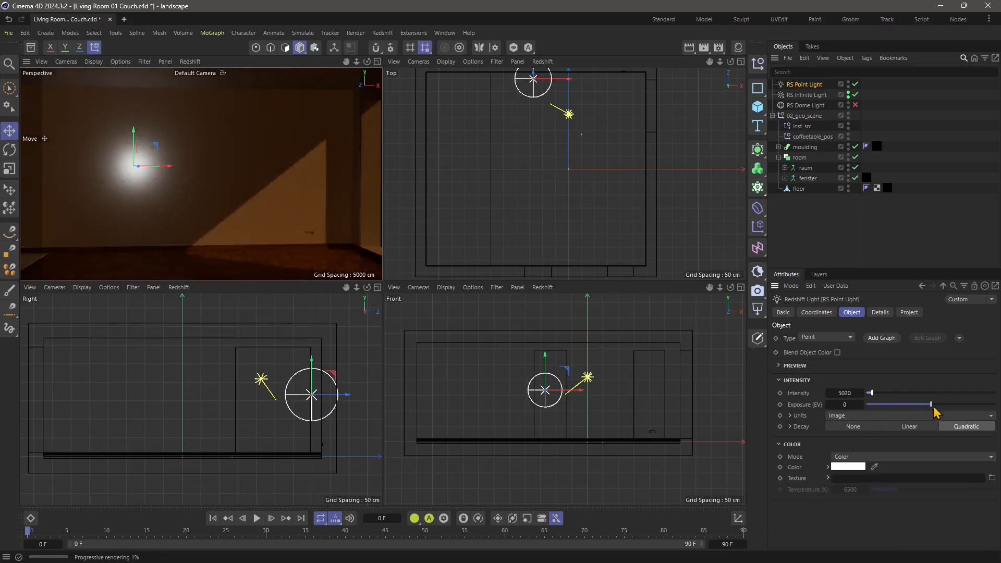
drag(871, 396, 868, 398)
mouse_move(931, 405)
mouse_down()
mouse_move(911, 405)
mouse_move(923, 412)
mouse_up()
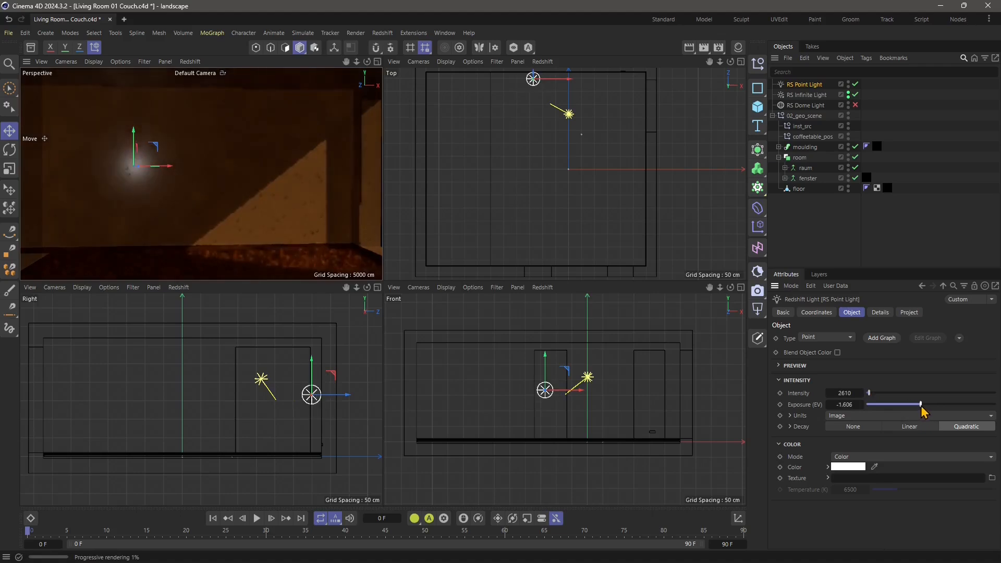
Change the point light's units to Luminous Power (lm) and raise its intensity to about 23900.
click(845, 417)
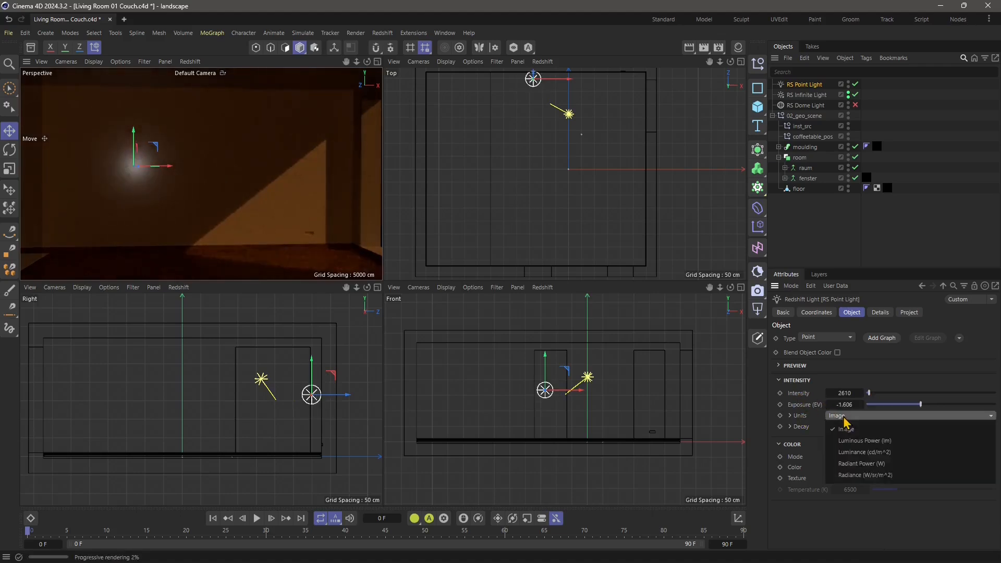
click(855, 443)
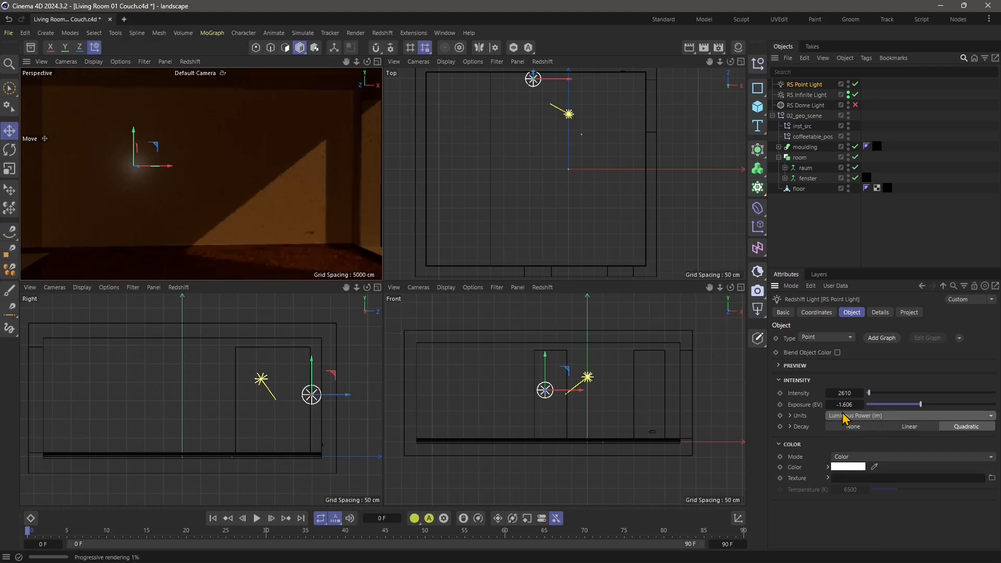
drag(875, 398, 898, 399)
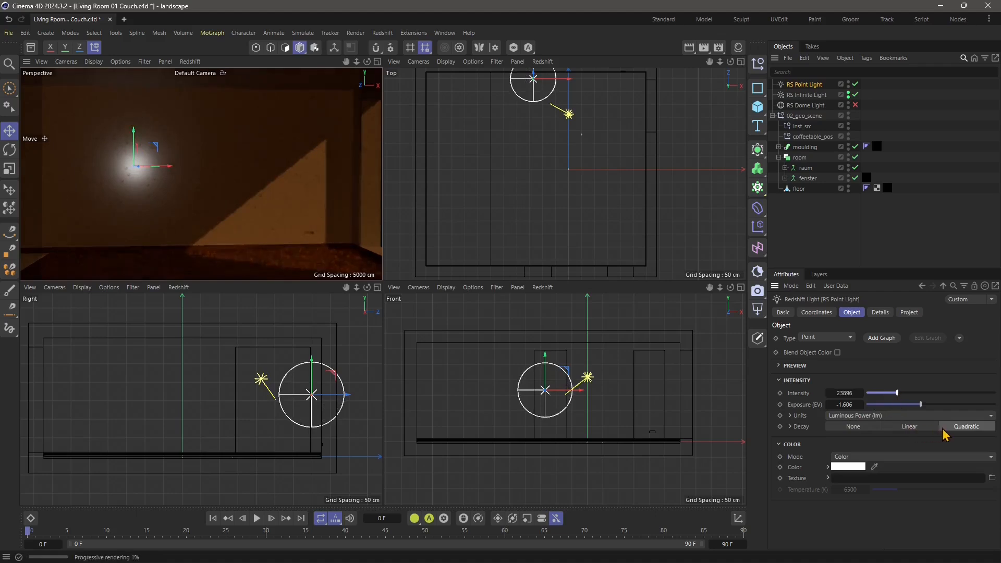
Try the None and Linear decay modes on the point light, shrinking the linear falloff radius in the viewport.
click(845, 427)
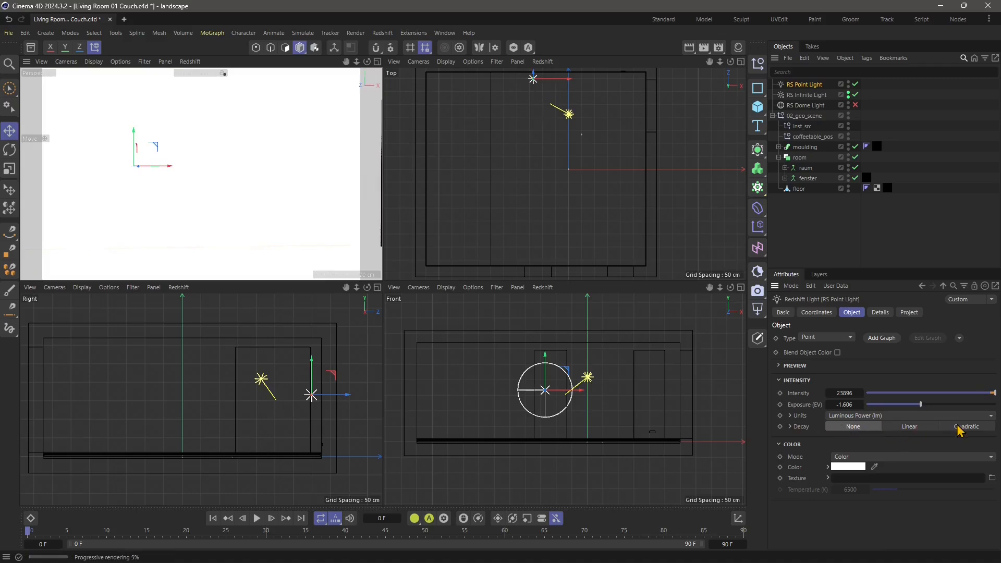
click(910, 429)
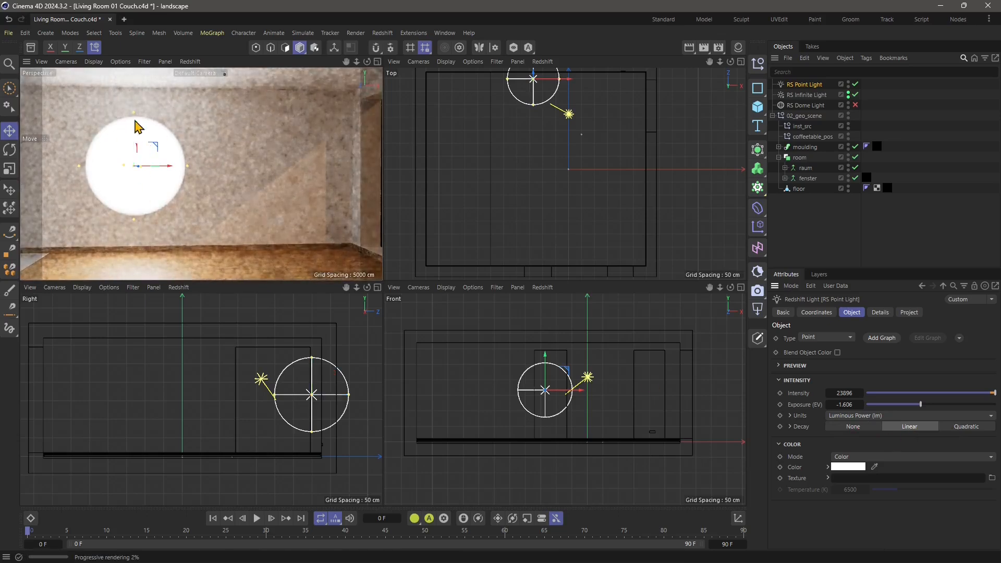
drag(134, 119, 134, 186)
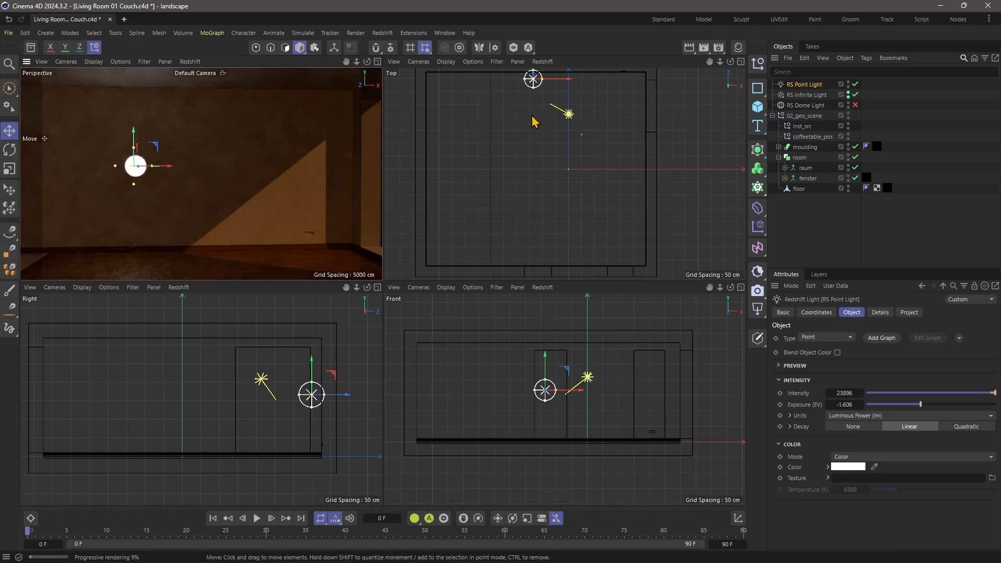
Move the point light along Z away from the back wall into the room and enlarge its linear falloff radius.
alt+middle_drag(542, 120, 540, 151)
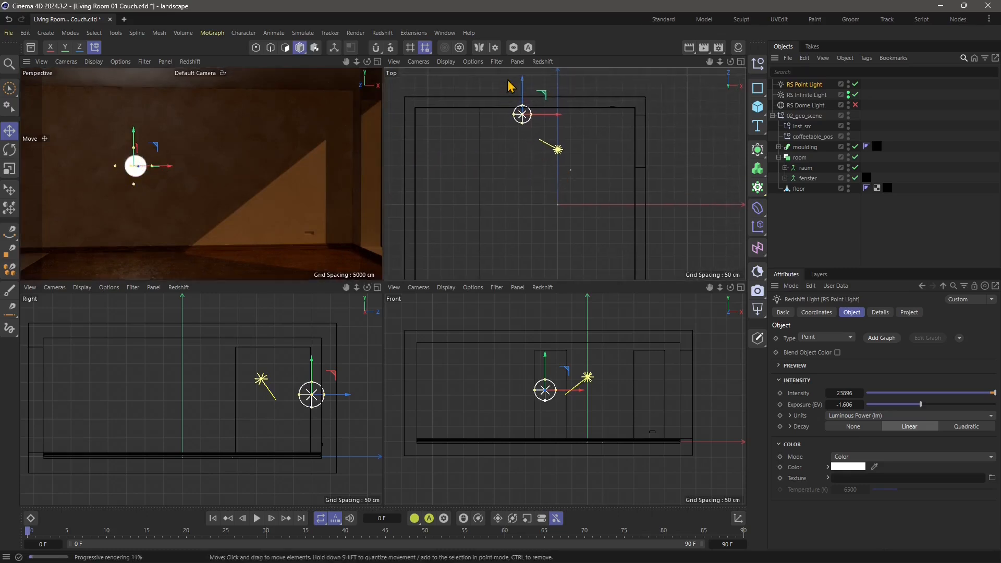
mouse_move(524, 87)
mouse_down()
mouse_move(525, 118)
mouse_move(538, 86)
mouse_up()
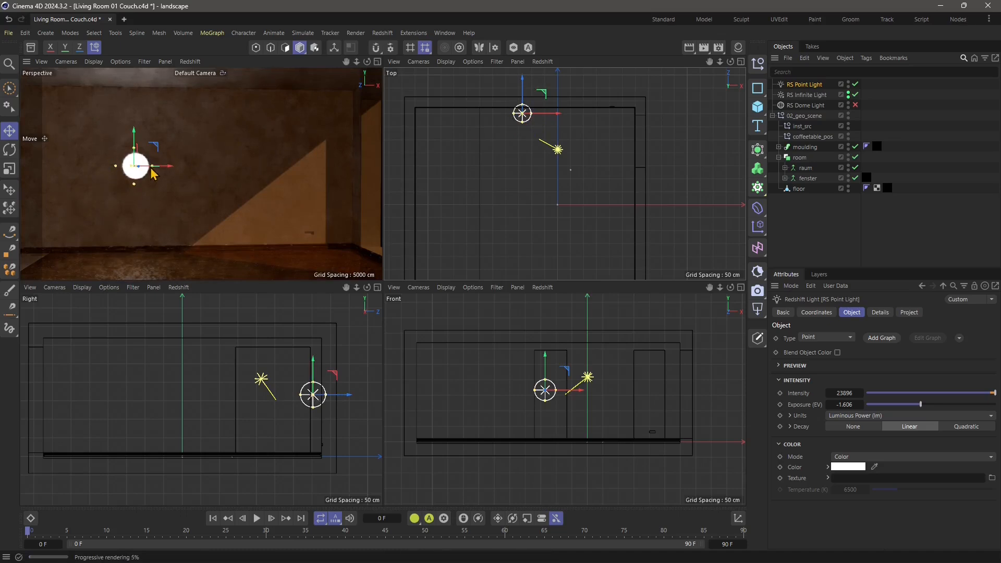
drag(523, 91, 525, 100)
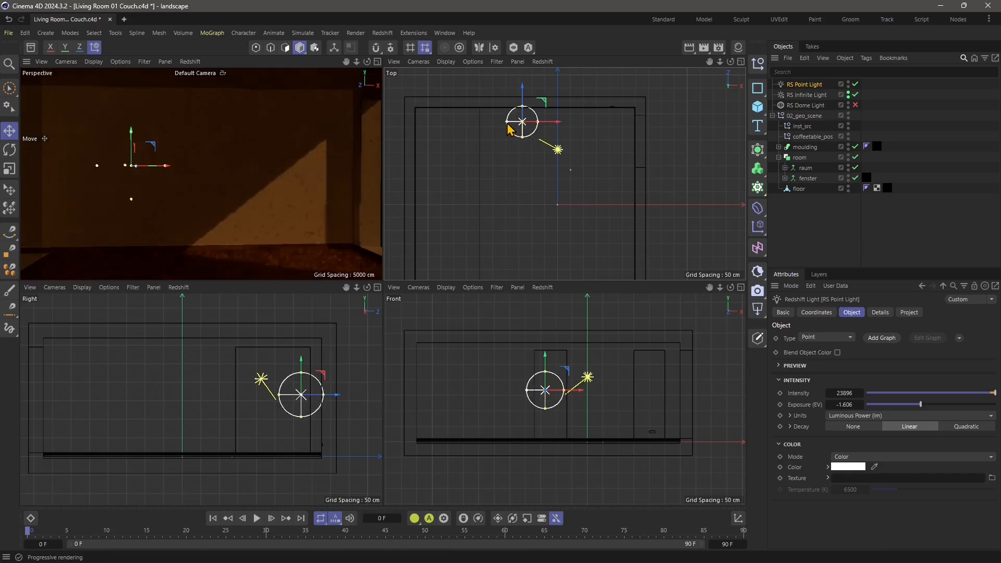
drag(524, 91, 493, 128)
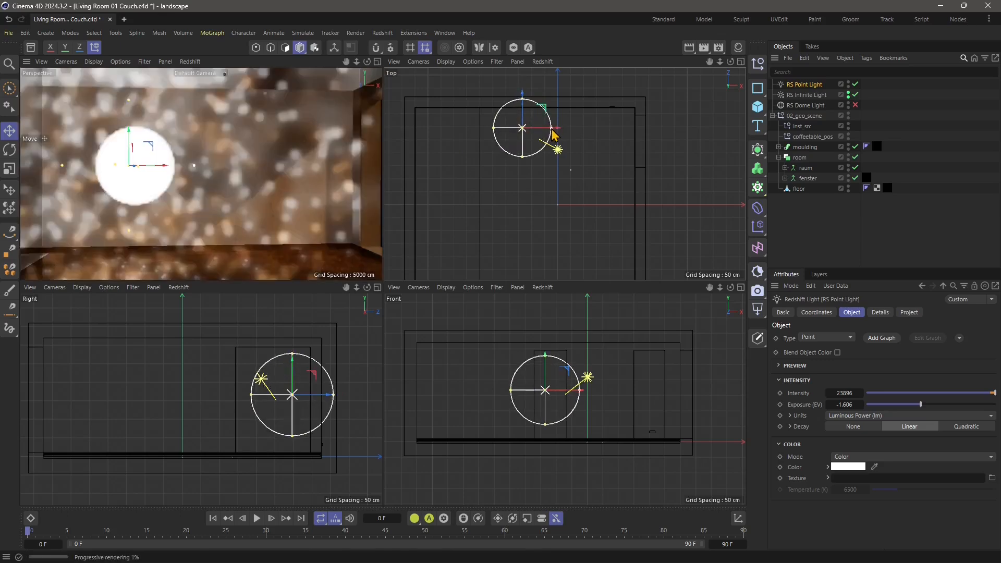
Return the point light's decay to Quadratic and set its intensity to about 31900 and exposure to about -2.3 EV.
click(965, 434)
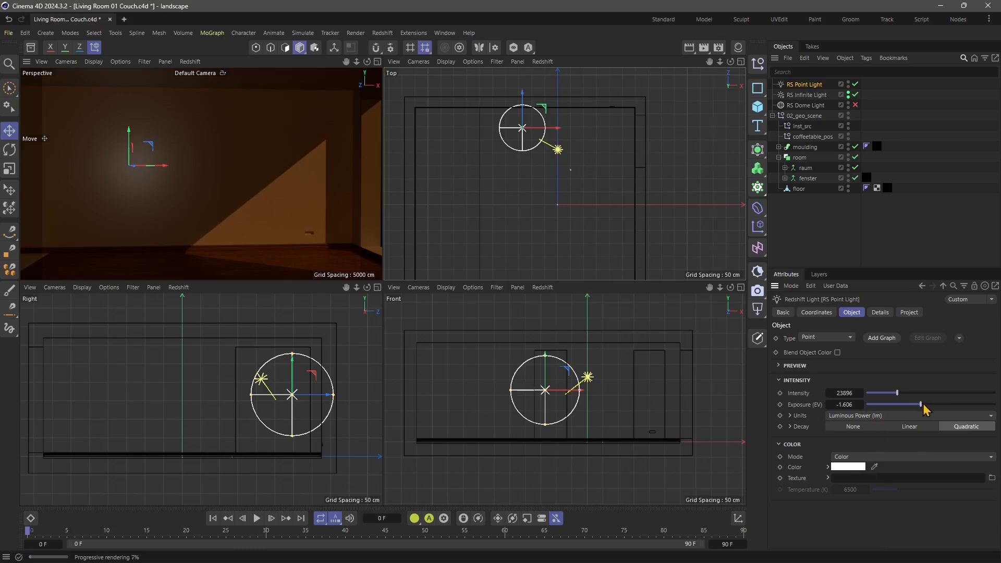
mouse_move(923, 404)
mouse_down()
mouse_move(906, 393)
mouse_move(915, 394)
mouse_up()
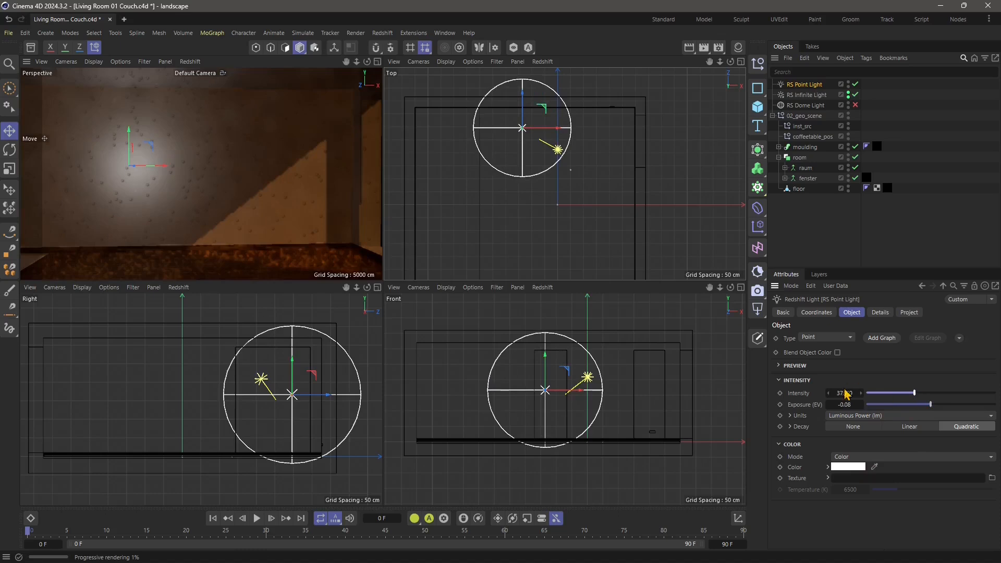
click(908, 394)
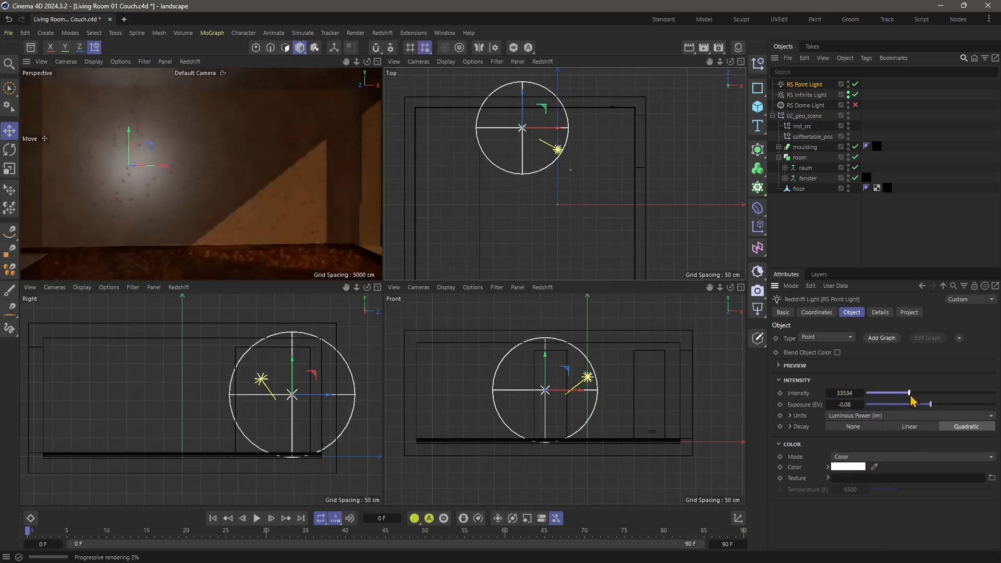
drag(924, 410, 916, 410)
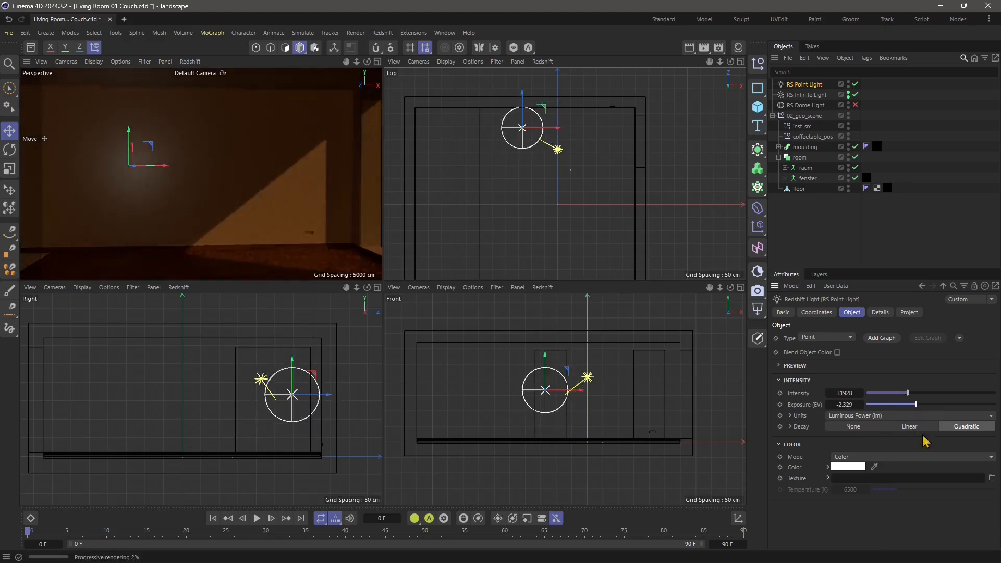
Try the Temperature color mode on the point light, and set the mode to Color and Temperature.
click(845, 457)
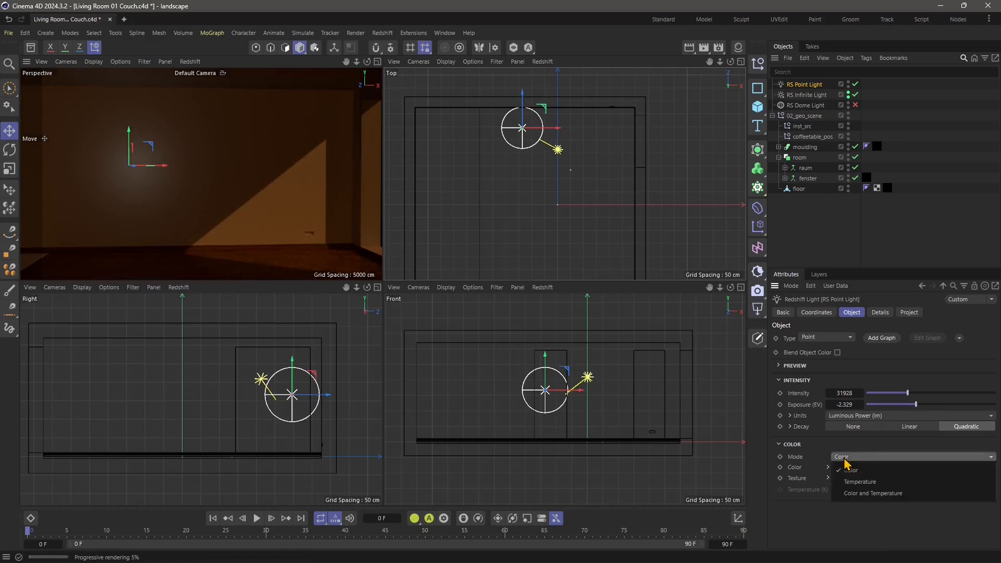
click(851, 487)
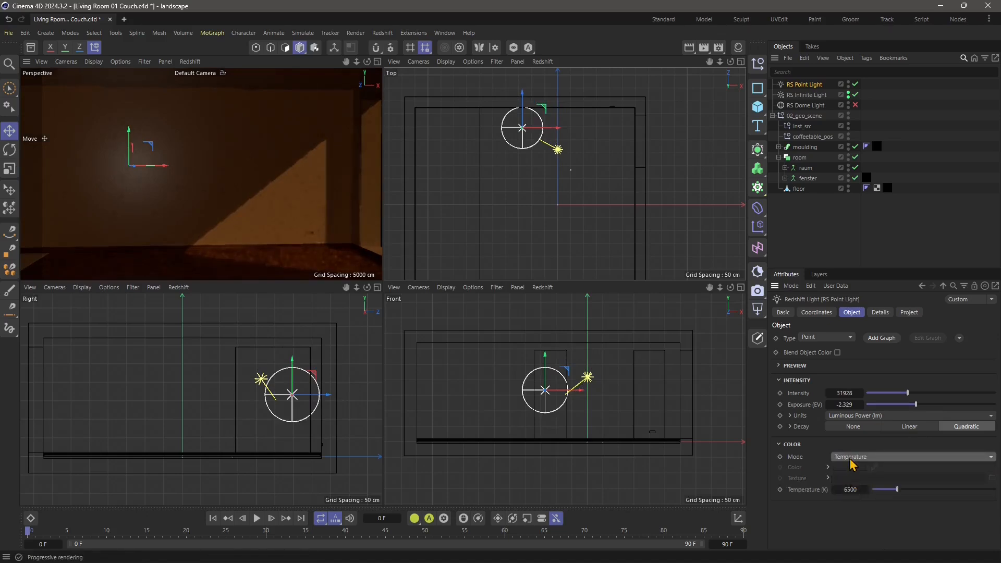
click(854, 459)
click(857, 493)
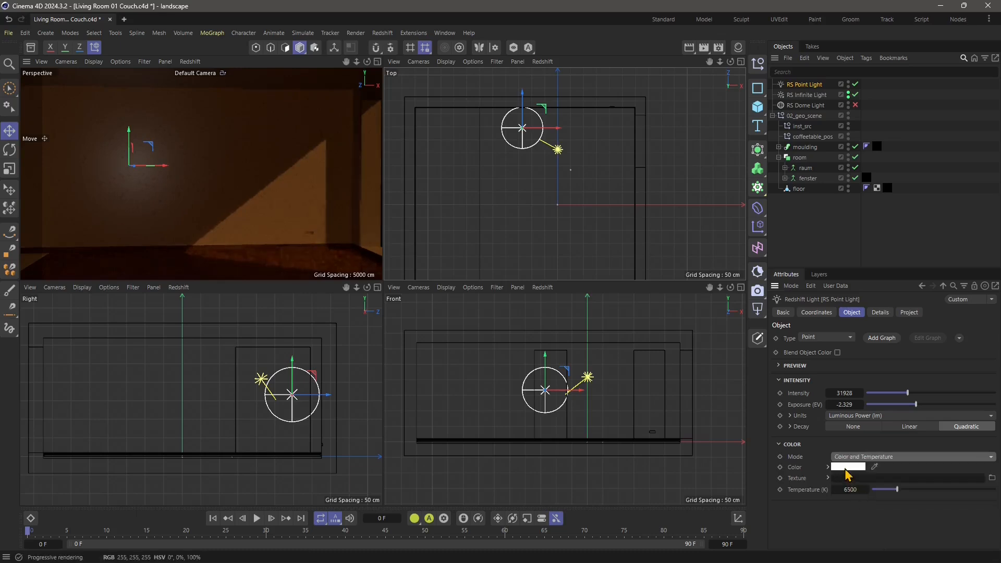
Try light cyan and light red on the point light, and set its color to bright red with a temperature of about 10930 K.
click(846, 468)
click(913, 488)
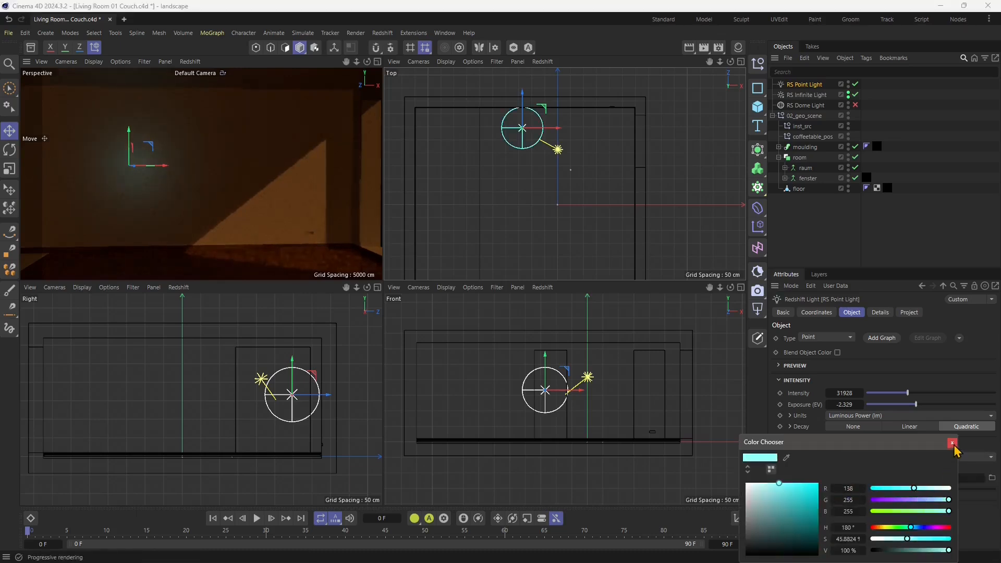
click(944, 527)
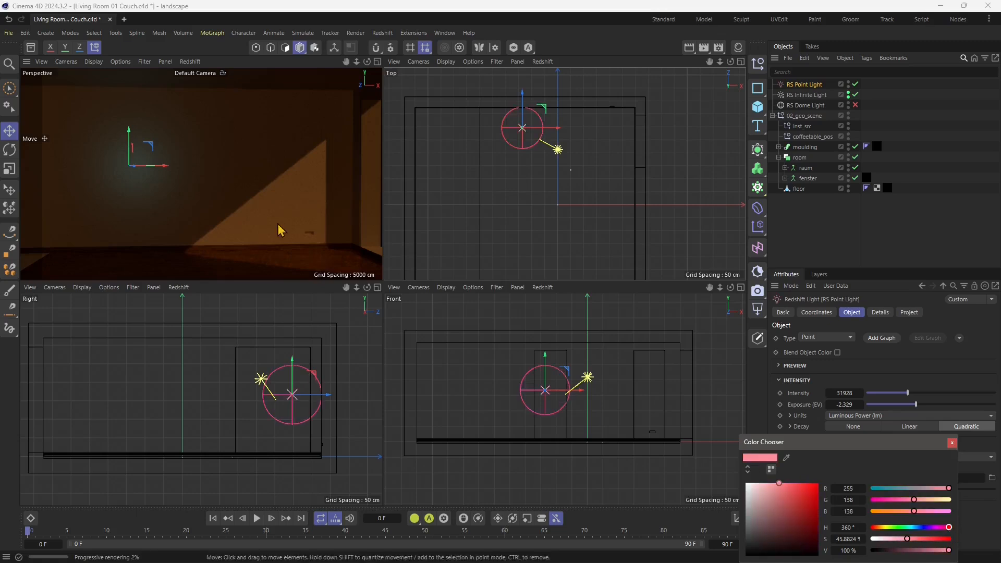
click(952, 443)
click(848, 469)
drag(815, 507, 921, 490)
click(952, 442)
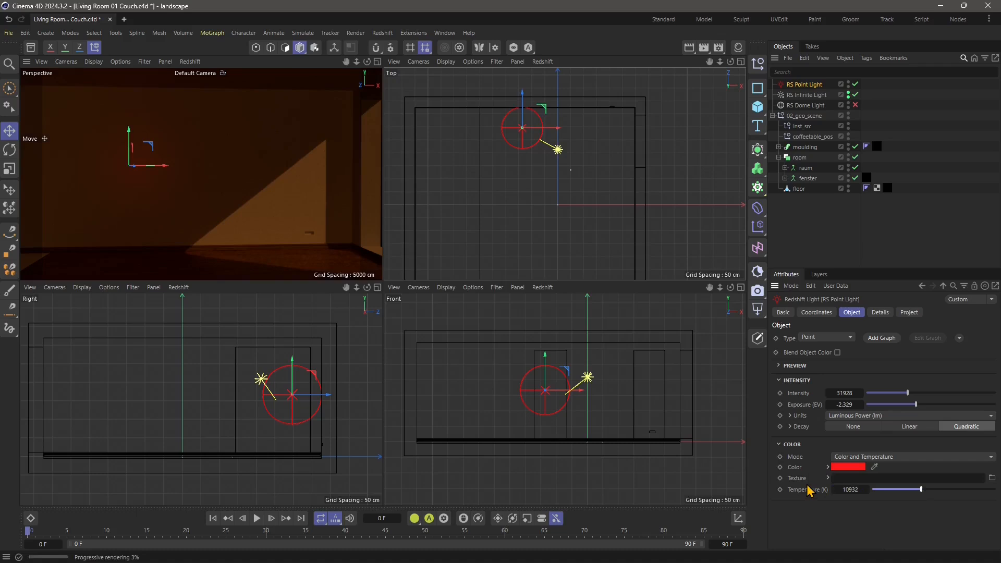
Move the point light in negative X and closer to the back wall, and raise its intensity to about 72500.
drag(163, 170, 130, 170)
drag(908, 393, 964, 405)
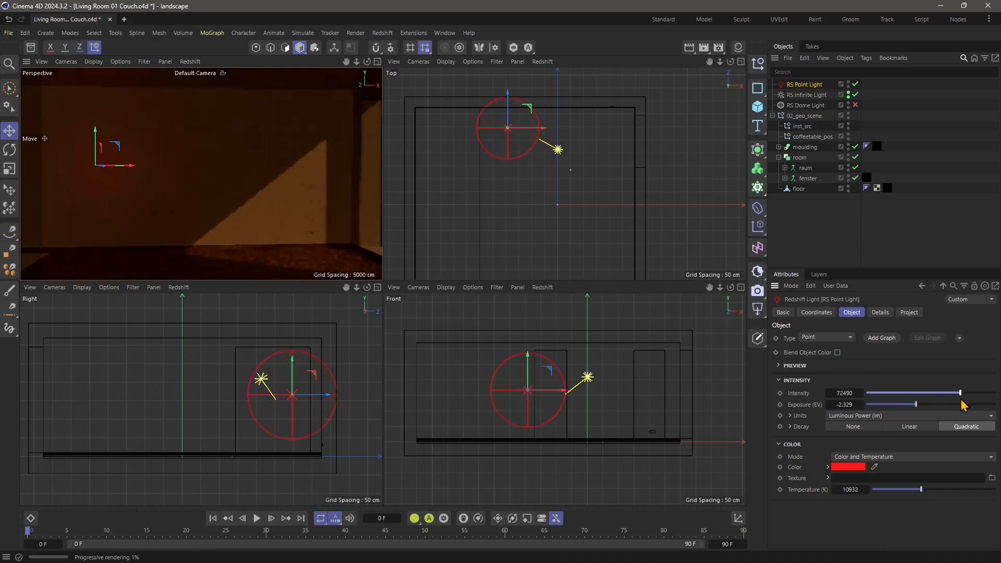
middle_click(518, 115)
middle_click(518, 120)
mouse_move(520, 109)
mouse_down()
mouse_move(487, 97)
mouse_move(520, 100)
mouse_up()
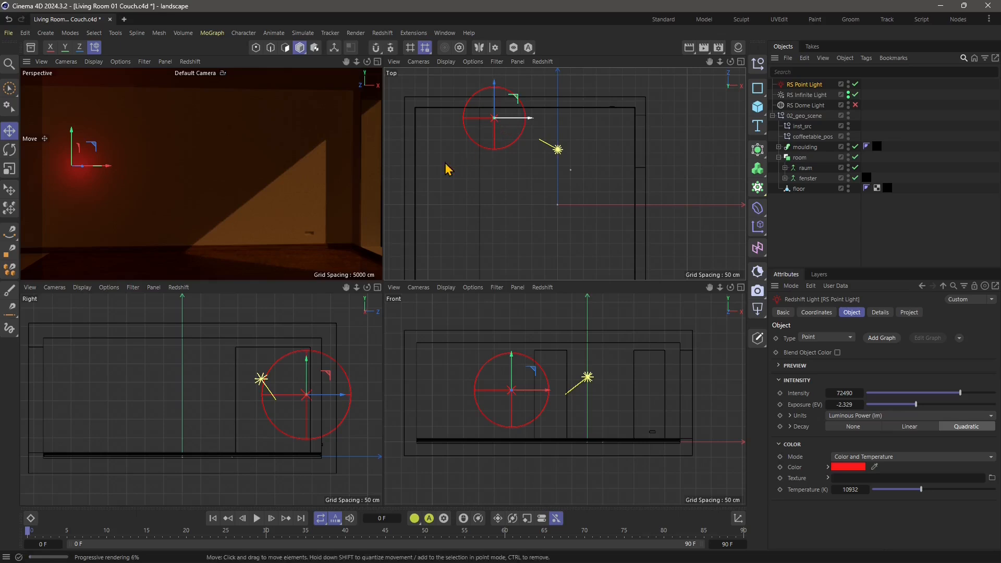
Add a Redshift spot light, raise it to mid-wall height, and shift it in negative X and slightly forward to shine on the back wall.
click(383, 34)
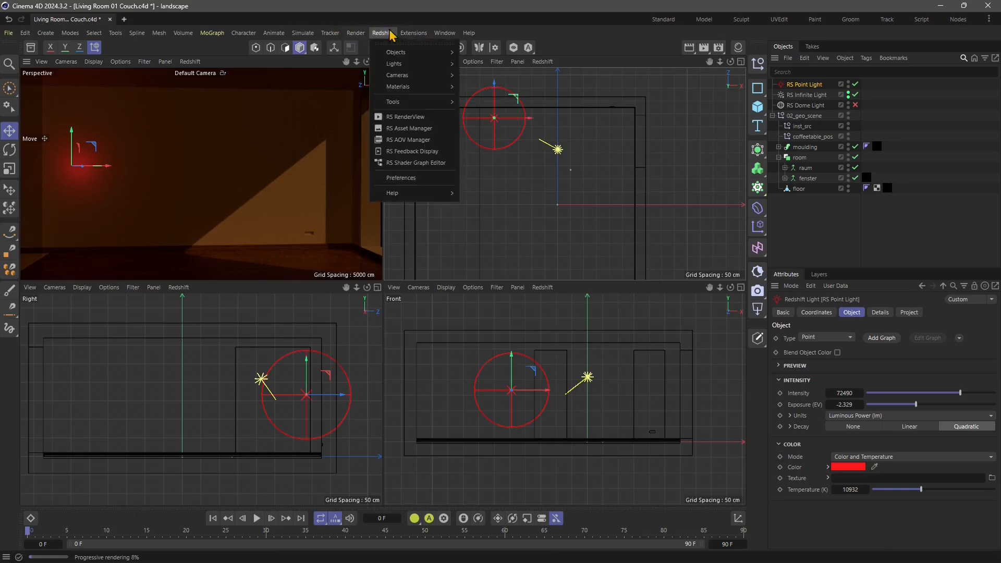
mouse_move(399, 64)
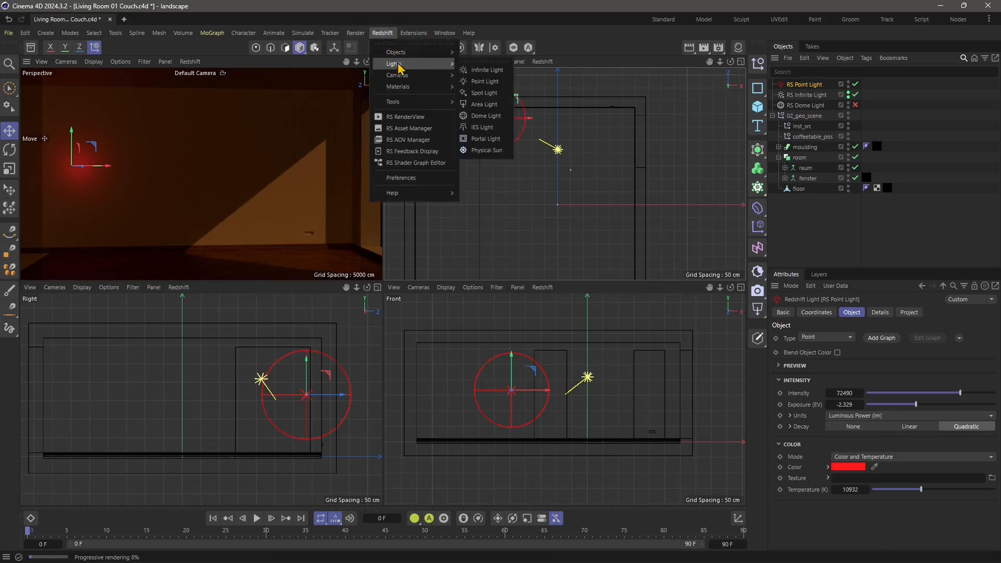
click(485, 97)
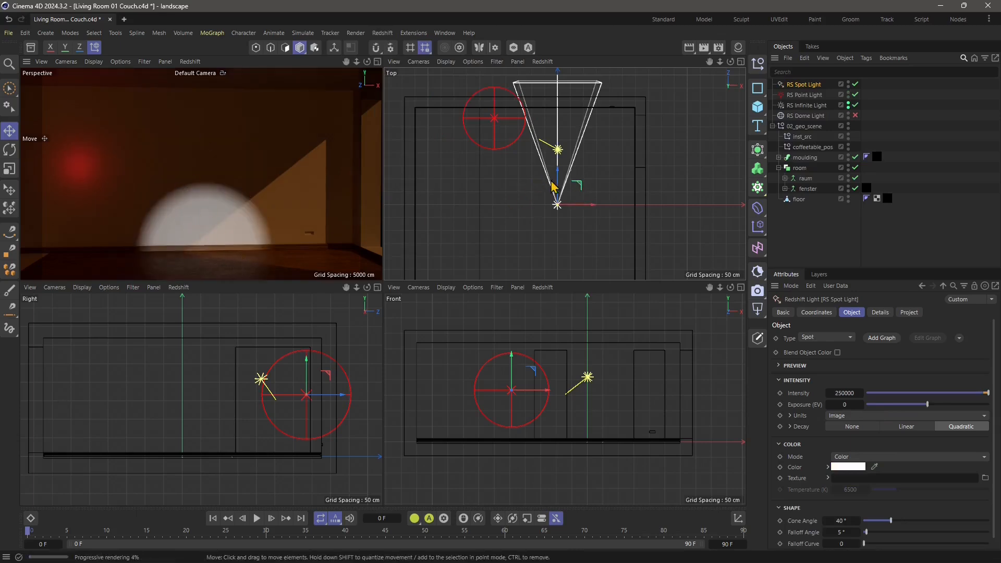
drag(592, 212, 587, 211)
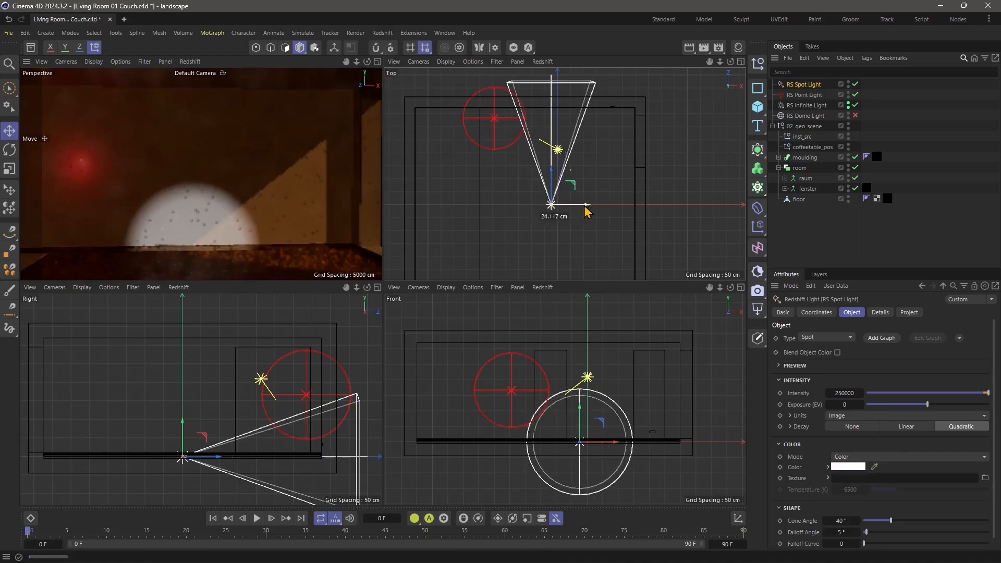
key(F1)
key(F3)
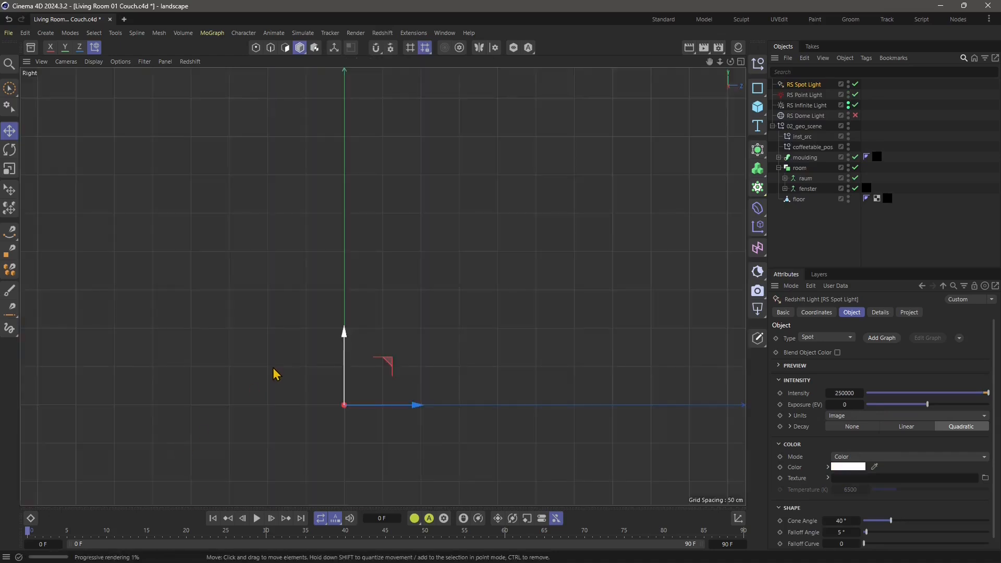
drag(344, 347, 396, 217)
key(F5)
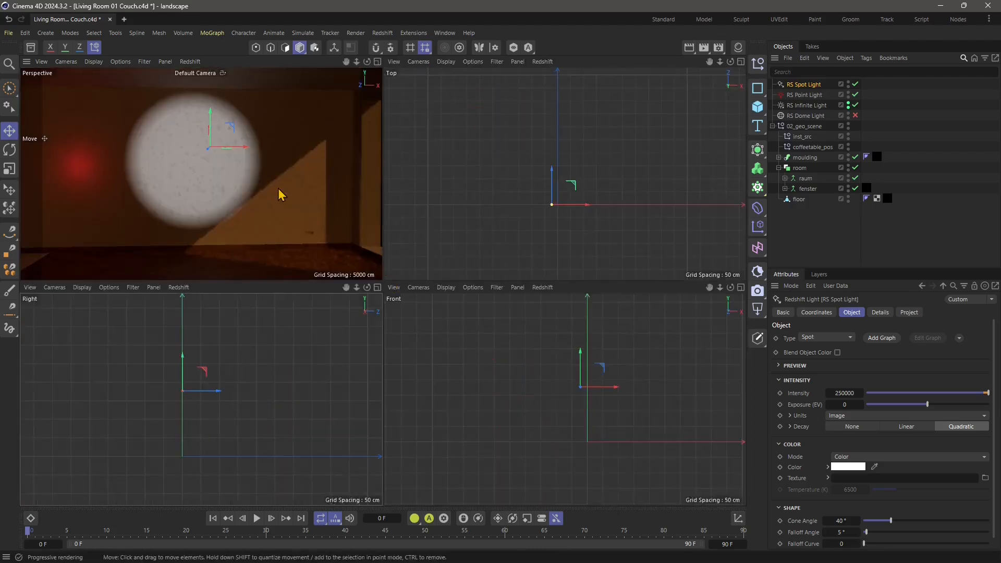
mouse_move(227, 398)
mouse_down()
mouse_move(194, 398)
mouse_move(227, 398)
mouse_up()
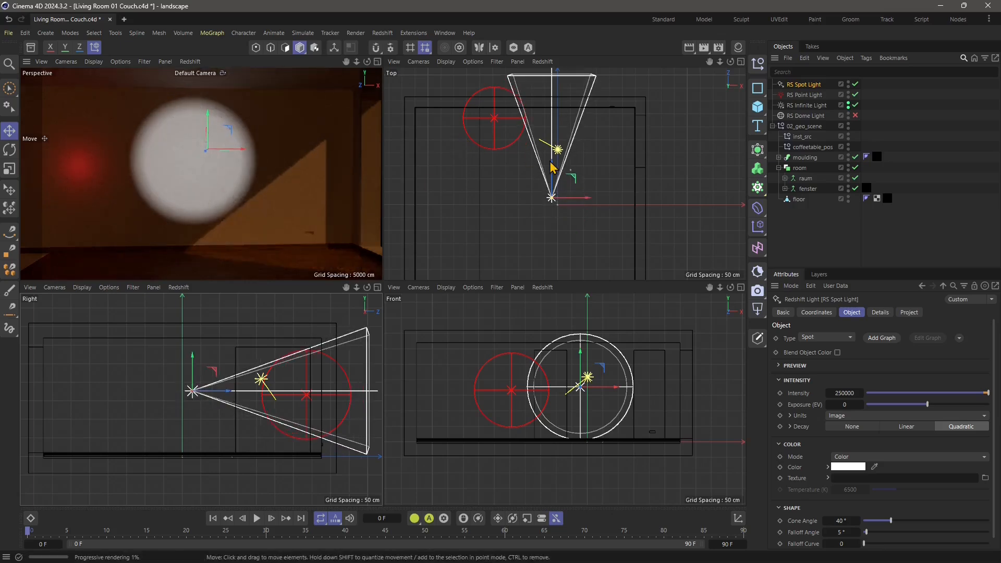
drag(574, 197, 554, 204)
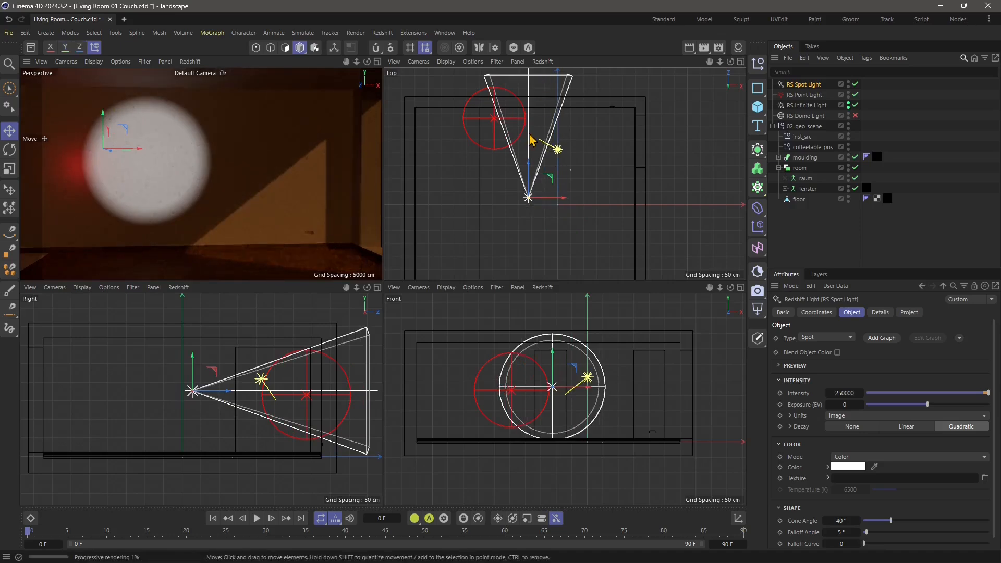
Duplicate the spot light, move the original in positive X, and rotate it about 90° to point down at the floor.
key(ctrl+c)
key(ctrl+v)
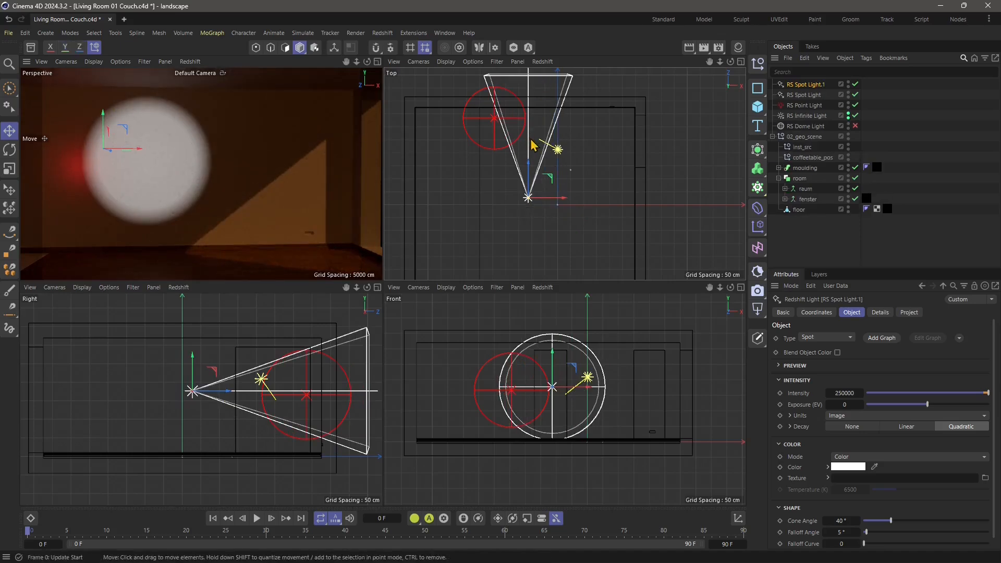
click(807, 96)
drag(557, 198, 615, 65)
key(r)
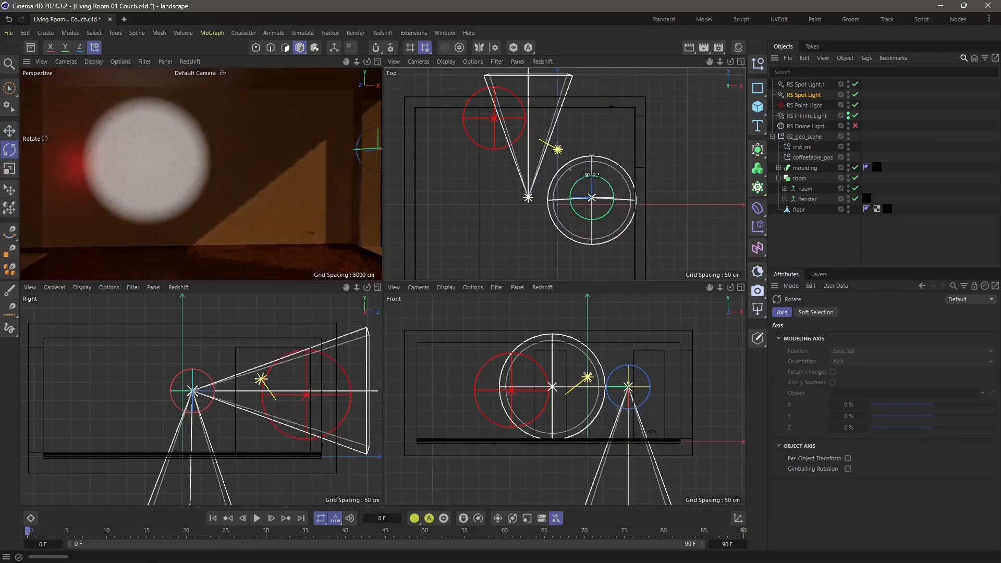
Move the downward-facing spot light close to the back wall and raise it toward the ceiling.
click(9, 130)
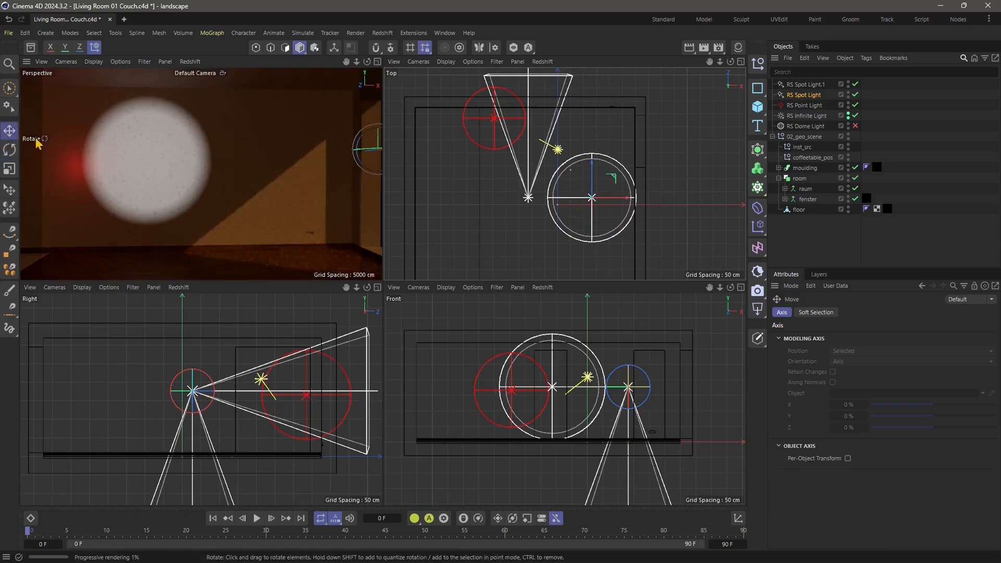
drag(606, 162, 604, 111)
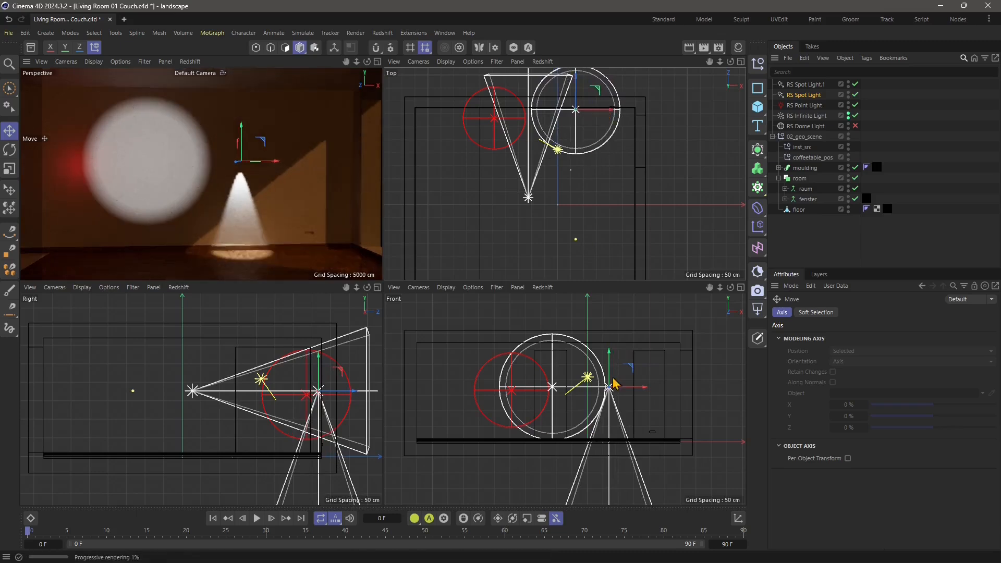
drag(617, 359, 618, 333)
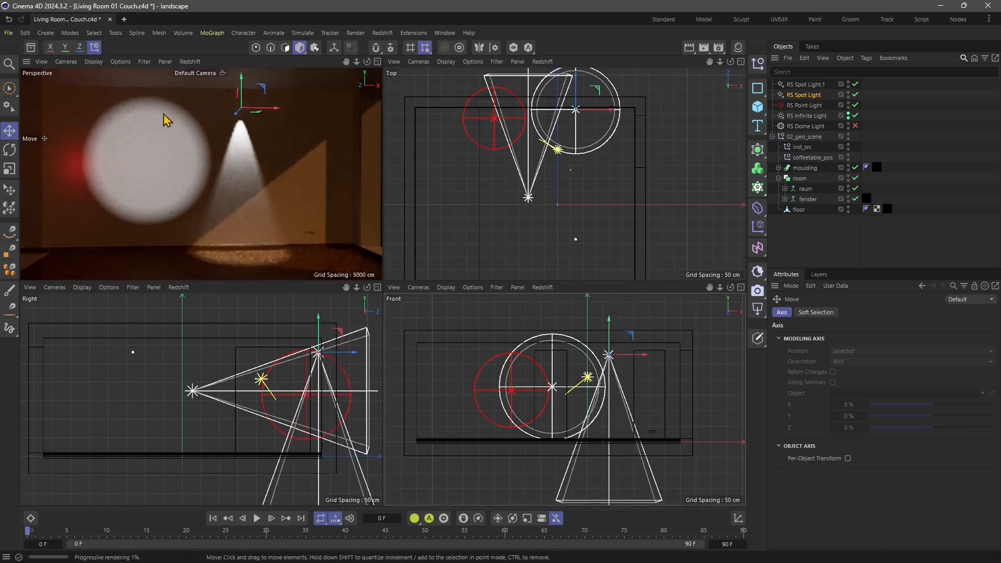
Set the downward spot light's cone angle to about 69°, falloff angle to about 46° and falloff curve to about 5.56.
click(815, 97)
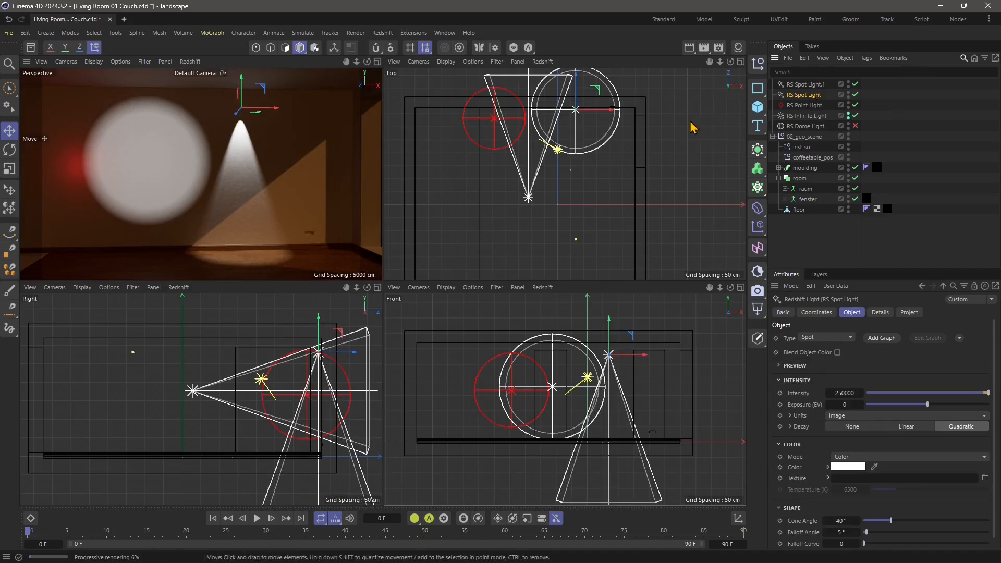
click(561, 133)
click(575, 120)
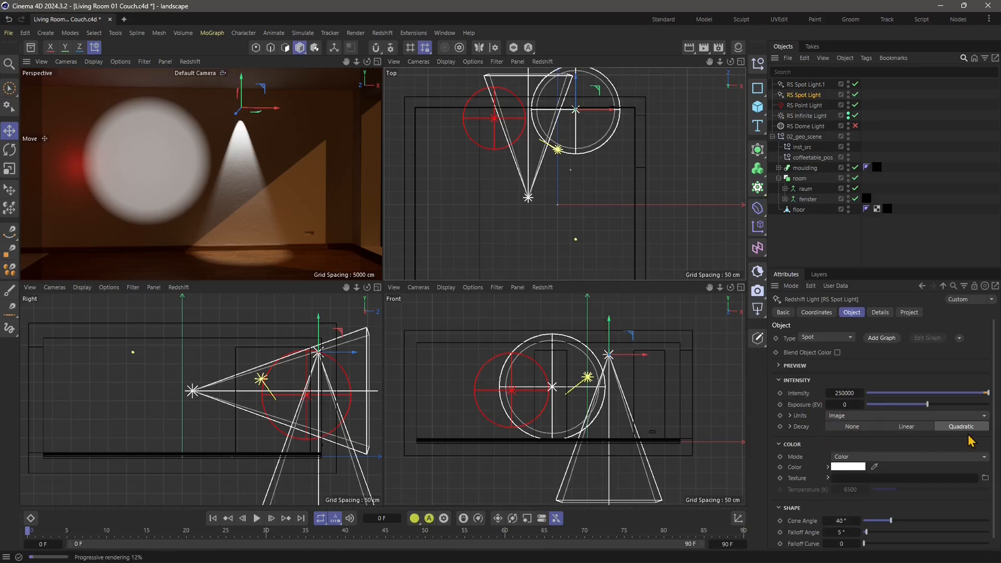
scroll(808, 428, down, 1)
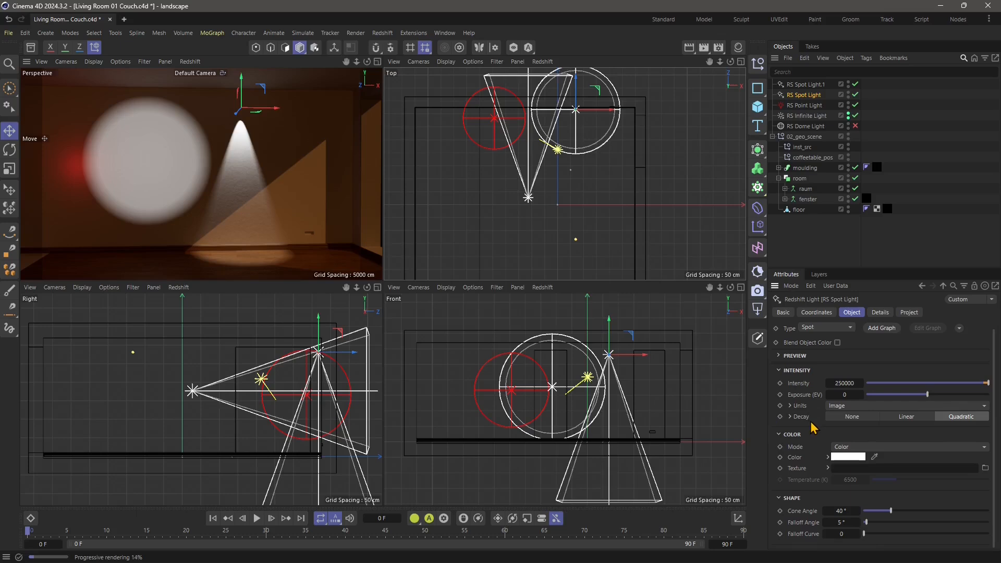
drag(891, 511, 864, 529)
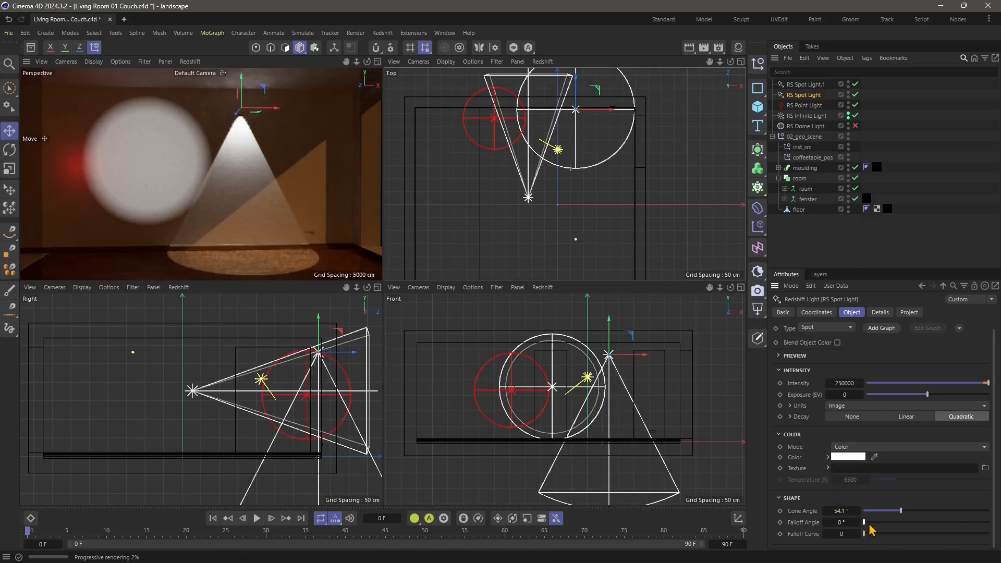
drag(872, 528, 896, 522)
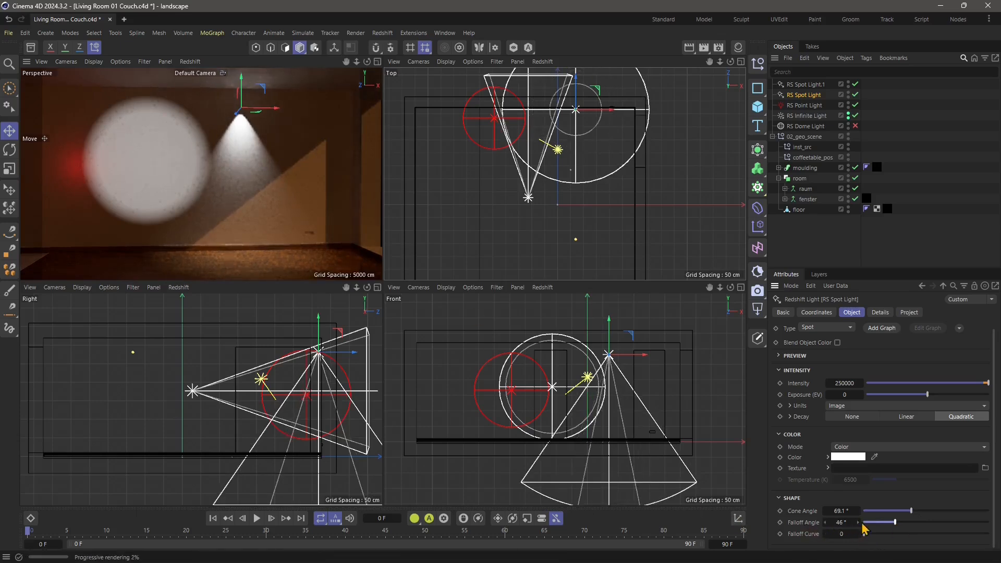
drag(865, 535, 933, 537)
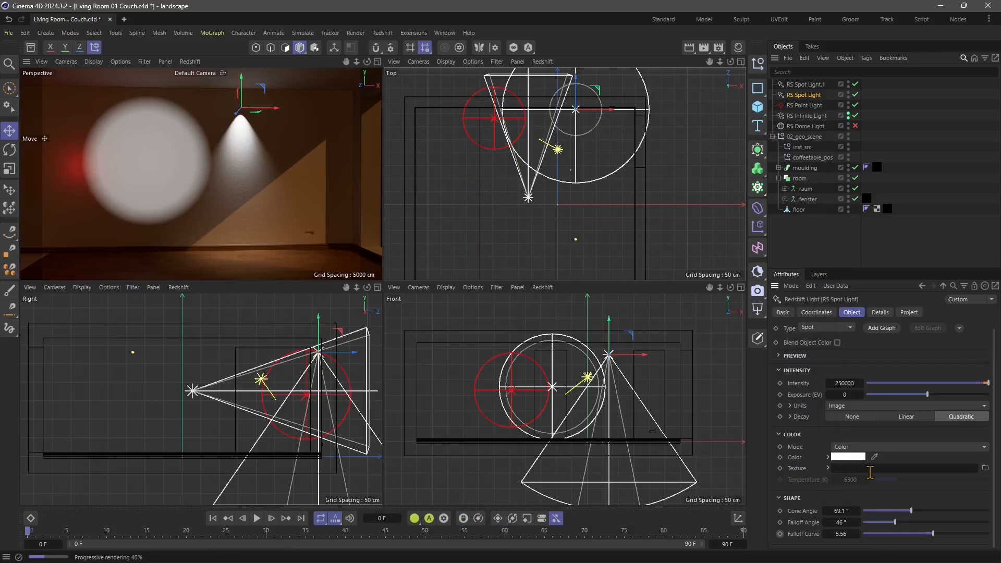
Examine the downward spot light's Details, Project, Coordinates and Basic settings, and select the duplicated spot light to view its beam on the back wall.
click(879, 313)
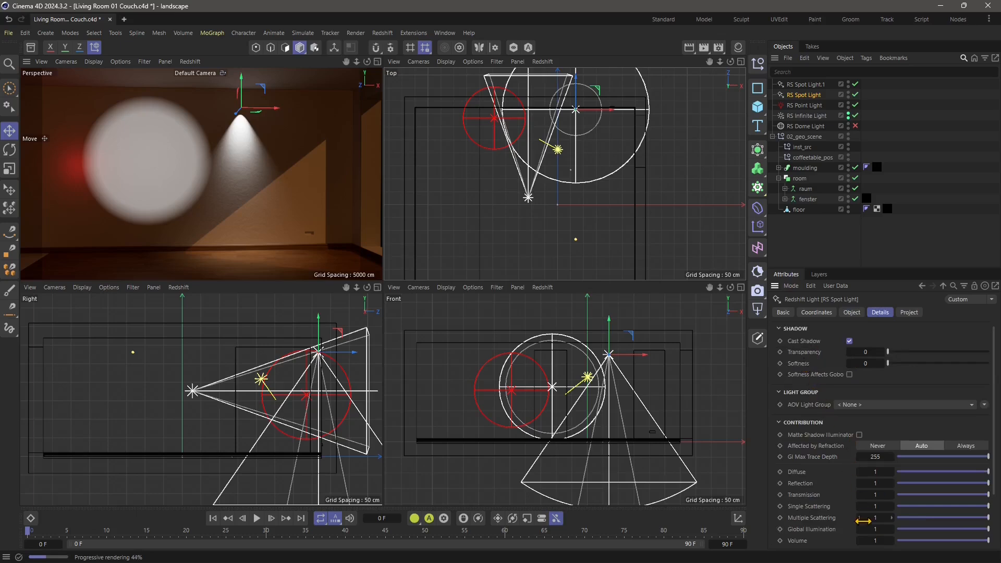
click(909, 312)
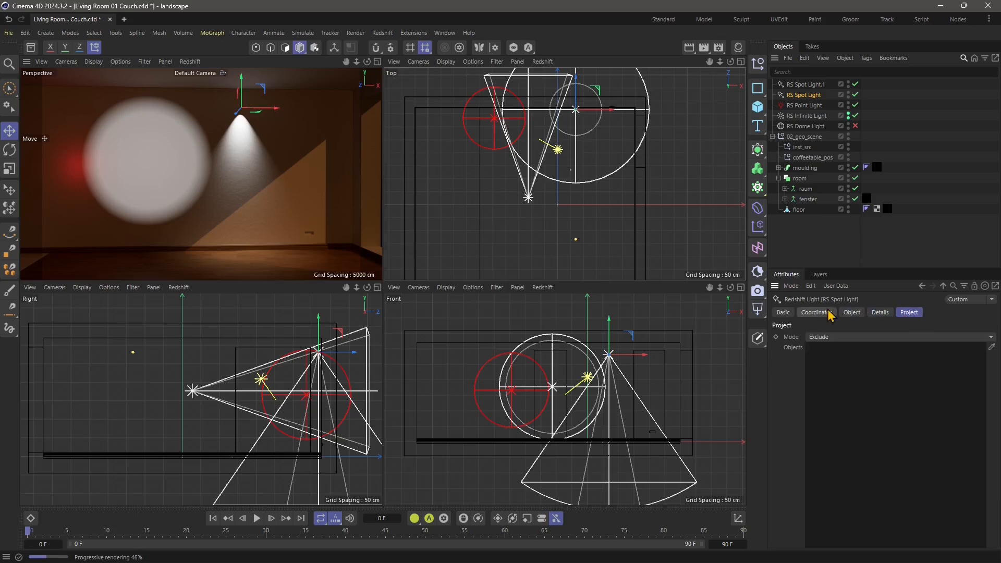
click(805, 314)
click(783, 312)
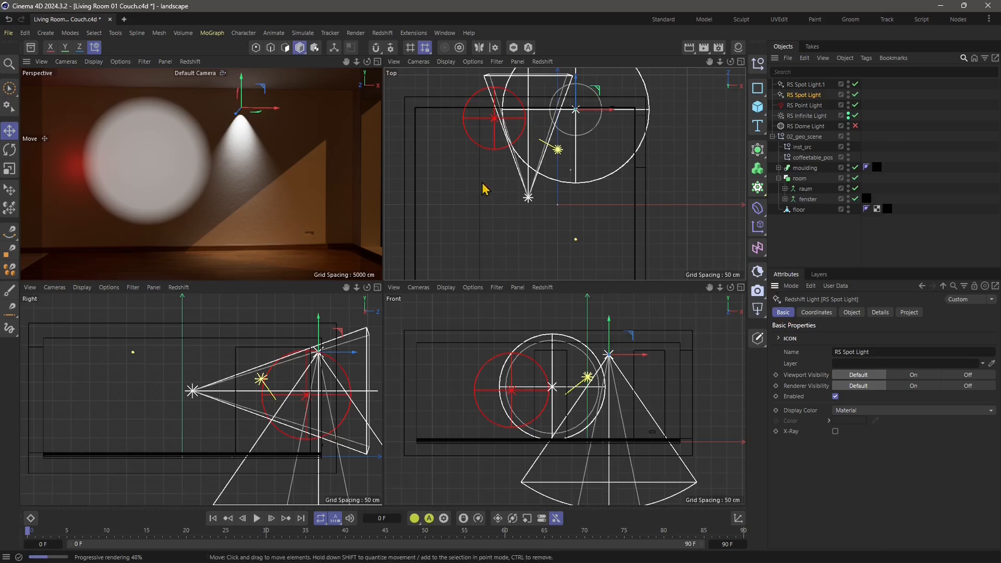
key(ctrl+z)
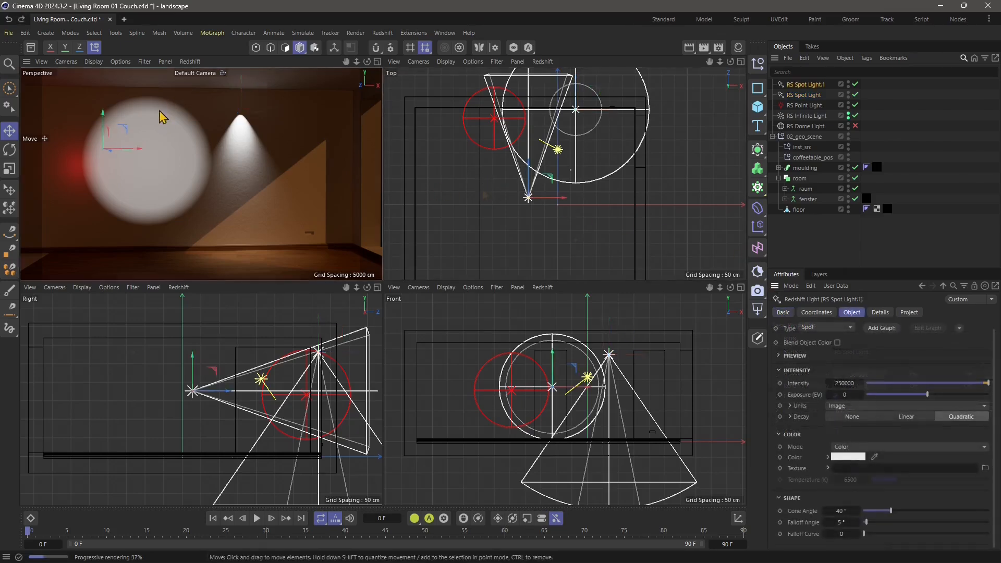
scroll(161, 115, up, 2)
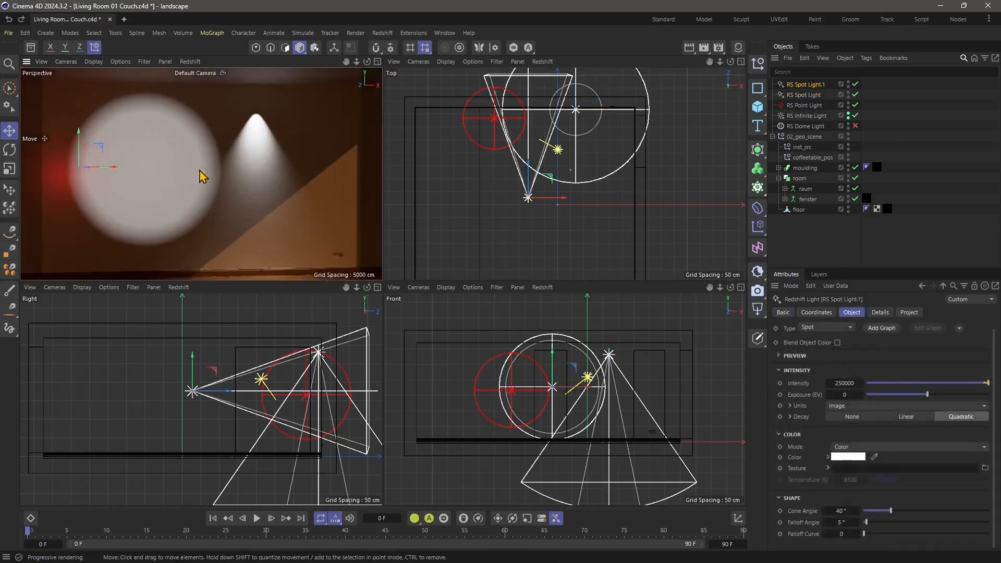
alt+middle_drag(169, 166, 188, 163)
alt+drag(188, 164, 269, 196)
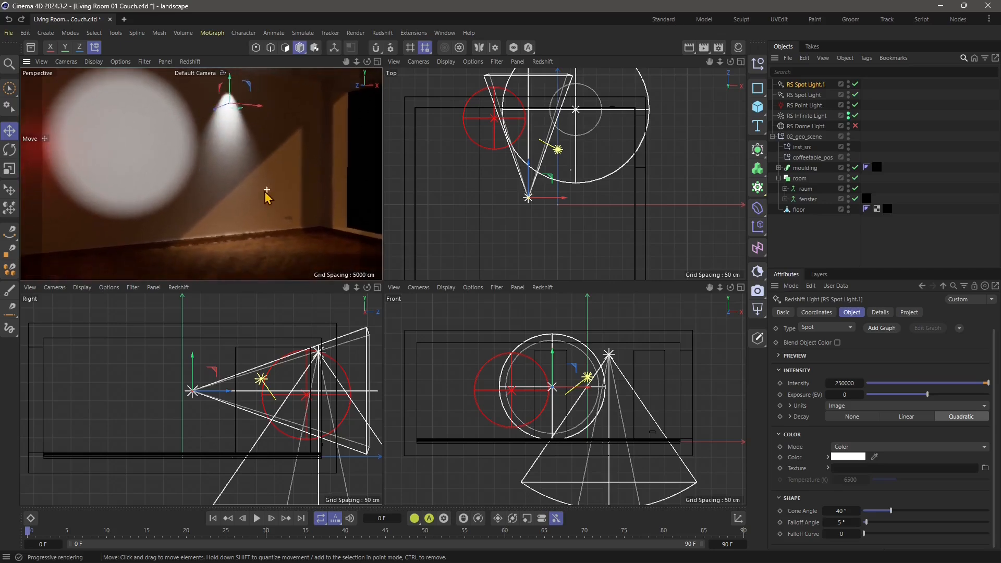